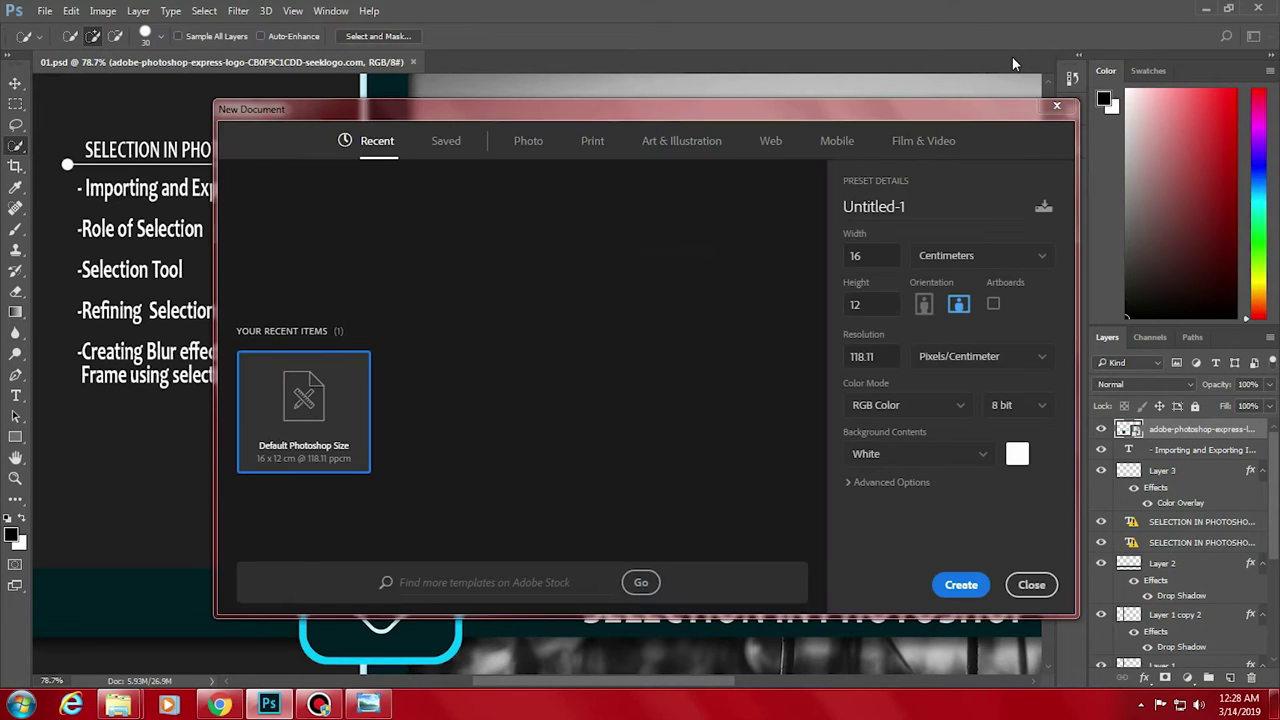
- Create a new document at width 2000 px, height 2000 and resolution 300
{"action": "left_click", "coordinate": [966, 257]}
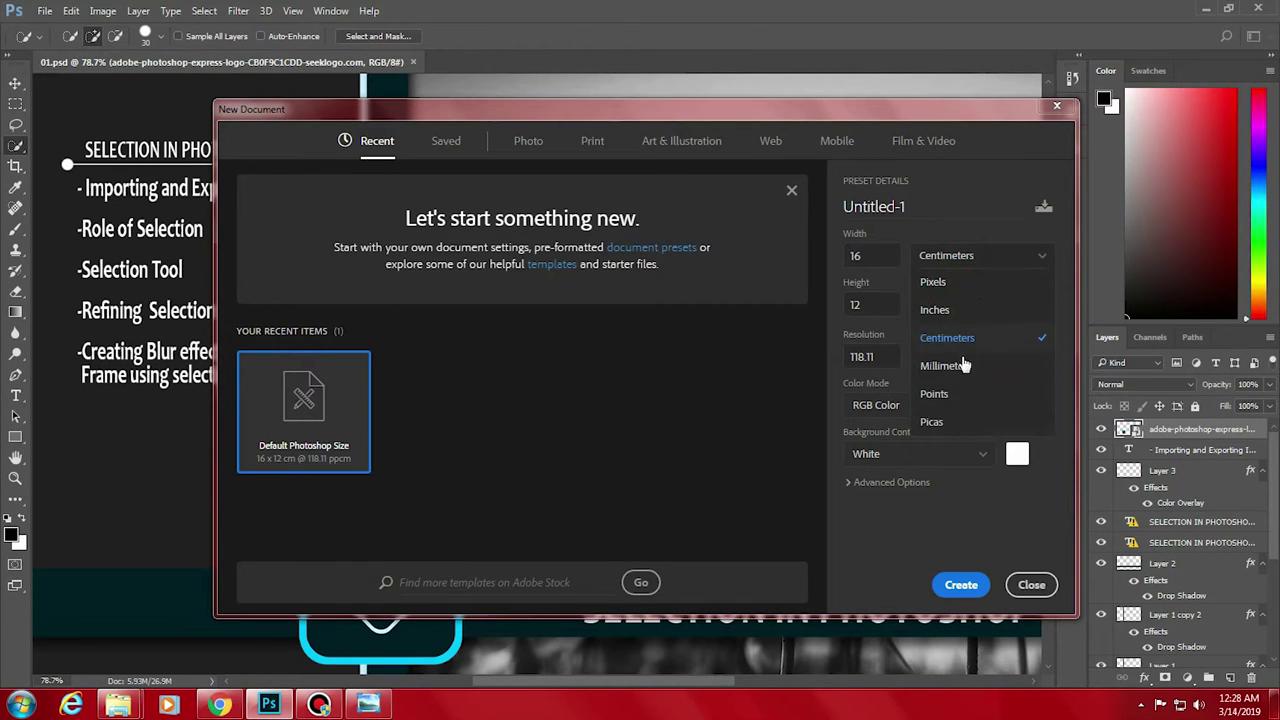
{"action": "left_click", "coordinate": [940, 282]}
{"action": "type", "text": "2000"}
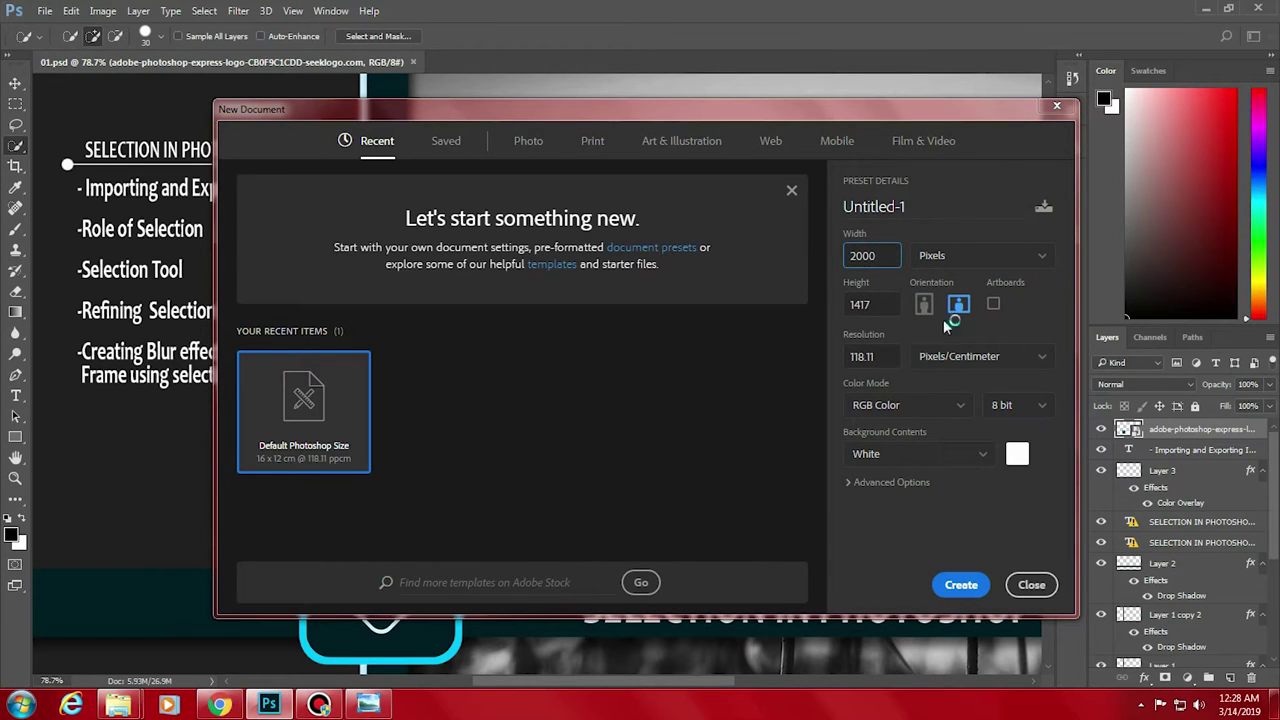
{"action": "double_click", "coordinate": [875, 305]}
{"action": "type", "text": "0"}
{"action": "type", "text": "2000"}
{"action": "double_click", "coordinate": [870, 357]}
{"action": "type", "text": "300"}
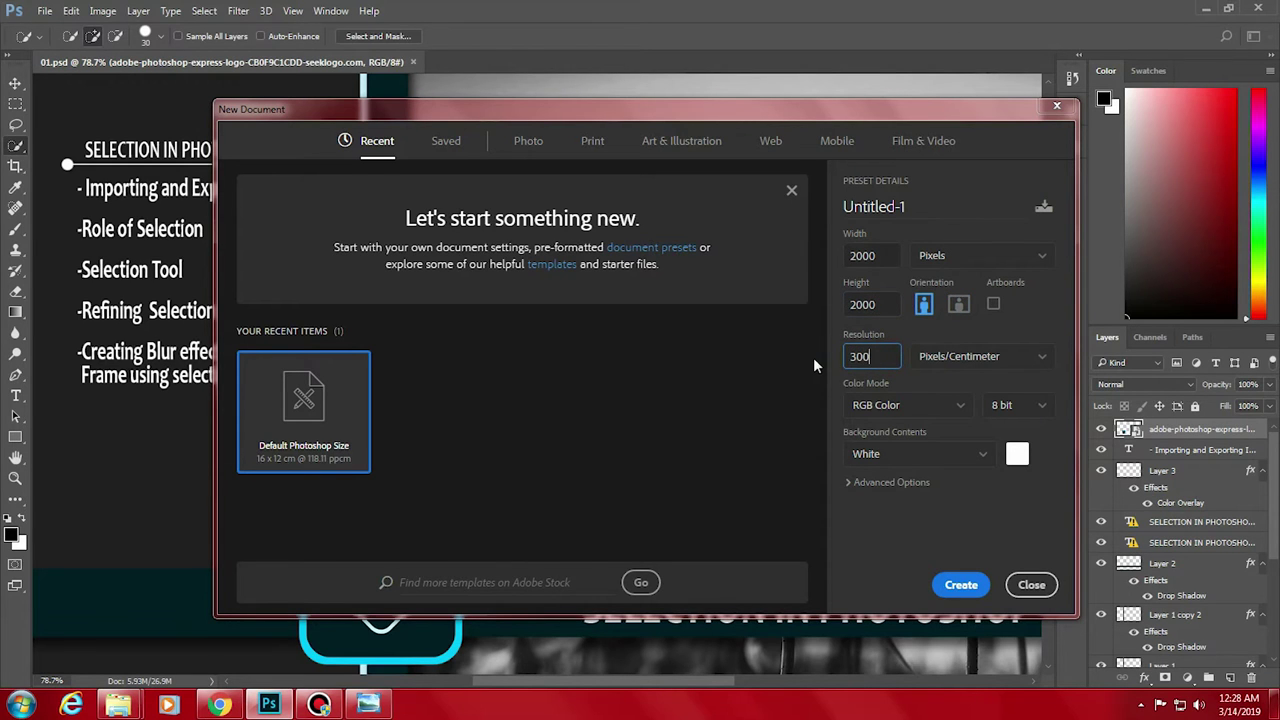
{"action": "left_click", "coordinate": [955, 585]}
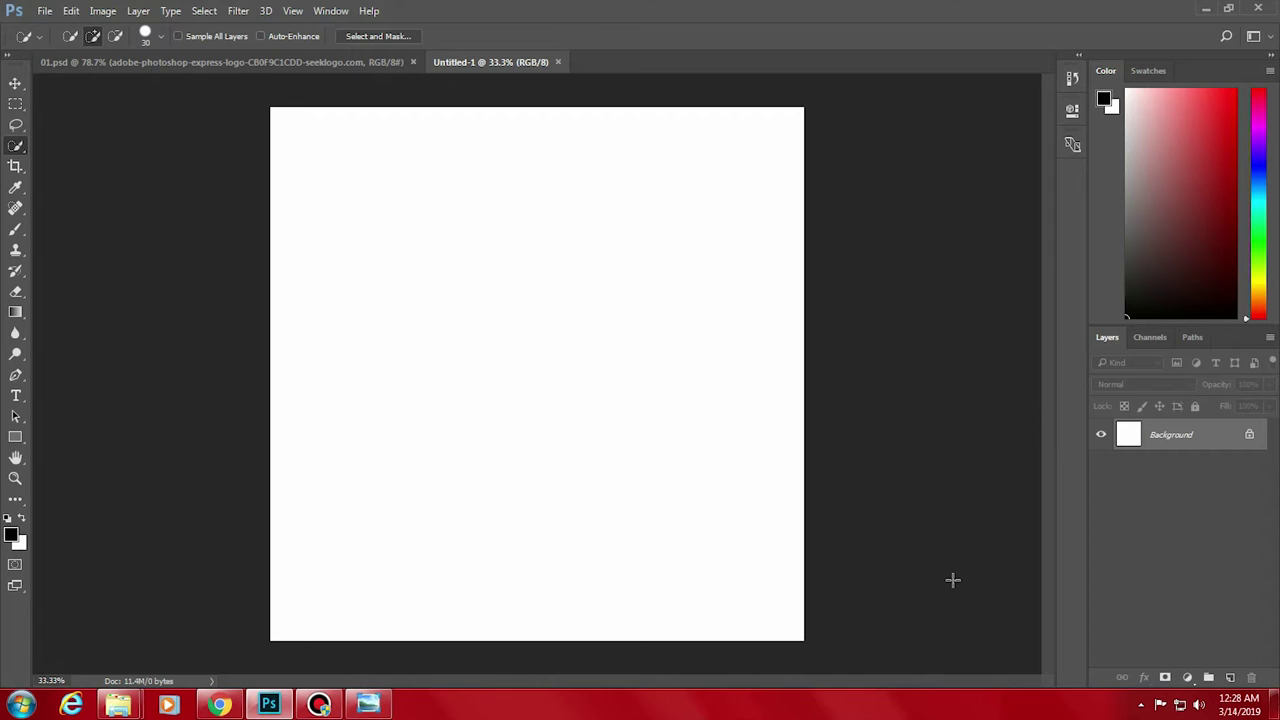
- Open the 4k-wallpaper-close-up-dew-807598 leaf photo
{"action": "left_click", "coordinate": [46, 11]}
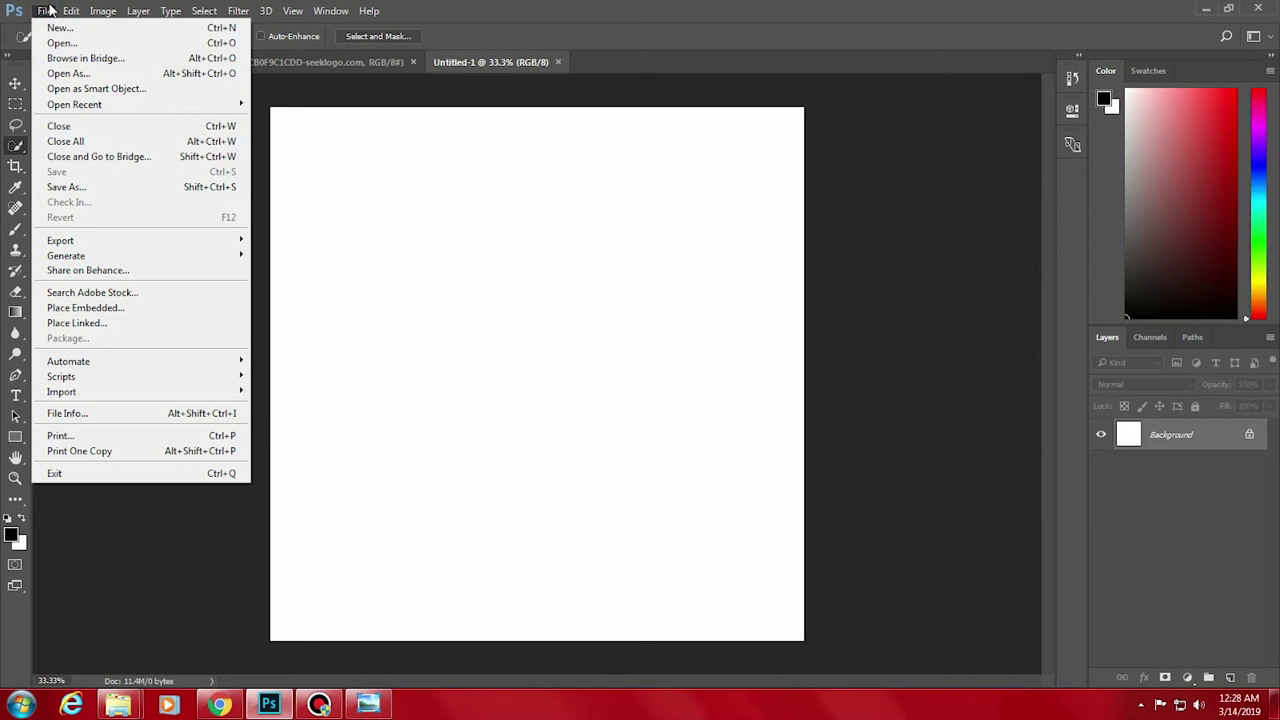
{"action": "left_click", "coordinate": [62, 43]}
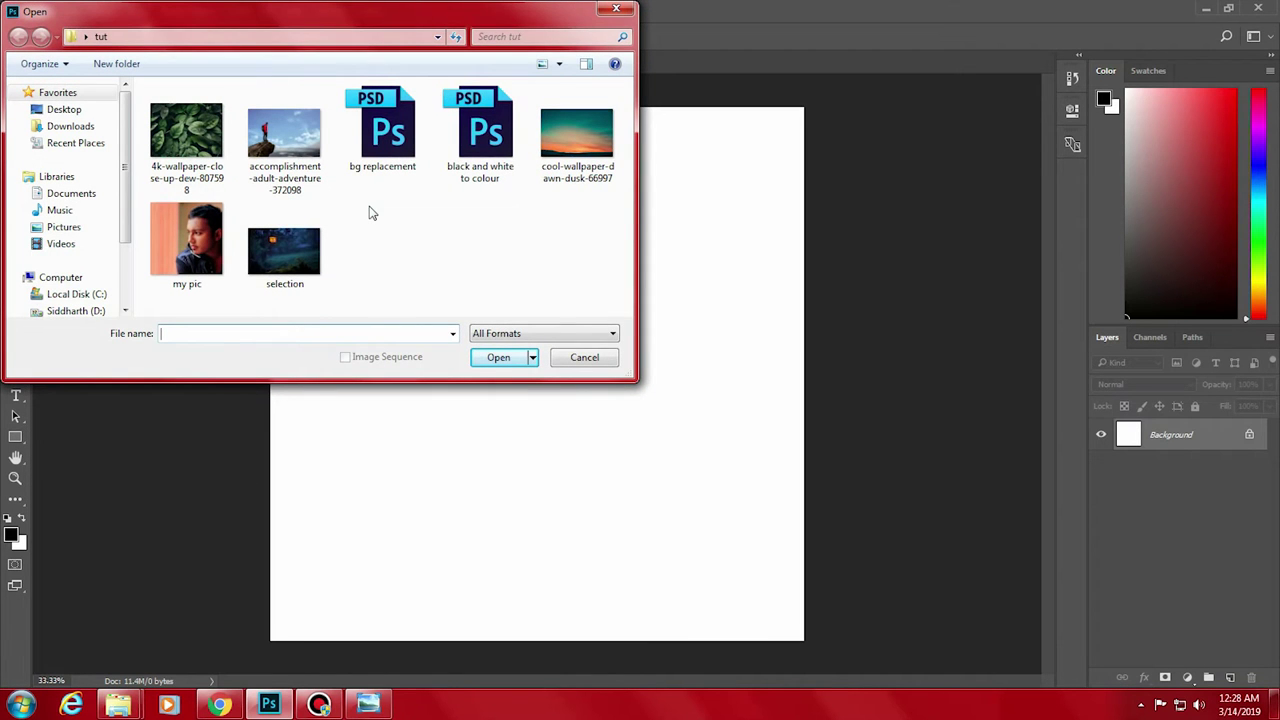
{"action": "double_click", "coordinate": [176, 142]}
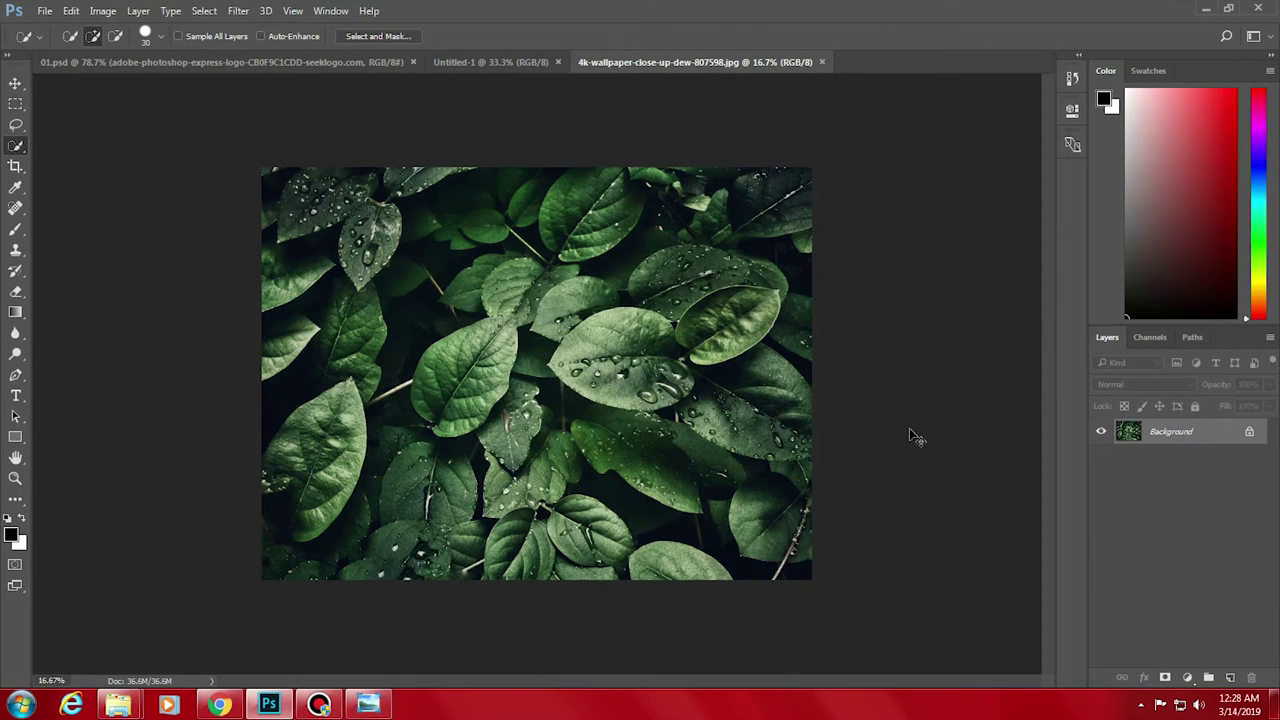
- Glance at the blank Untitled-1 document, return to the leaf photo and select the Move tool
{"action": "scroll", "coordinate": [640, 351], "scroll_direction": "down", "scroll_amount": 2}
{"action": "scroll", "coordinate": [645, 370], "scroll_direction": "down", "scroll_amount": 2}
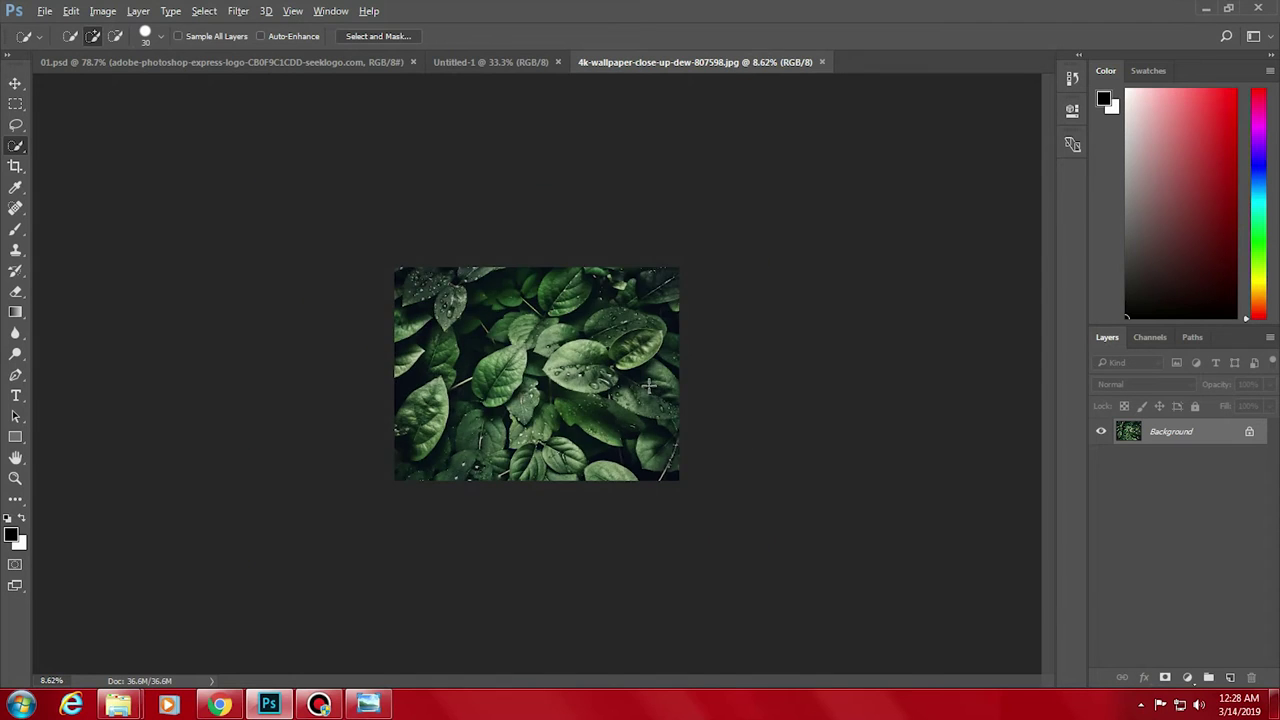
{"action": "scroll", "coordinate": [649, 383], "scroll_direction": "down", "scroll_amount": 2}
{"action": "left_click", "coordinate": [1204, 438]}
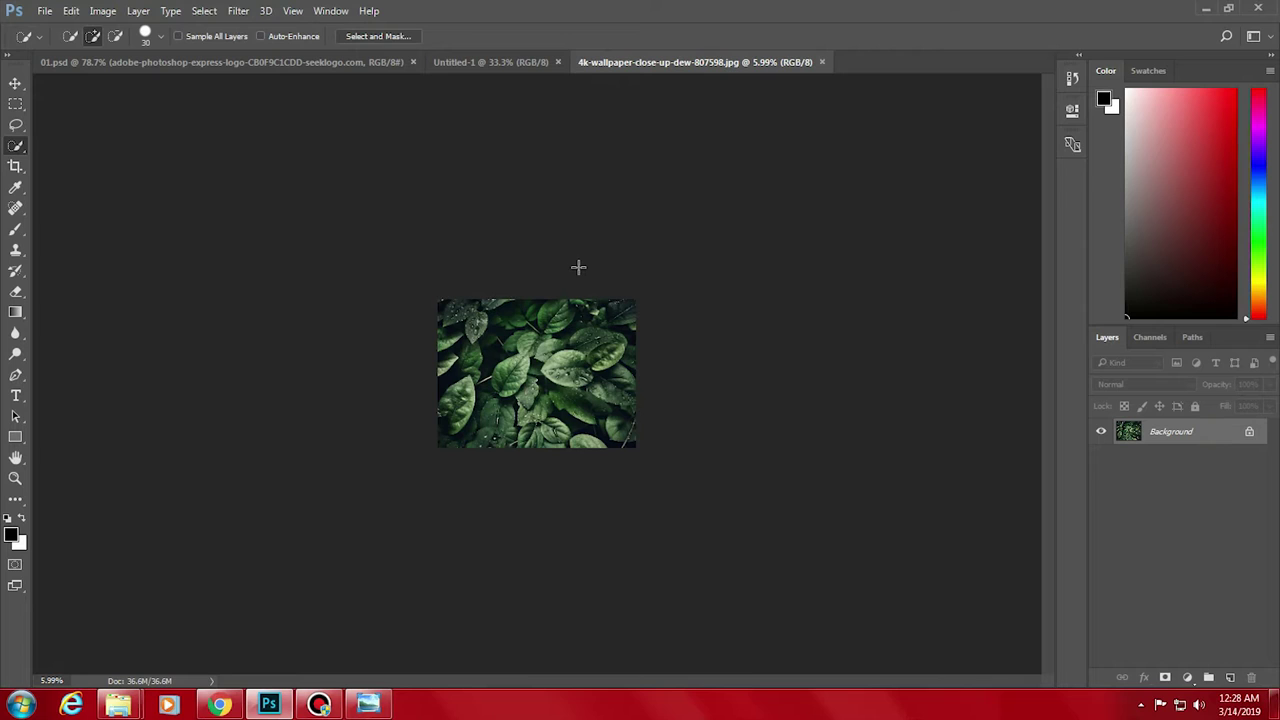
{"action": "left_click", "coordinate": [9, 69]}
{"action": "left_click", "coordinate": [505, 64]}
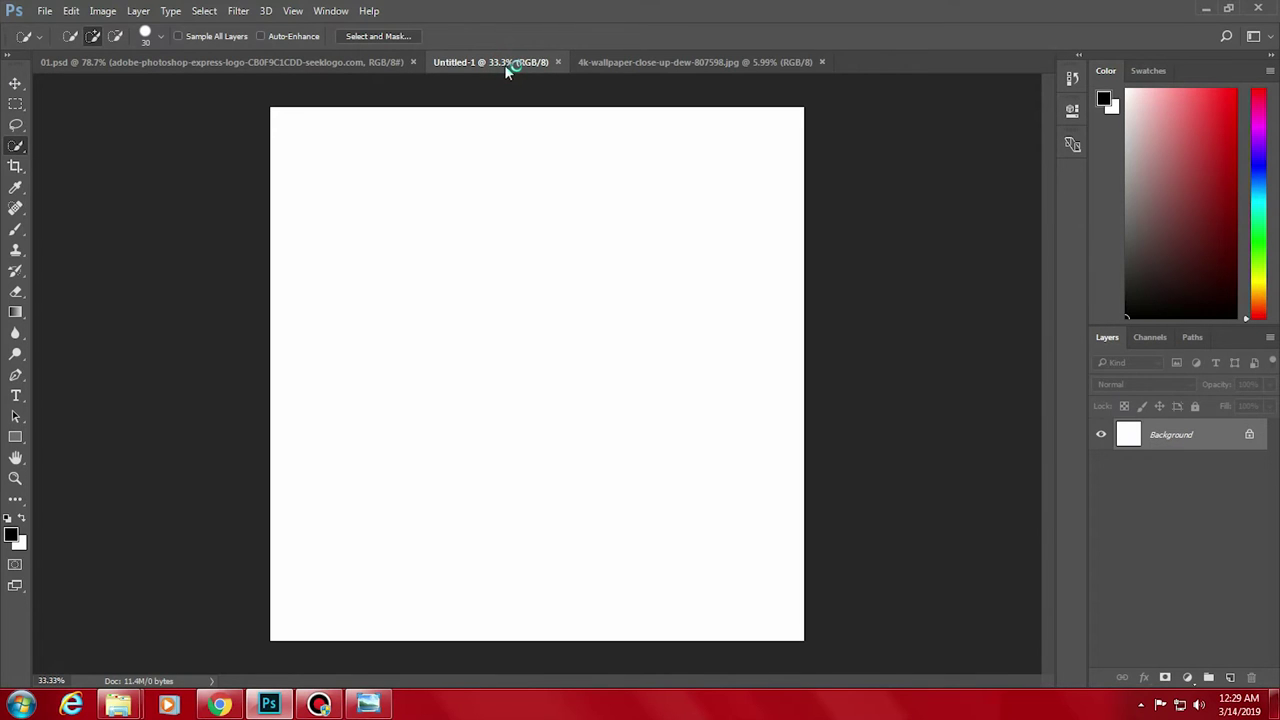
{"action": "left_click", "coordinate": [634, 64]}
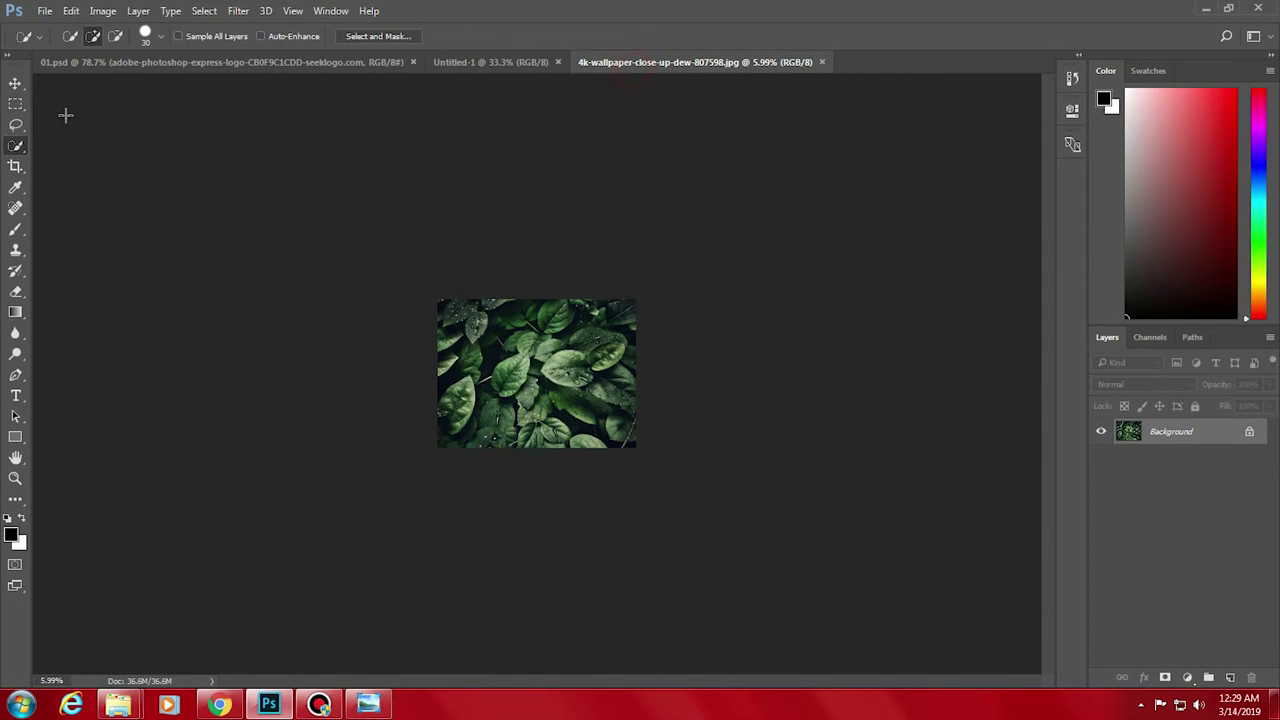
{"action": "left_click", "coordinate": [16, 84]}
- Unlock the leaf Background and drag it into Untitled-1 as Layer 1, filling the canvas
{"action": "left_click", "coordinate": [1249, 431]}
{"action": "key", "text": "space"}
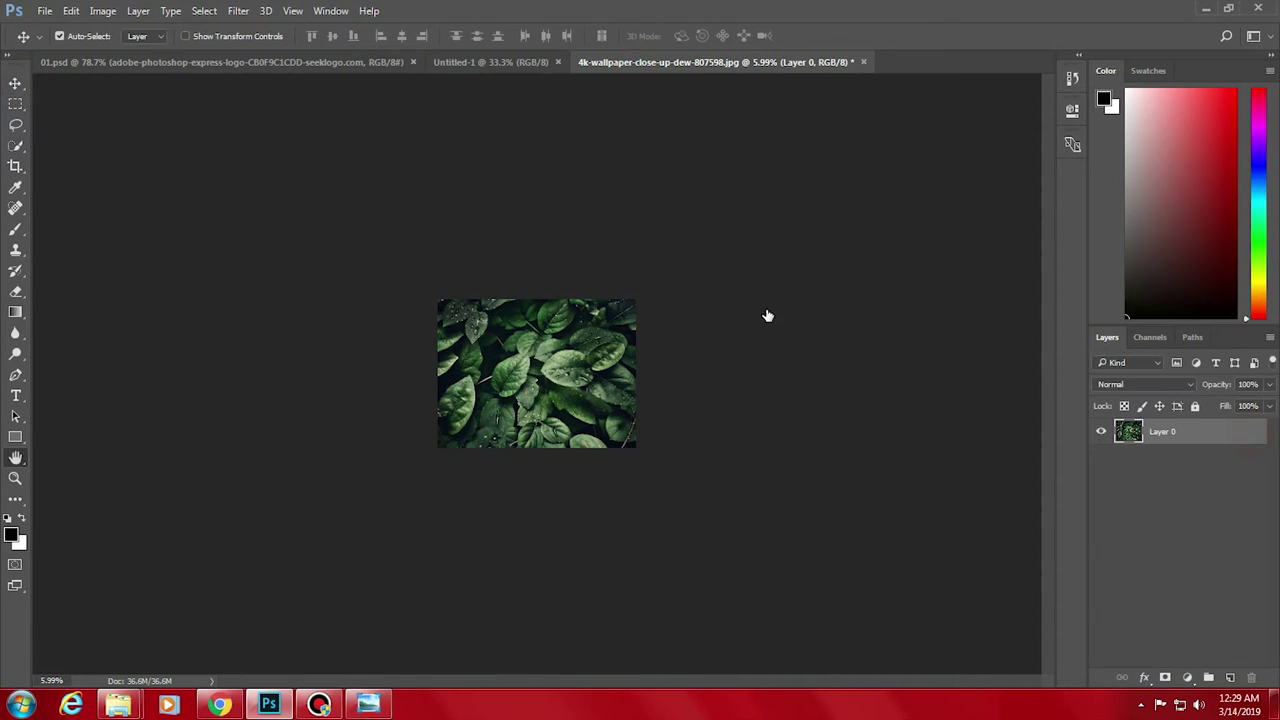
{"action": "left_click", "coordinate": [862, 172]}
{"action": "mouse_move", "coordinate": [540, 378]}
{"action": "left_mouse_down"}
{"action": "mouse_move", "coordinate": [457, 68]}
{"action": "mouse_move", "coordinate": [598, 492]}
{"action": "left_mouse_up"}
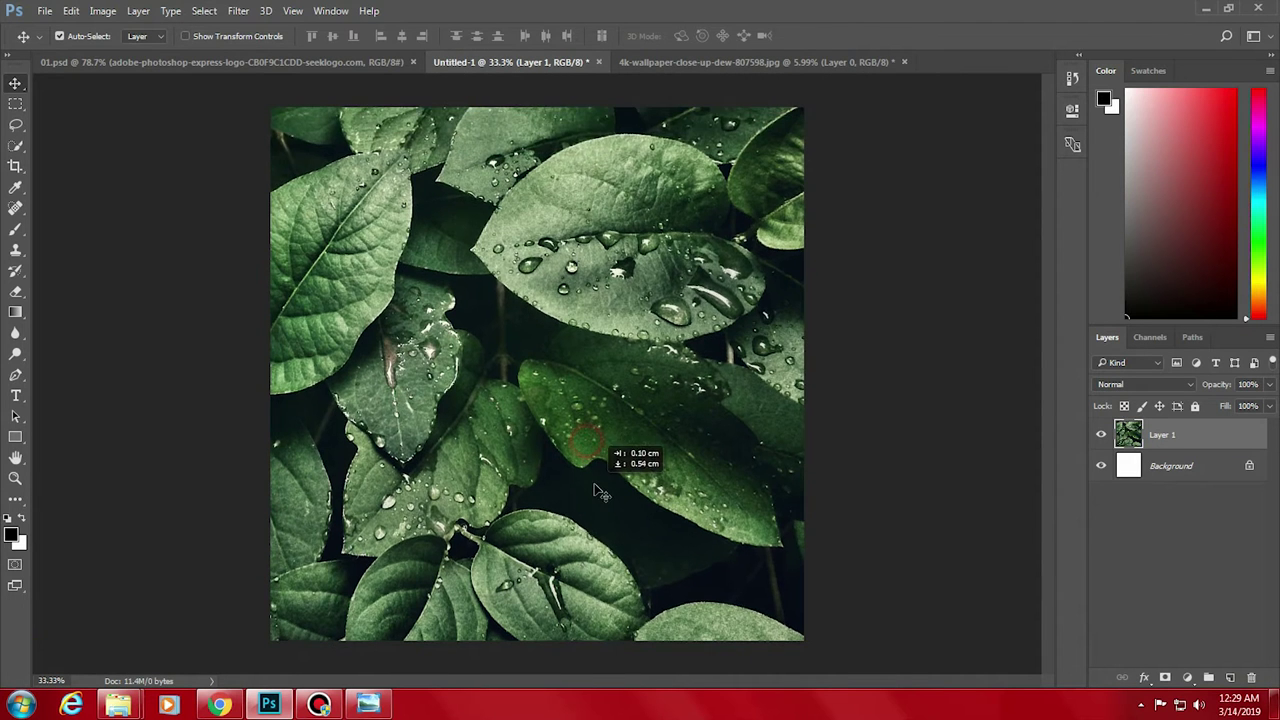
{"action": "scroll", "coordinate": [600, 480], "scroll_direction": "down", "scroll_amount": 5}
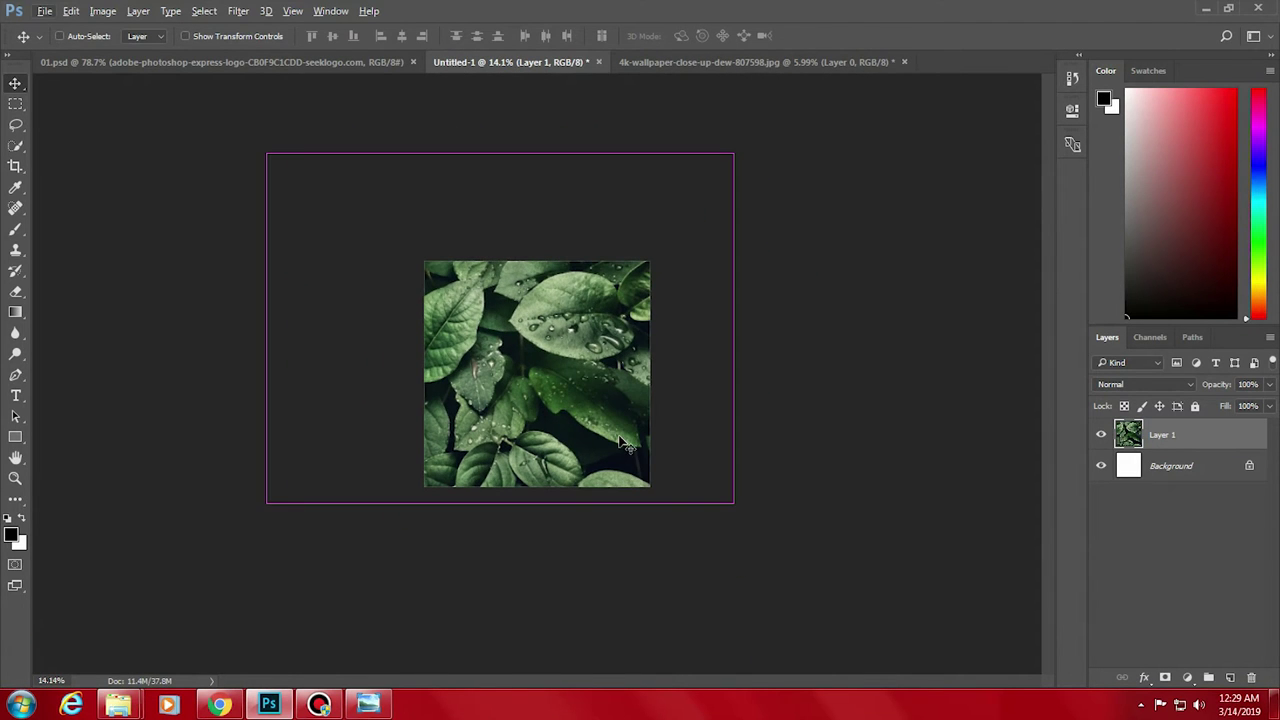
{"action": "mouse_move", "coordinate": [554, 380]}
{"action": "left_mouse_down"}
{"action": "mouse_move", "coordinate": [572, 489]}
{"action": "mouse_move", "coordinate": [735, 514]}
{"action": "left_mouse_up"}
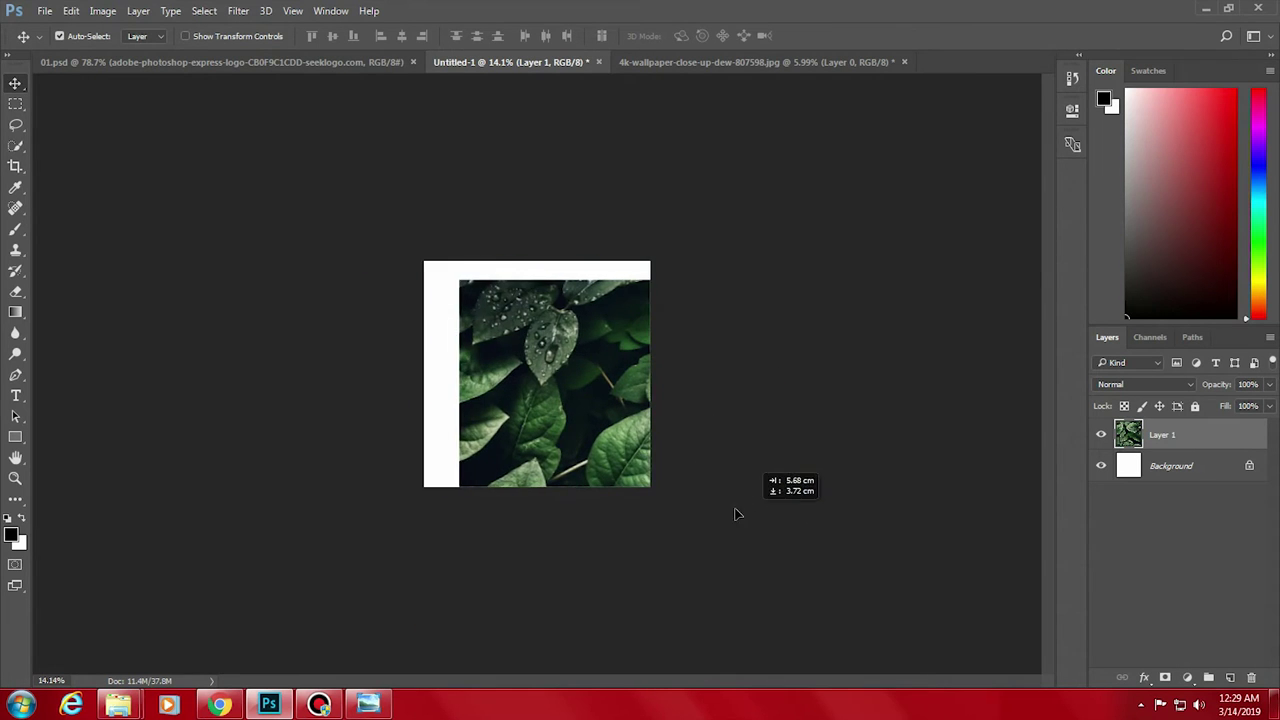
{"action": "left_click_drag", "start_coordinate": [735, 514], "coordinate": [445, 290]}
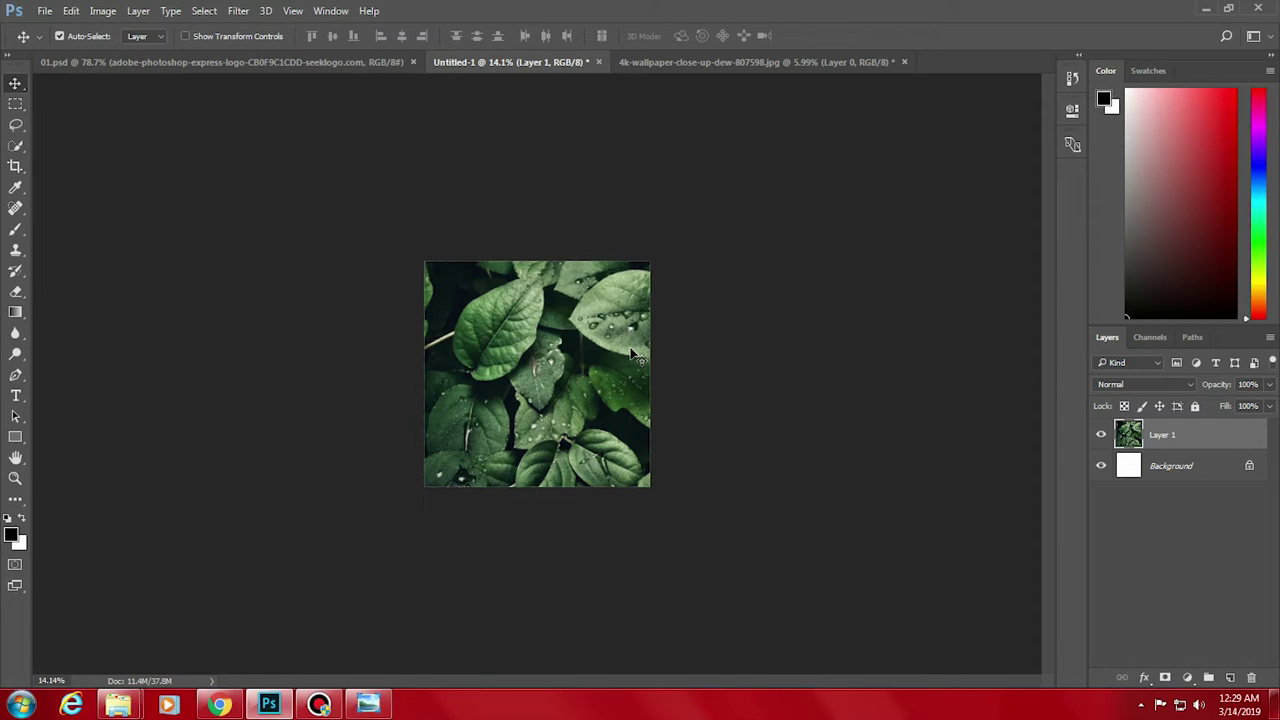
- Free-transform the leaf layer, shrinking, stretching and repositioning it on the canvas
{"action": "key", "text": "ctrl+t"}
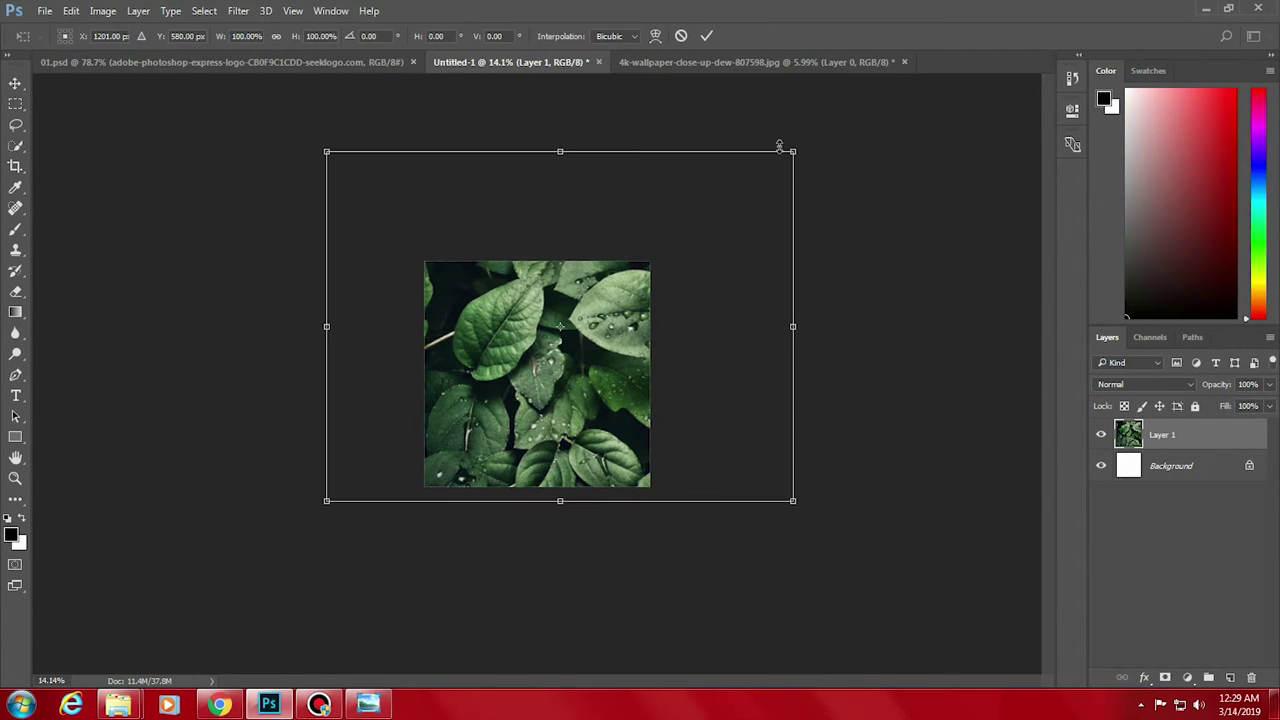
{"action": "left_click_drag", "start_coordinate": [793, 152], "coordinate": [684, 233]}
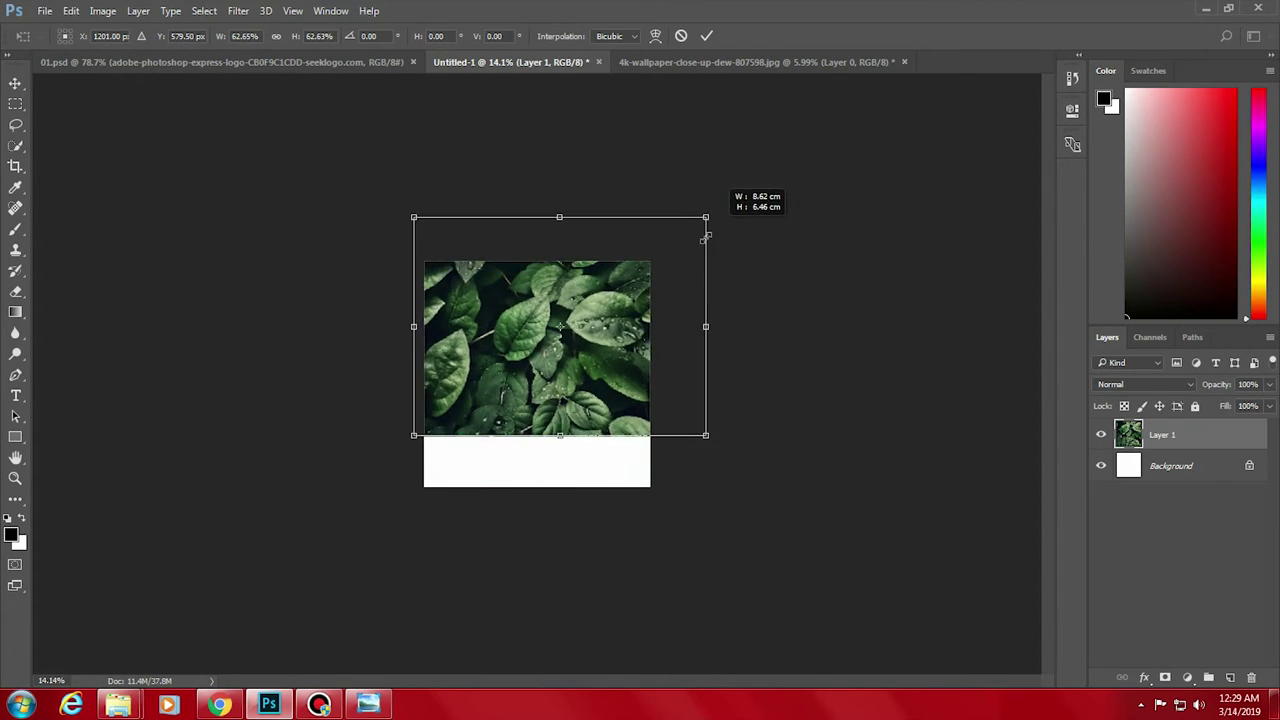
{"action": "left_click_drag", "start_coordinate": [637, 315], "coordinate": [622, 360]}
{"action": "left_click_drag", "start_coordinate": [537, 279], "coordinate": [551, 240]}
{"action": "left_click_drag", "start_coordinate": [537, 467], "coordinate": [537, 501]}
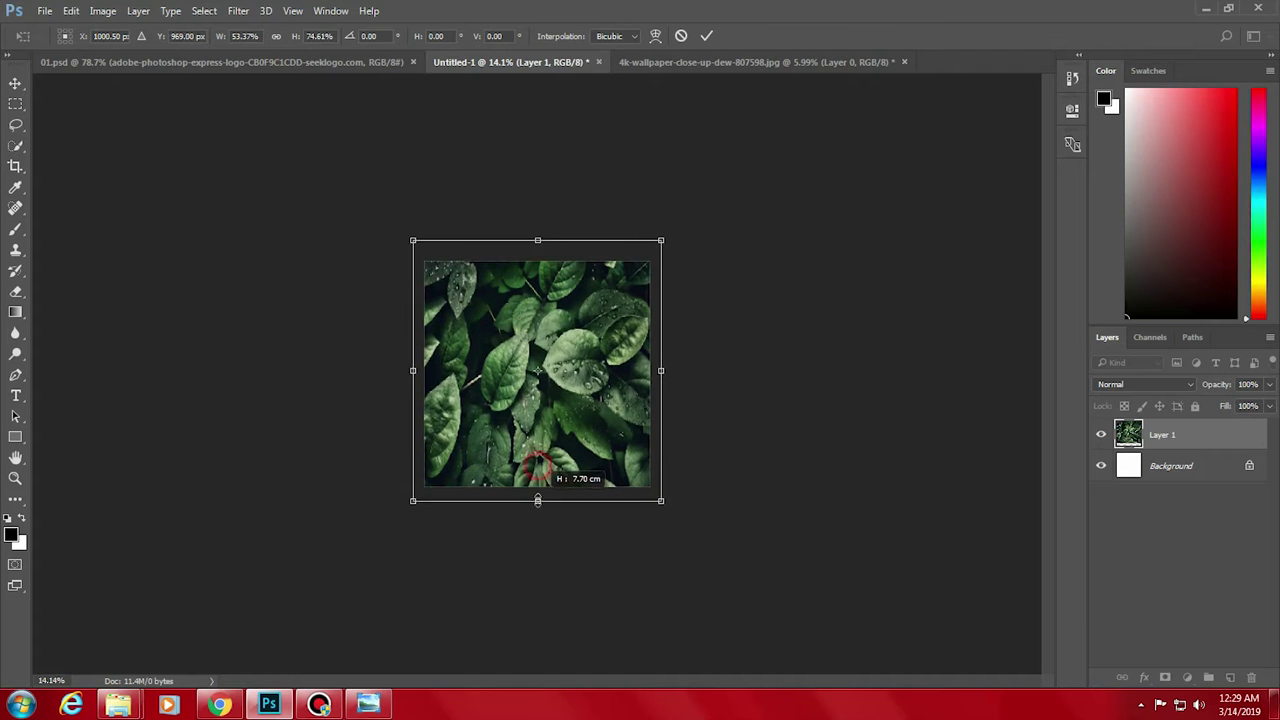
{"action": "left_click_drag", "start_coordinate": [660, 374], "coordinate": [750, 376]}
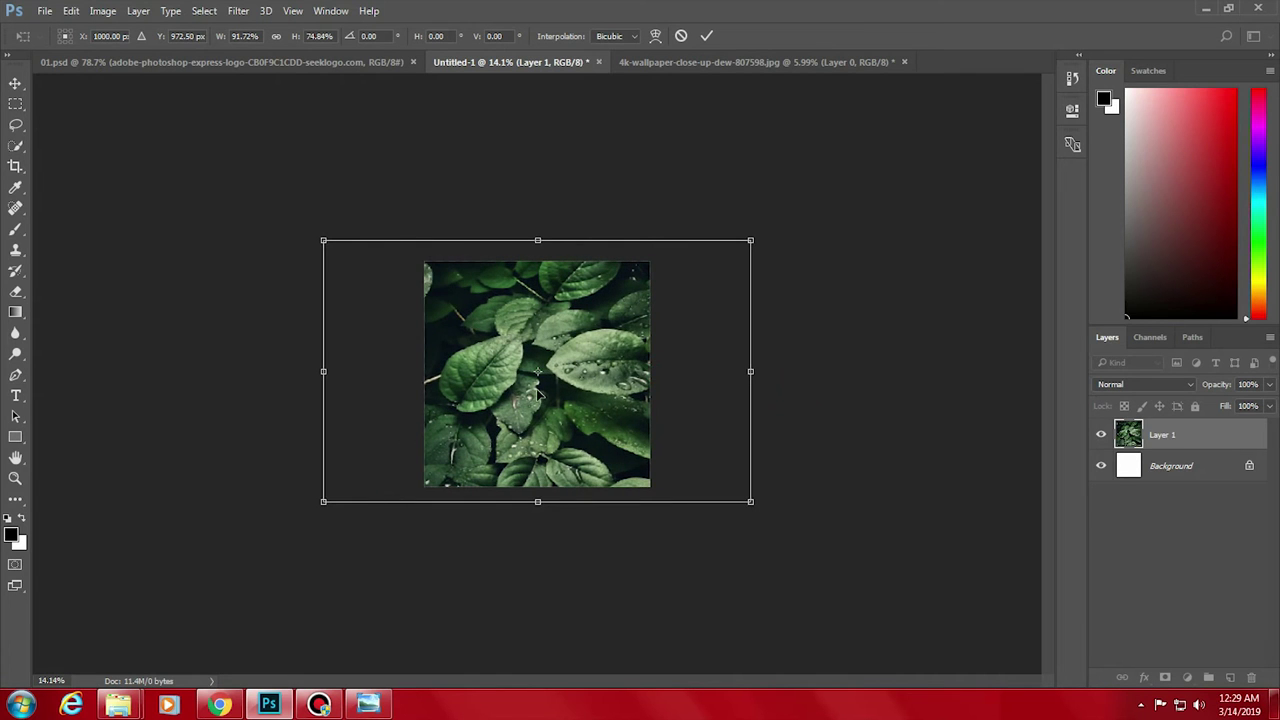
{"action": "left_click_drag", "start_coordinate": [545, 400], "coordinate": [577, 378]}
- Rotate the leaf layer into a diamond, then cancel the transform and delete the layer
{"action": "left_click_drag", "start_coordinate": [821, 515], "coordinate": [560, 195]}
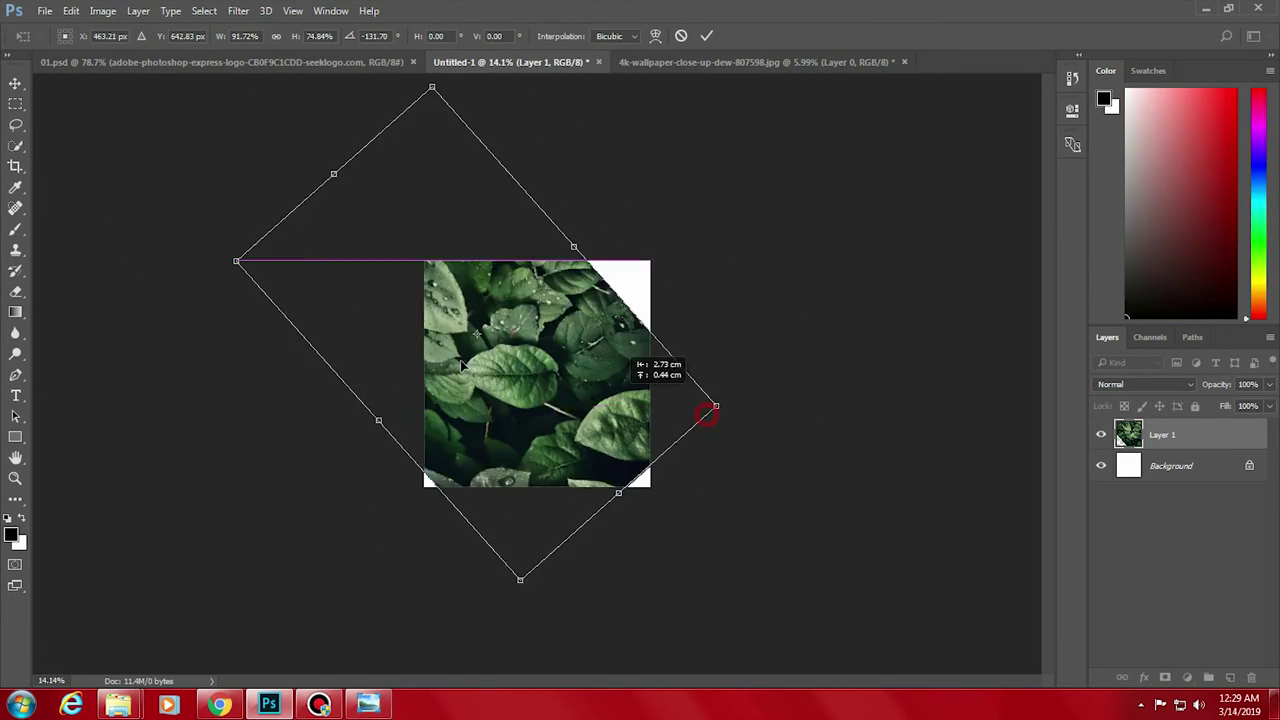
{"action": "left_click_drag", "start_coordinate": [708, 409], "coordinate": [455, 365]}
{"action": "key", "text": "Escape"}
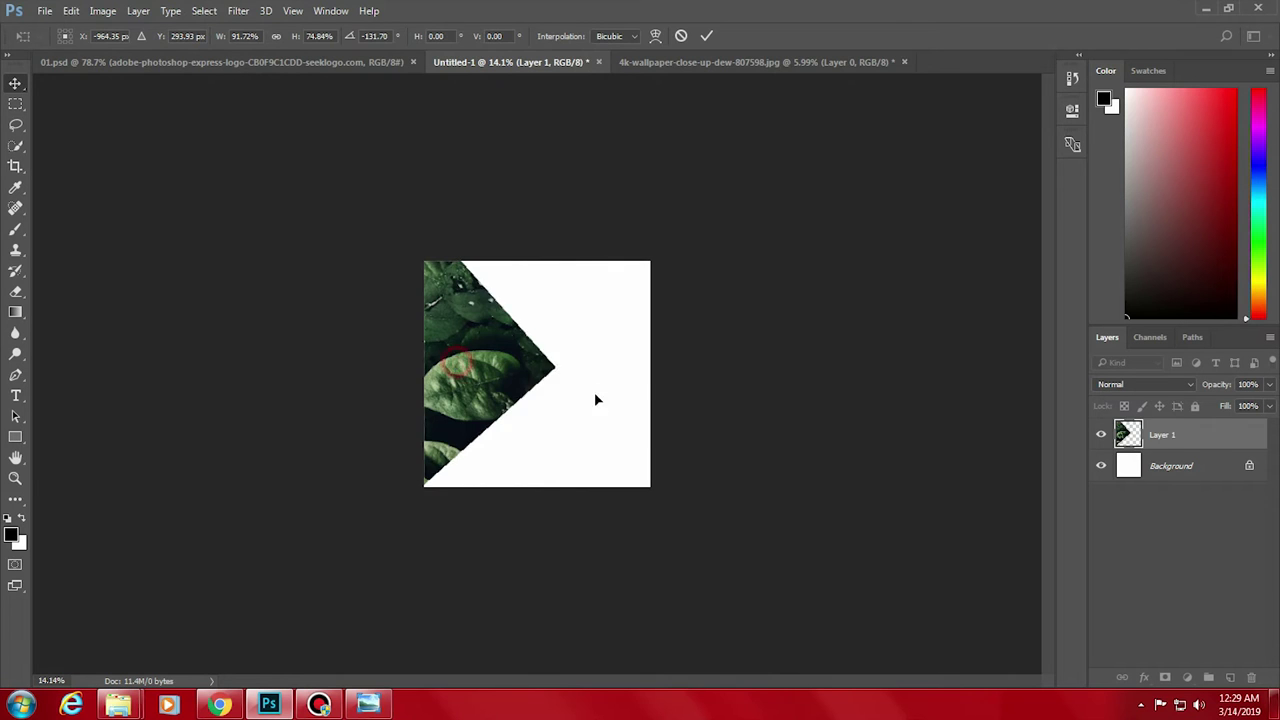
{"action": "key", "text": "Delete"}
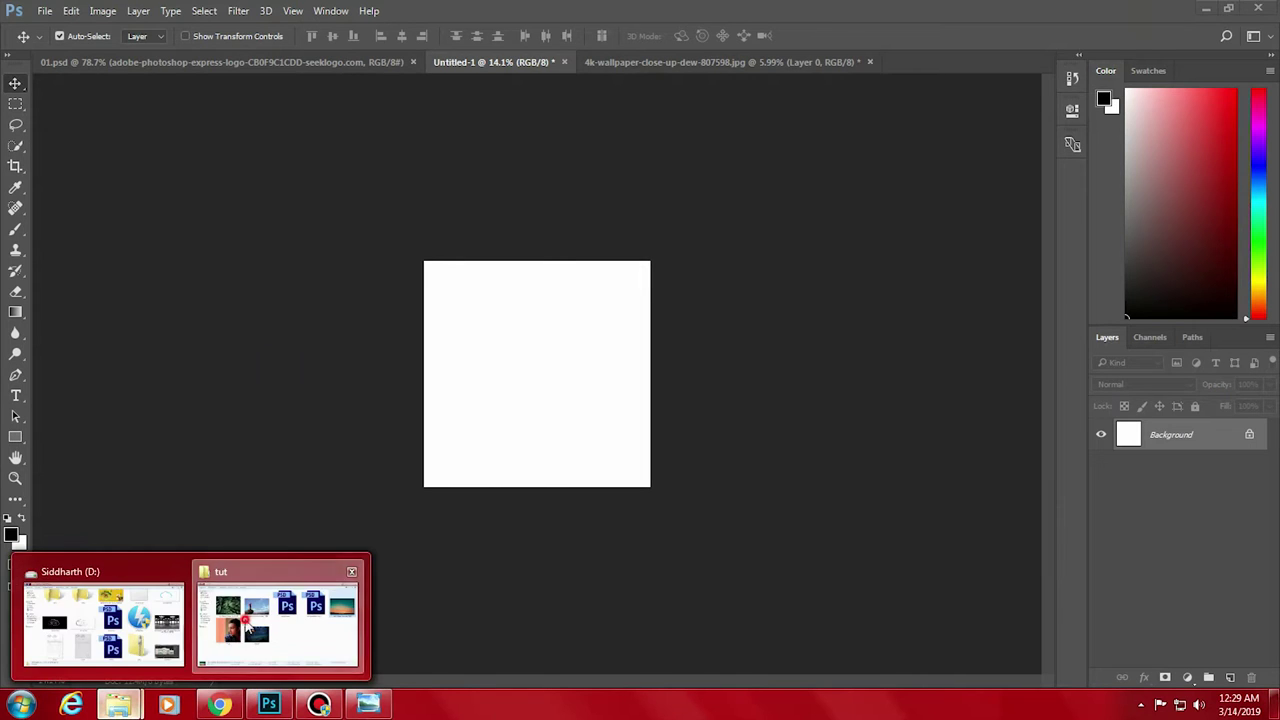
- Drag the 4k-wallpaper leaf JPEG from the tut folder into Untitled-1 and commit the placement
{"action": "mouse_move", "coordinate": [118, 705]}
{"action": "left_click", "coordinate": [278, 612]}
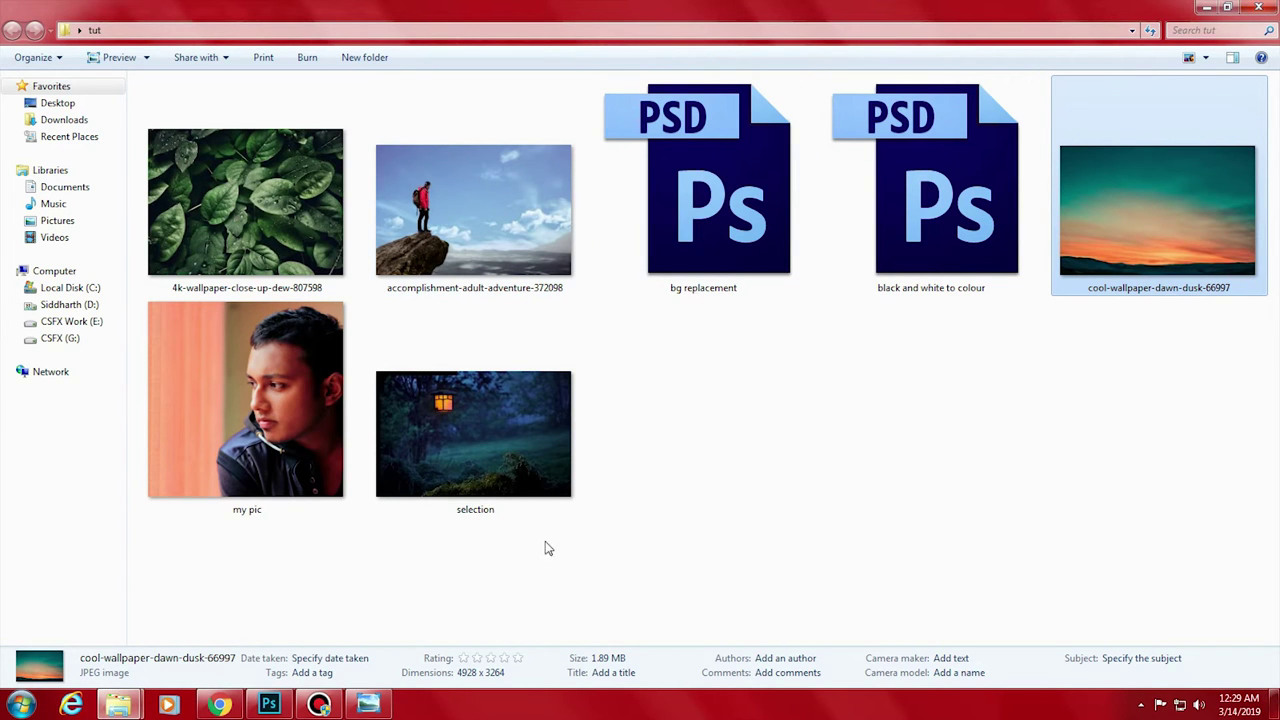
{"action": "left_click_drag", "start_coordinate": [210, 218], "coordinate": [355, 240]}
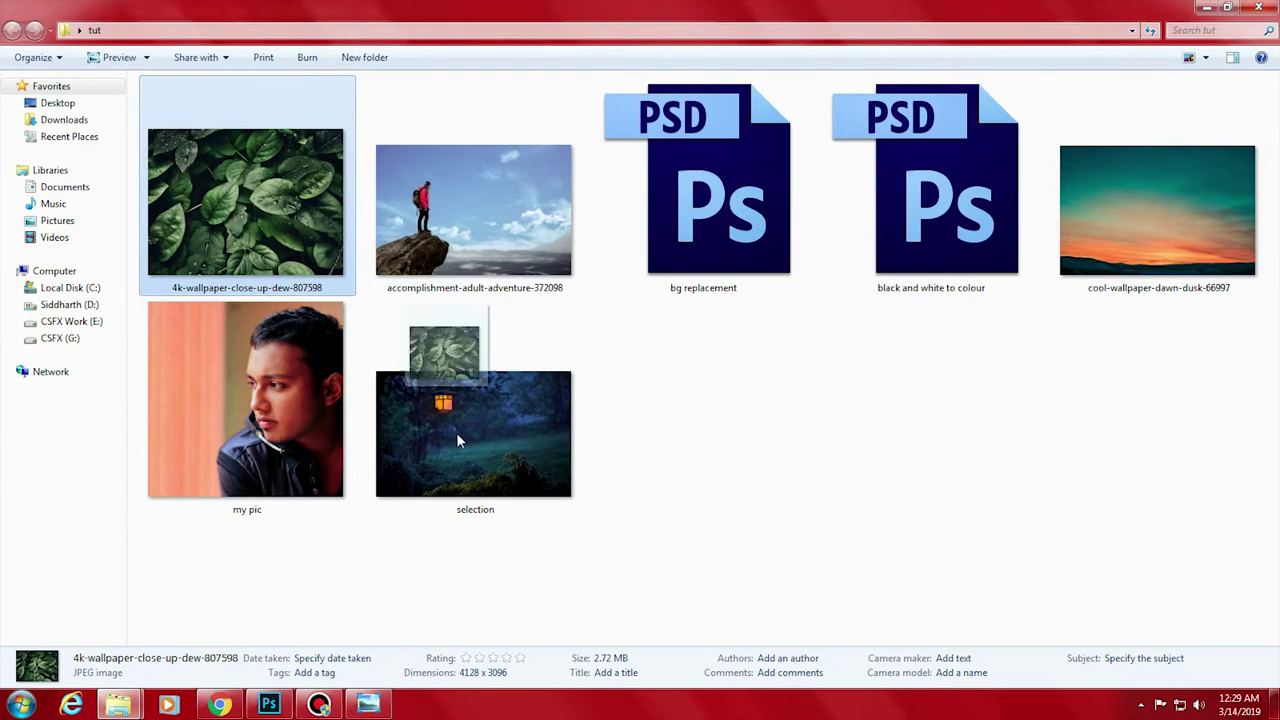
{"action": "mouse_move", "coordinate": [405, 280]}
{"action": "left_mouse_down"}
{"action": "mouse_move", "coordinate": [283, 695]}
{"action": "mouse_move", "coordinate": [497, 449]}
{"action": "left_mouse_up"}
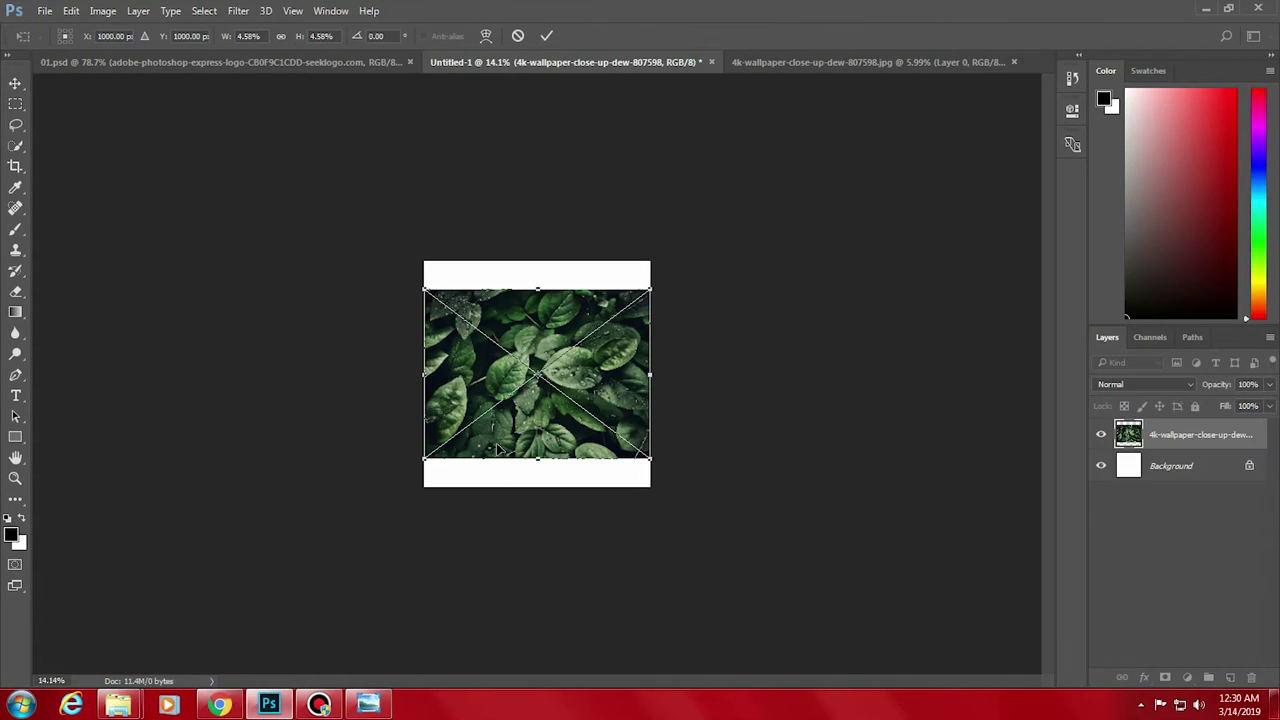
{"action": "key", "text": "Return"}
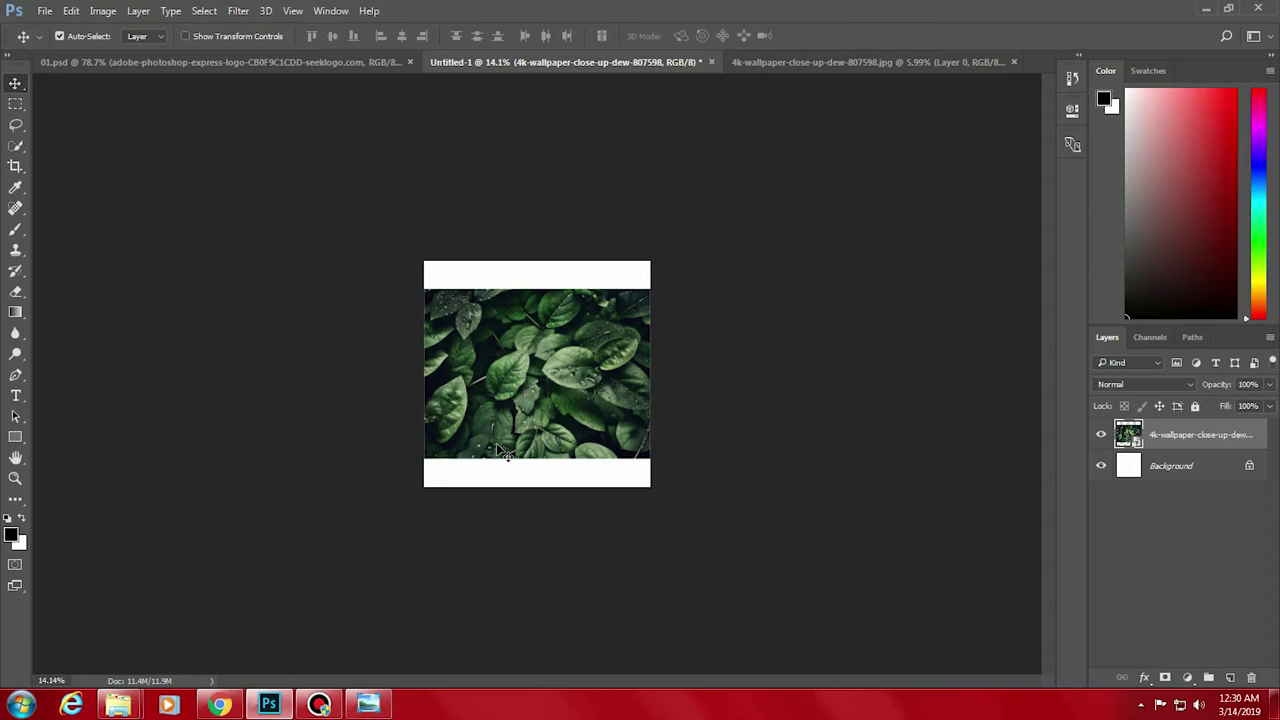
- Copy the leaf image into Untitled-1 again and transform it further right
{"action": "left_click", "coordinate": [862, 62]}
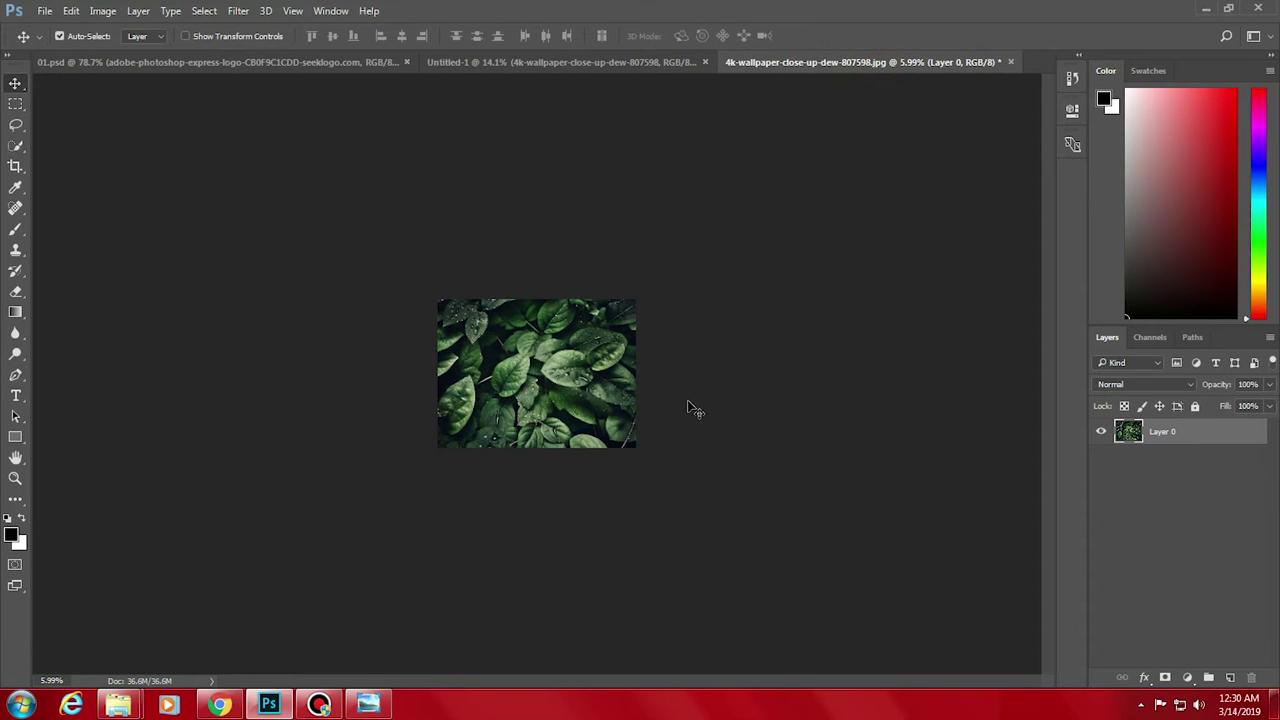
{"action": "mouse_move", "coordinate": [550, 386]}
{"action": "left_mouse_down"}
{"action": "mouse_move", "coordinate": [455, 400]}
{"action": "mouse_move", "coordinate": [475, 432]}
{"action": "left_mouse_up"}
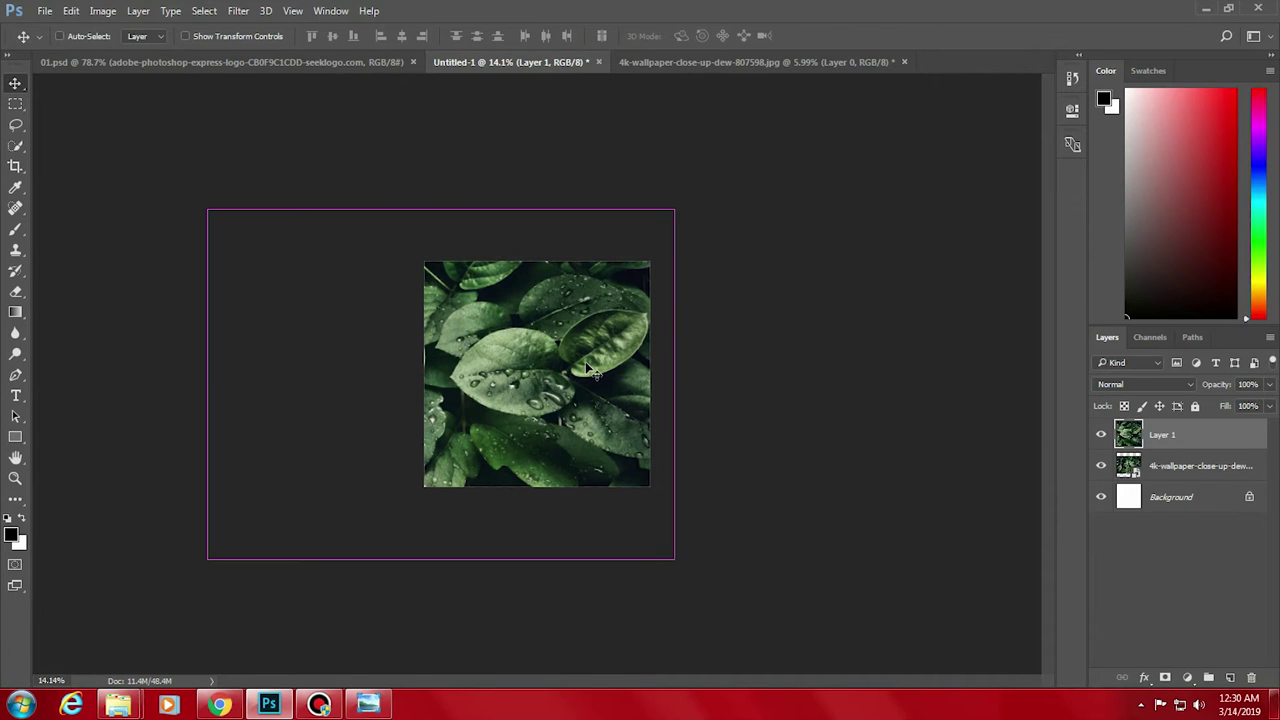
{"action": "key", "text": "ctrl+t"}
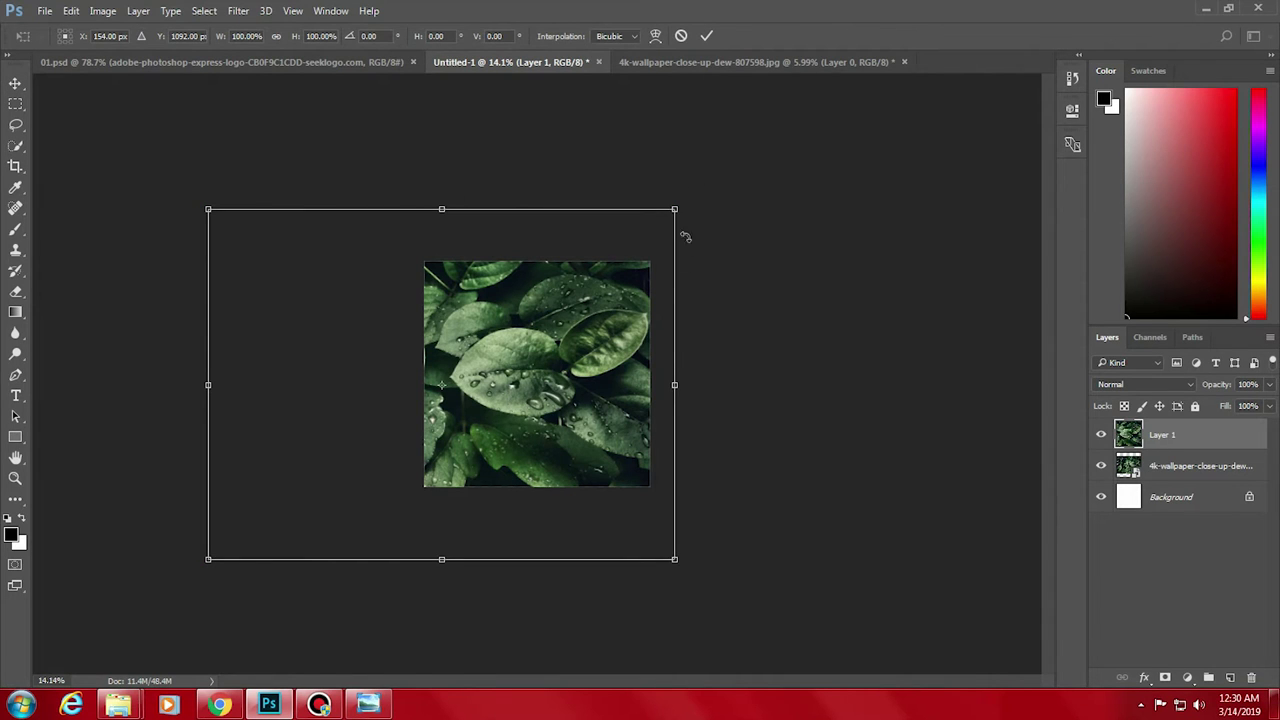
{"action": "left_click", "coordinate": [491, 364]}
{"action": "left_click_drag", "start_coordinate": [522, 392], "coordinate": [599, 390]}
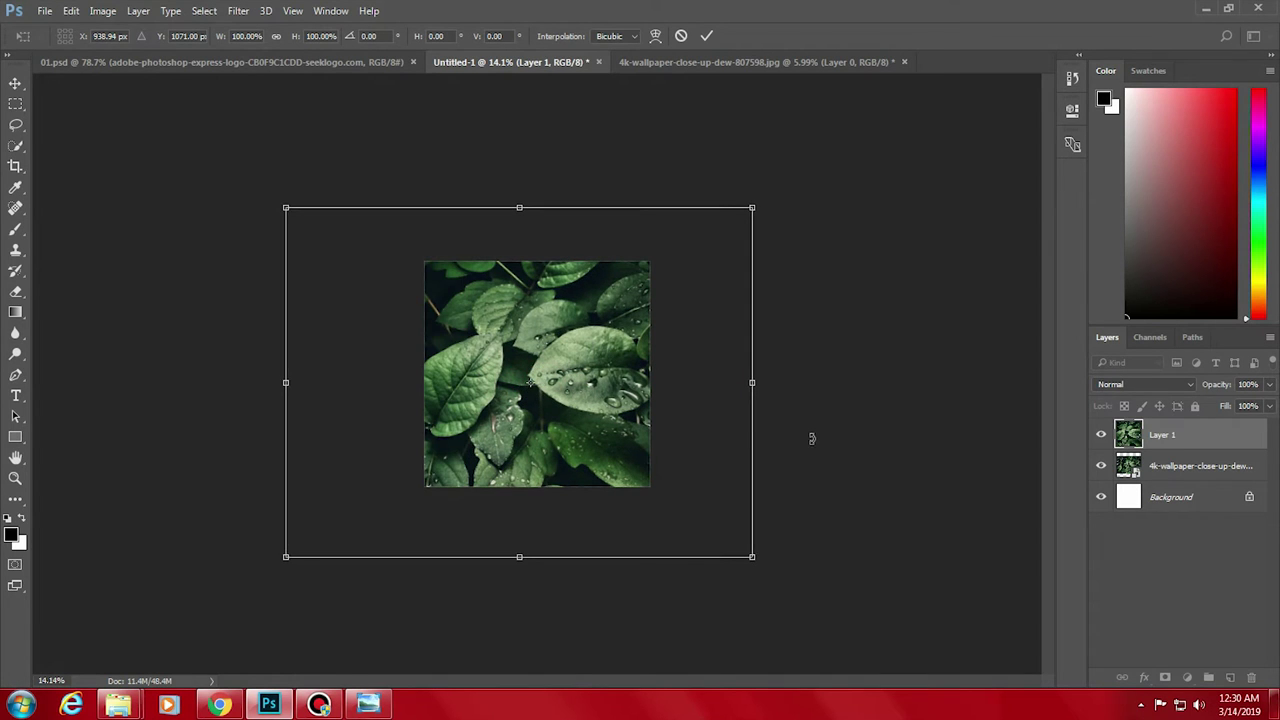
{"action": "key", "text": "Return"}
- Hide the Layer 1 and wallpaper leaf layers and close the wallpaper image without saving
{"action": "left_click", "coordinate": [1101, 434]}
{"action": "left_click", "coordinate": [1101, 466]}
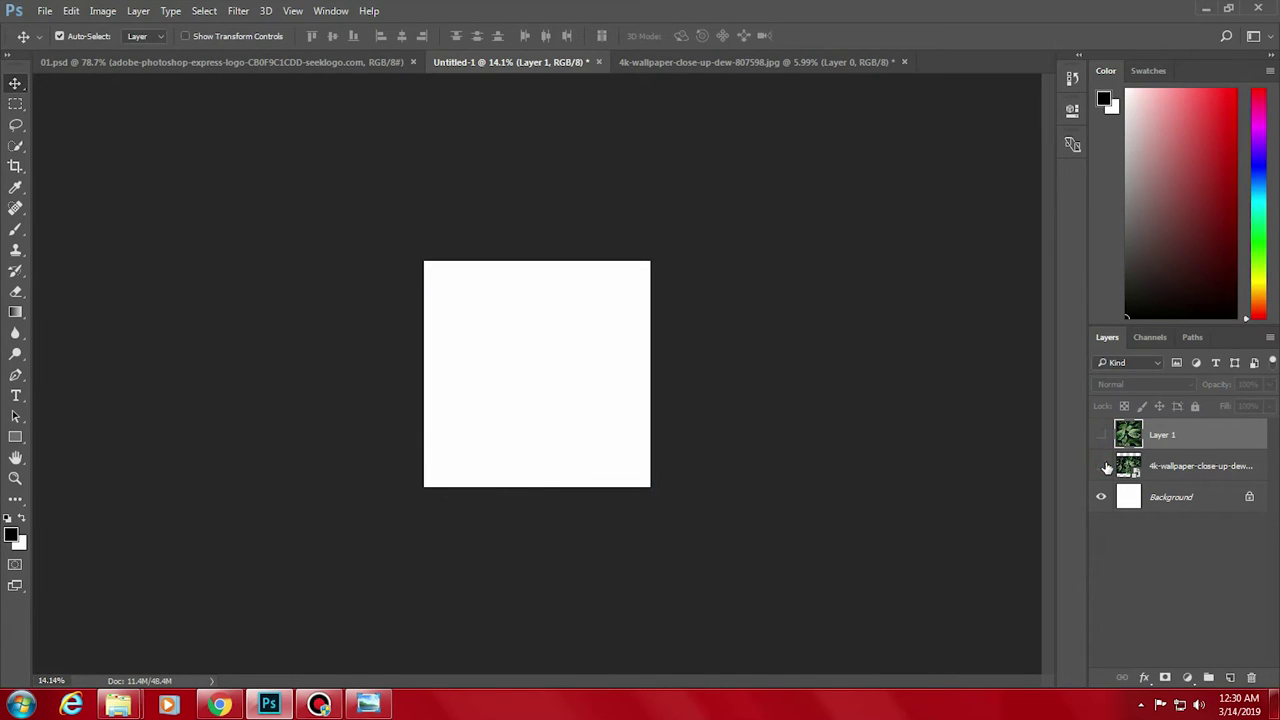
{"action": "left_click", "coordinate": [904, 61]}
{"action": "left_click", "coordinate": [640, 270]}
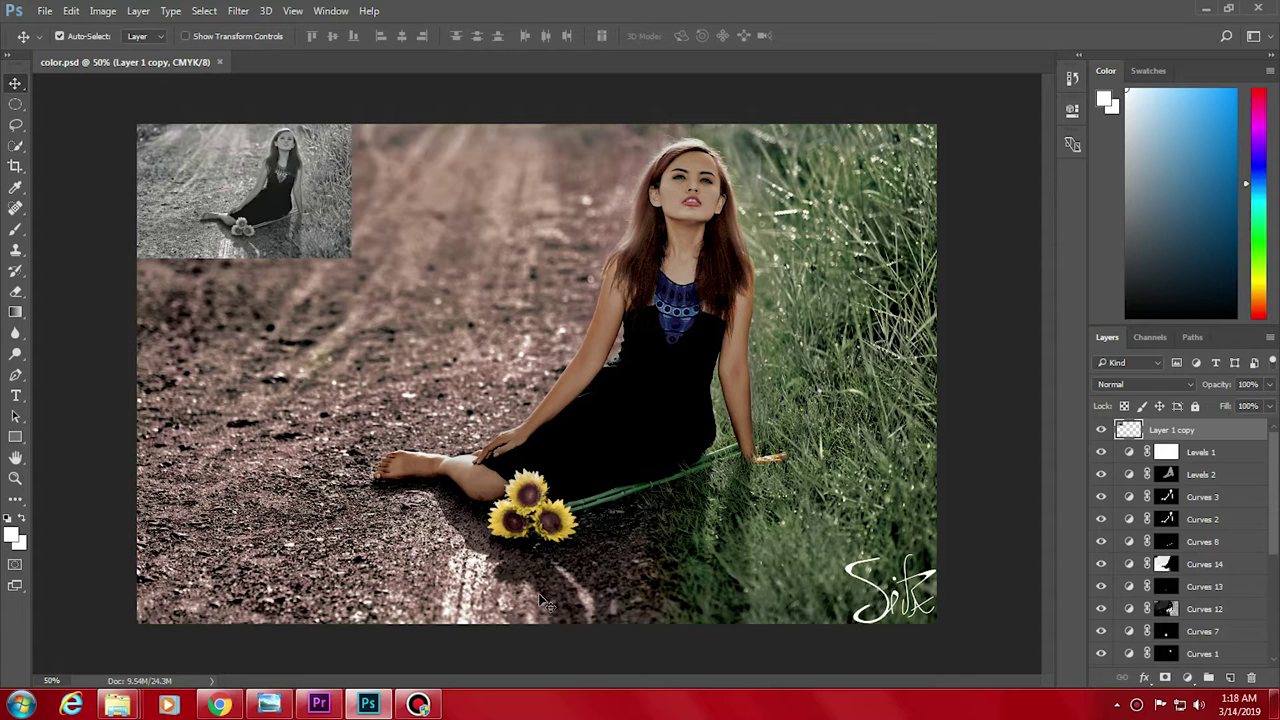
- Nudge the inset black-and-white photo down slightly and open Save As
{"action": "left_click_drag", "start_coordinate": [190, 170], "coordinate": [215, 190]}
{"action": "left_click_drag", "start_coordinate": [1276, 458], "coordinate": [1274, 598]}
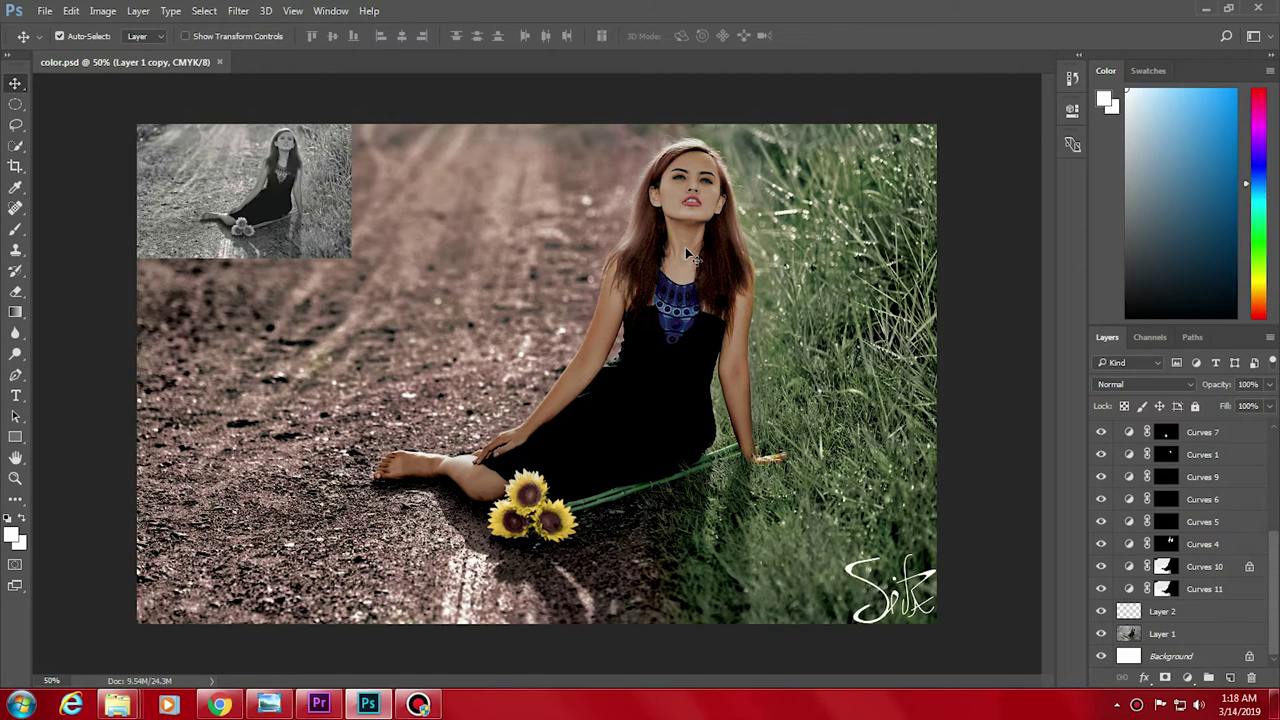
{"action": "left_click", "coordinate": [44, 11]}
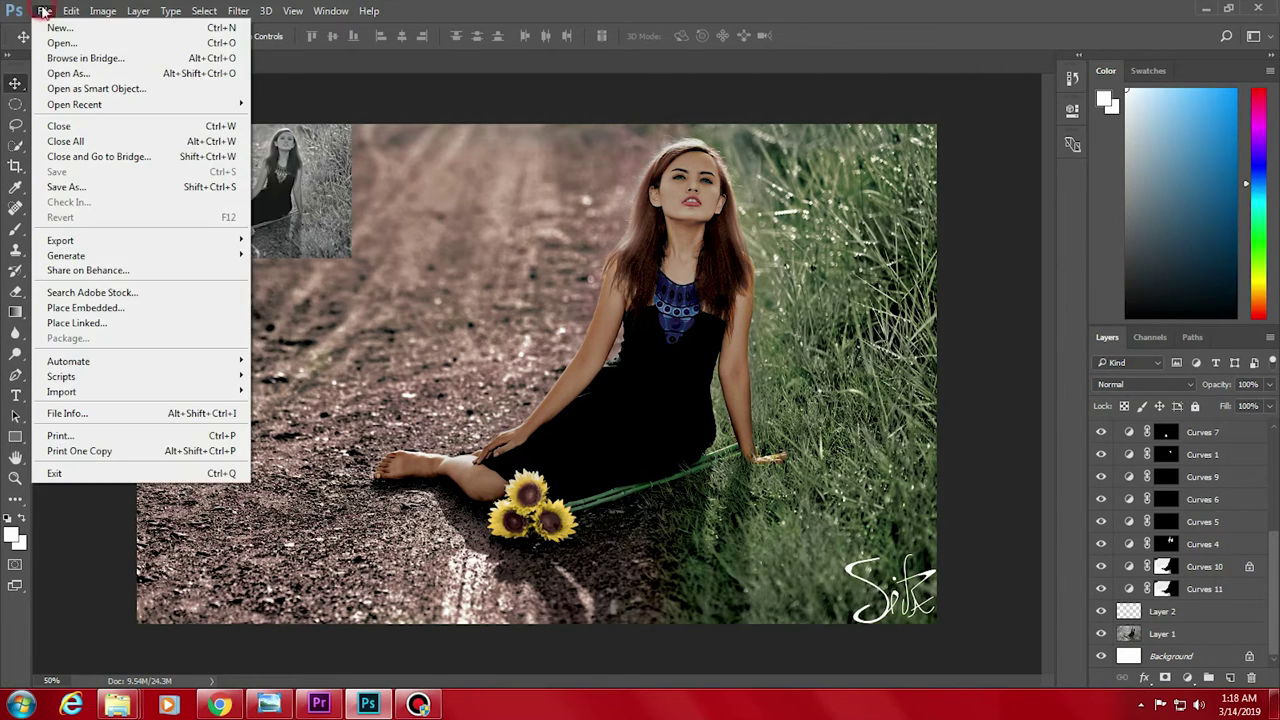
{"action": "left_click", "coordinate": [63, 187]}
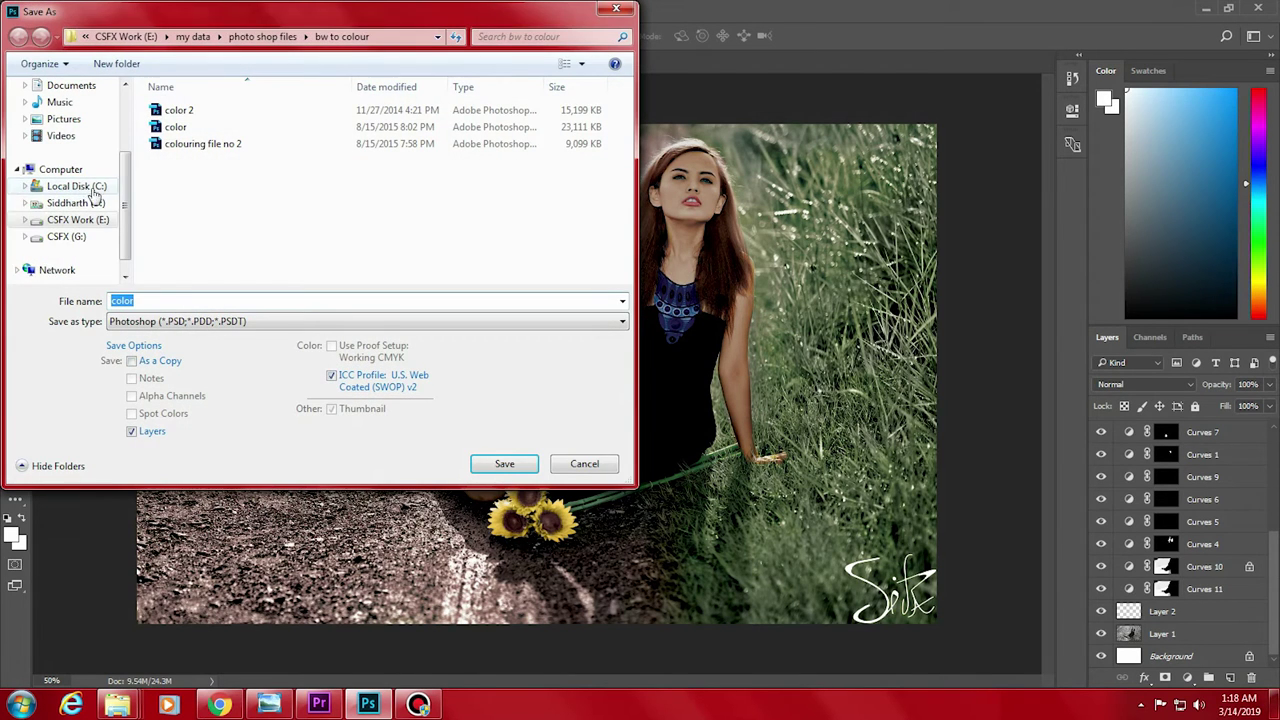
{"action": "left_click", "coordinate": [200, 324]}
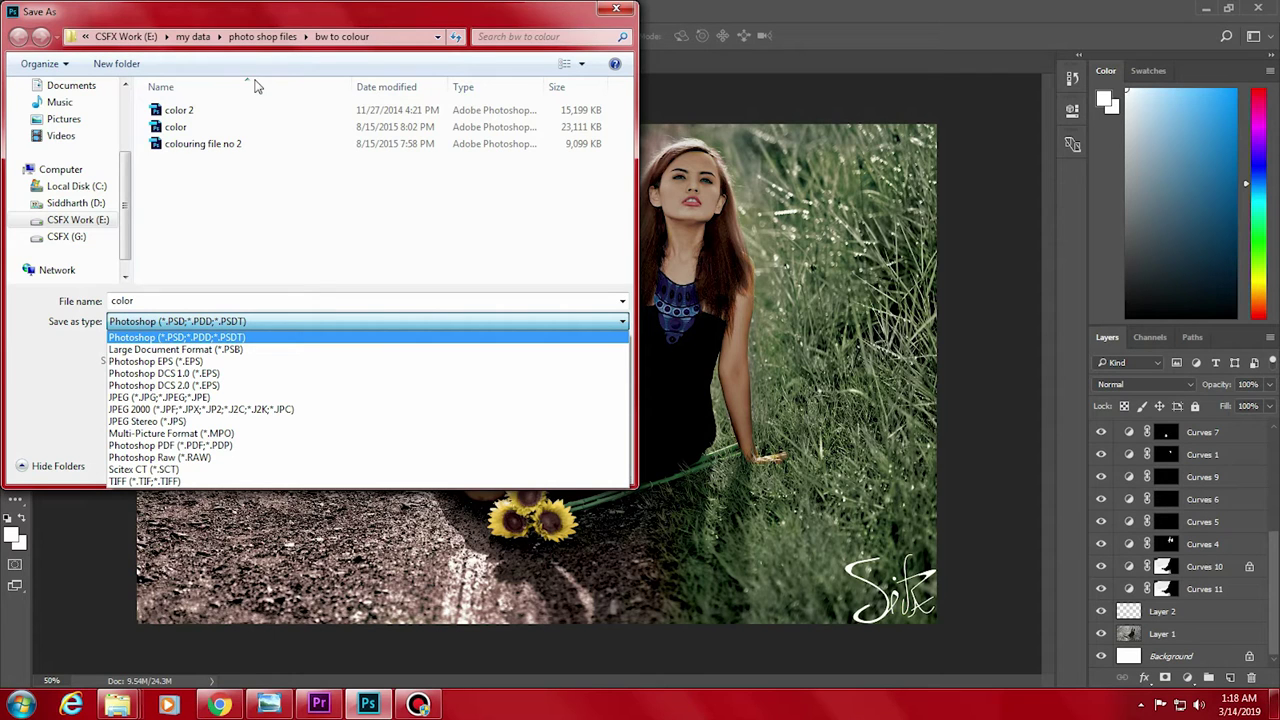
{"action": "left_click", "coordinate": [121, 188]}
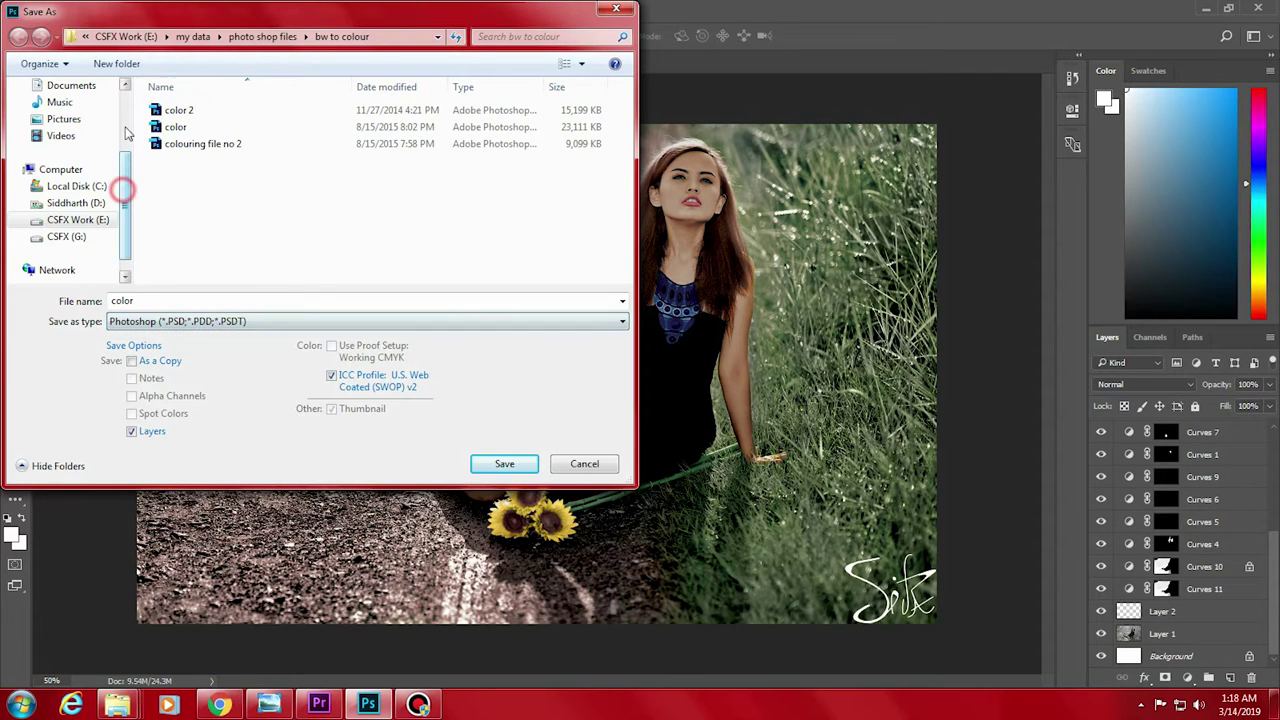
- Save the image to the Desktop as 'test' in JPEG format at maximum quality
{"action": "left_click", "coordinate": [125, 135]}
{"action": "left_click", "coordinate": [64, 109]}
{"action": "left_click", "coordinate": [265, 300]}
{"action": "type", "text": "test"}
{"action": "left_click", "coordinate": [187, 324]}
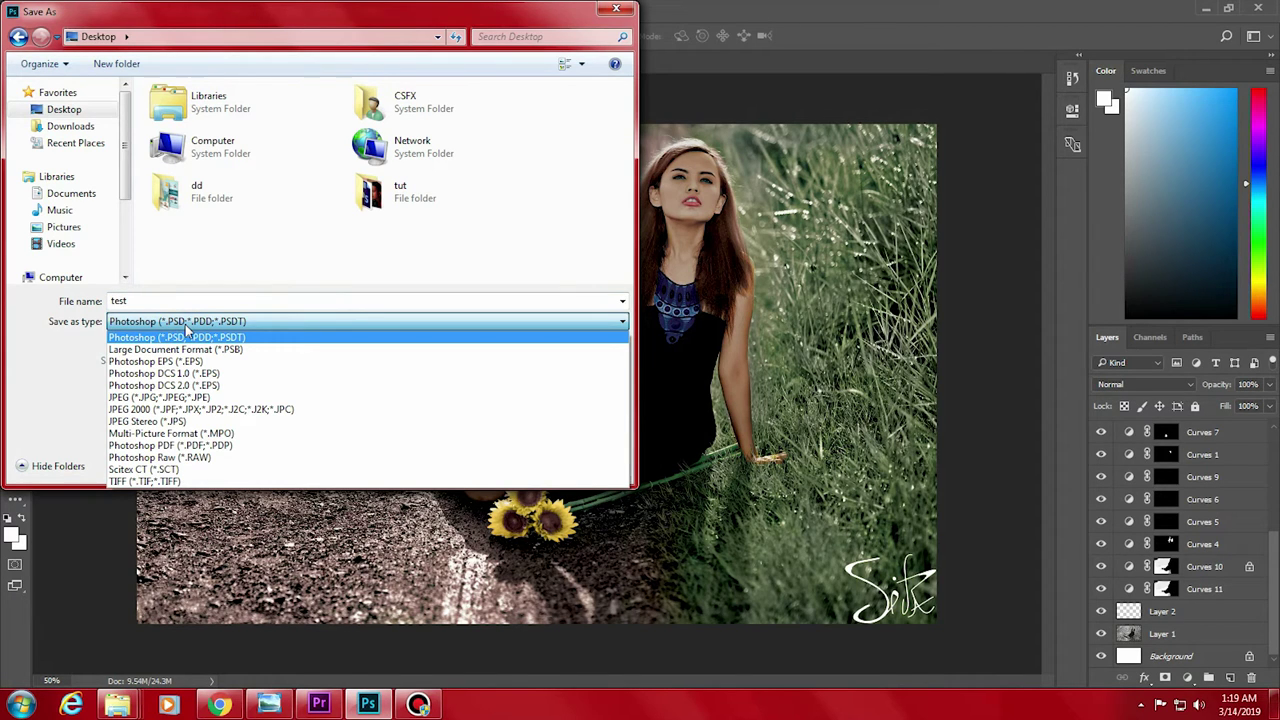
{"action": "left_click", "coordinate": [167, 399]}
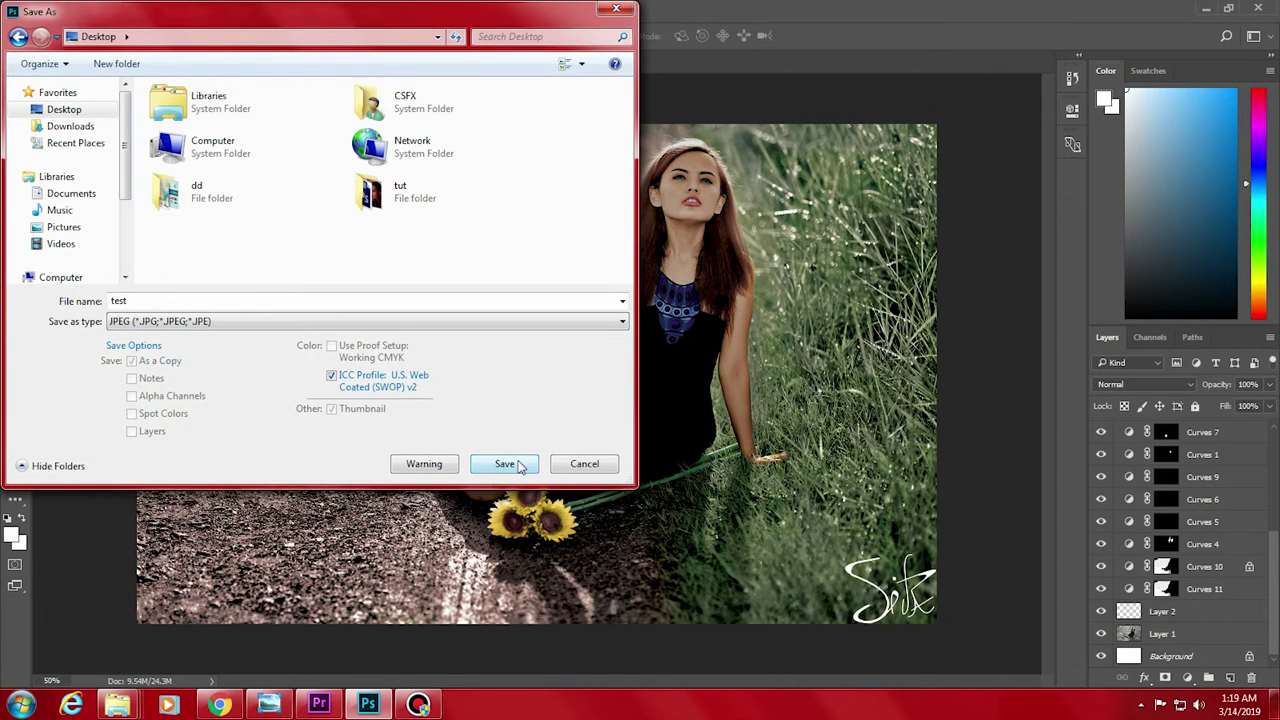
{"action": "left_click", "coordinate": [505, 465]}
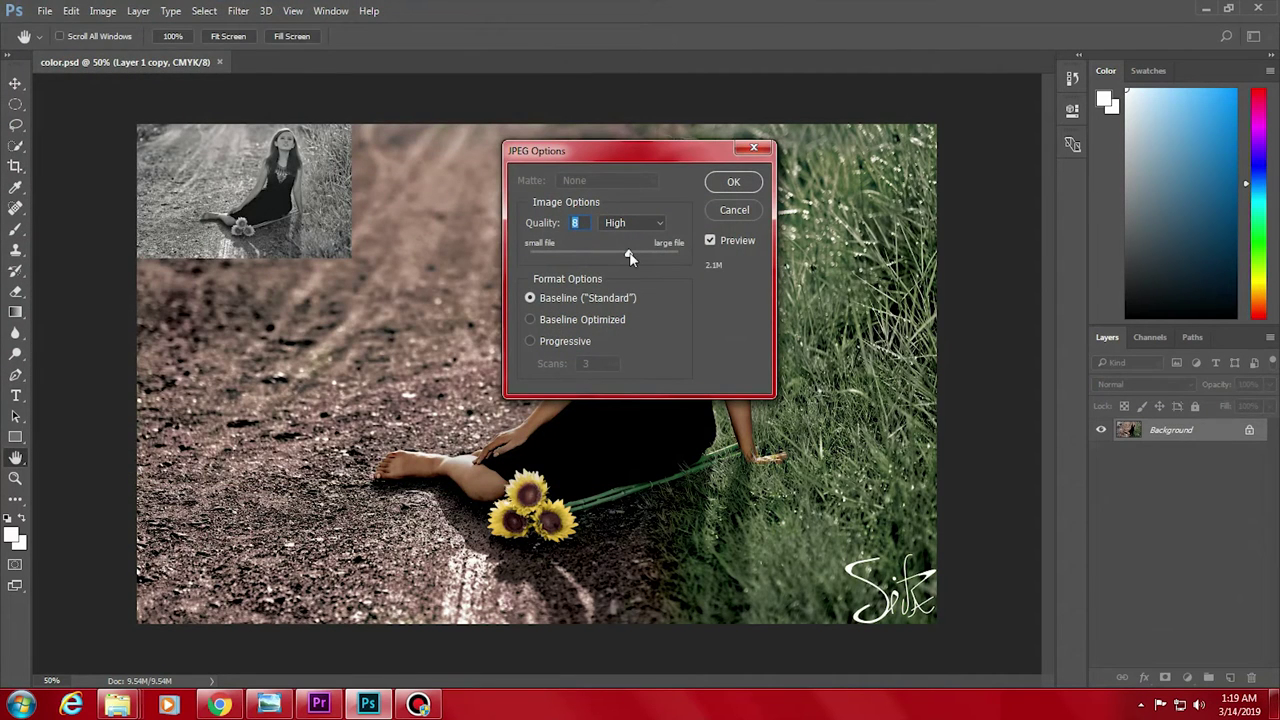
{"action": "left_click_drag", "start_coordinate": [636, 256], "coordinate": [659, 256]}
{"action": "left_click", "coordinate": [735, 184]}
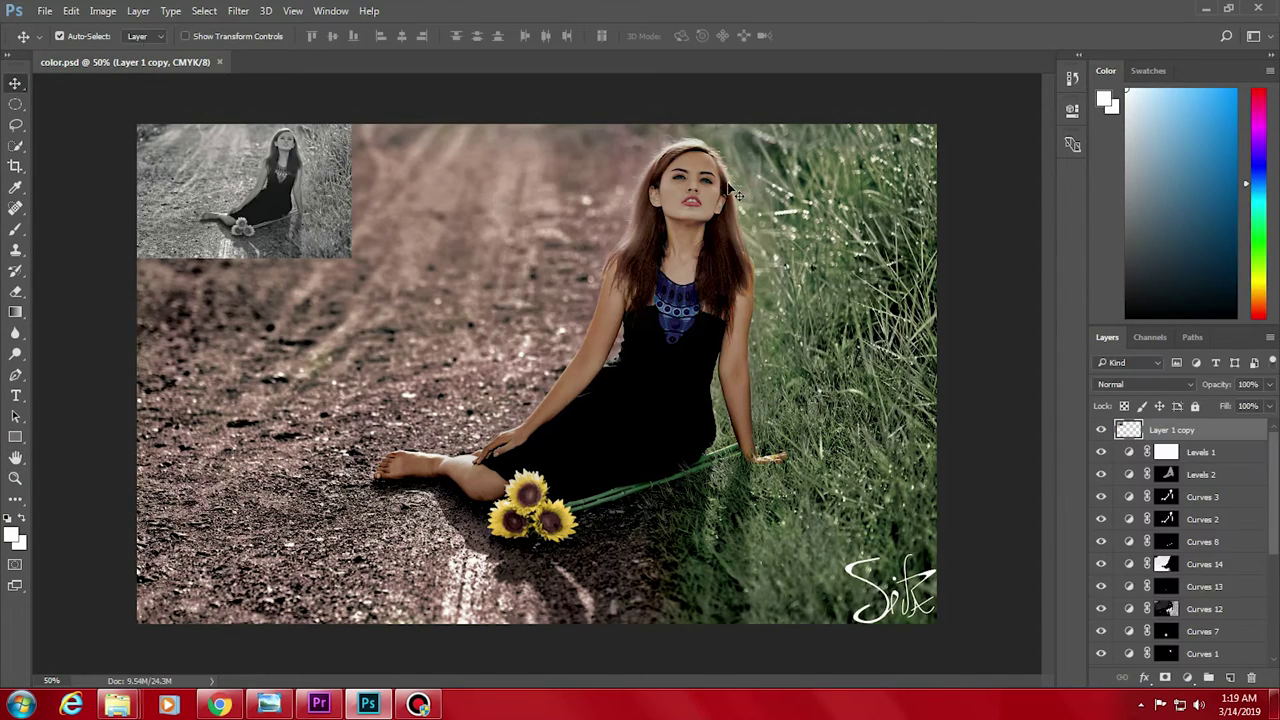
- Zoom in on the exported test image in Photo Viewer, then return to the tut folder
{"action": "scroll", "coordinate": [496, 257], "scroll_direction": "up", "scroll_amount": 1}
{"action": "scroll", "coordinate": [495, 239], "scroll_direction": "up", "scroll_amount": 2}
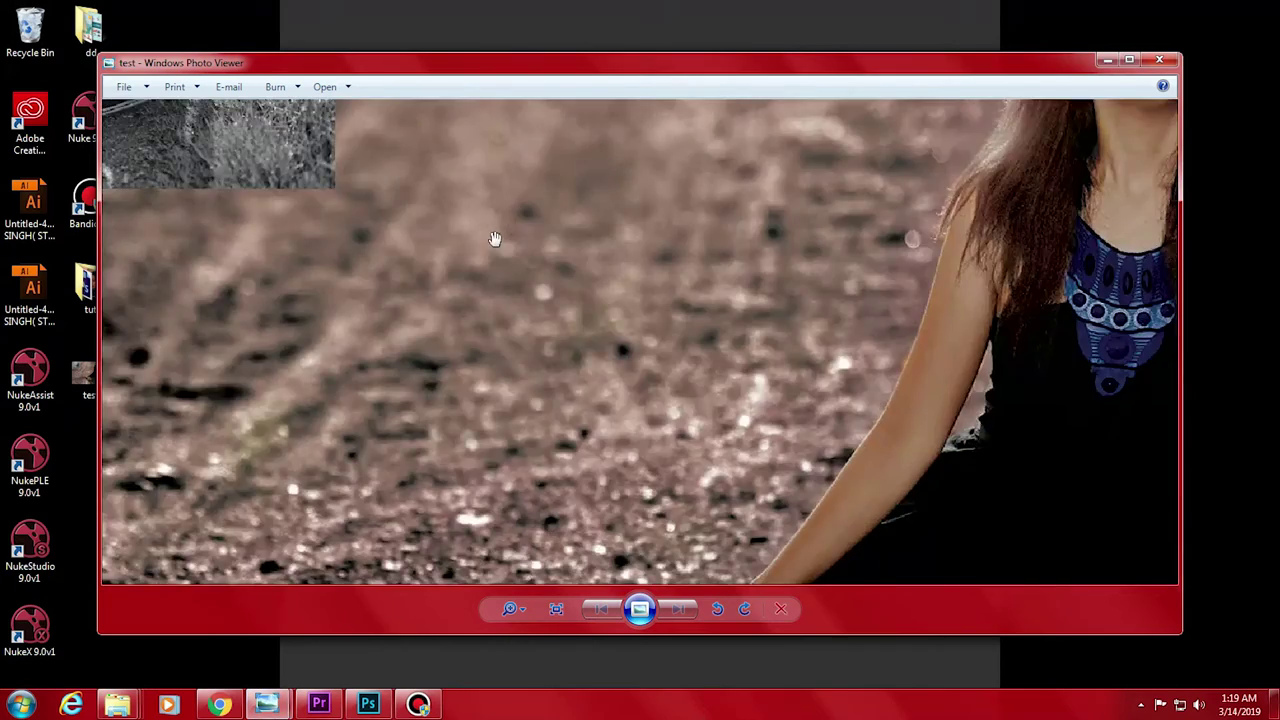
{"action": "scroll", "coordinate": [495, 239], "scroll_direction": "down", "scroll_amount": 3}
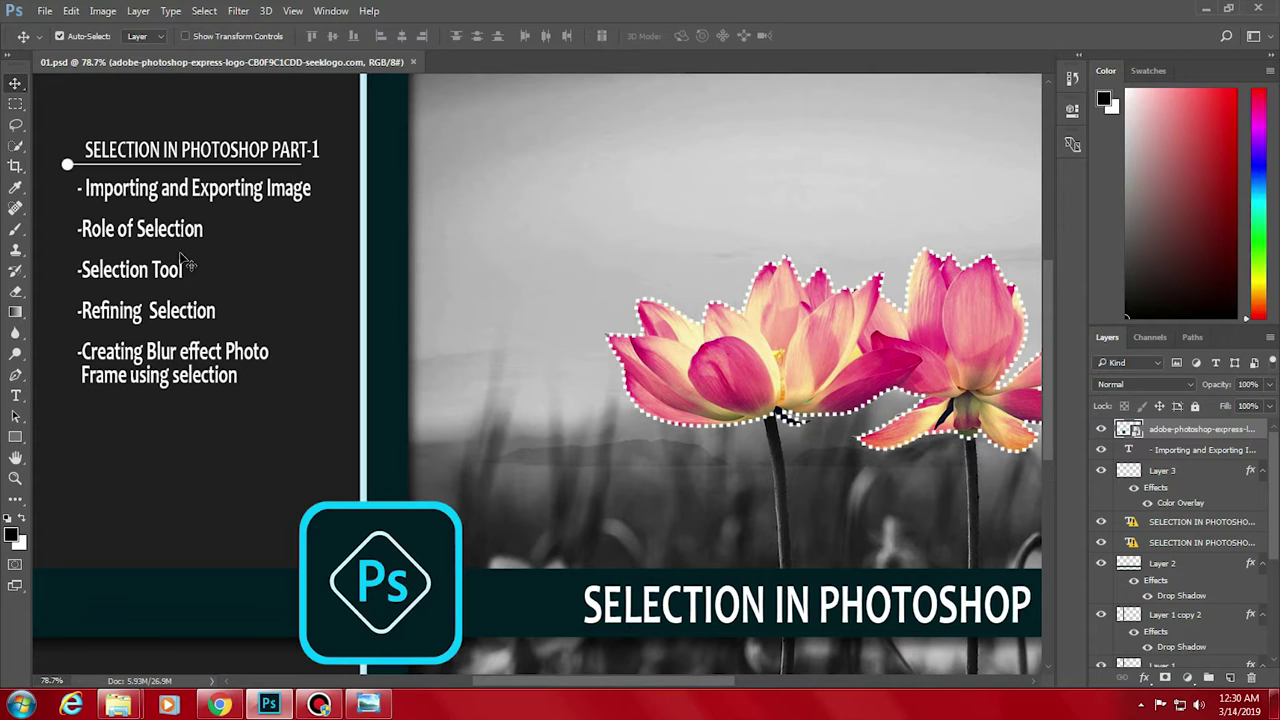
{"action": "mouse_move", "coordinate": [117, 705]}
{"action": "left_click", "coordinate": [258, 632]}
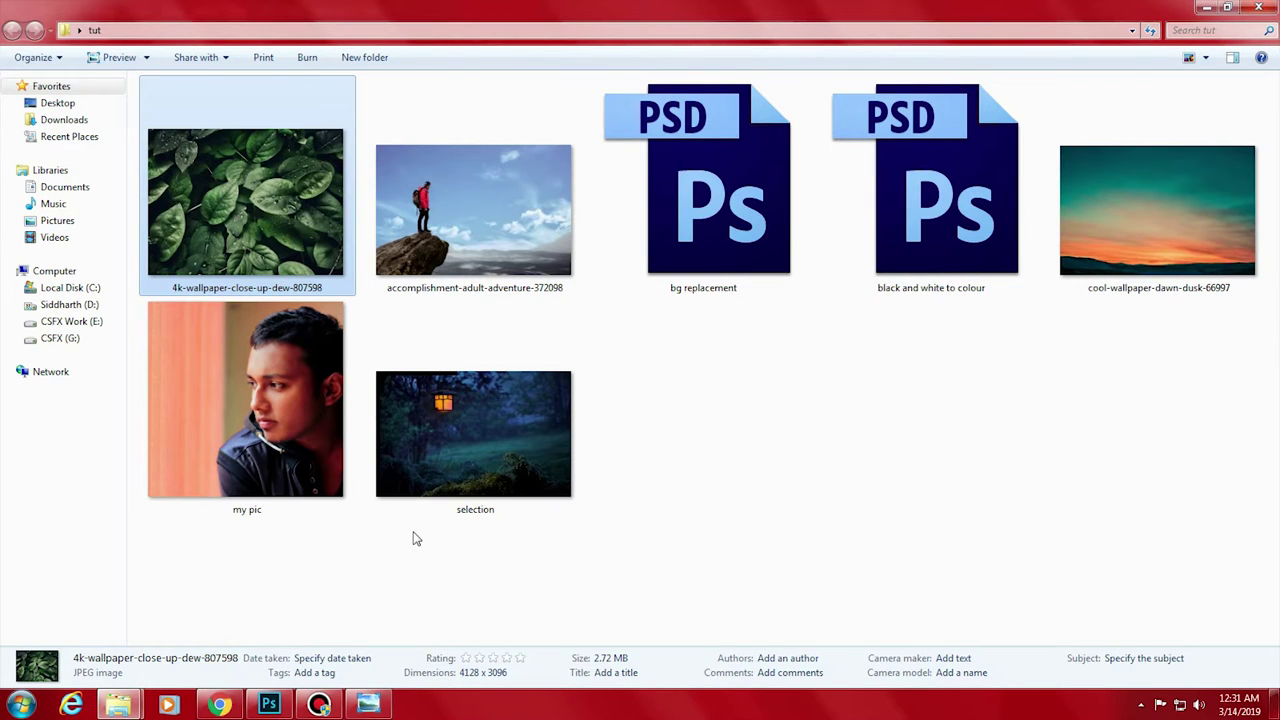
- View the accomplishment-adult-adventure-372098 hiker photo, close it, and select the bg replacement file
{"action": "left_click", "coordinate": [467, 217]}
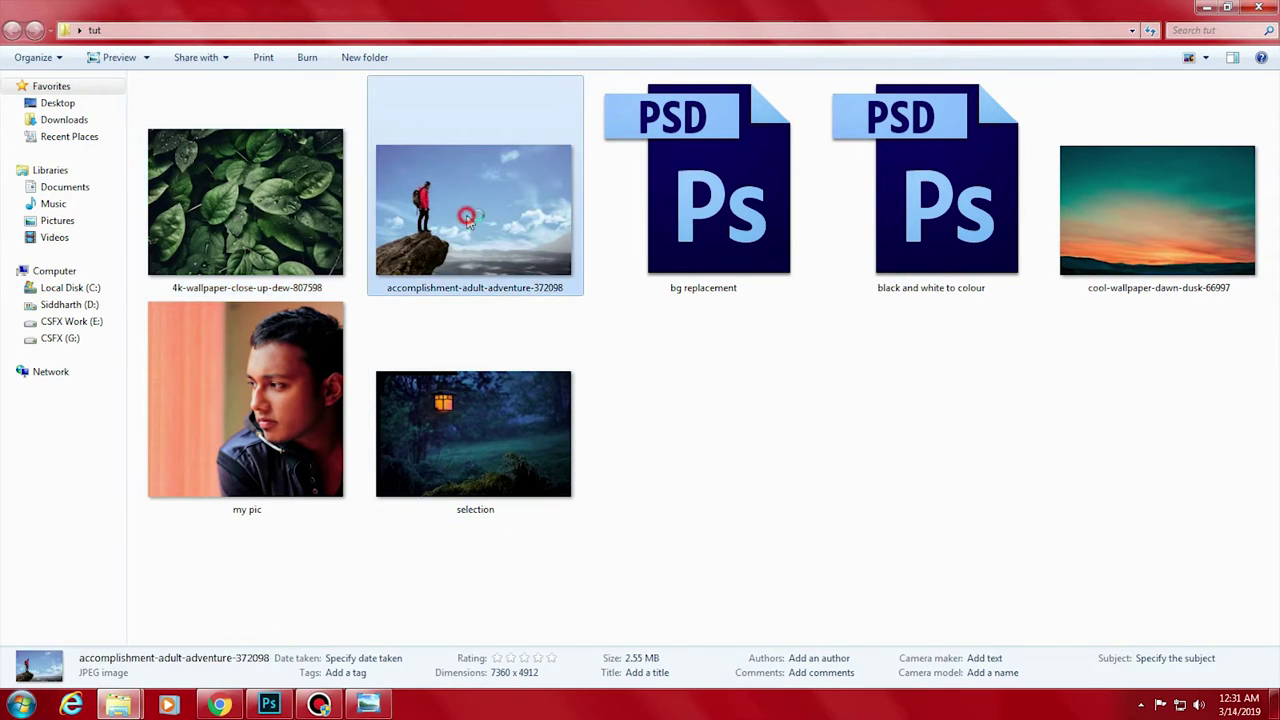
{"action": "left_click_drag", "start_coordinate": [467, 217], "coordinate": [496, 251]}
{"action": "double_click", "coordinate": [496, 255]}
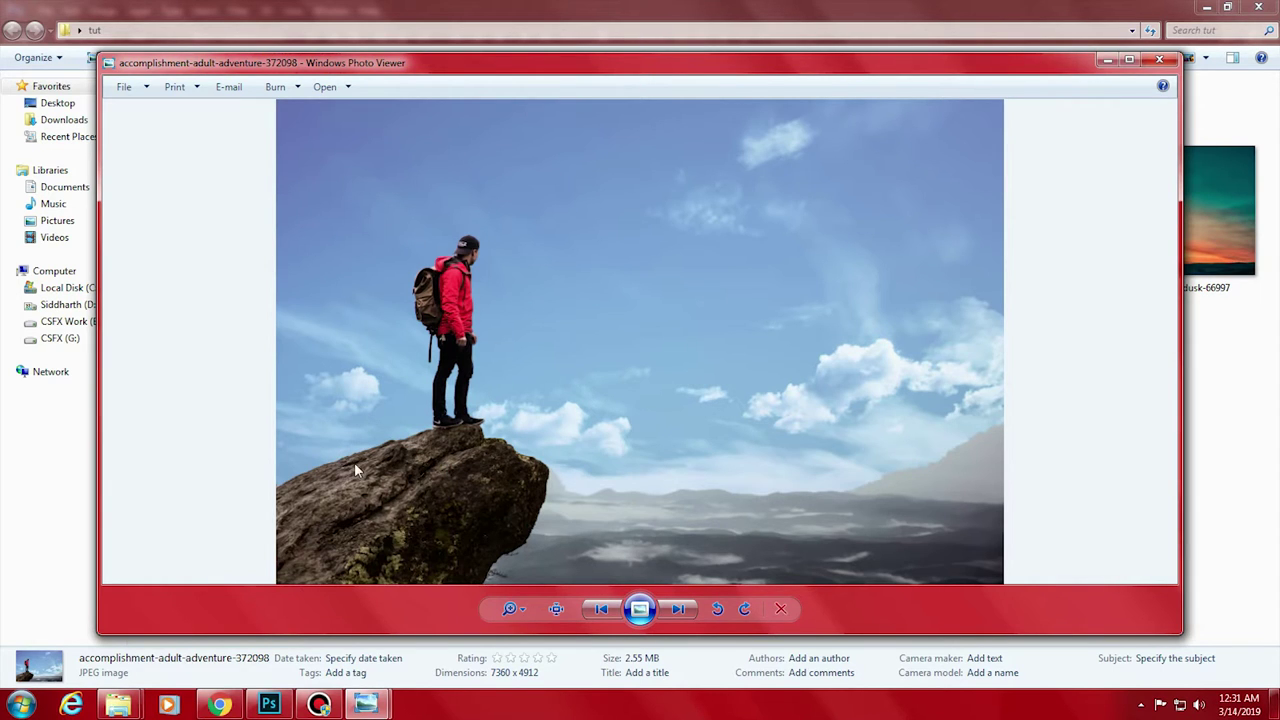
{"action": "left_click", "coordinate": [1159, 59]}
{"action": "left_click", "coordinate": [728, 154]}
- Open bg replacement.psd and toggle Group 1 to compare the sunset sky with the original
{"action": "double_click", "coordinate": [729, 158]}
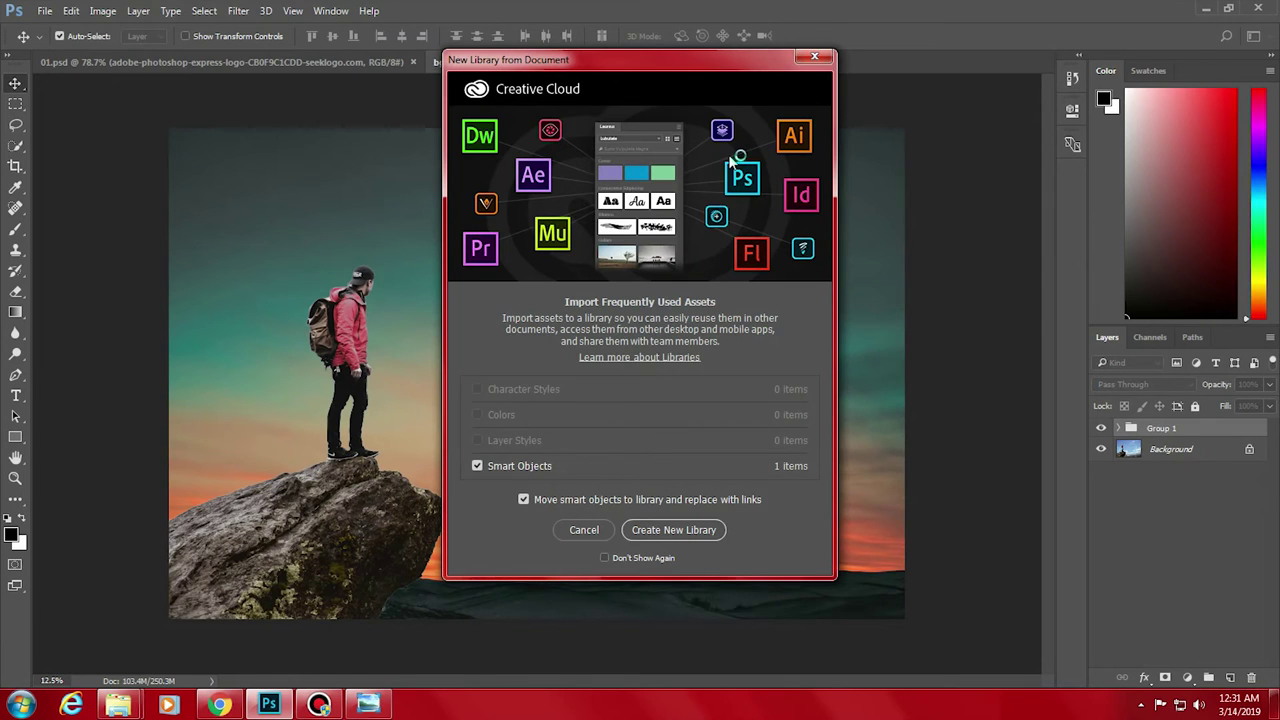
{"action": "left_click", "coordinate": [582, 530]}
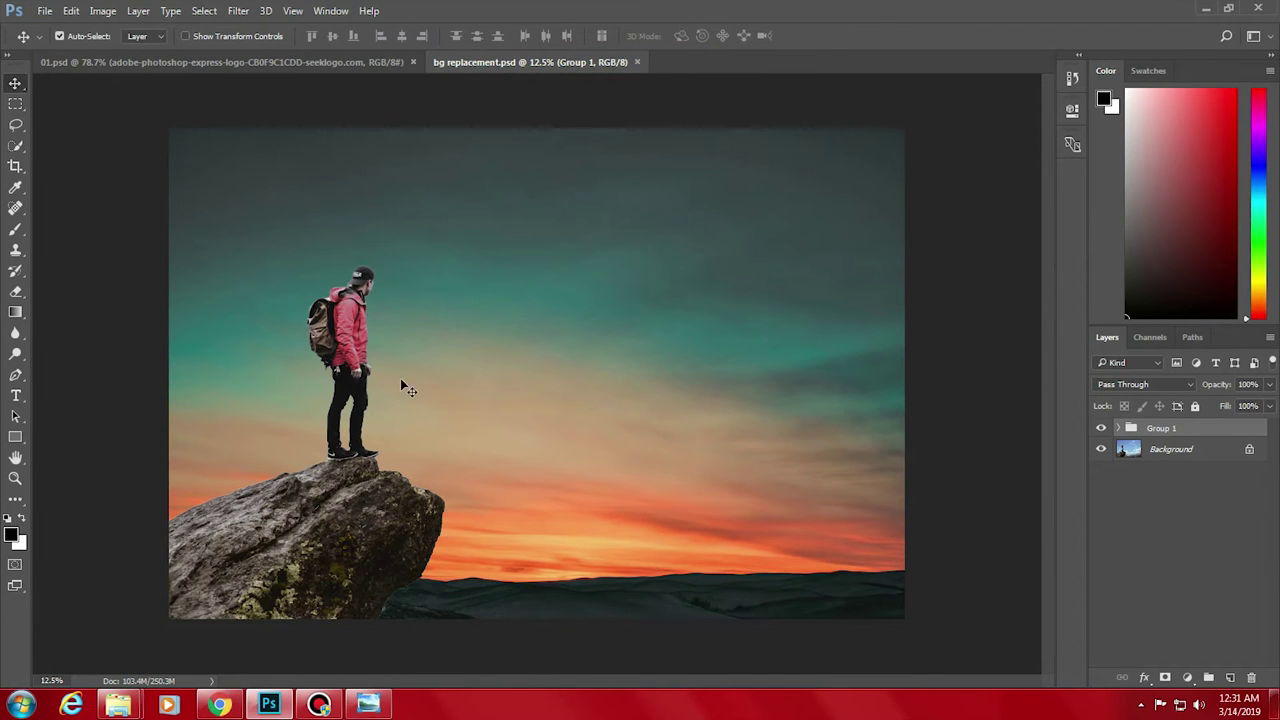
{"action": "key", "text": "ctrl+plus"}
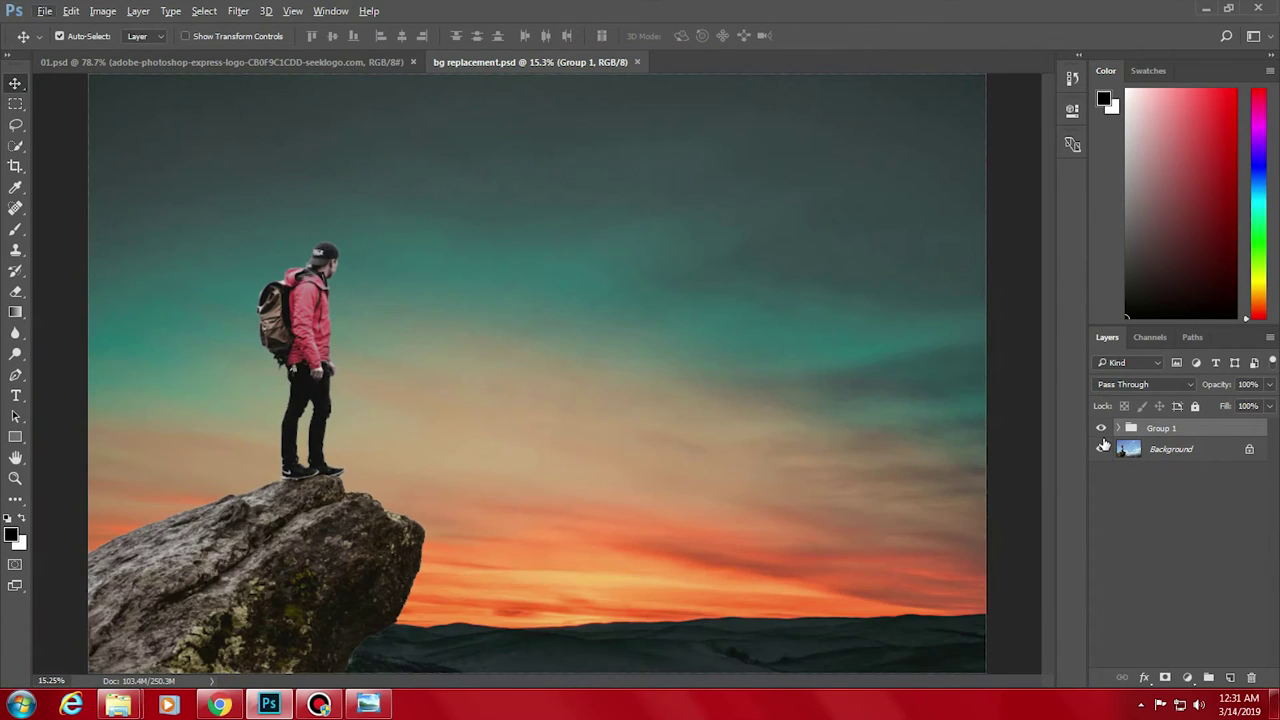
{"action": "left_click", "coordinate": [1101, 428]}
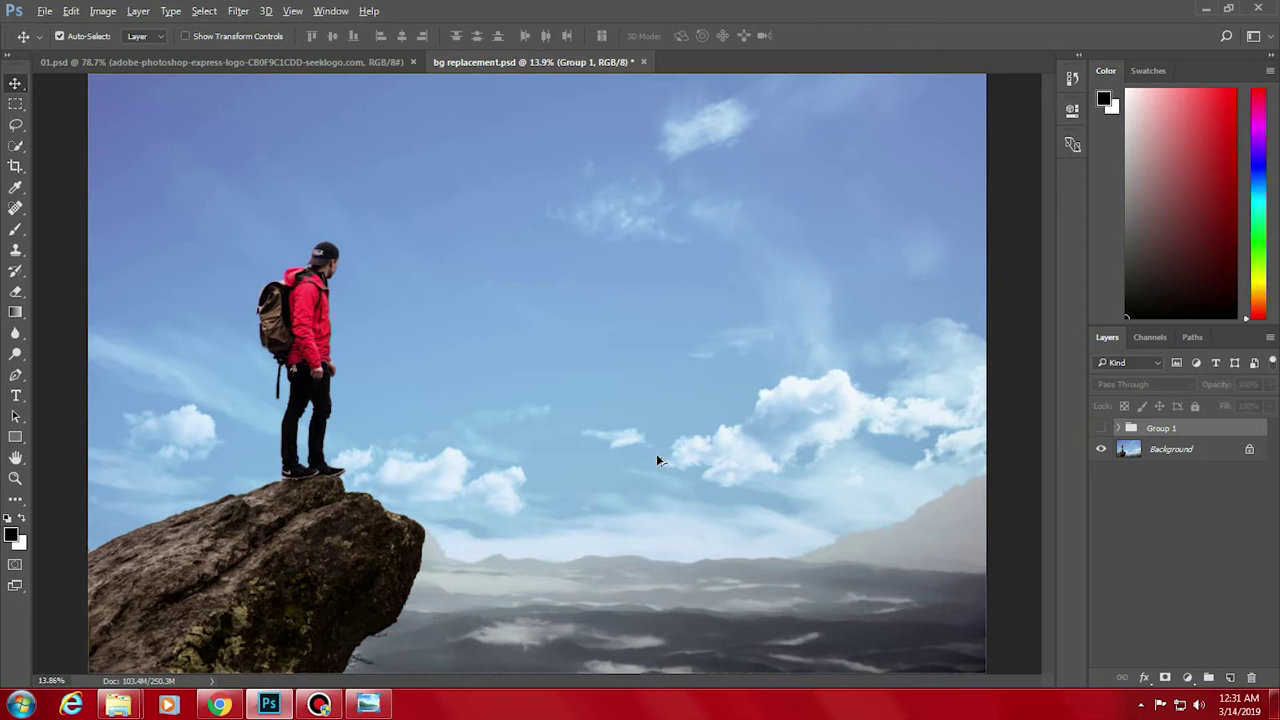
{"action": "scroll", "coordinate": [657, 455], "scroll_direction": "down", "scroll_amount": 1}
{"action": "left_click", "coordinate": [1101, 428]}
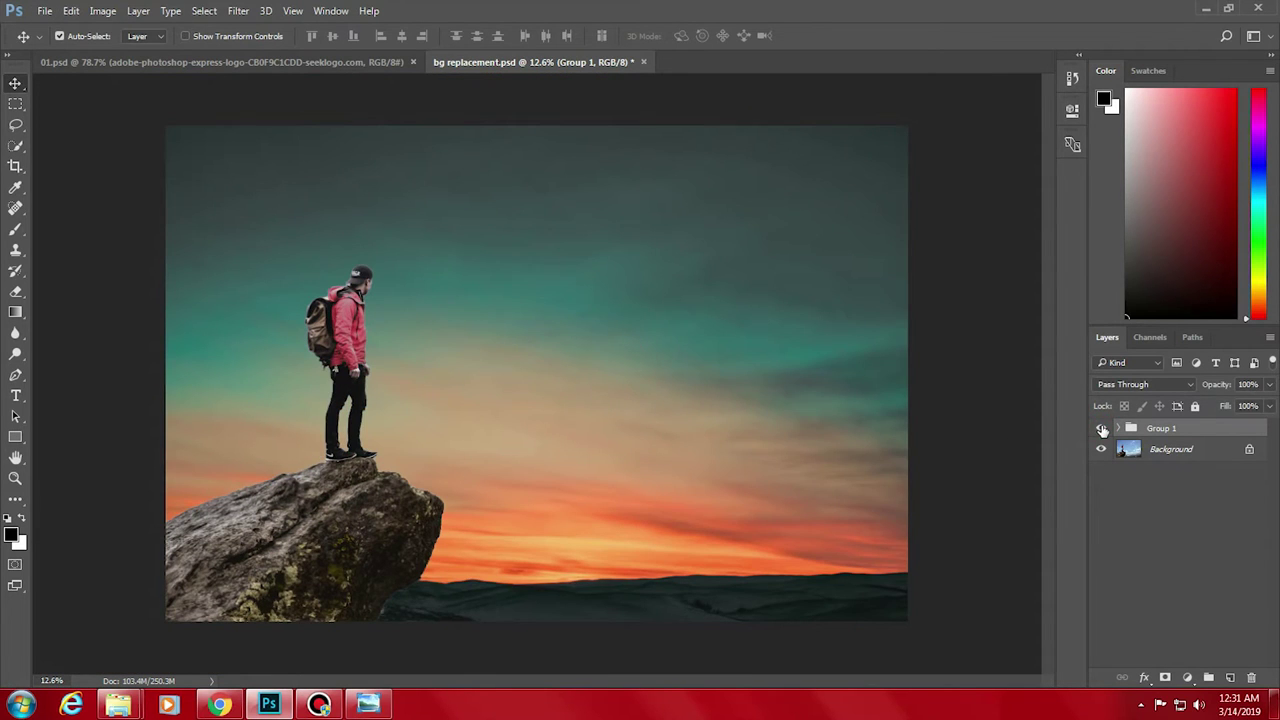
- Load the hiker-and-rock selection from the Background copy layer, then return to 01.psd
{"action": "left_click", "coordinate": [1118, 428]}
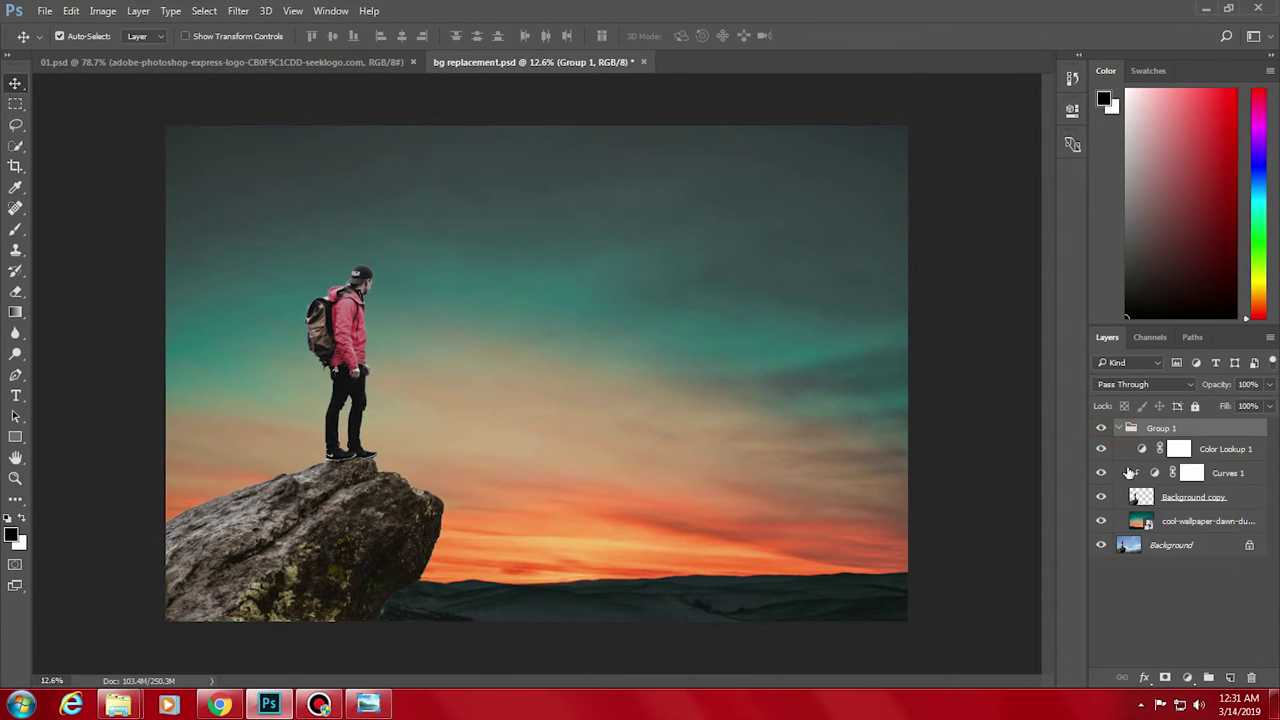
{"action": "left_click", "coordinate": [1140, 497], "text": "ctrl"}
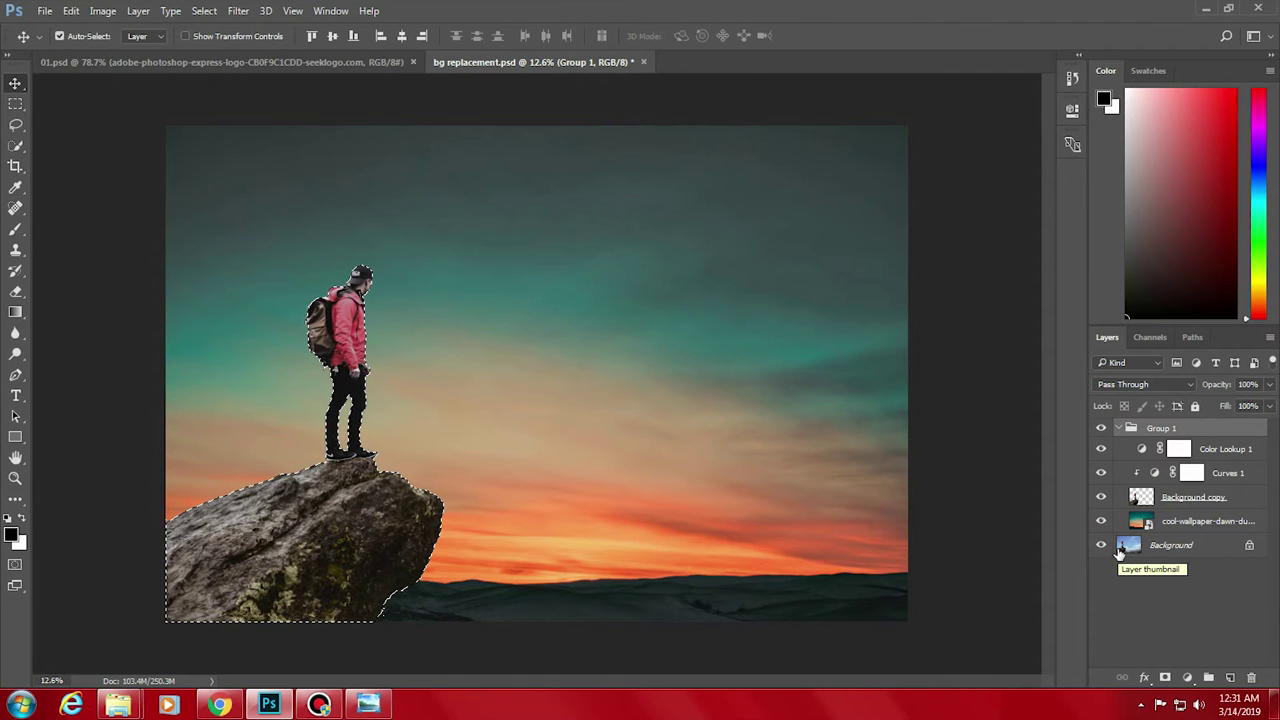
{"action": "left_click", "coordinate": [400, 62]}
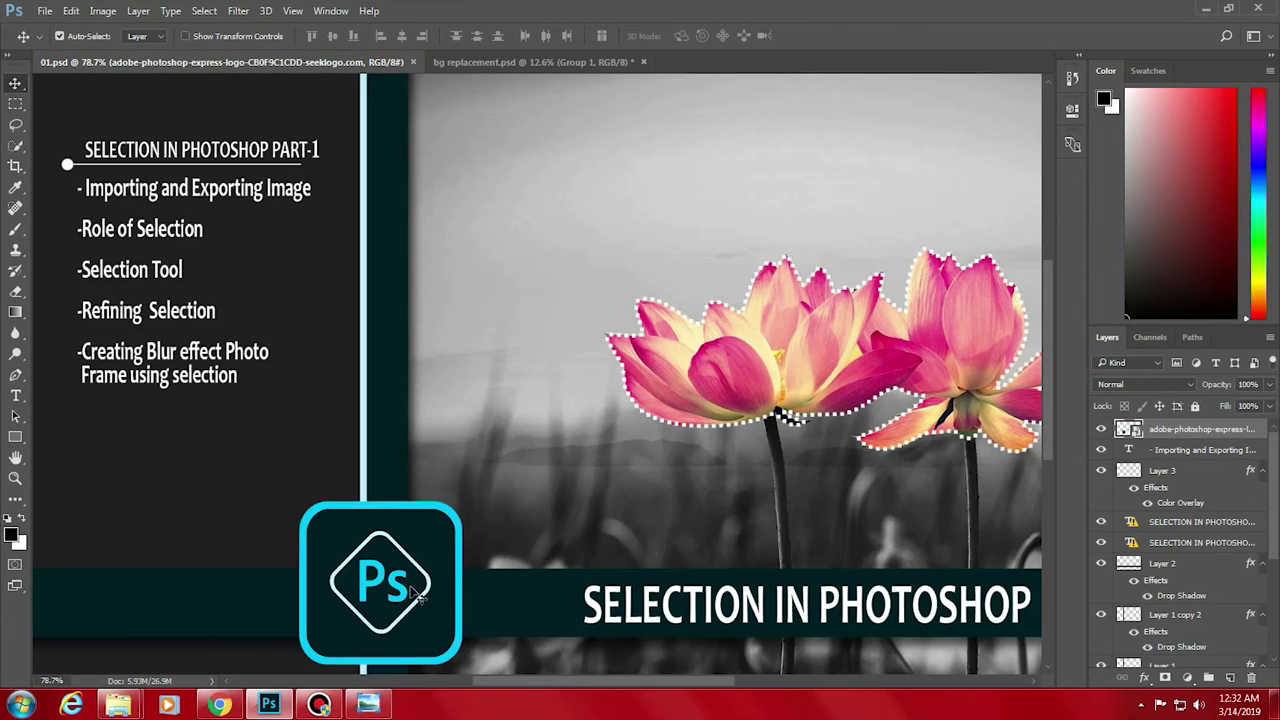
{"action": "mouse_move", "coordinate": [118, 705]}
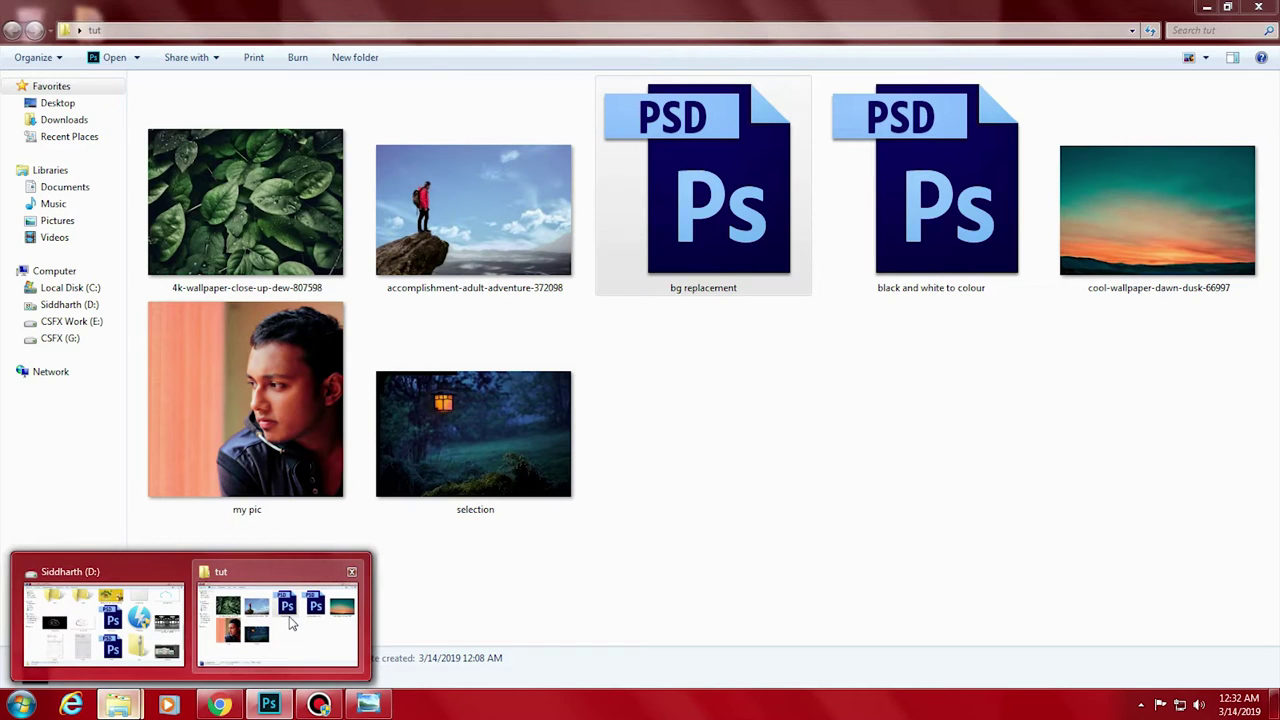
- Open black and white to colour.psd from the tut folder and make Group 1 visible
{"action": "left_click", "coordinate": [290, 622]}
{"action": "double_click", "coordinate": [1017, 245]}
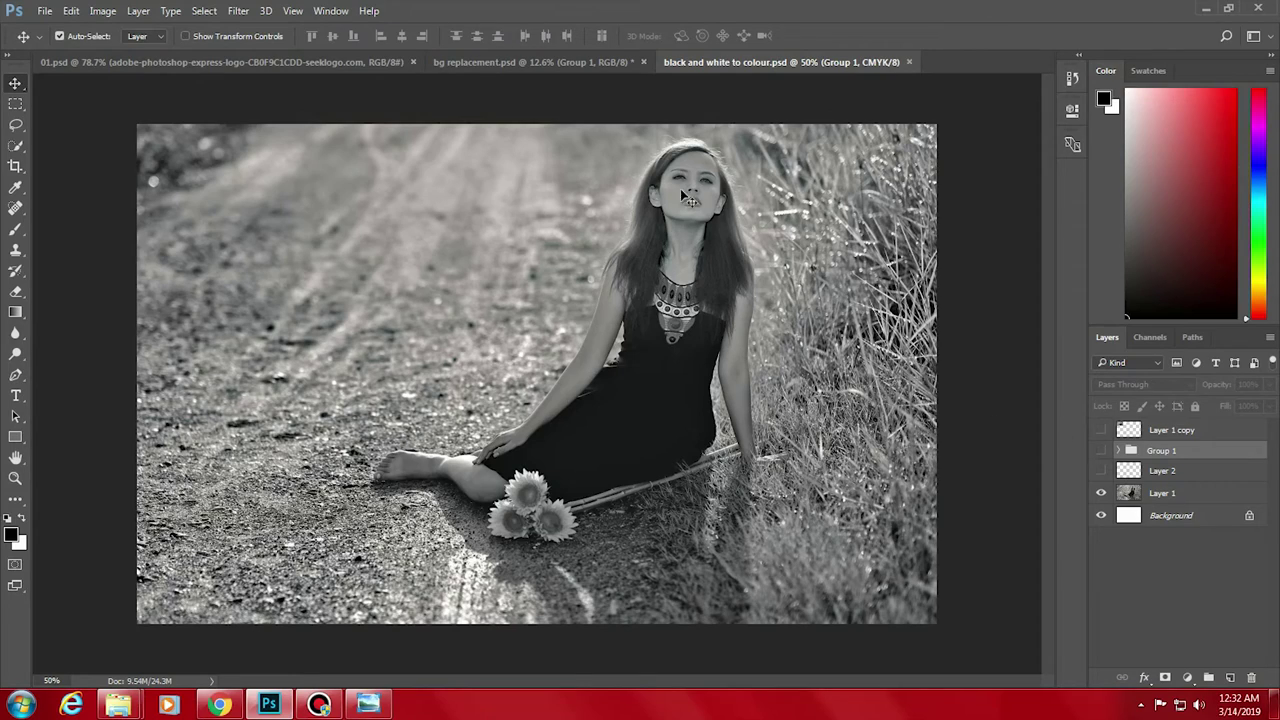
{"action": "left_click", "coordinate": [1103, 457]}
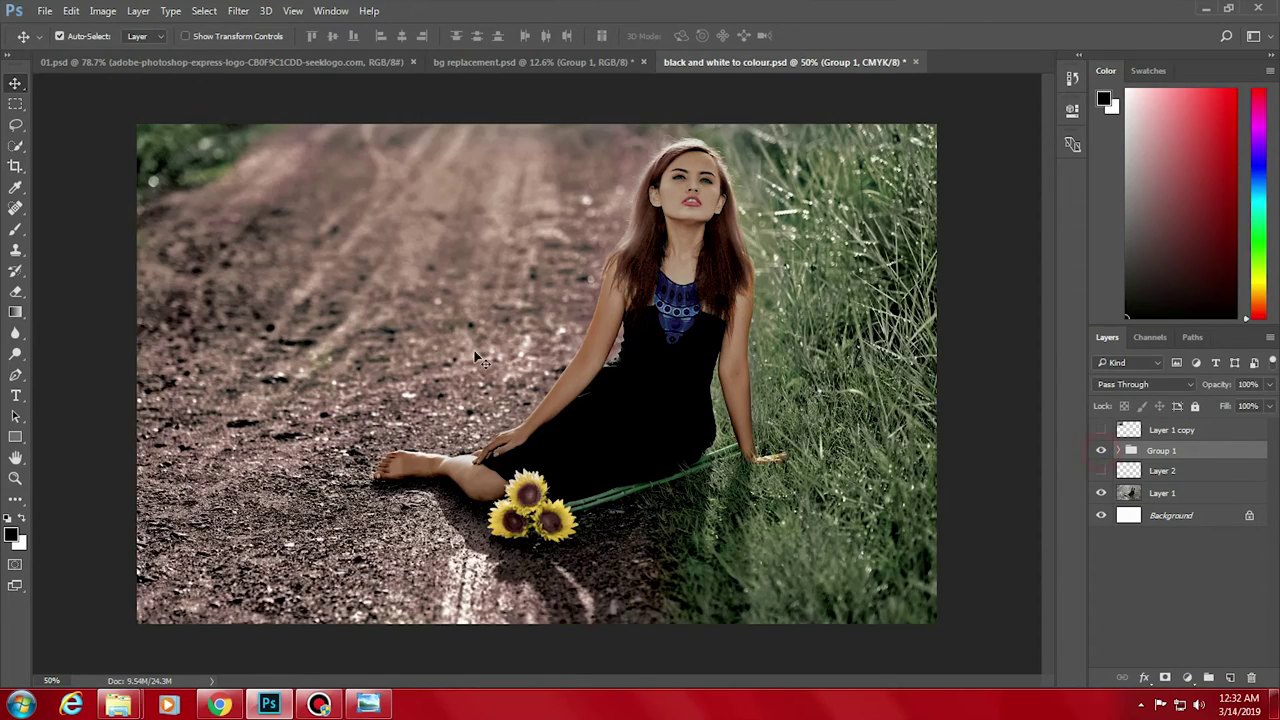
- Expand Group 1 and load the Curves 4 mask as a hair selection
{"action": "scroll", "coordinate": [728, 182], "scroll_direction": "up", "scroll_amount": 1}
{"action": "scroll", "coordinate": [728, 182], "scroll_direction": "up", "scroll_amount": 1}
{"action": "scroll", "coordinate": [728, 182], "scroll_direction": "up", "scroll_amount": 1}
{"action": "scroll", "coordinate": [728, 182], "scroll_direction": "down", "scroll_amount": 2}
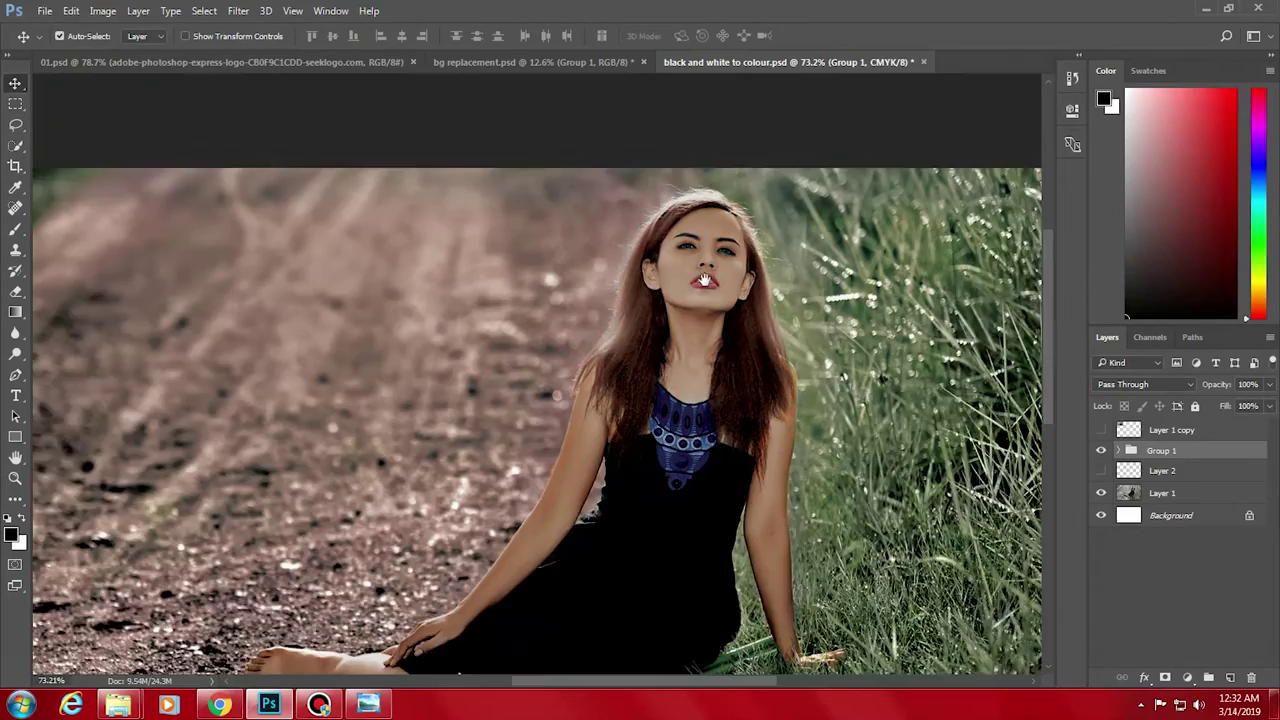
{"action": "scroll", "coordinate": [711, 340], "scroll_direction": "up", "scroll_amount": 2}
{"action": "scroll", "coordinate": [710, 400], "scroll_direction": "down", "scroll_amount": 2}
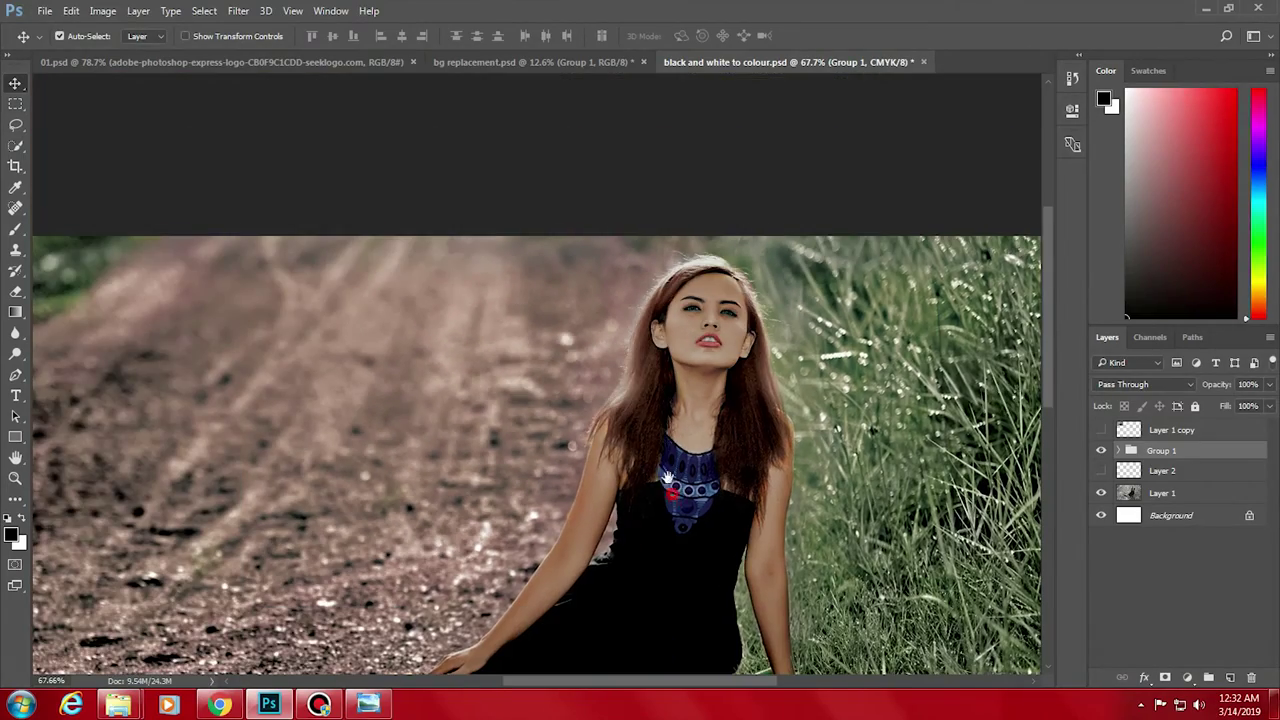
{"action": "scroll", "coordinate": [676, 485], "scroll_direction": "down", "scroll_amount": 3}
{"action": "left_click", "coordinate": [1120, 451]}
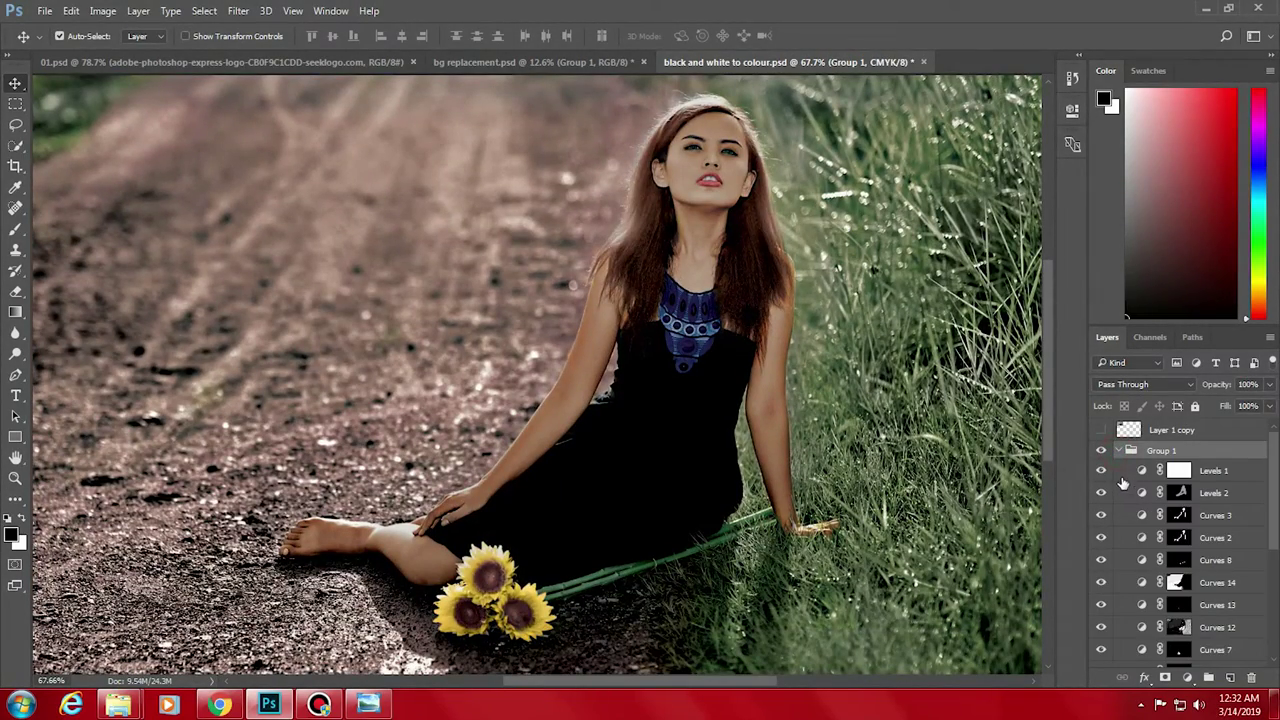
{"action": "scroll", "coordinate": [1172, 566], "scroll_direction": "down", "scroll_amount": 3}
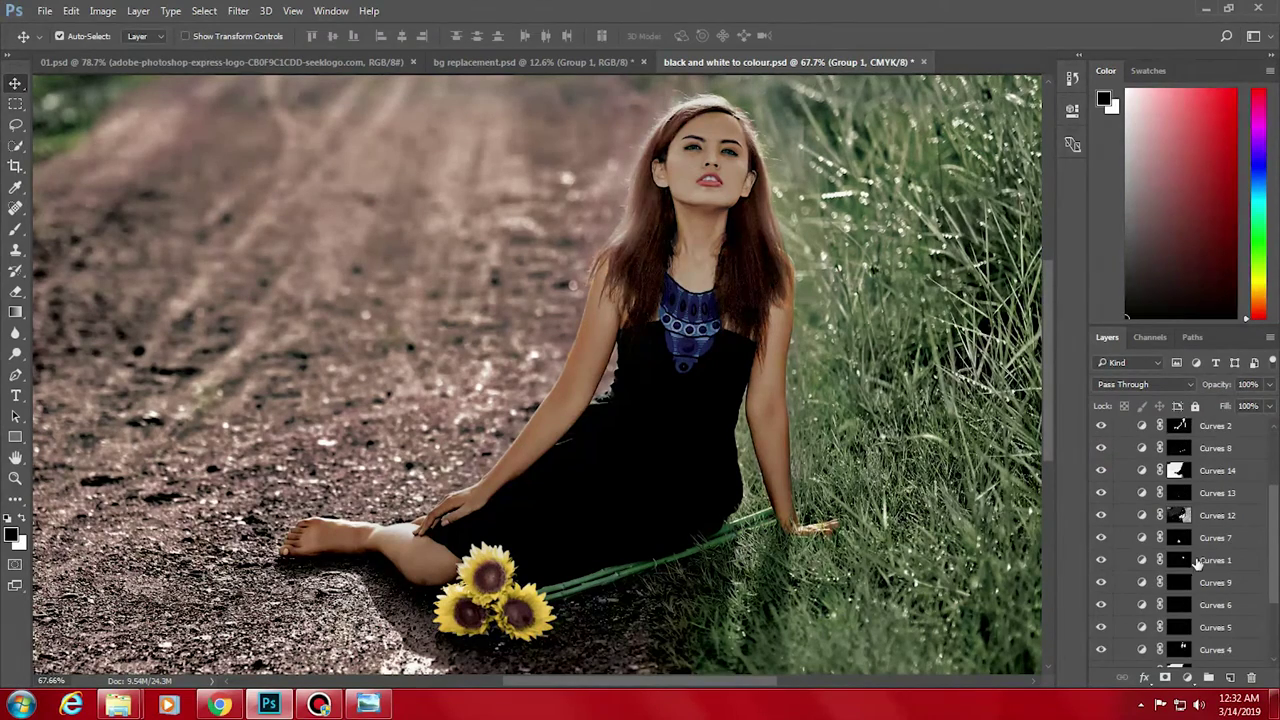
{"action": "scroll", "coordinate": [1175, 565], "scroll_direction": "down", "scroll_amount": 3}
{"action": "left_click", "coordinate": [1178, 560], "text": "ctrl"}
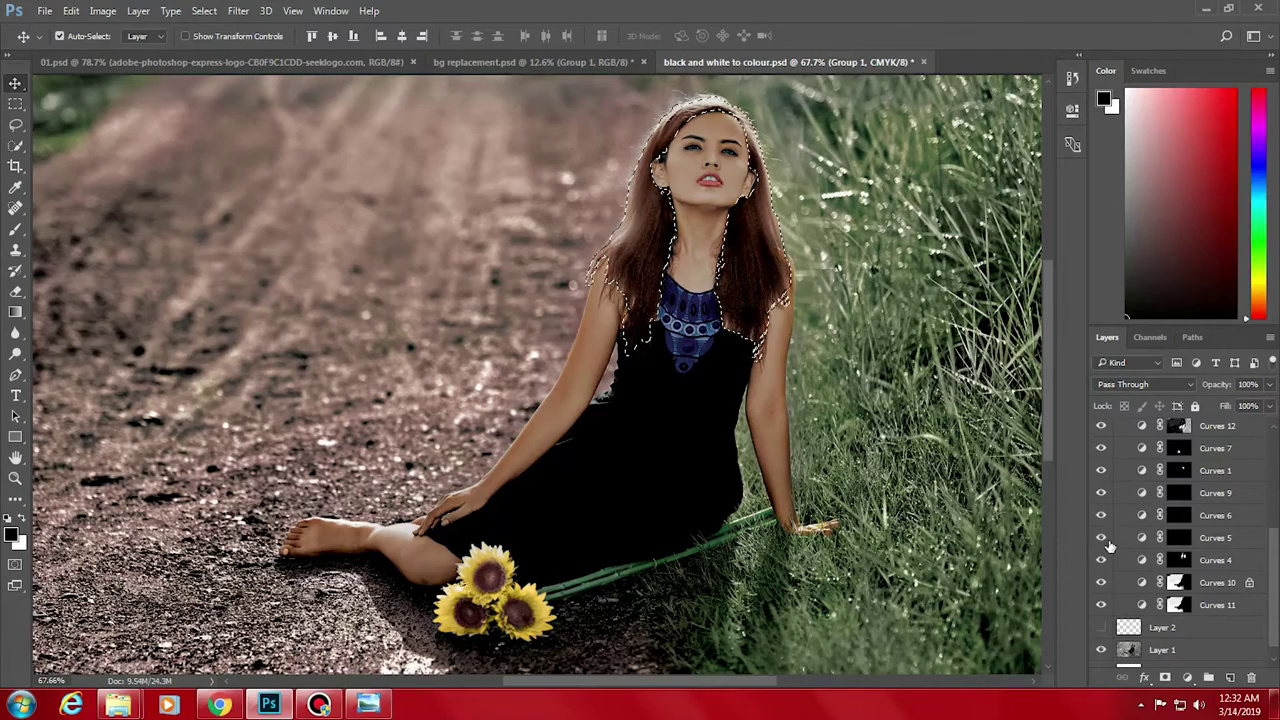
{"action": "left_click_drag", "start_coordinate": [1270, 577], "coordinate": [1277, 432]}
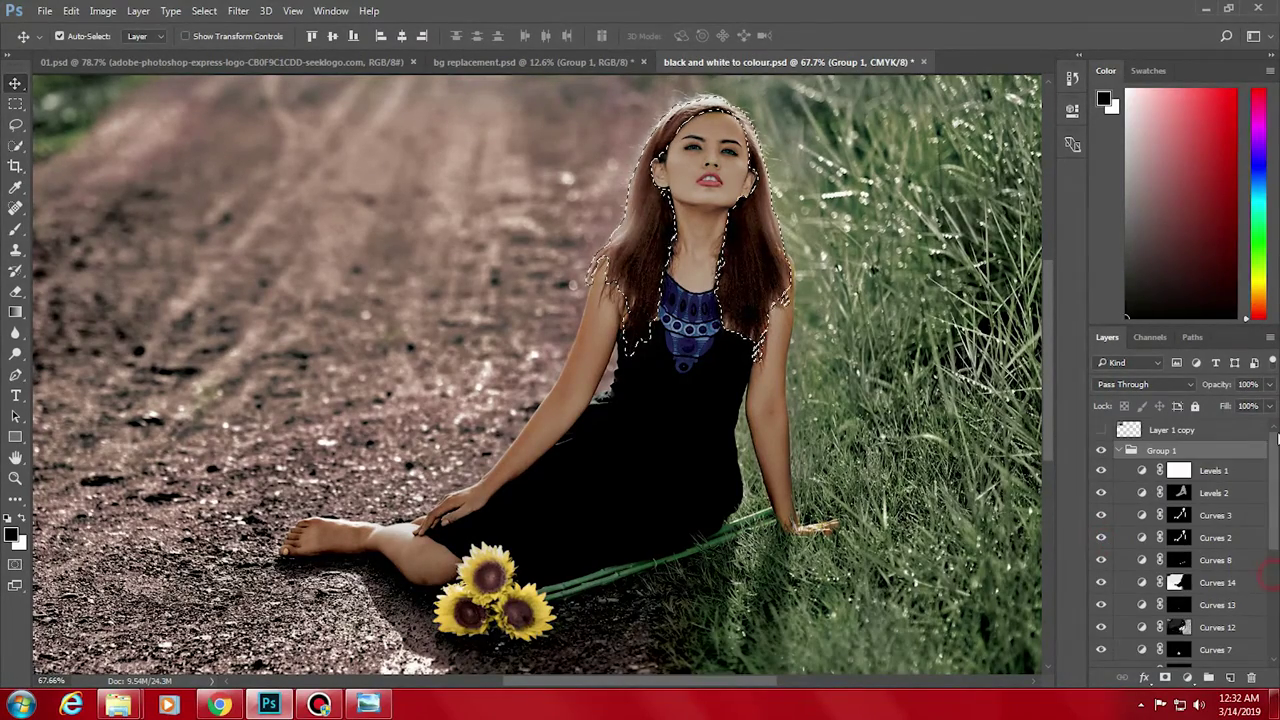
- Add a new layer in Group 1, paint the selected hair black, then deselect
{"action": "left_click", "coordinate": [1230, 679]}
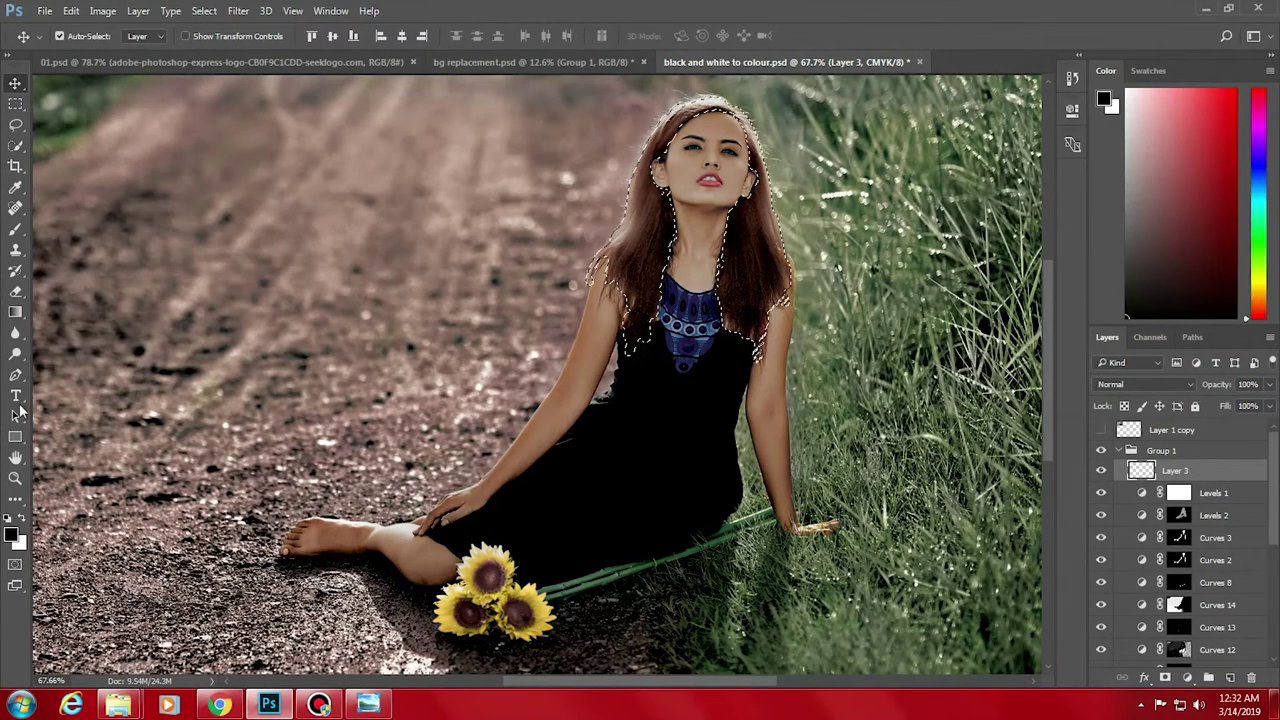
{"action": "key", "text": "b"}
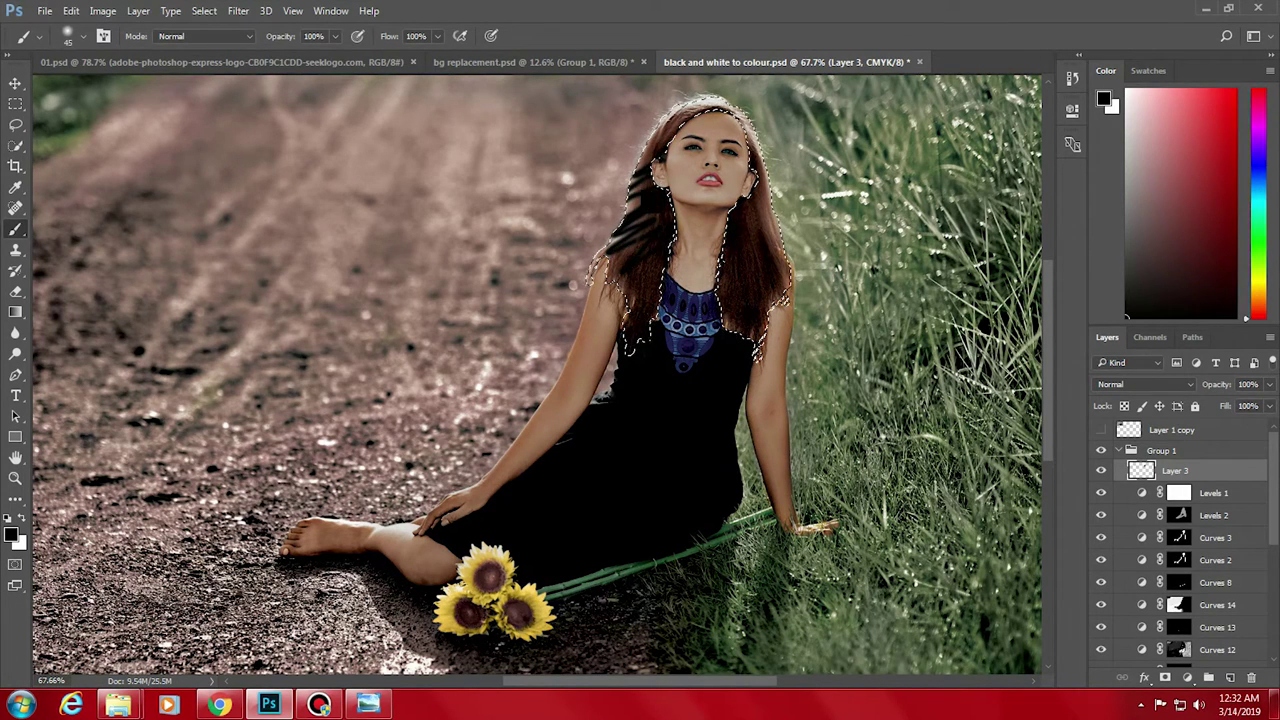
{"action": "mouse_move", "coordinate": [655, 178]}
{"action": "left_mouse_down"}
{"action": "mouse_move", "coordinate": [772, 336]}
{"action": "mouse_move", "coordinate": [771, 251]}
{"action": "mouse_move", "coordinate": [646, 223]}
{"action": "mouse_move", "coordinate": [595, 260]}
{"action": "left_mouse_up"}
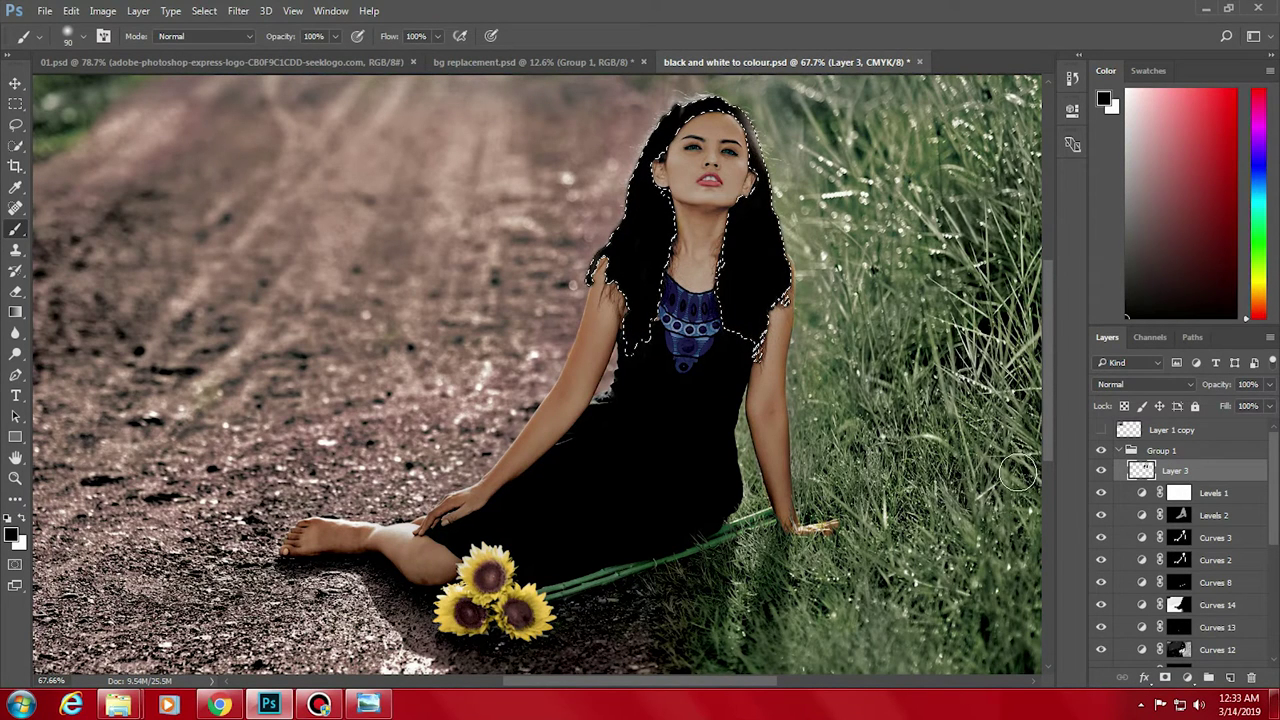
{"action": "key", "text": "ctrl+d"}
- Set the hair layer's blend mode to Soft Light, compare by toggling Layer 3, then view bg replacement.psd
{"action": "left_click", "coordinate": [1113, 384]}
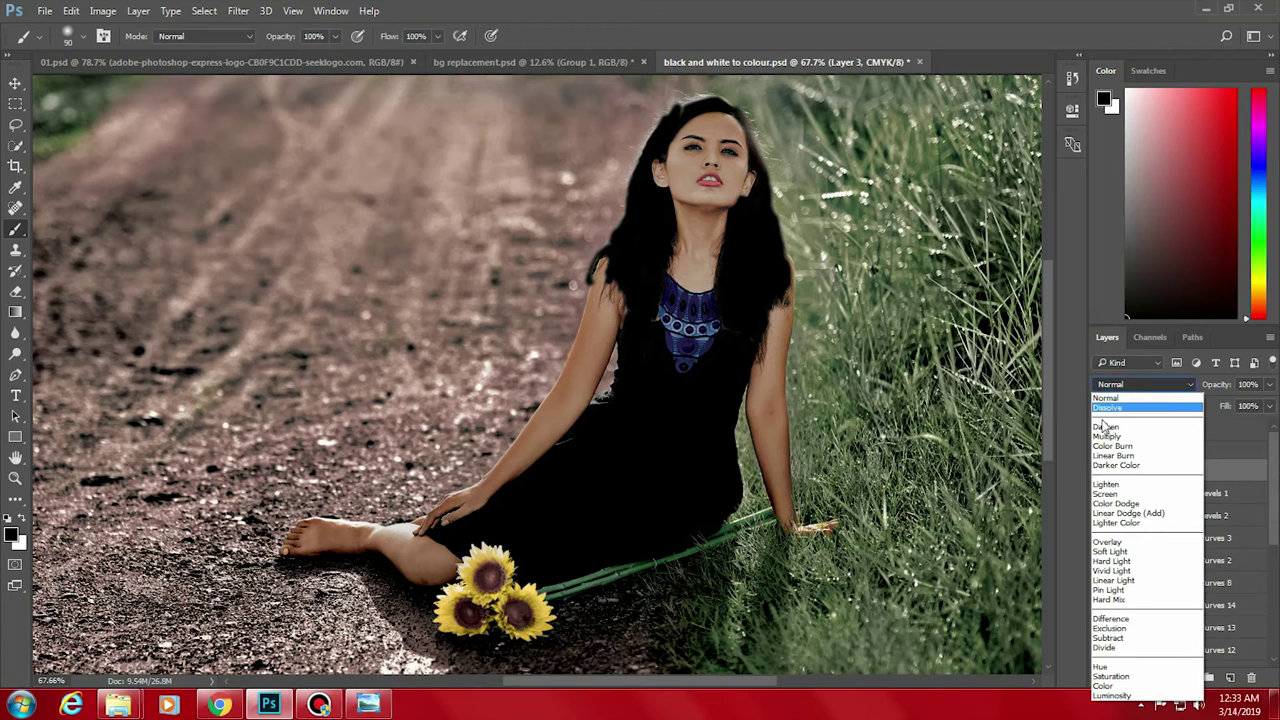
{"action": "left_click", "coordinate": [1106, 427]}
{"action": "key", "text": "Down"}
{"action": "key", "text": "Down"}
{"action": "key", "text": "Down"}
{"action": "key", "text": "Down"}
{"action": "key", "text": "Down"}
{"action": "key", "text": "Down"}
{"action": "key", "text": "Down"}
{"action": "key", "text": "Down"}
{"action": "key", "text": "Down"}
{"action": "key", "text": "Down"}
{"action": "key", "text": "Down"}
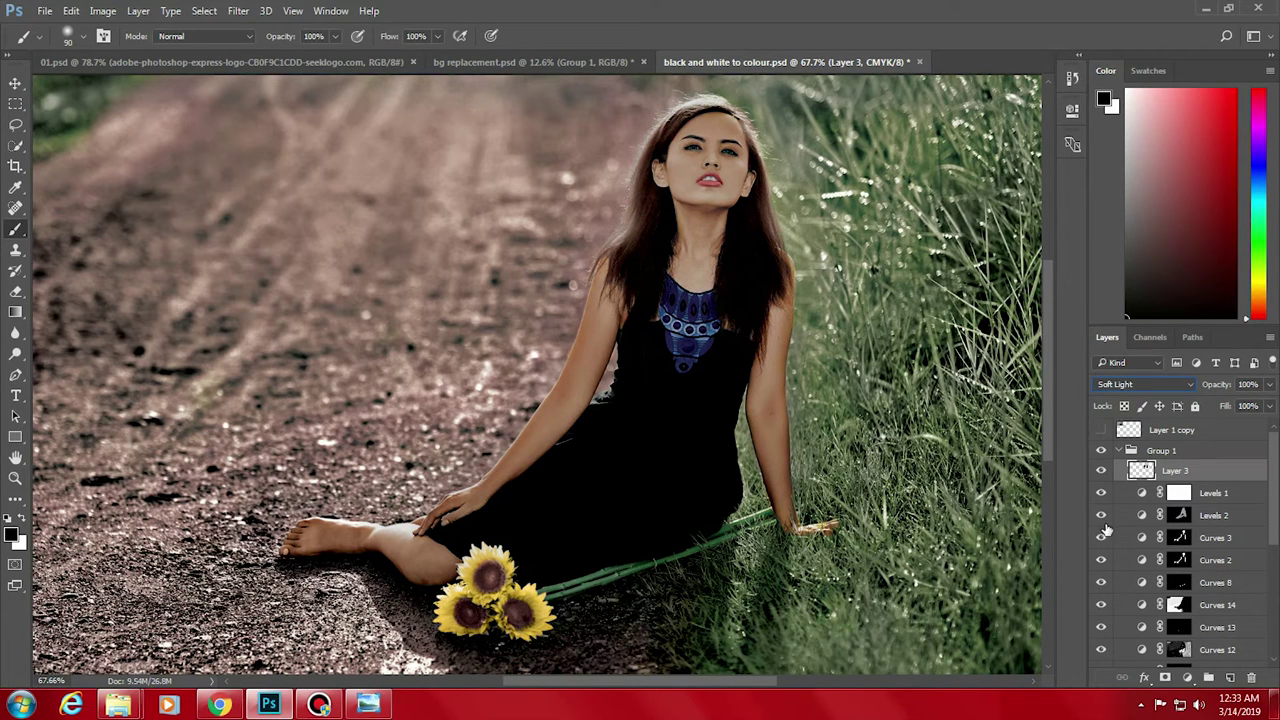
{"action": "left_click", "coordinate": [1100, 476]}
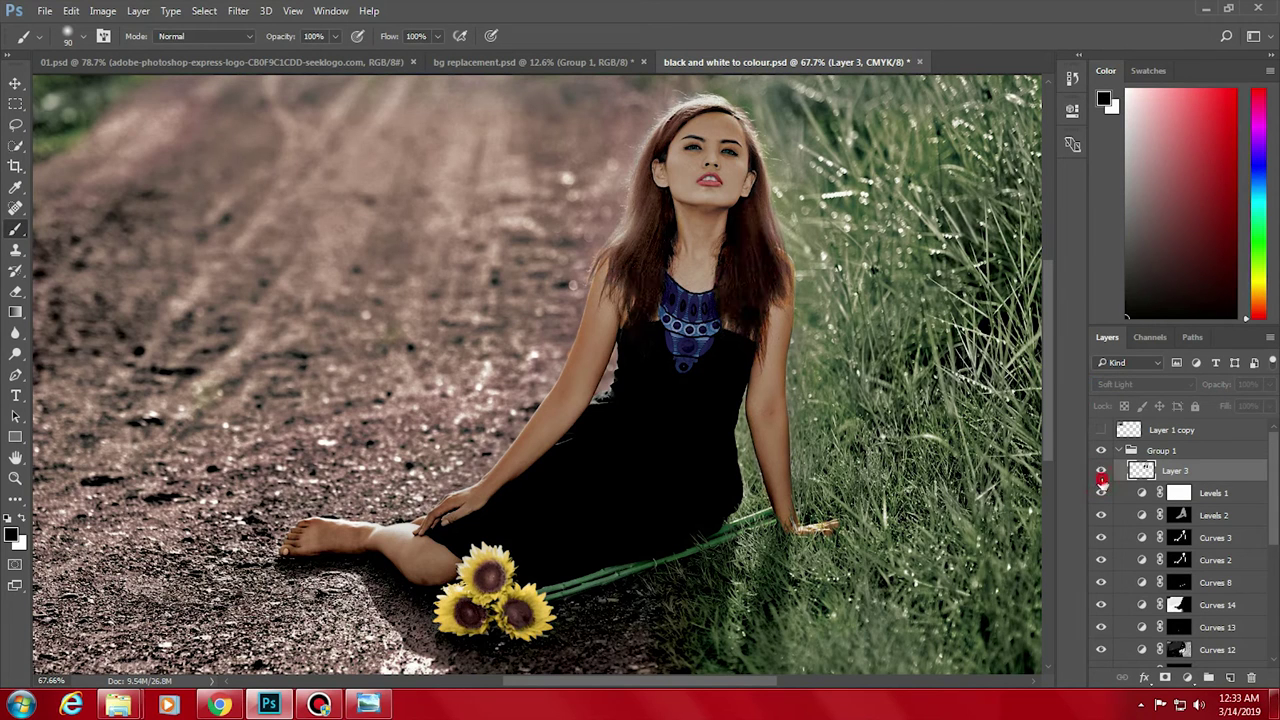
{"action": "left_click", "coordinate": [1101, 476]}
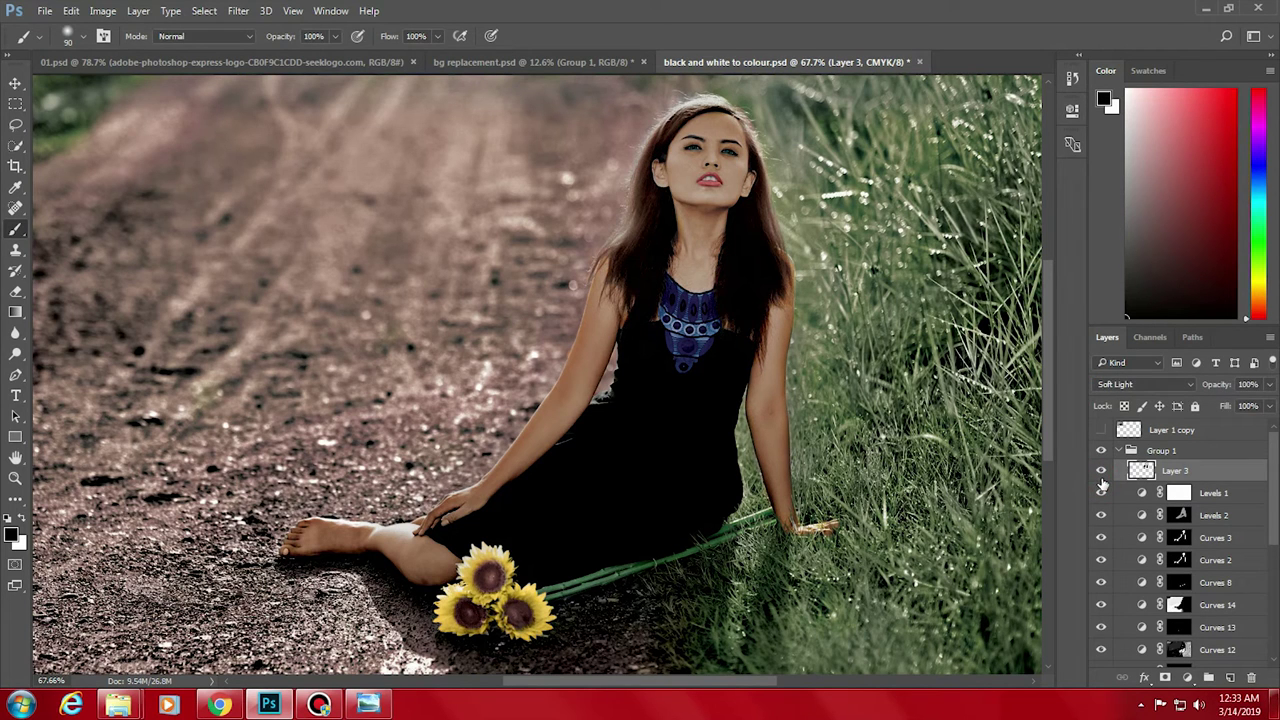
{"action": "left_click", "coordinate": [552, 66]}
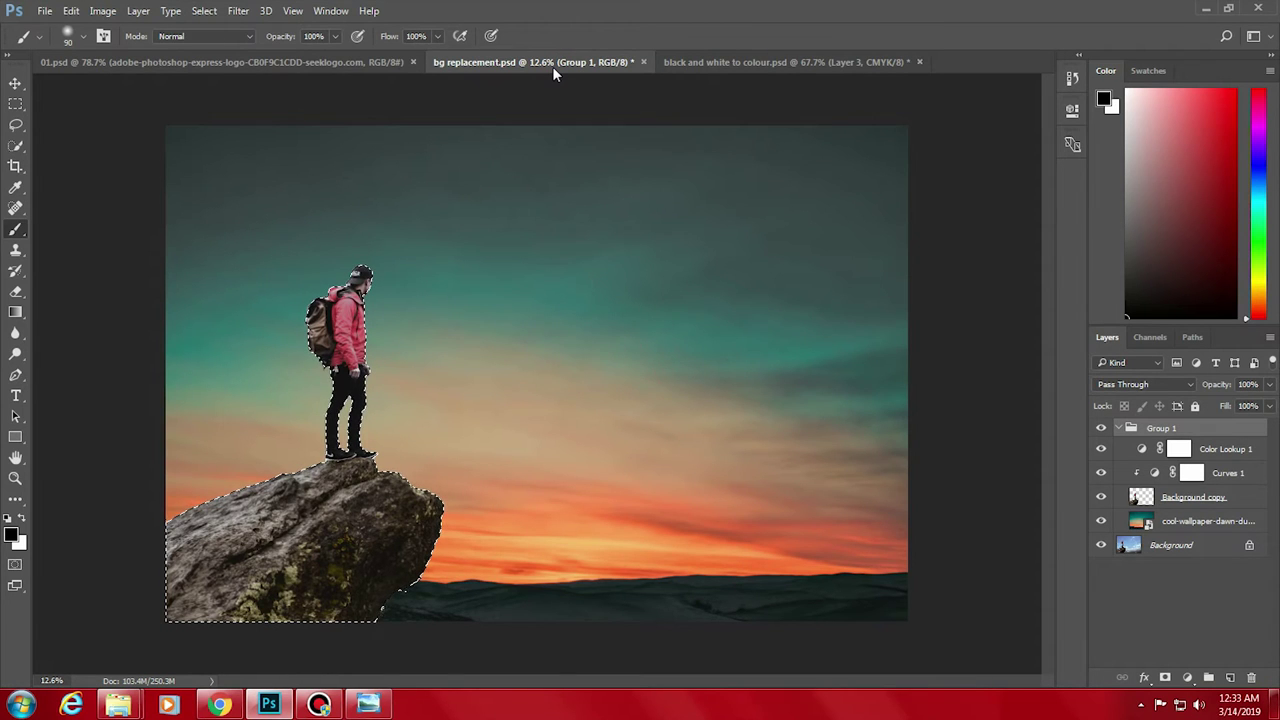
- Close bg replacement.psd and black and white to colour.psd without saving either
{"action": "left_click", "coordinate": [390, 64]}
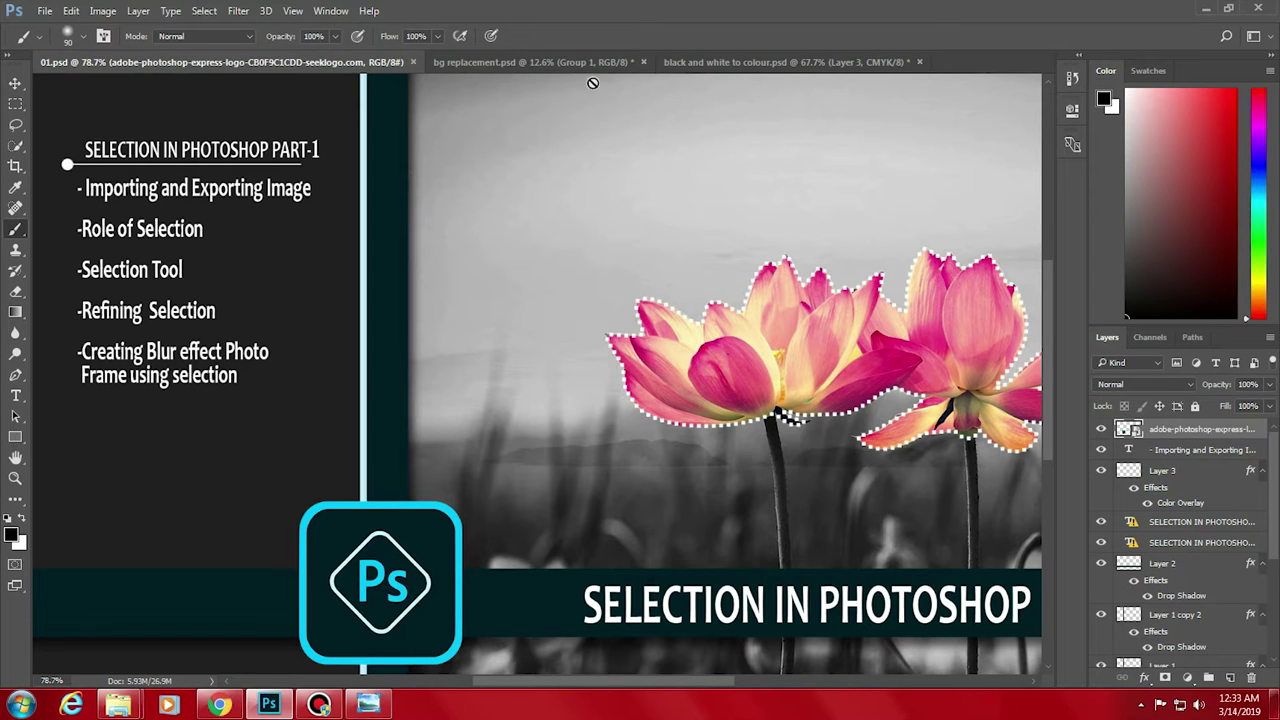
{"action": "left_click", "coordinate": [643, 62]}
{"action": "left_click", "coordinate": [643, 271]}
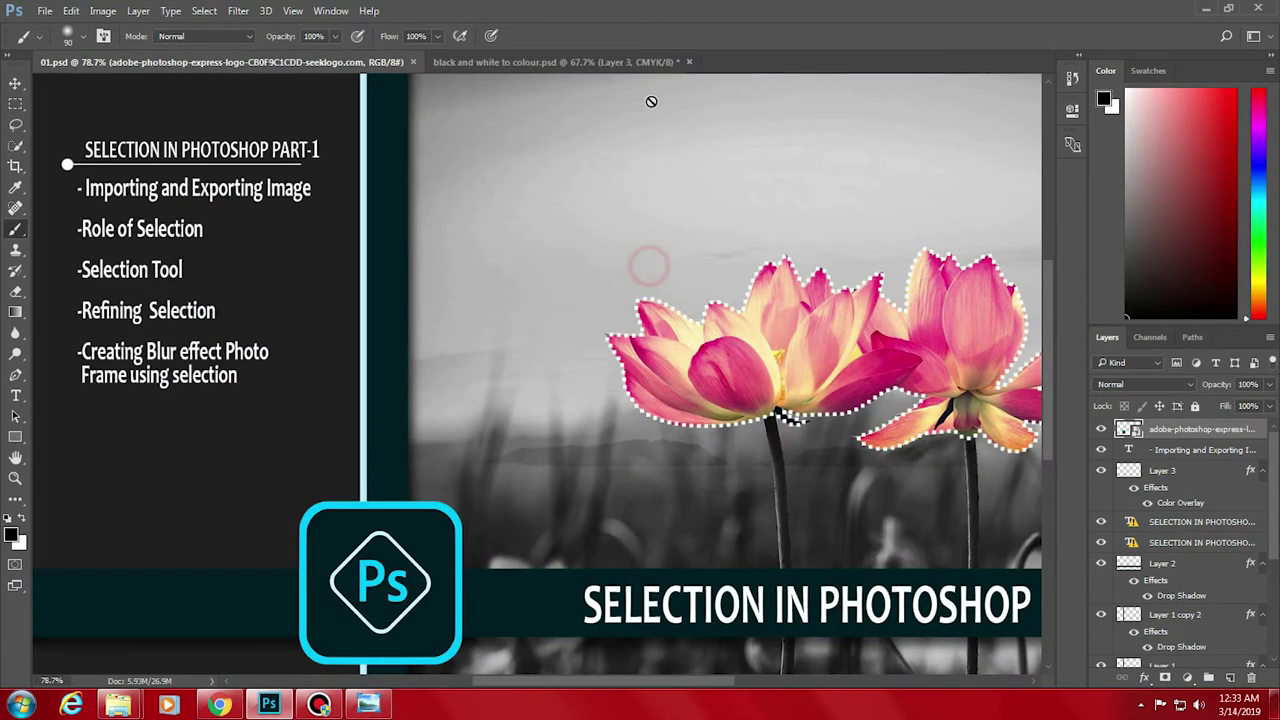
{"action": "left_click", "coordinate": [687, 63]}
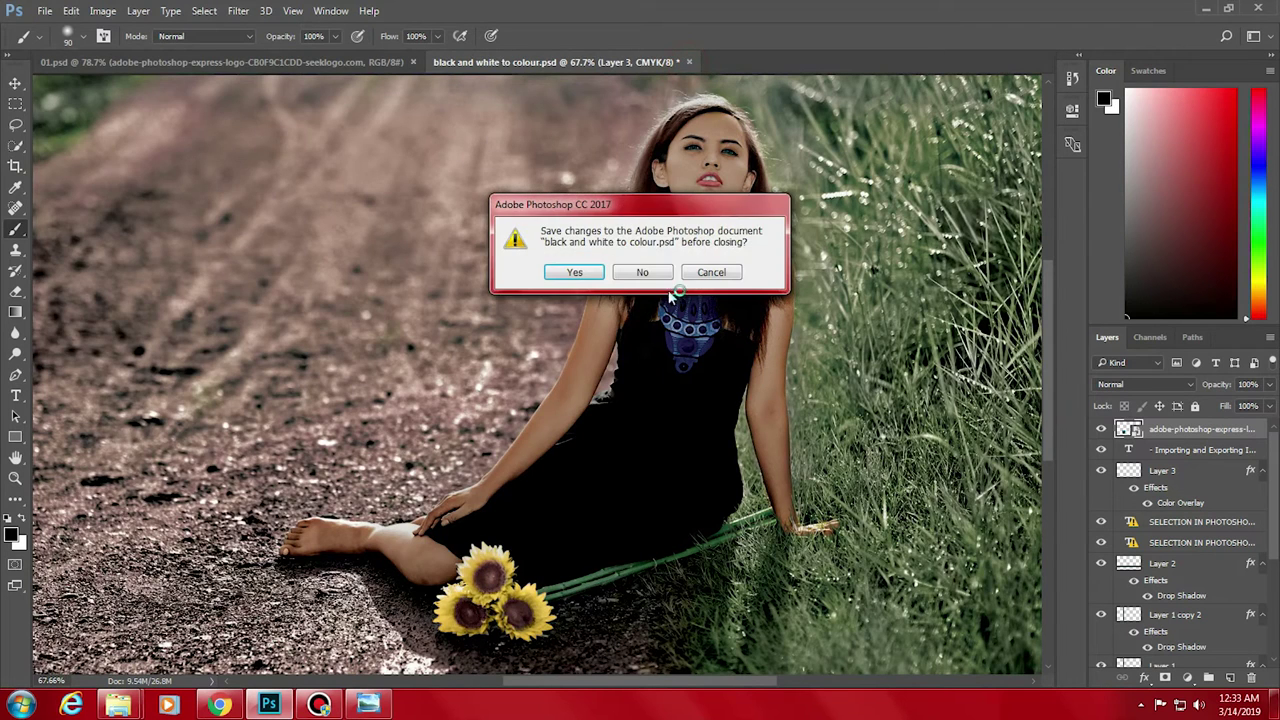
{"action": "left_click", "coordinate": [645, 271]}
- Drag the selection image from the tut folder onto Photoshop to open selection.jpg
{"action": "mouse_move", "coordinate": [118, 705]}
{"action": "left_click", "coordinate": [238, 608]}
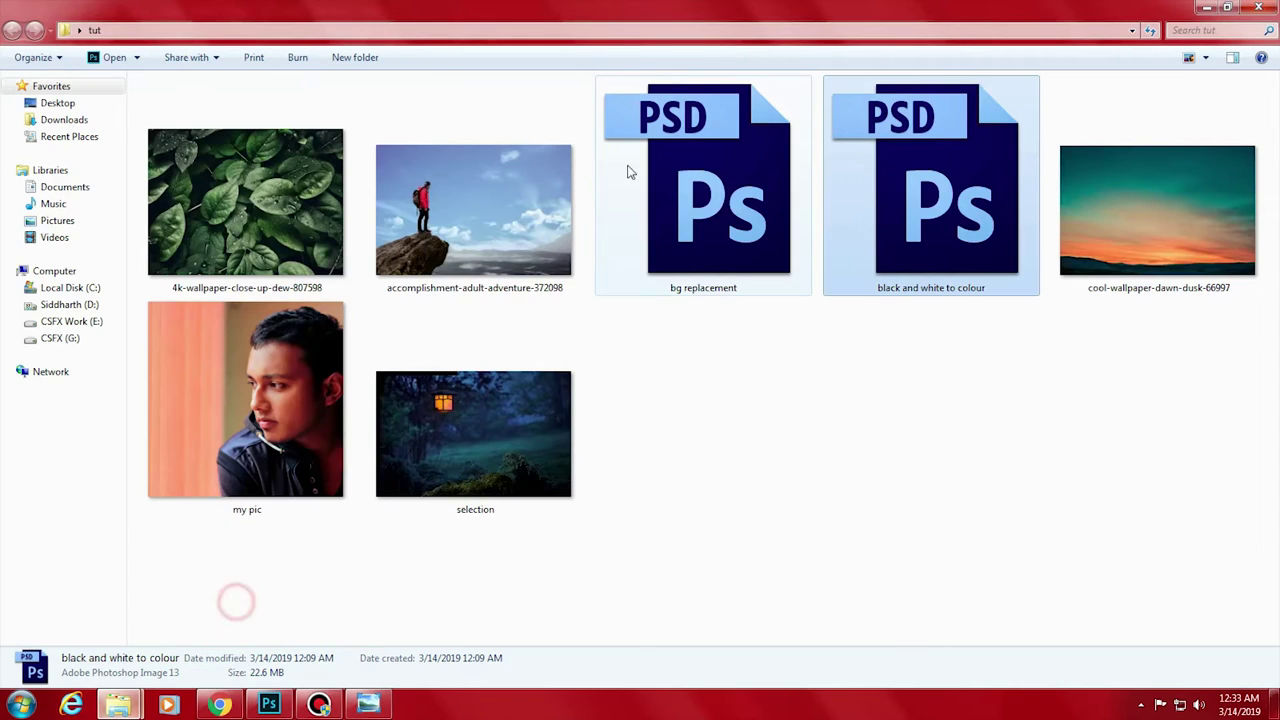
{"action": "mouse_move", "coordinate": [490, 405]}
{"action": "left_mouse_down"}
{"action": "mouse_move", "coordinate": [393, 642]}
{"action": "mouse_move", "coordinate": [686, 41]}
{"action": "left_mouse_up"}
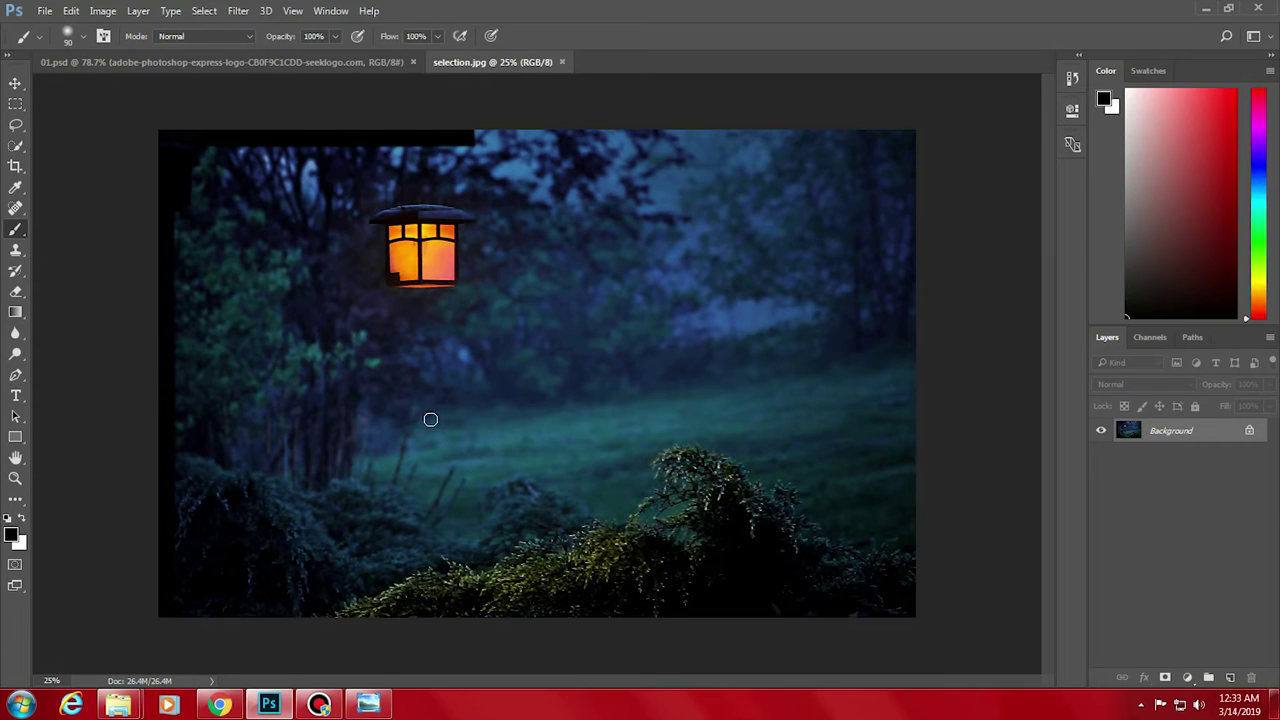
- With the Rectangular Marquee, draw and clear three practice rectangles near the centre of the photo
{"action": "left_click", "coordinate": [15, 106]}
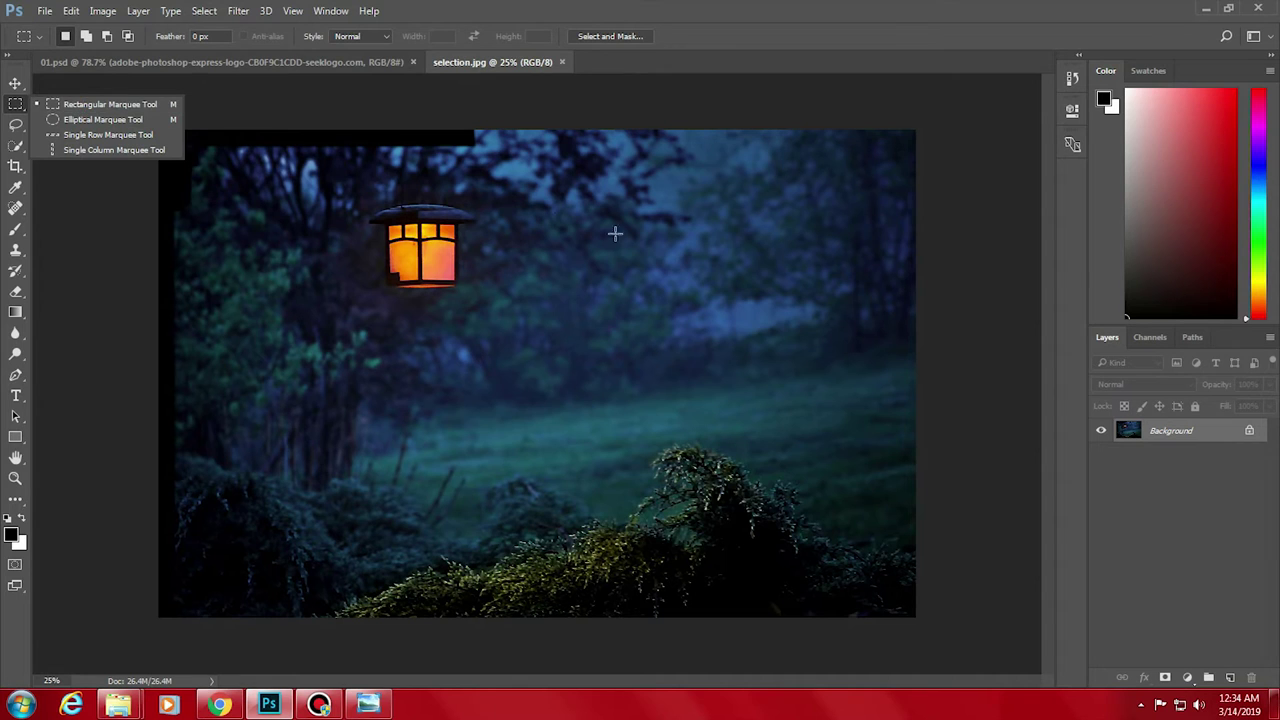
{"action": "left_click_drag", "start_coordinate": [507, 219], "coordinate": [773, 444]}
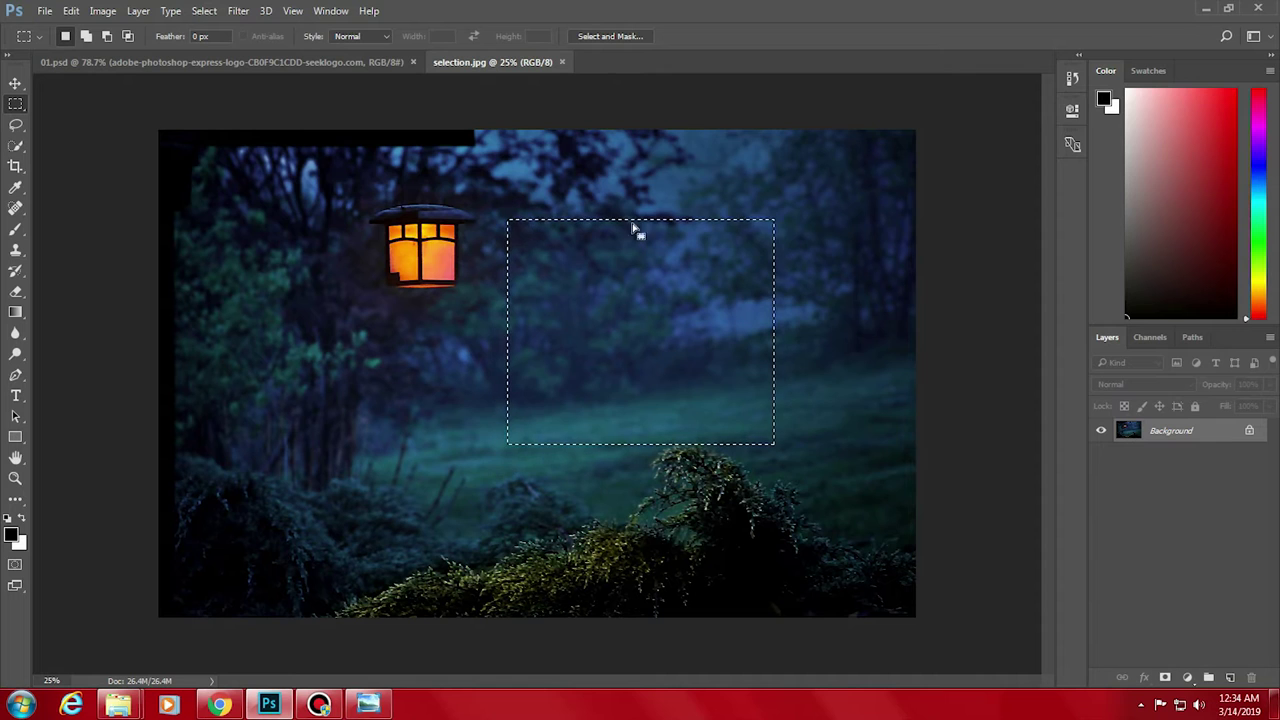
{"action": "left_click", "coordinate": [481, 461]}
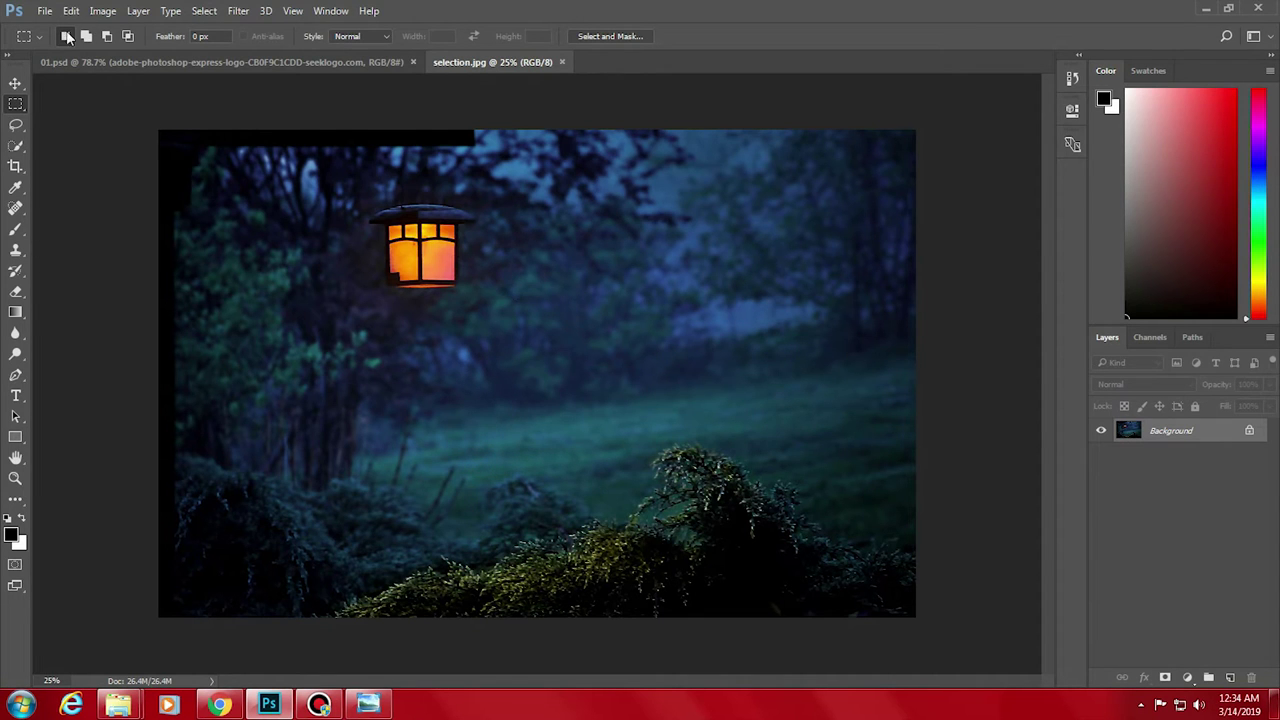
{"action": "left_click_drag", "start_coordinate": [521, 227], "coordinate": [689, 422]}
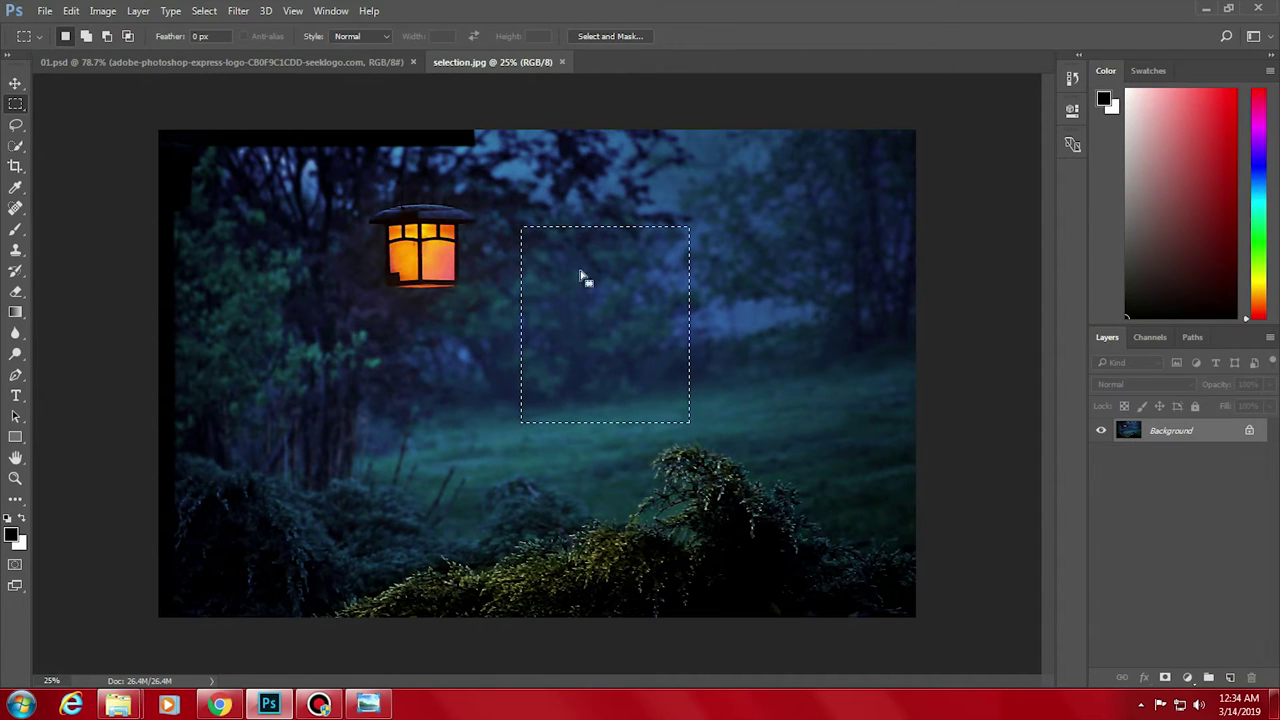
{"action": "left_click", "coordinate": [745, 437]}
{"action": "left_click_drag", "start_coordinate": [492, 210], "coordinate": [667, 409]}
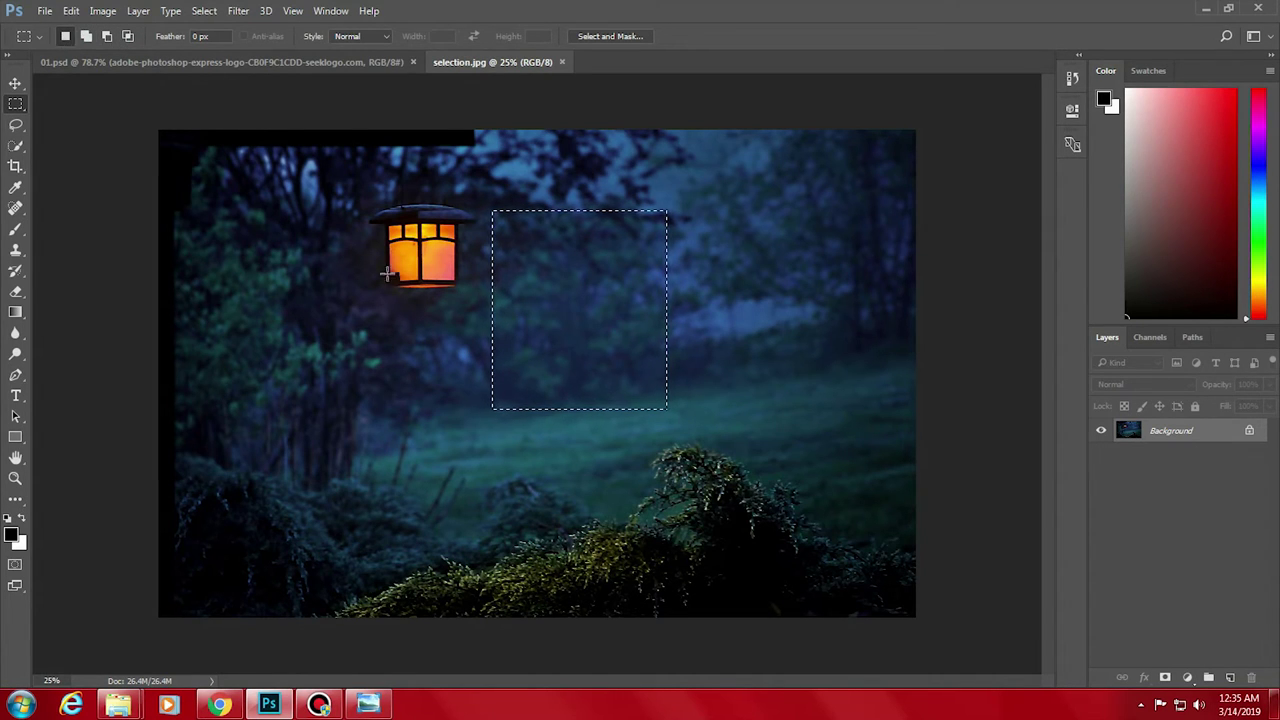
{"action": "left_click", "coordinate": [276, 243]}
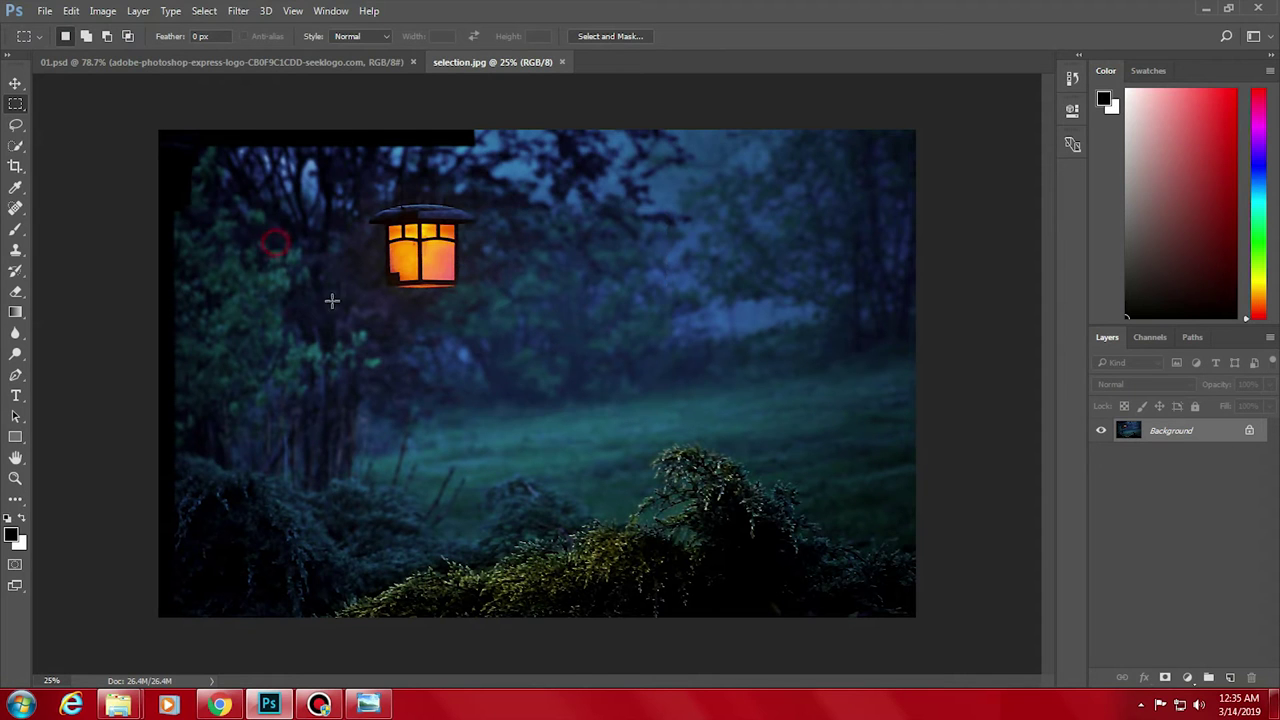
- Draw rectangles over the tree trunk, lantern and lower-right bushes, then deselect
{"action": "left_click_drag", "start_coordinate": [321, 290], "coordinate": [450, 470]}
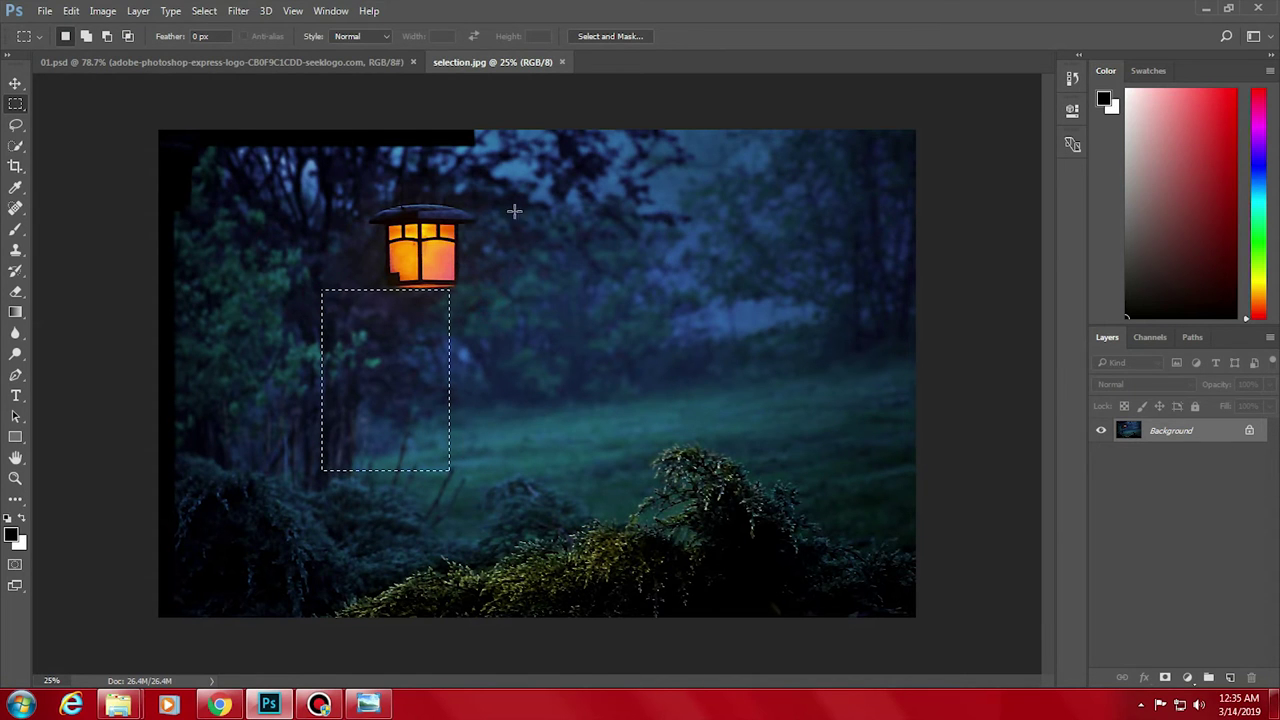
{"action": "left_click_drag", "start_coordinate": [334, 178], "coordinate": [492, 318]}
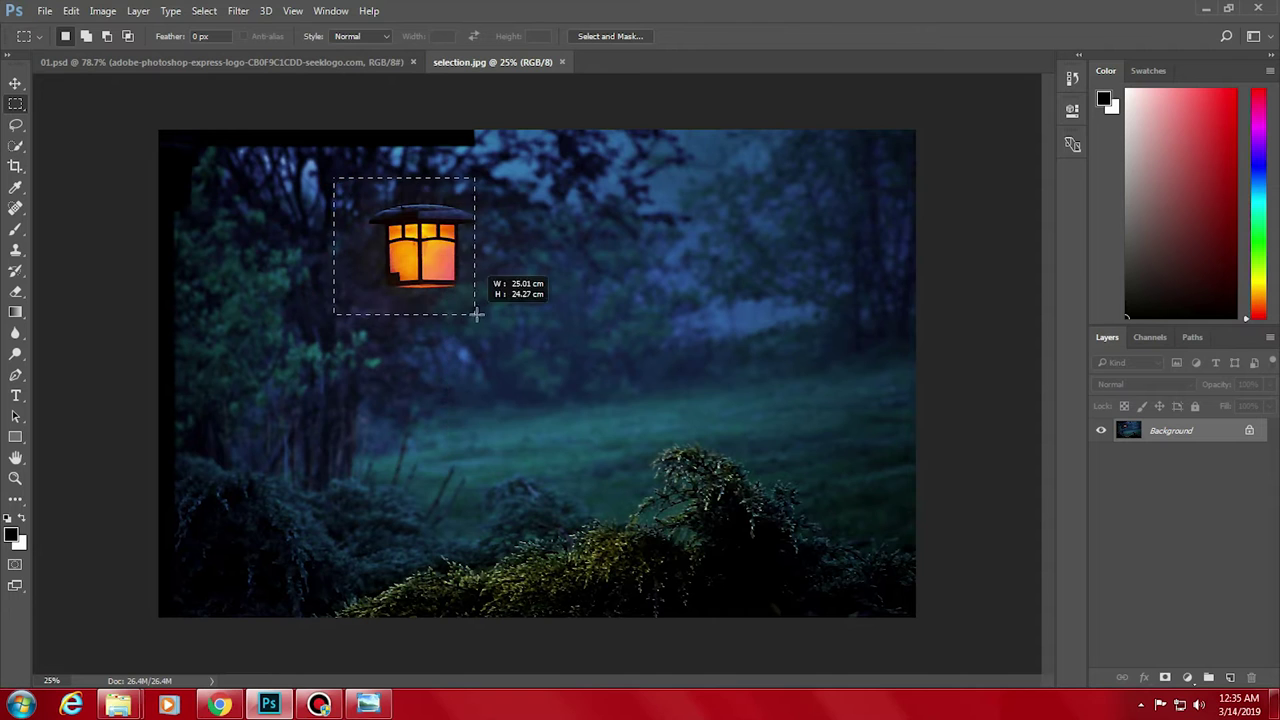
{"action": "left_click_drag", "start_coordinate": [627, 421], "coordinate": [789, 590]}
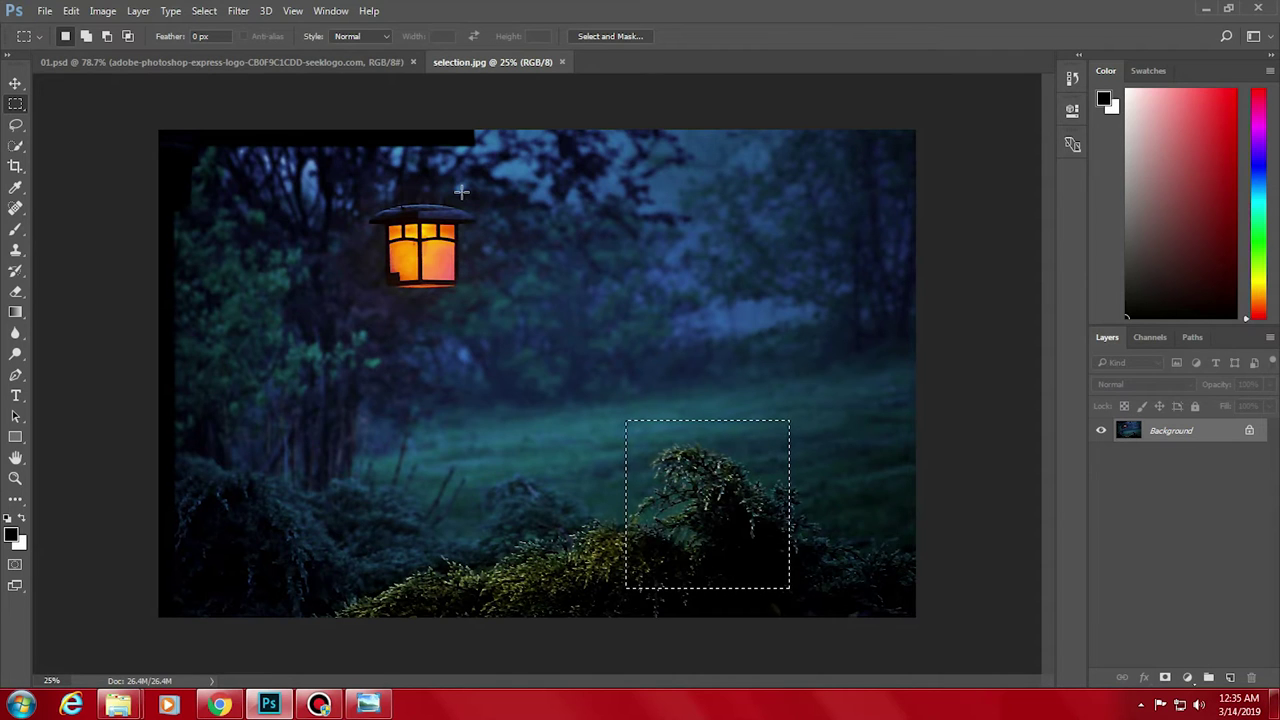
{"action": "left_click", "coordinate": [522, 257]}
- In Add to Selection mode, combine rectangles over the lantern and bushes, ending with one around the lantern
{"action": "left_click", "coordinate": [86, 36]}
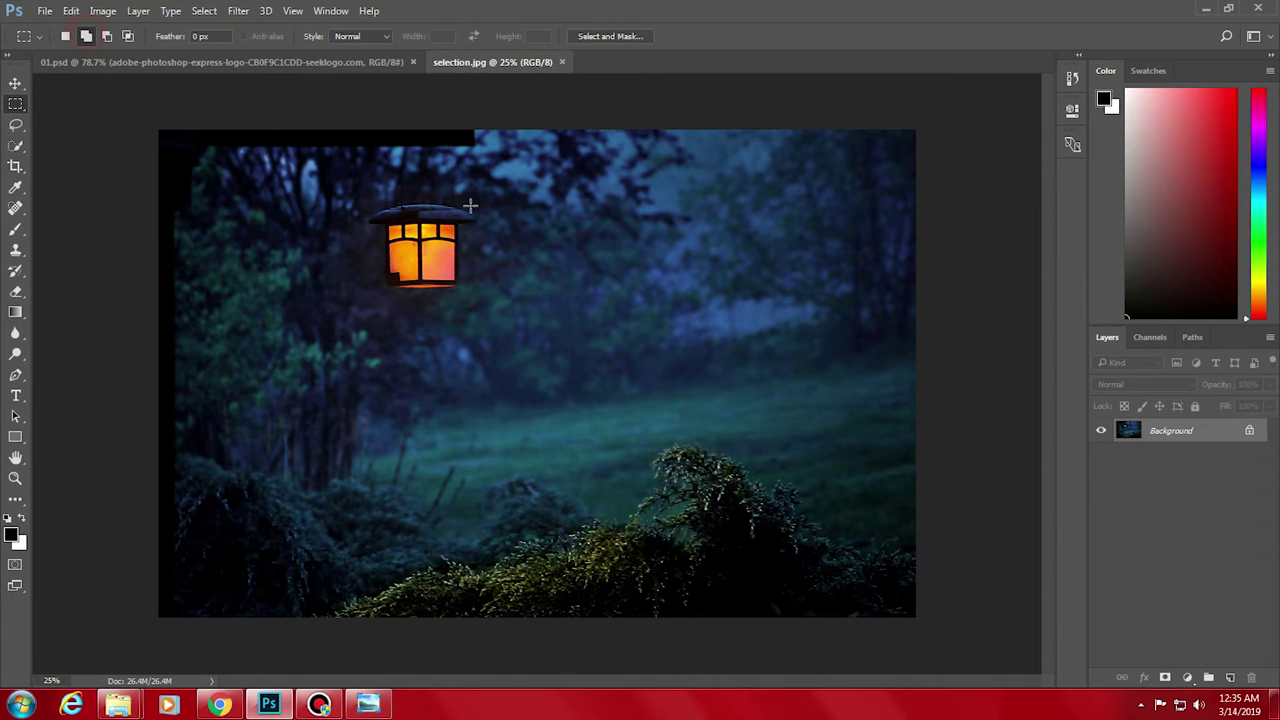
{"action": "left_click_drag", "start_coordinate": [327, 146], "coordinate": [513, 322]}
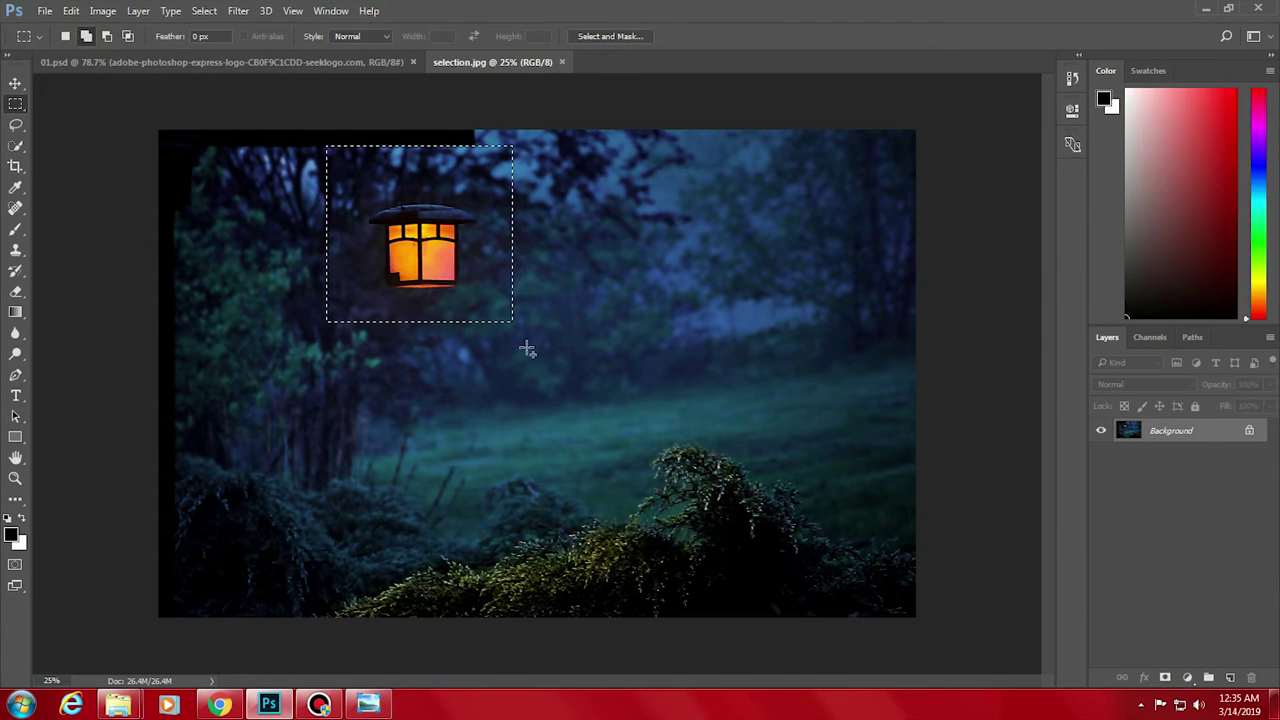
{"action": "left_click_drag", "start_coordinate": [621, 422], "coordinate": [860, 616]}
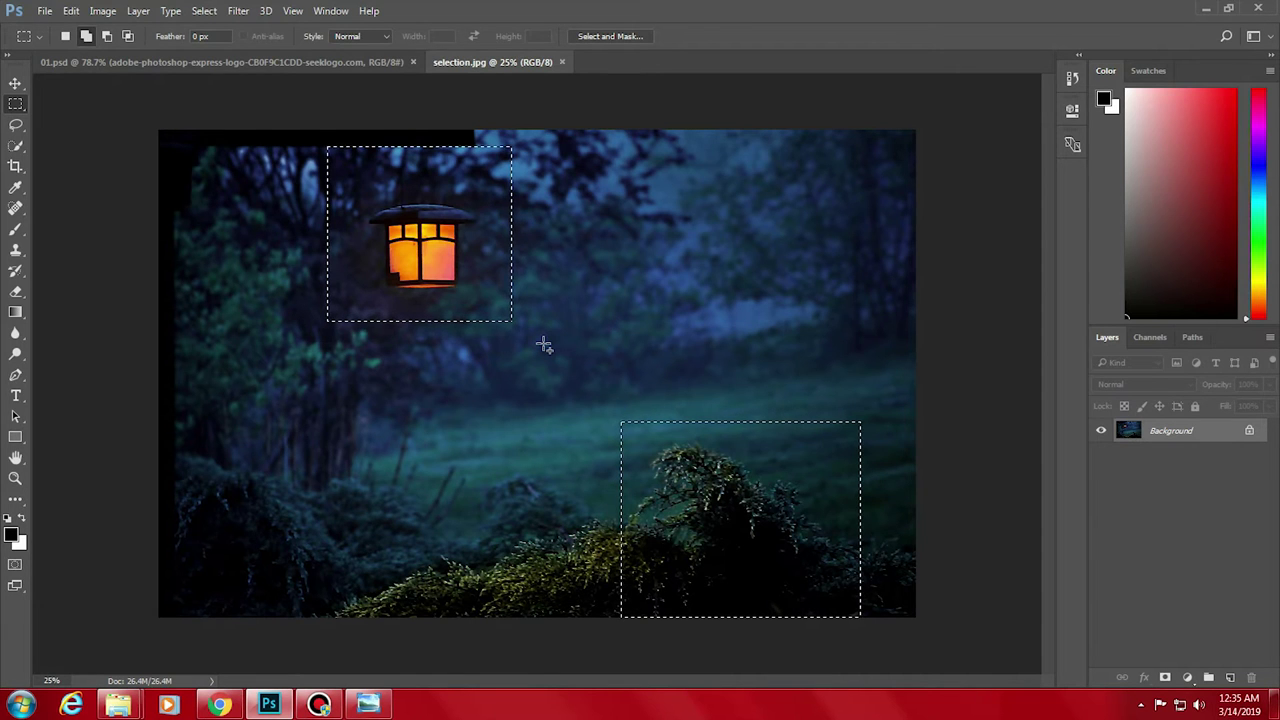
{"action": "left_click_drag", "start_coordinate": [487, 287], "coordinate": [650, 455]}
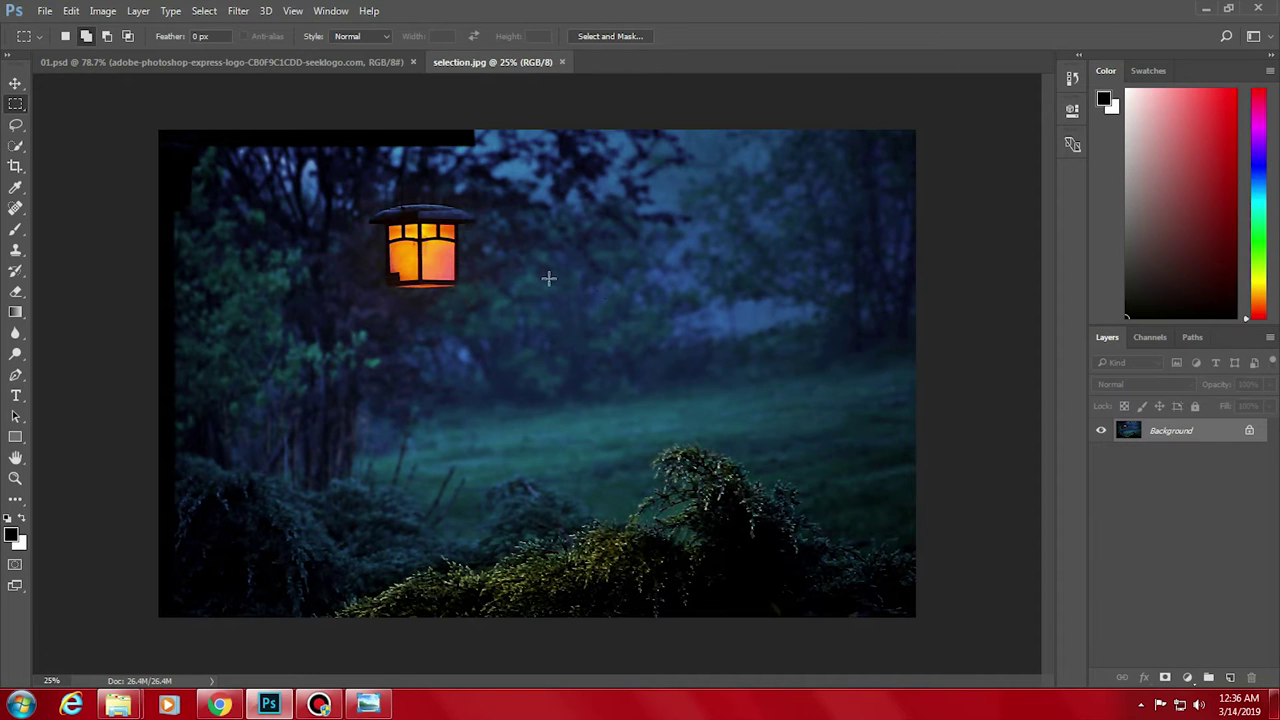
{"action": "left_click_drag", "start_coordinate": [515, 210], "coordinate": [719, 348]}
{"action": "right_click", "coordinate": [611, 267]}
{"action": "left_click_drag", "start_coordinate": [359, 179], "coordinate": [493, 317]}
- Copy the lantern selection onto Layer 1 with Ctrl+J, check it alone, then hide Layer 1
{"action": "key", "text": "ctrl+j"}
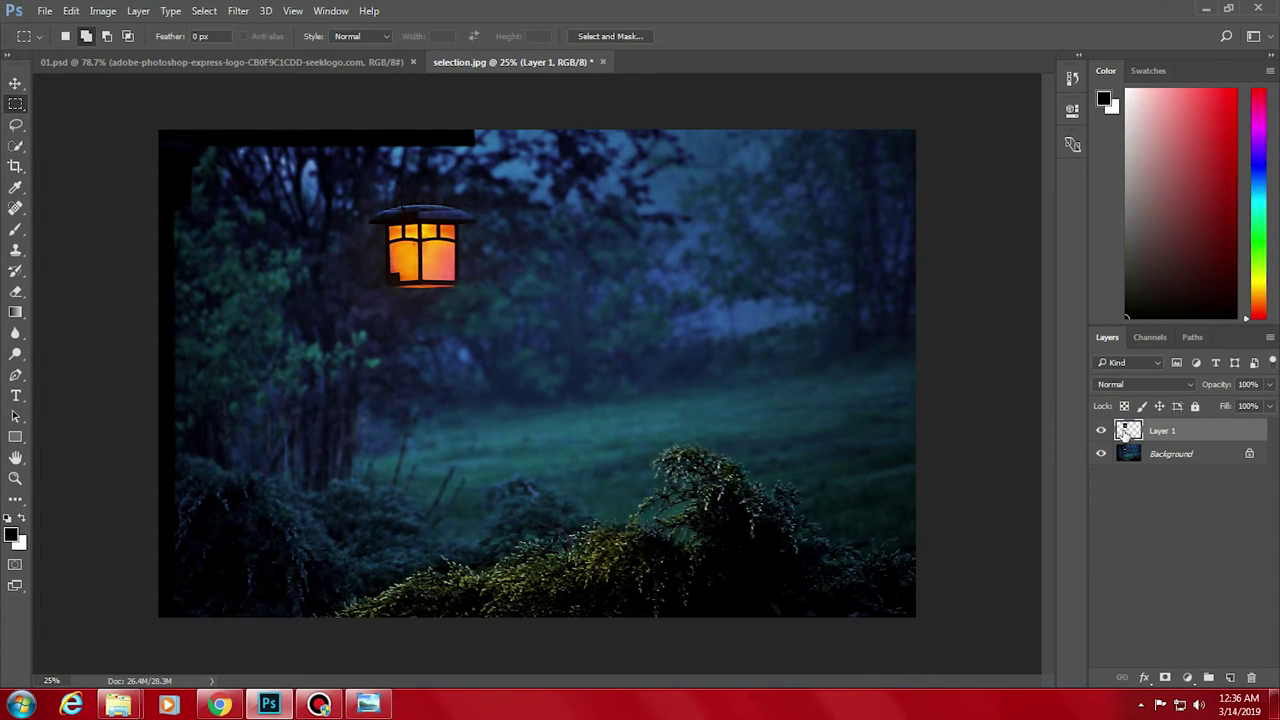
{"action": "left_click", "coordinate": [1102, 455]}
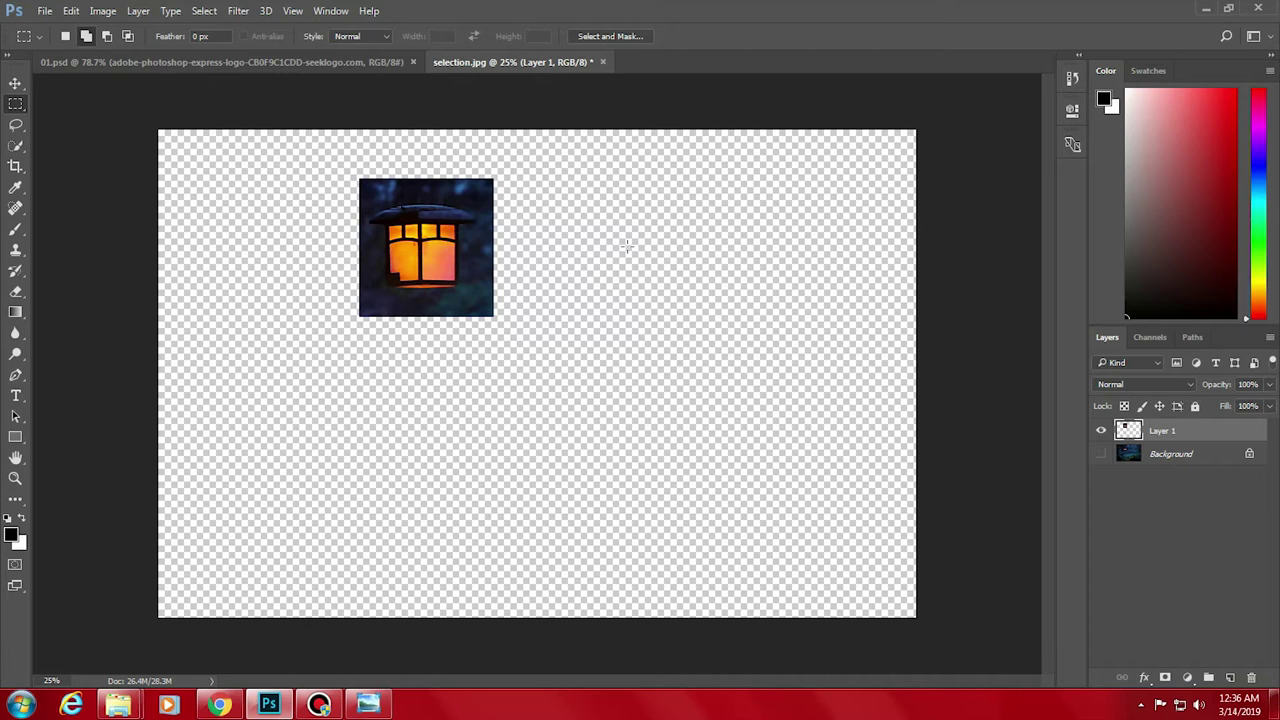
{"action": "left_click", "coordinate": [1100, 454]}
{"action": "left_click", "coordinate": [1100, 431]}
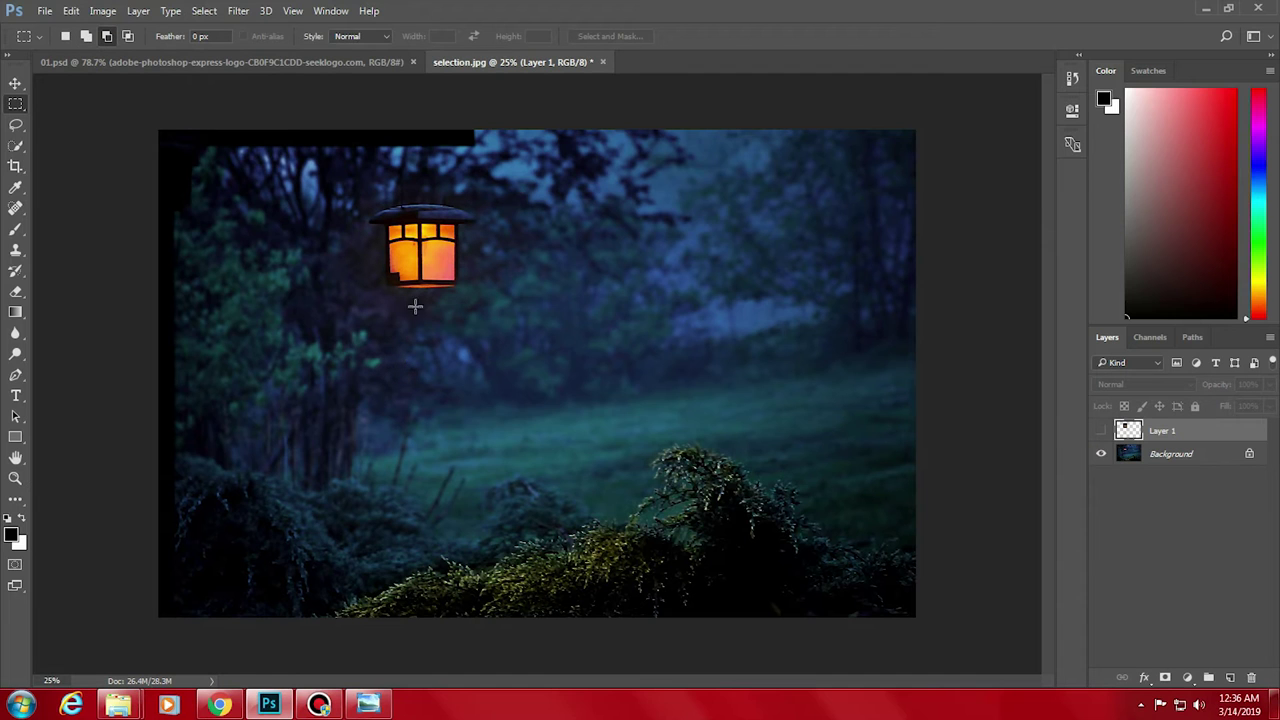
- Draw a rectangle right of the lantern and subtract corners to carve it into an L shape
{"action": "left_click_drag", "start_coordinate": [489, 211], "coordinate": [662, 355]}
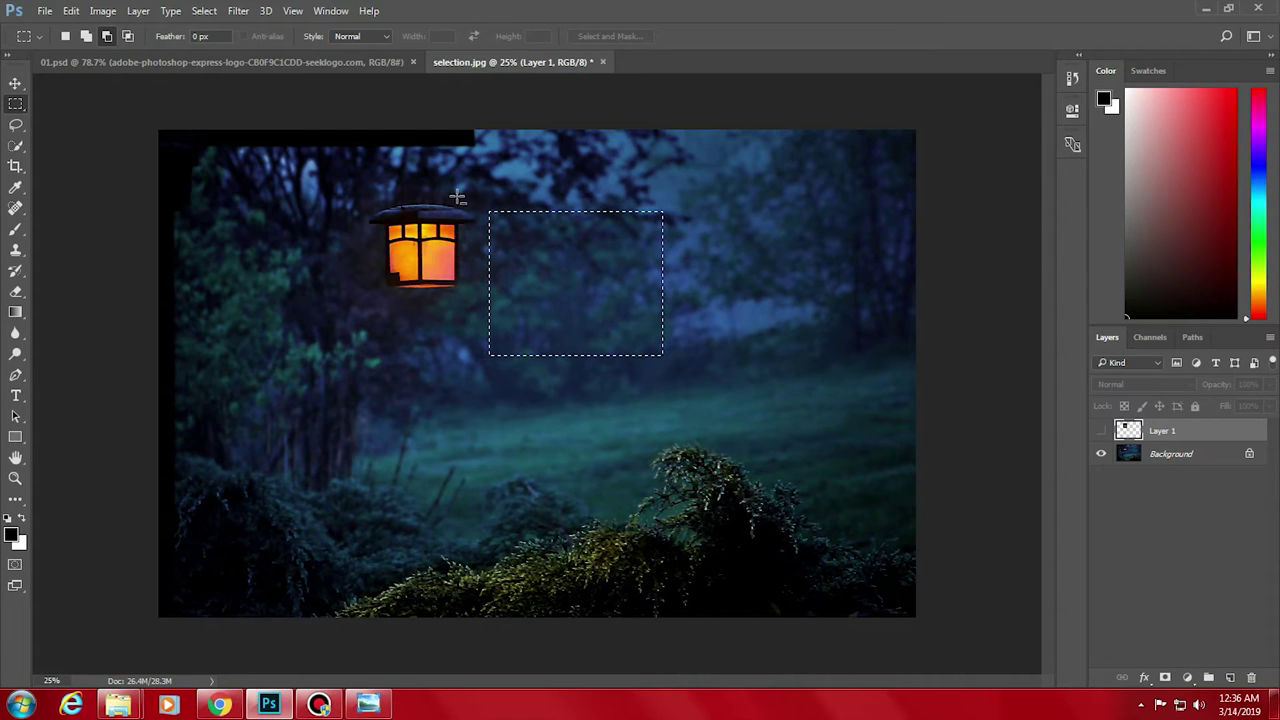
{"action": "left_click", "coordinate": [593, 281]}
{"action": "left_click_drag", "start_coordinate": [610, 306], "coordinate": [695, 413]}
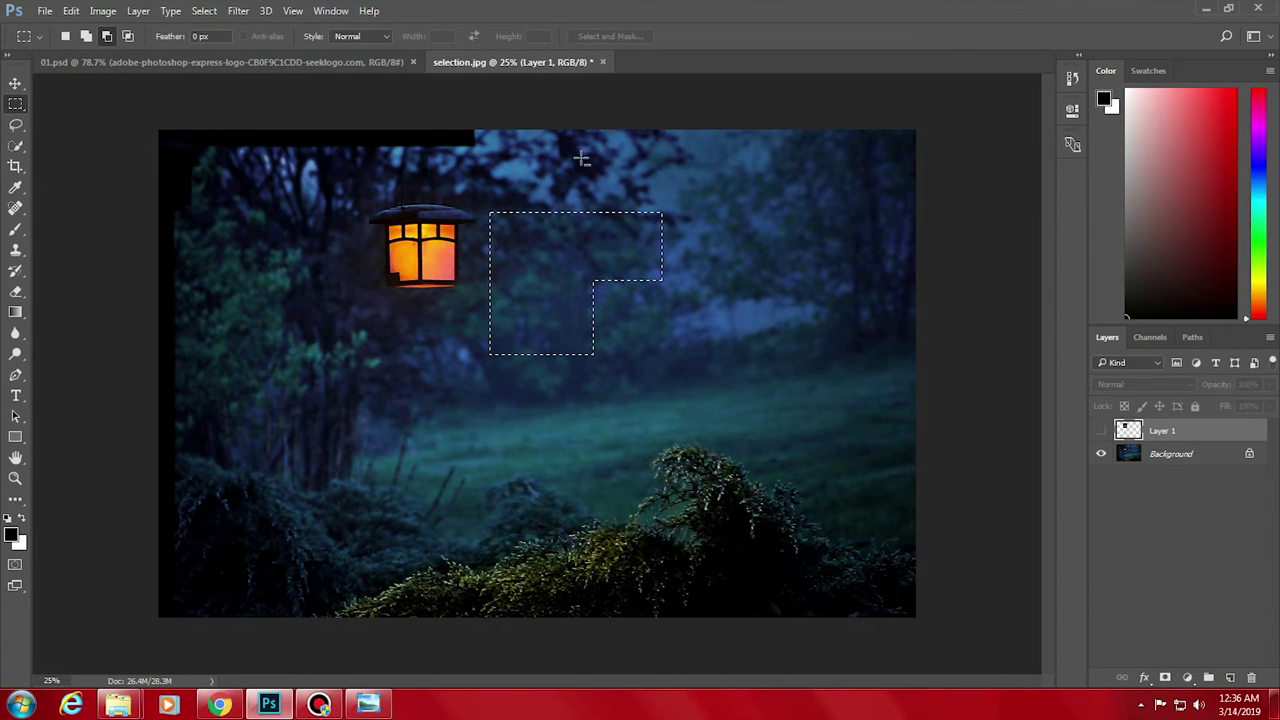
{"action": "left_click_drag", "start_coordinate": [463, 180], "coordinate": [562, 271]}
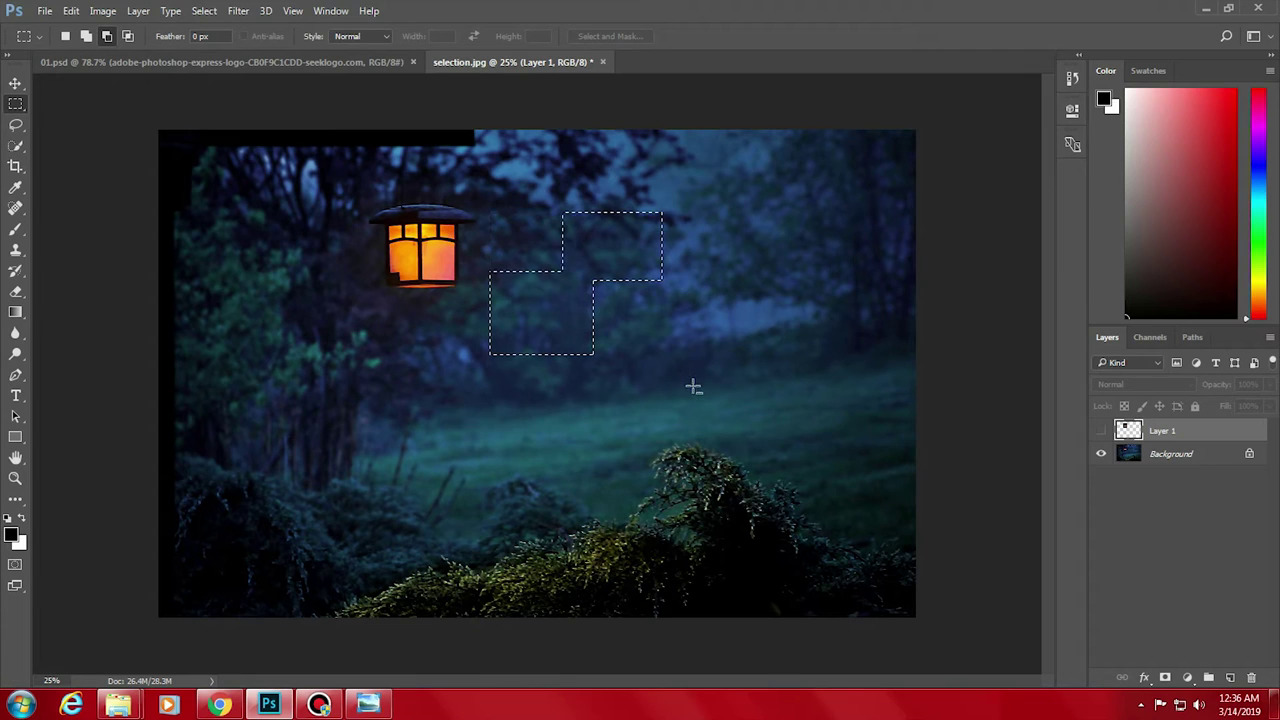
{"action": "left_click_drag", "start_coordinate": [478, 322], "coordinate": [671, 414]}
- Intersect the L with a new rectangle to leave a small rectangle, back in New Selection mode
{"action": "left_click", "coordinate": [128, 37]}
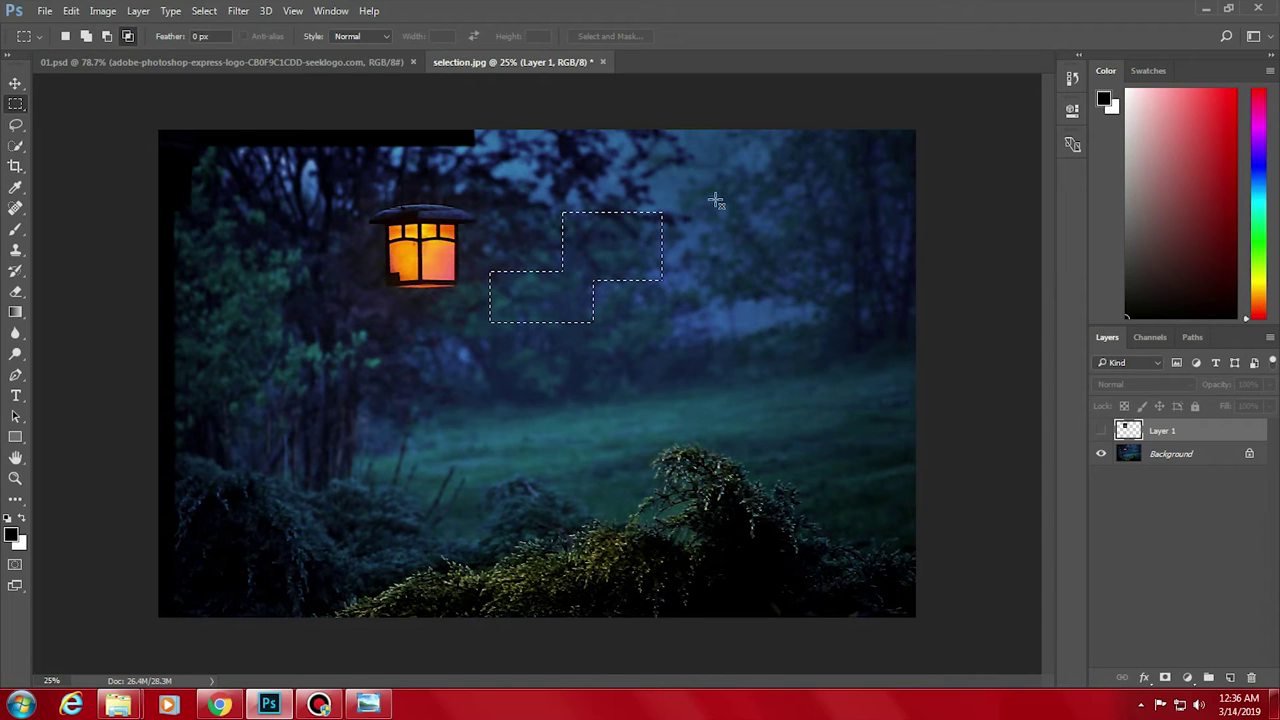
{"action": "left_click_drag", "start_coordinate": [766, 153], "coordinate": [588, 279]}
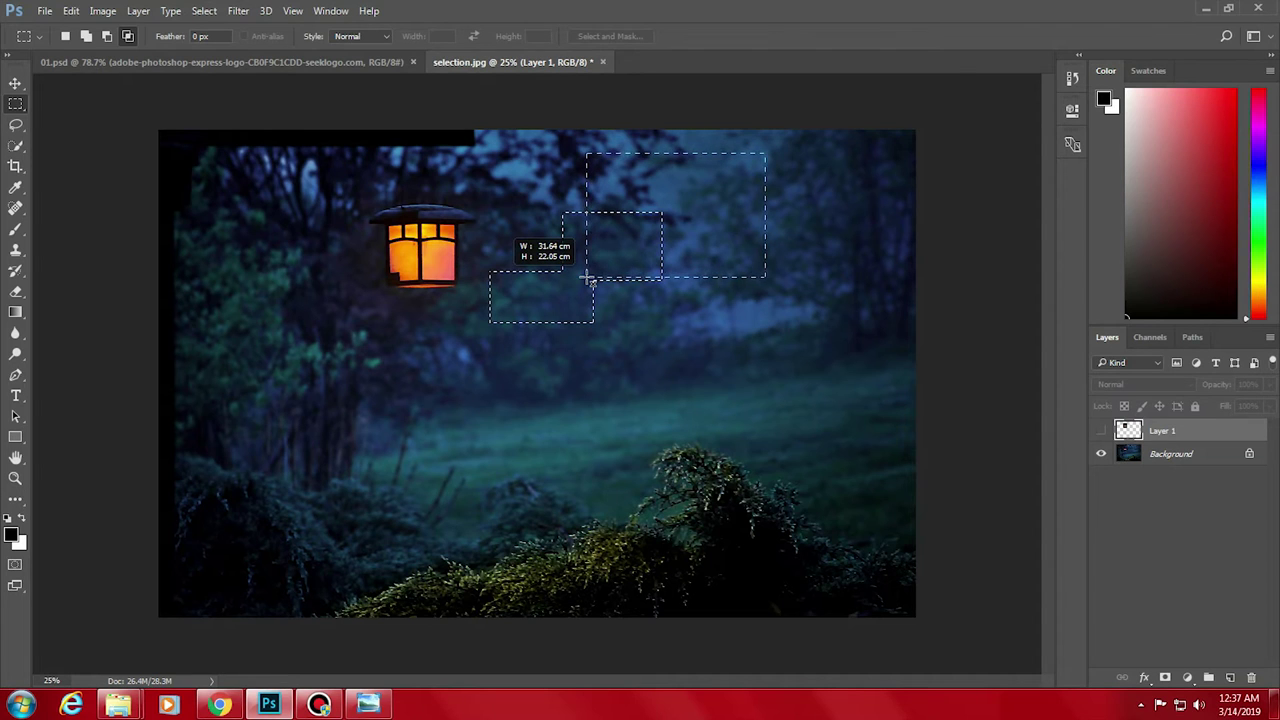
{"action": "mouse_move", "coordinate": [589, 280]}
{"action": "left_mouse_down"}
{"action": "mouse_move", "coordinate": [593, 247]}
{"action": "mouse_move", "coordinate": [598, 256]}
{"action": "left_mouse_up"}
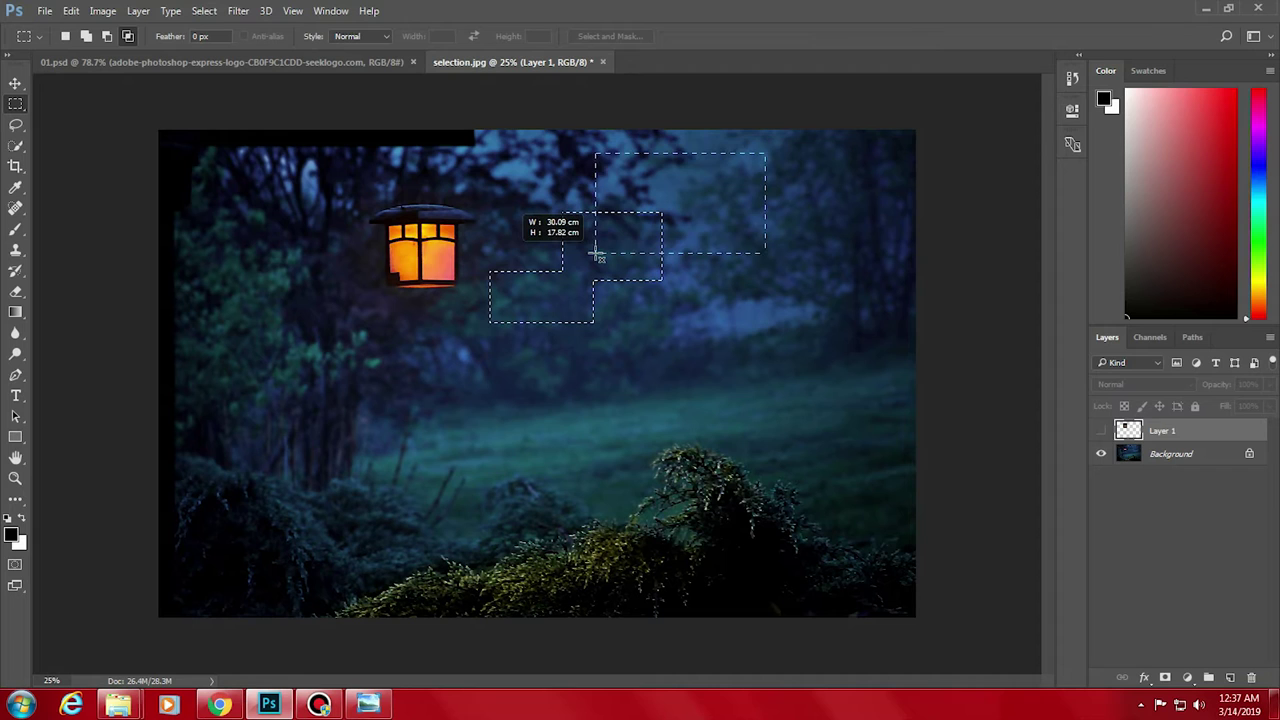
{"action": "left_click_drag", "start_coordinate": [598, 256], "coordinate": [597, 256]}
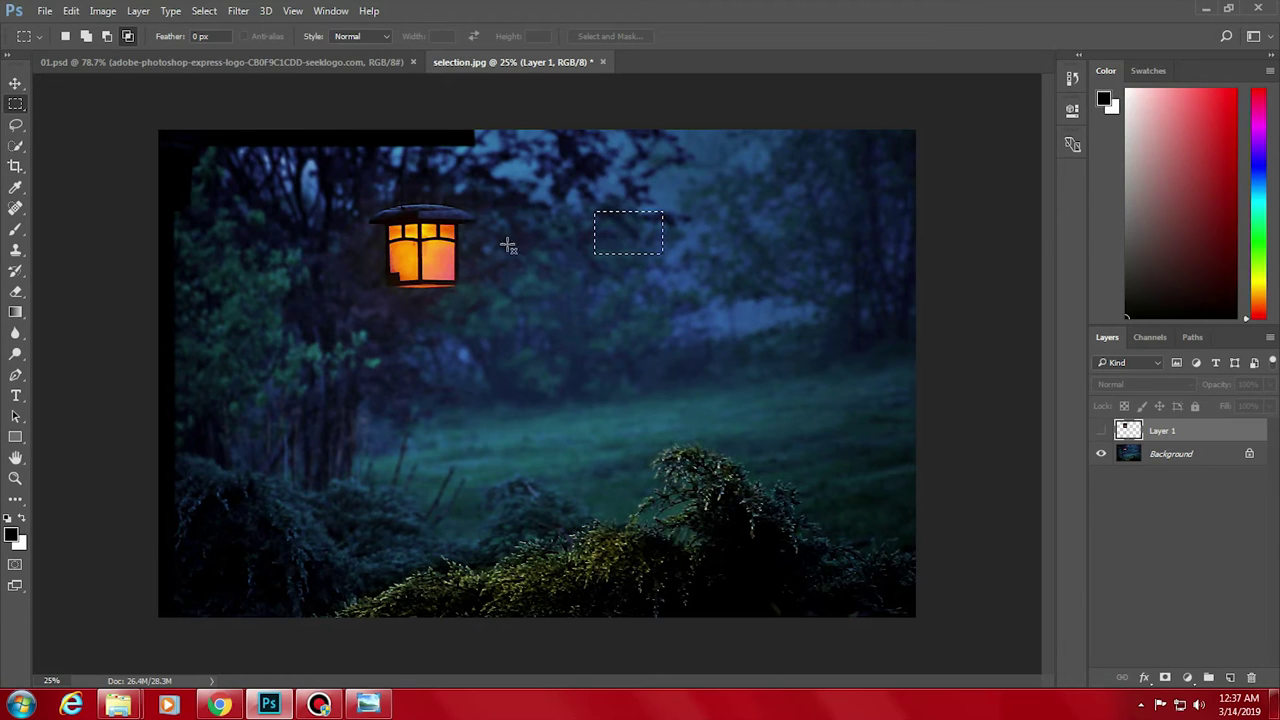
{"action": "left_click", "coordinate": [67, 36]}
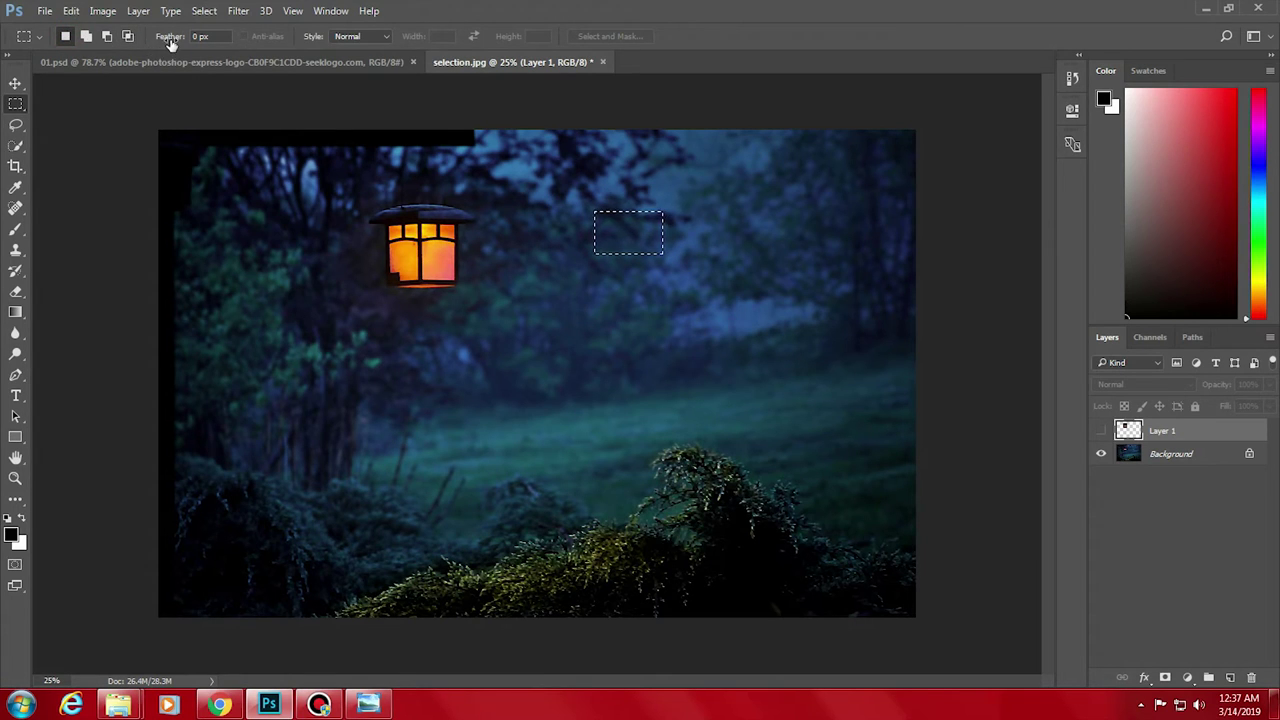
- Delete the old Layer 1 and copy a fresh lantern rectangle onto a new layer
{"action": "left_click", "coordinate": [672, 390]}
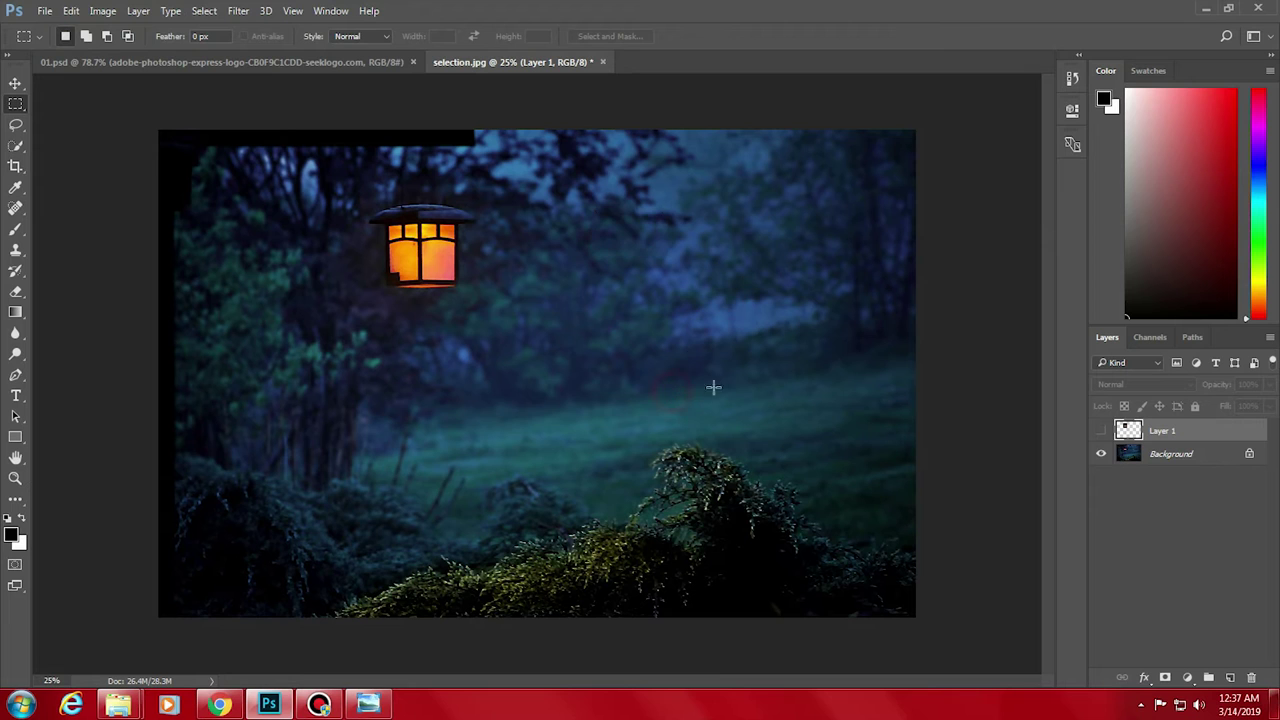
{"action": "left_click", "coordinate": [1171, 455]}
{"action": "left_click", "coordinate": [1101, 430]}
{"action": "left_click", "coordinate": [1143, 436]}
{"action": "key", "text": "Delete"}
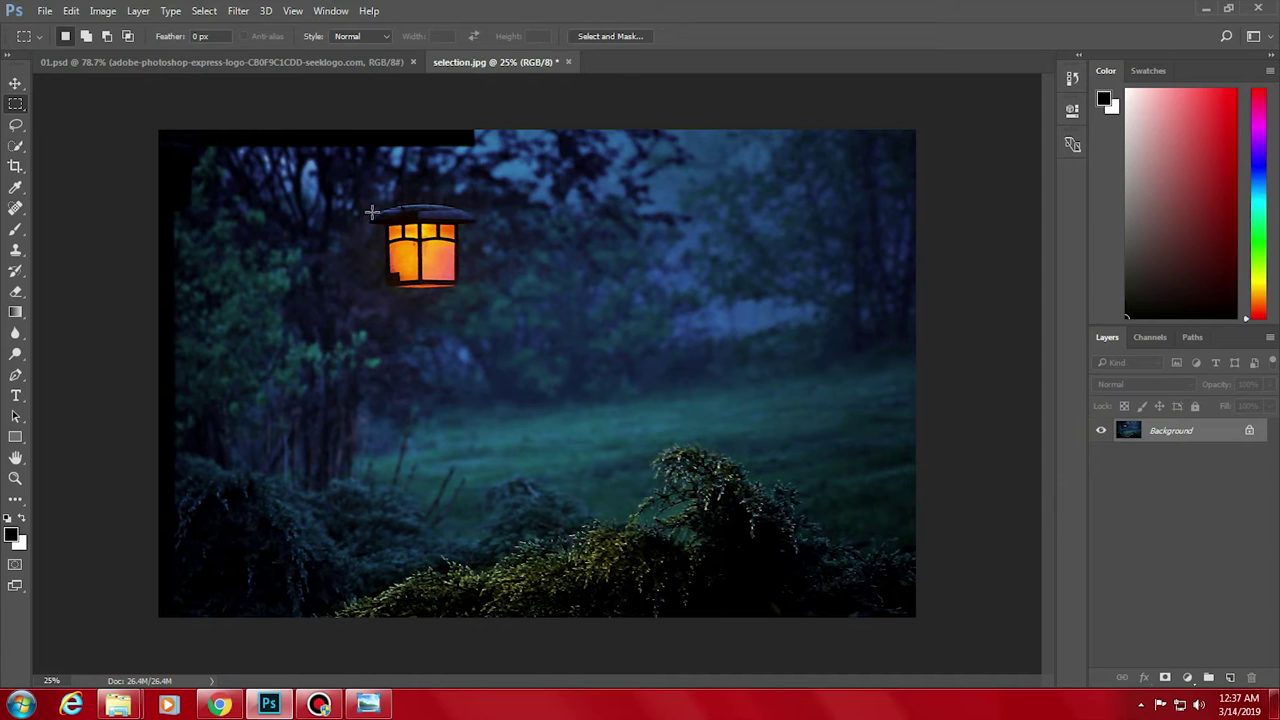
{"action": "left_click_drag", "start_coordinate": [349, 179], "coordinate": [492, 311]}
{"action": "key", "text": "ctrl+j"}
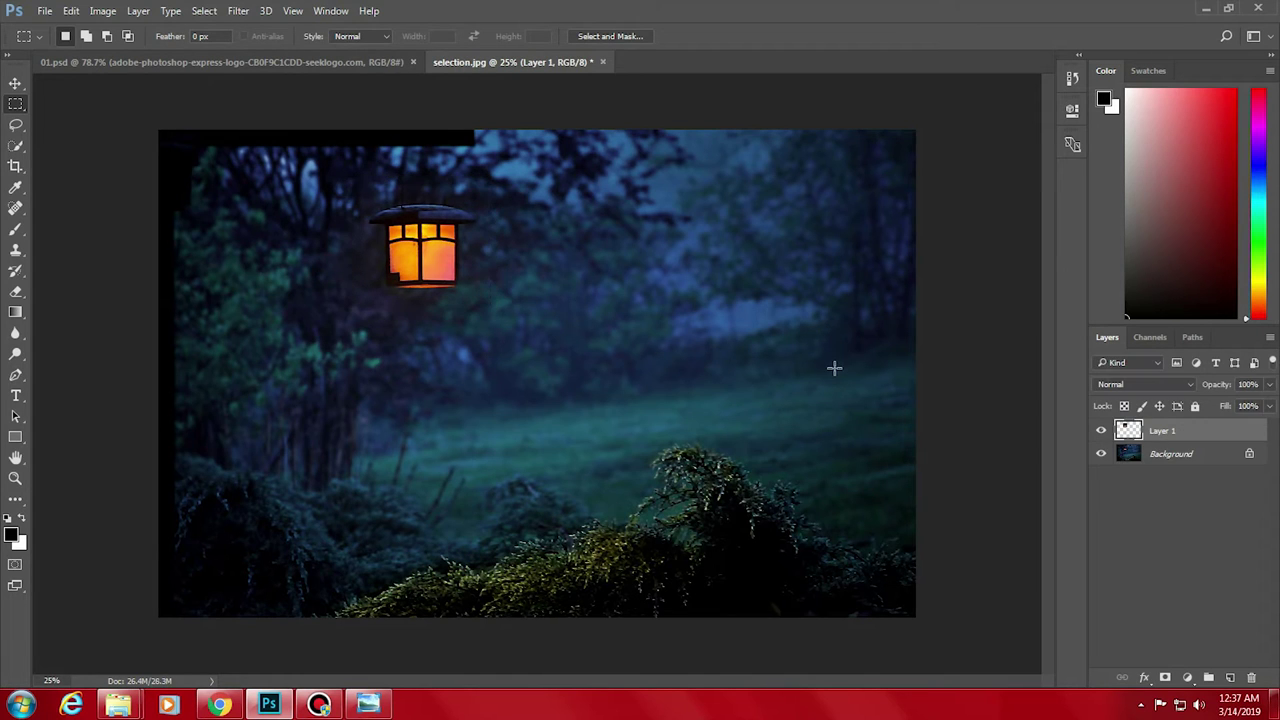
- Hide the Background and zoom to inspect the lantern copy, then restore it and load the copy's outline
{"action": "left_click", "coordinate": [1102, 455]}
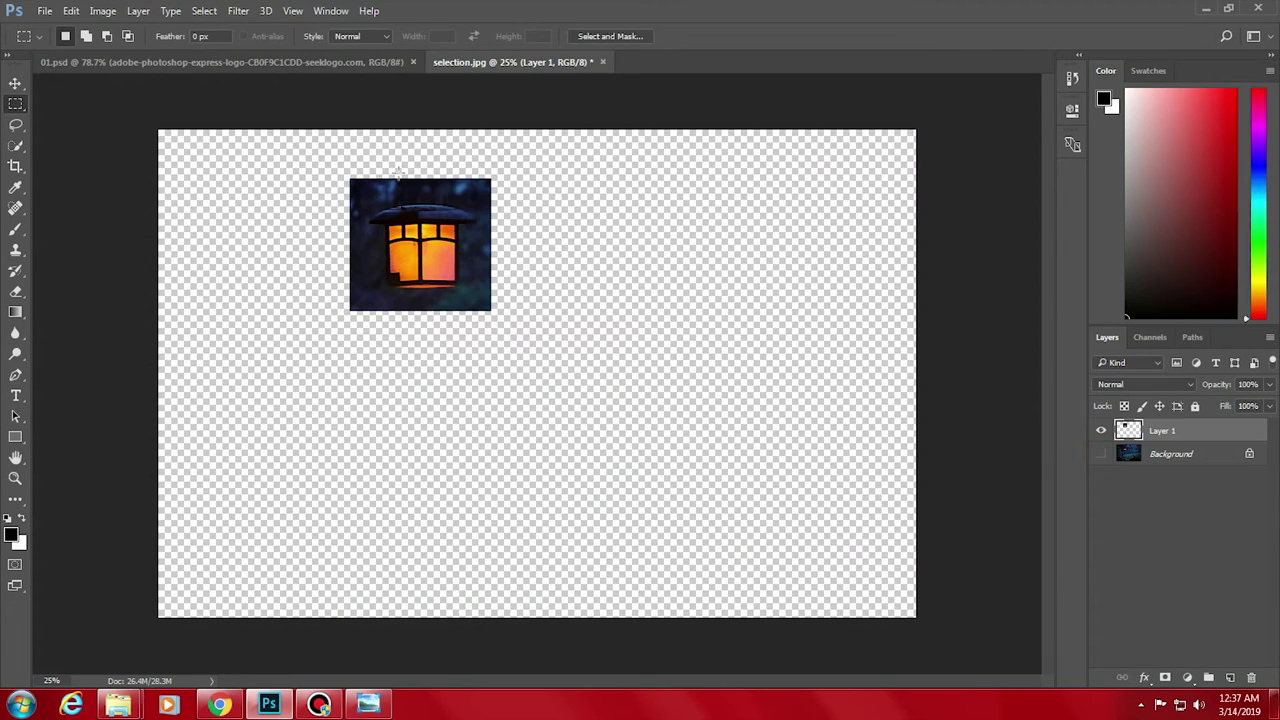
{"action": "scroll", "coordinate": [347, 133], "scroll_direction": "up", "scroll_amount": 2}
{"action": "scroll", "coordinate": [340, 150], "scroll_direction": "up", "scroll_amount": 1}
{"action": "scroll", "coordinate": [325, 175], "scroll_direction": "up", "scroll_amount": 2}
{"action": "scroll", "coordinate": [322, 183], "scroll_direction": "down", "scroll_amount": 1}
{"action": "scroll", "coordinate": [322, 183], "scroll_direction": "down", "scroll_amount": 3}
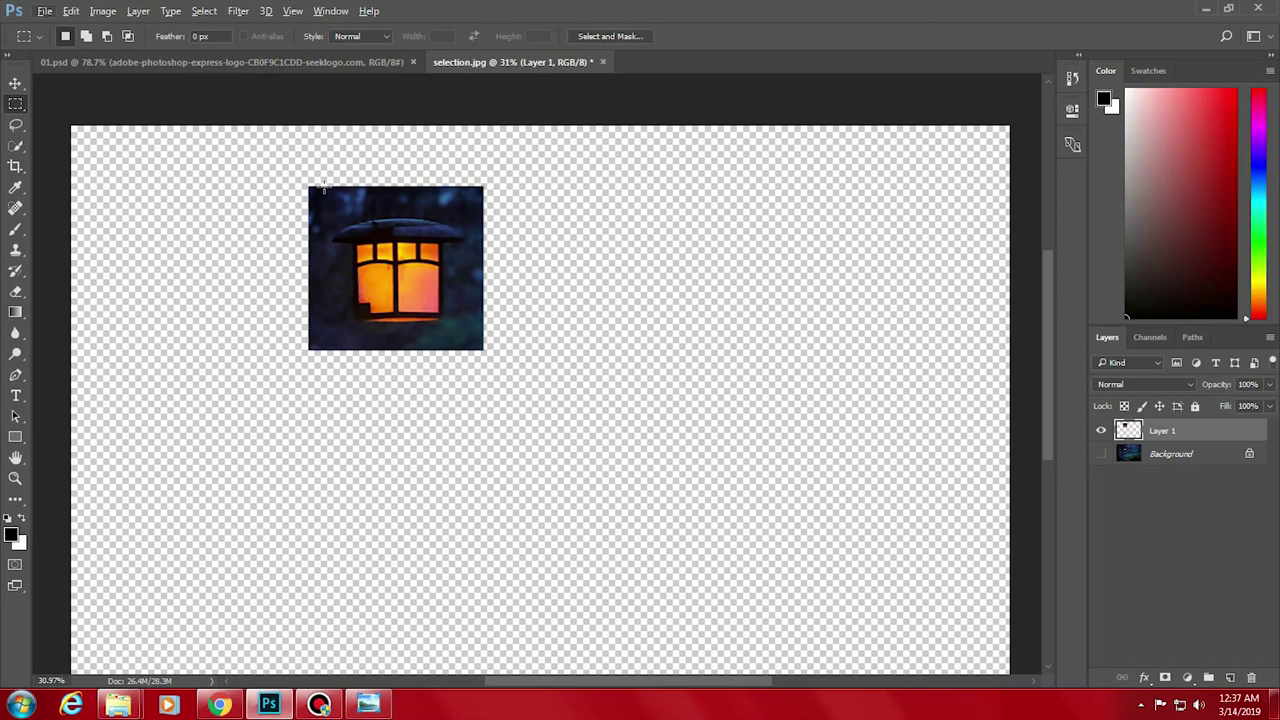
{"action": "scroll", "coordinate": [323, 185], "scroll_direction": "up", "scroll_amount": 1}
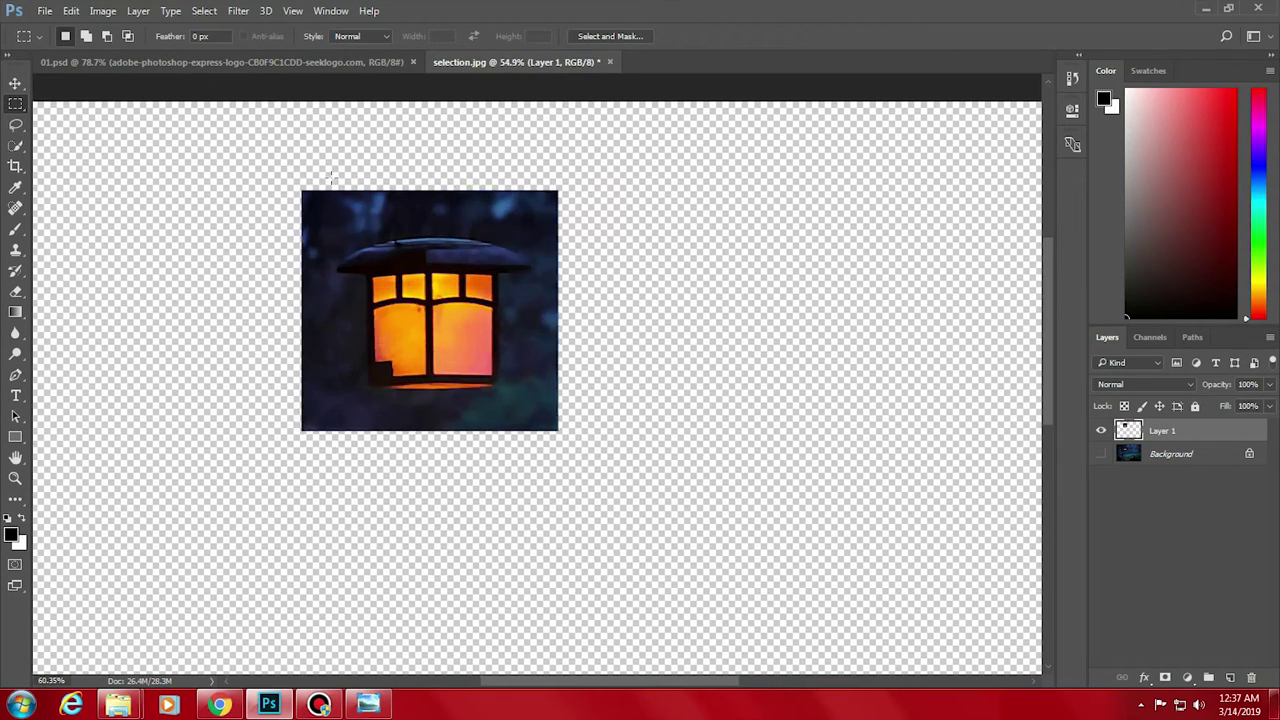
{"action": "scroll", "coordinate": [310, 200], "scroll_direction": "up", "scroll_amount": 2}
{"action": "scroll", "coordinate": [290, 190], "scroll_direction": "up", "scroll_amount": 2}
{"action": "scroll", "coordinate": [222, 172], "scroll_direction": "down", "scroll_amount": 1}
{"action": "scroll", "coordinate": [222, 172], "scroll_direction": "down", "scroll_amount": 2}
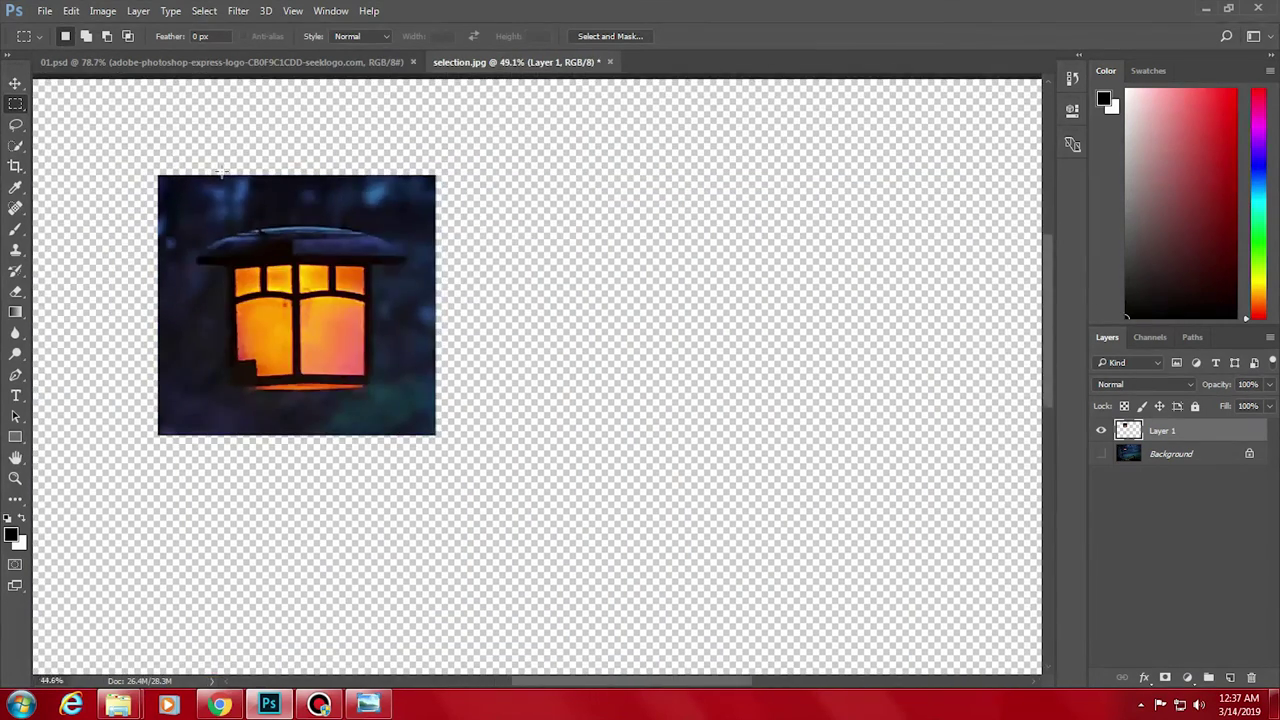
{"action": "scroll", "coordinate": [484, 122], "scroll_direction": "up", "scroll_amount": 3}
{"action": "scroll", "coordinate": [185, 103], "scroll_direction": "up", "scroll_amount": 2}
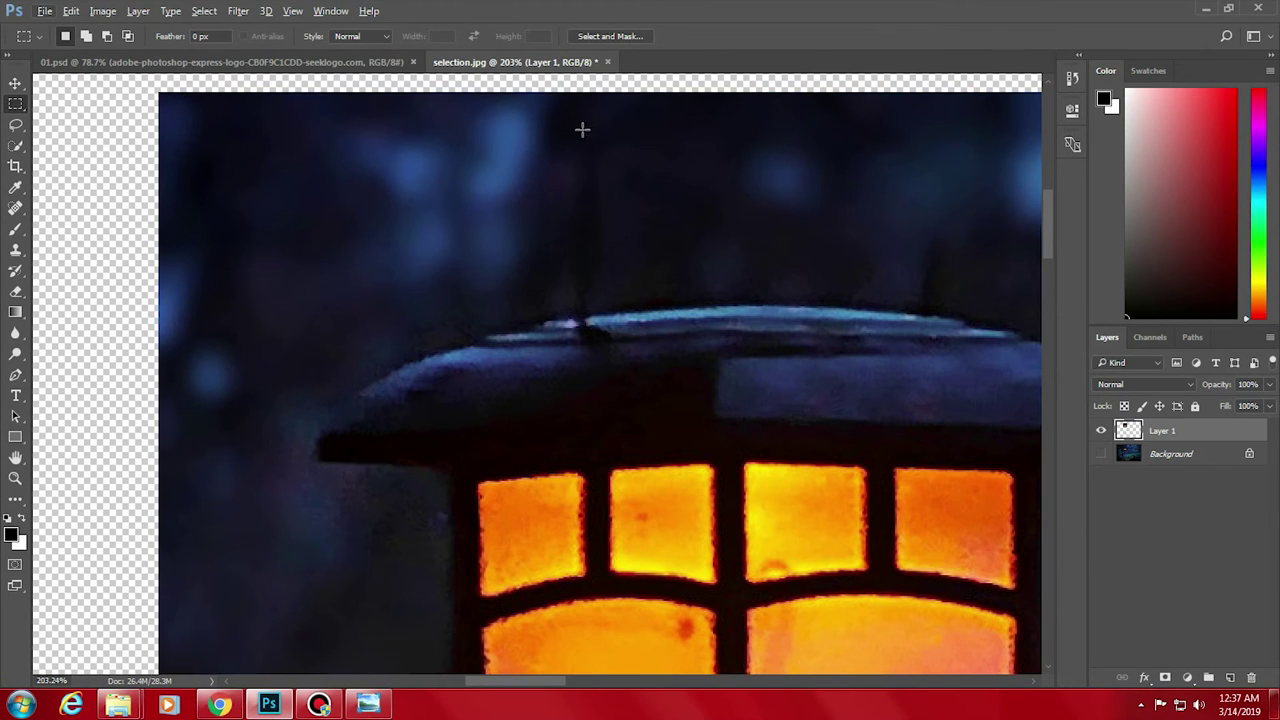
{"action": "scroll", "coordinate": [394, 160], "scroll_direction": "down", "scroll_amount": 1}
{"action": "scroll", "coordinate": [394, 164], "scroll_direction": "down", "scroll_amount": 3}
{"action": "left_click", "coordinate": [1101, 454]}
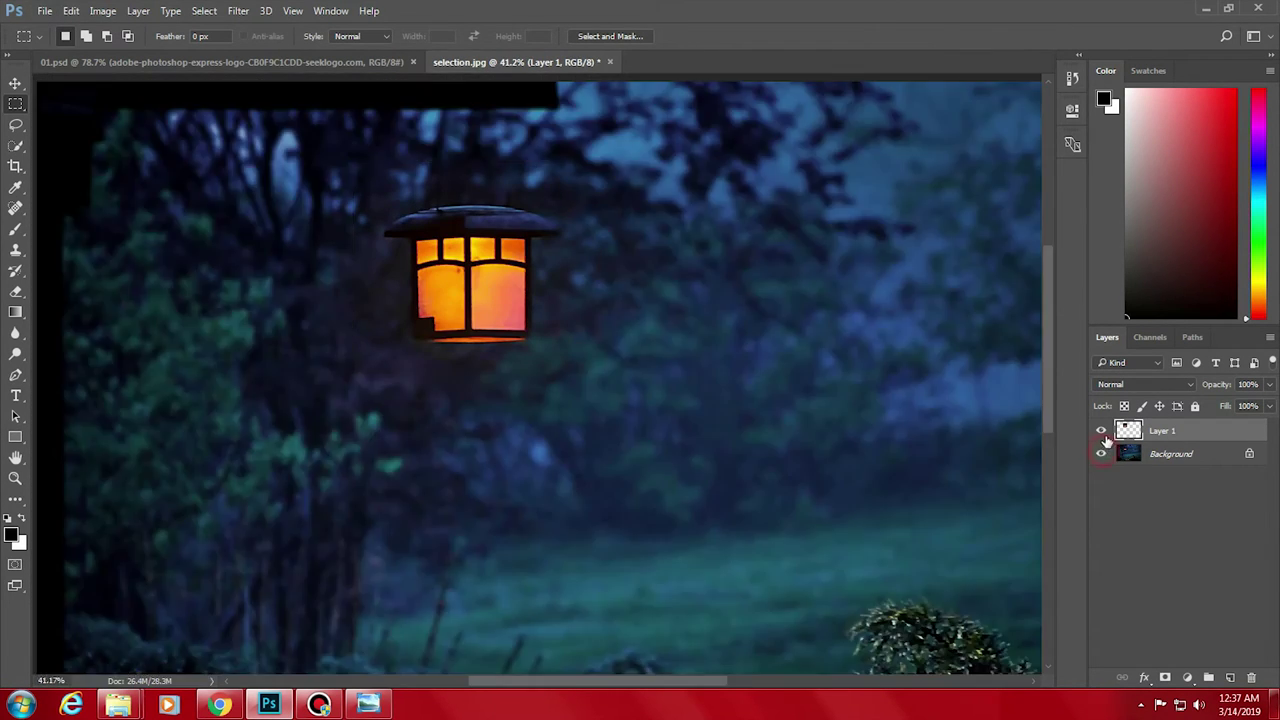
{"action": "left_click", "coordinate": [1127, 432], "text": "ctrl"}
- Hide Layer 1, set a 5 px feather, and copy a feathered lantern rectangle to Layer 2
{"action": "left_click", "coordinate": [1101, 430]}
{"action": "left_click", "coordinate": [205, 36]}
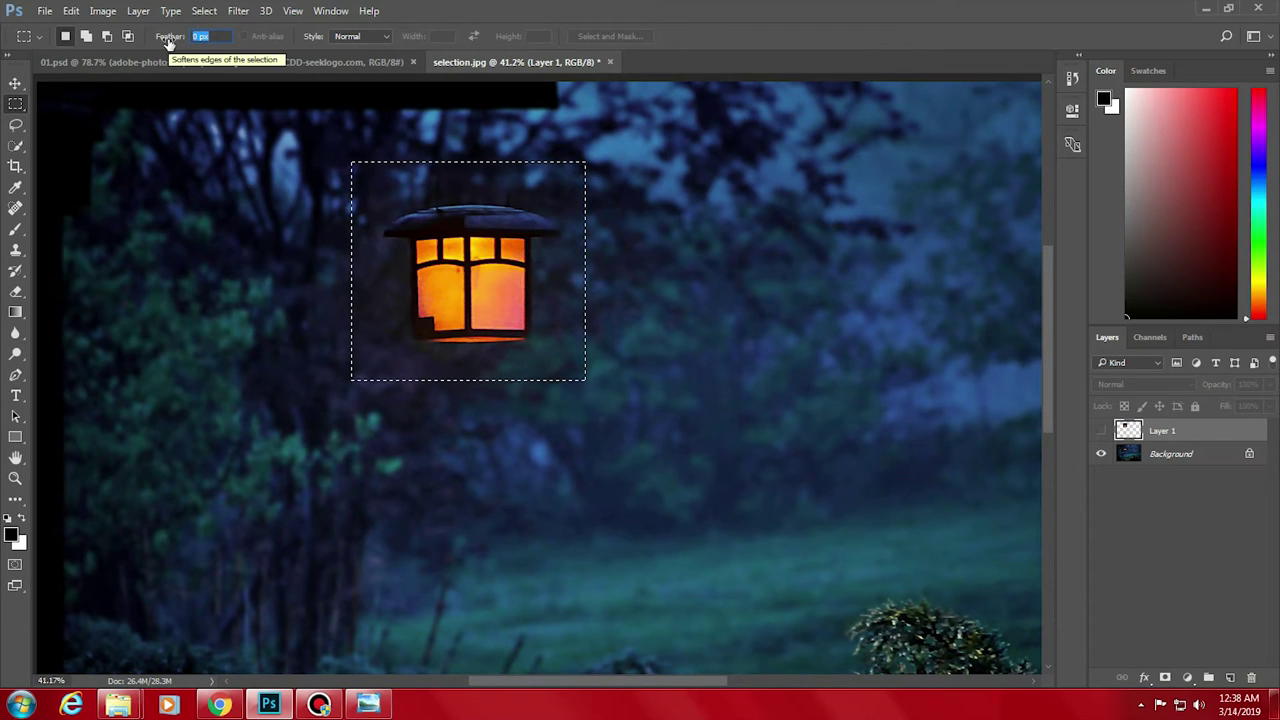
{"action": "type", "text": "5"}
{"action": "left_click", "coordinate": [360, 285]}
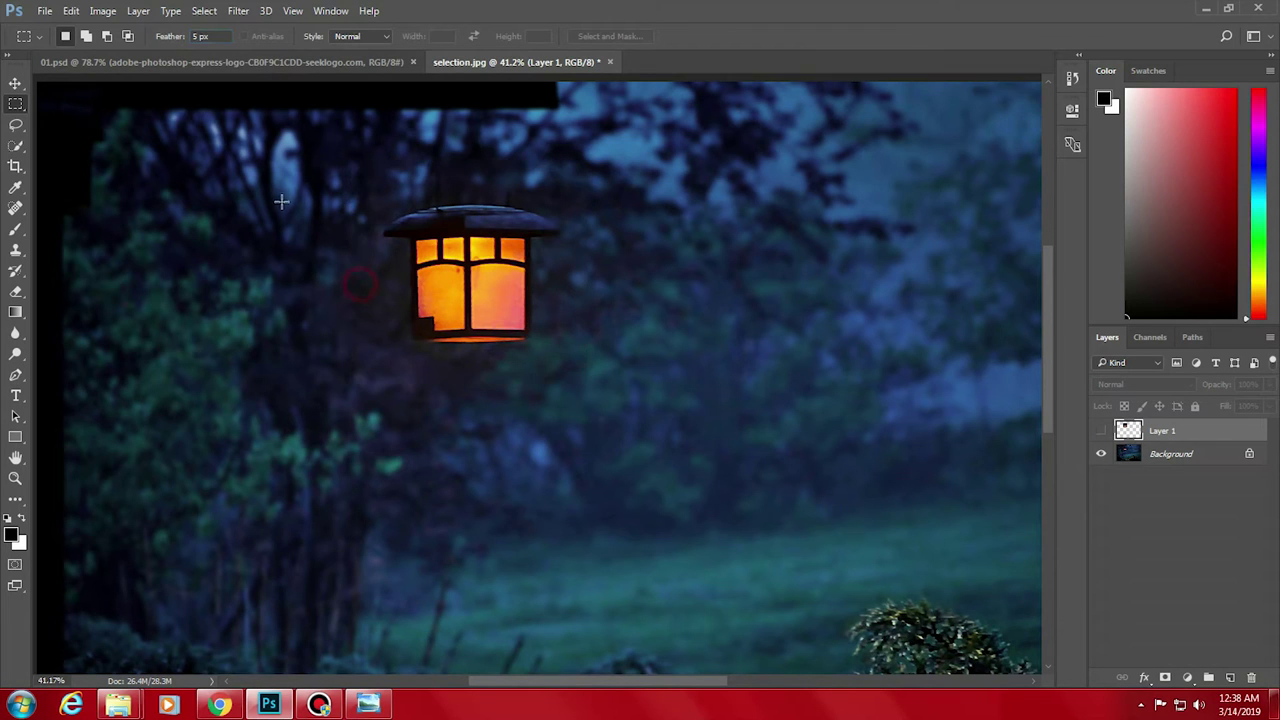
{"action": "left_click_drag", "start_coordinate": [333, 155], "coordinate": [617, 393]}
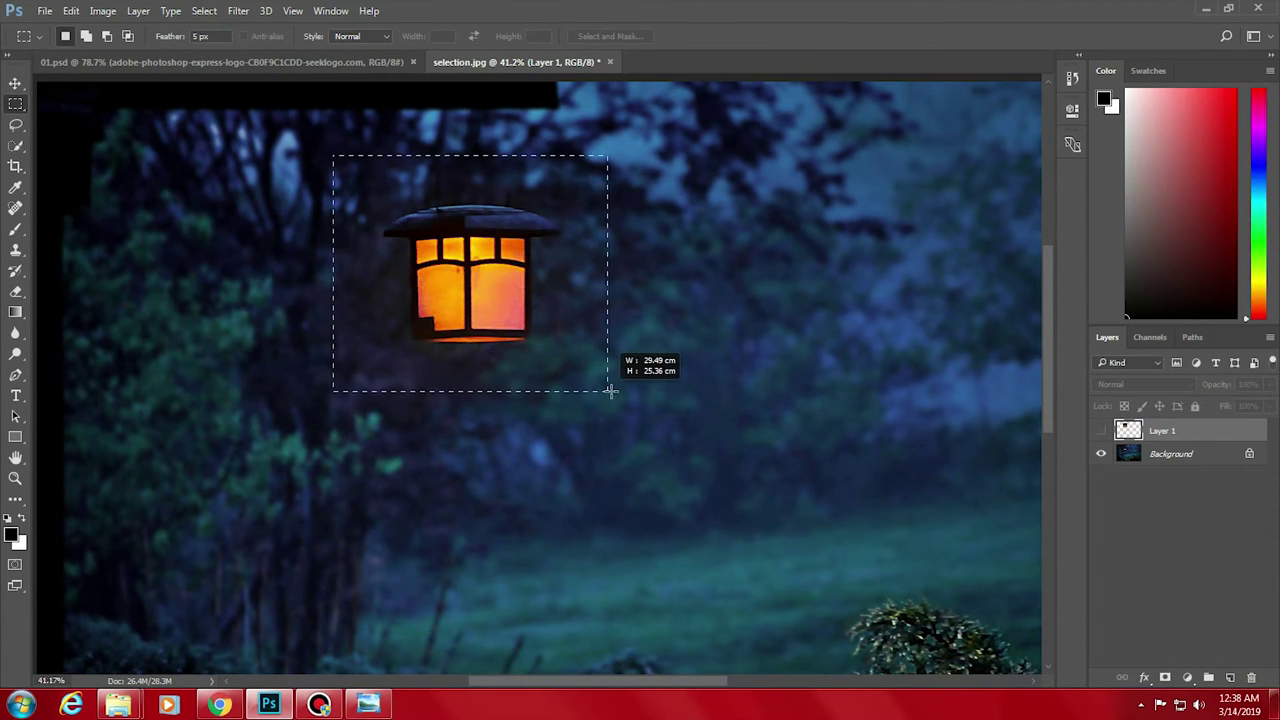
{"action": "left_click", "coordinate": [1182, 458]}
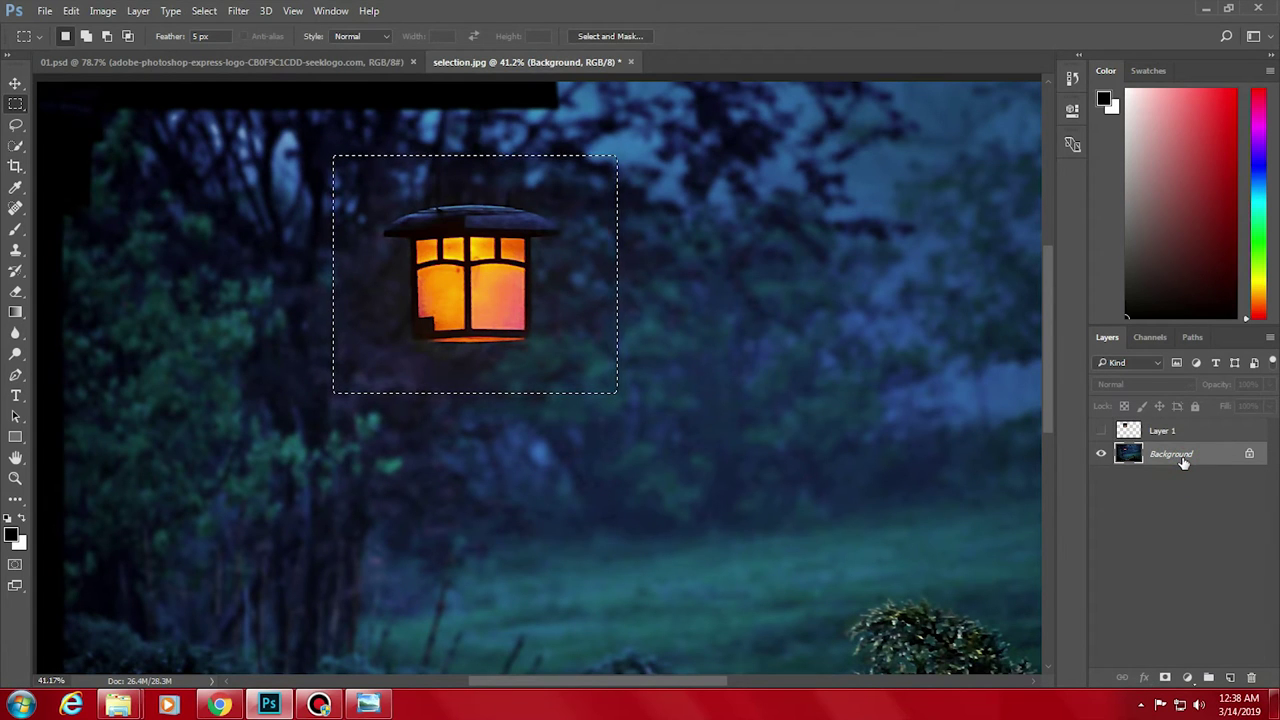
{"action": "key", "text": "ctrl+j"}
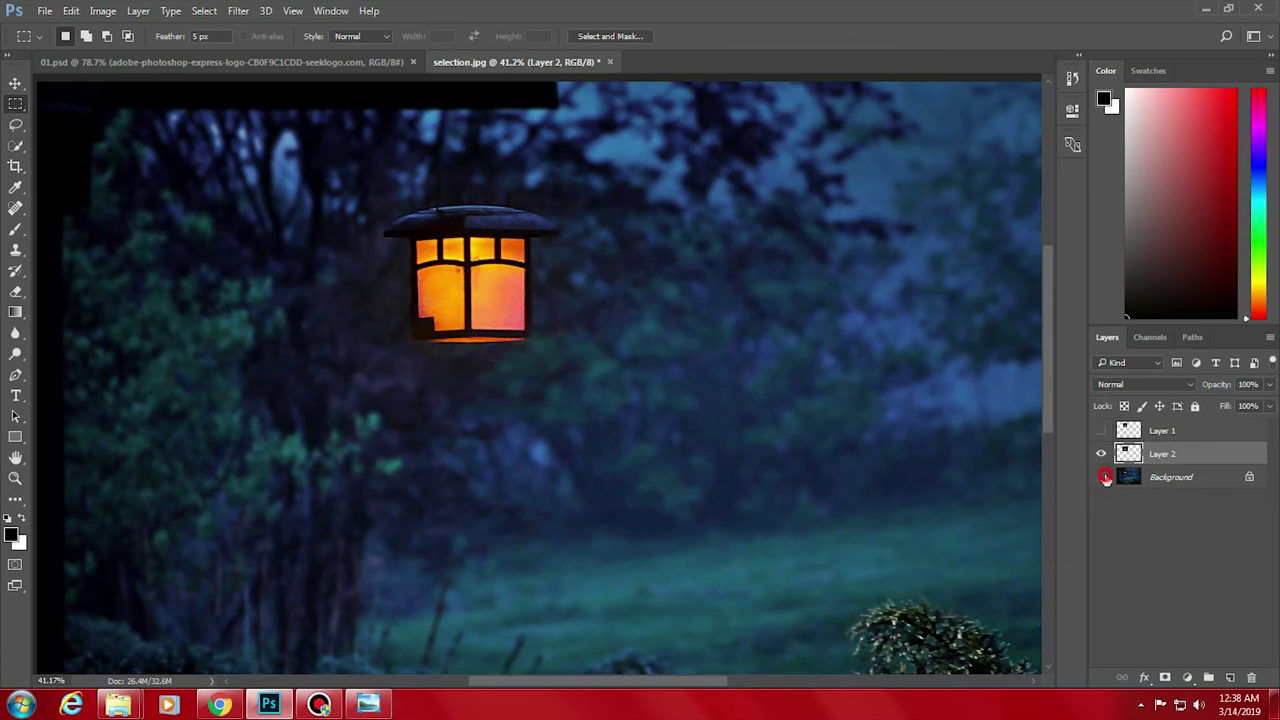
- View feathered Layer 2 alone, then hide both lantern layers and select the Background
{"action": "left_click", "coordinate": [1105, 477]}
{"action": "scroll", "coordinate": [340, 142], "scroll_direction": "up", "scroll_amount": 5}
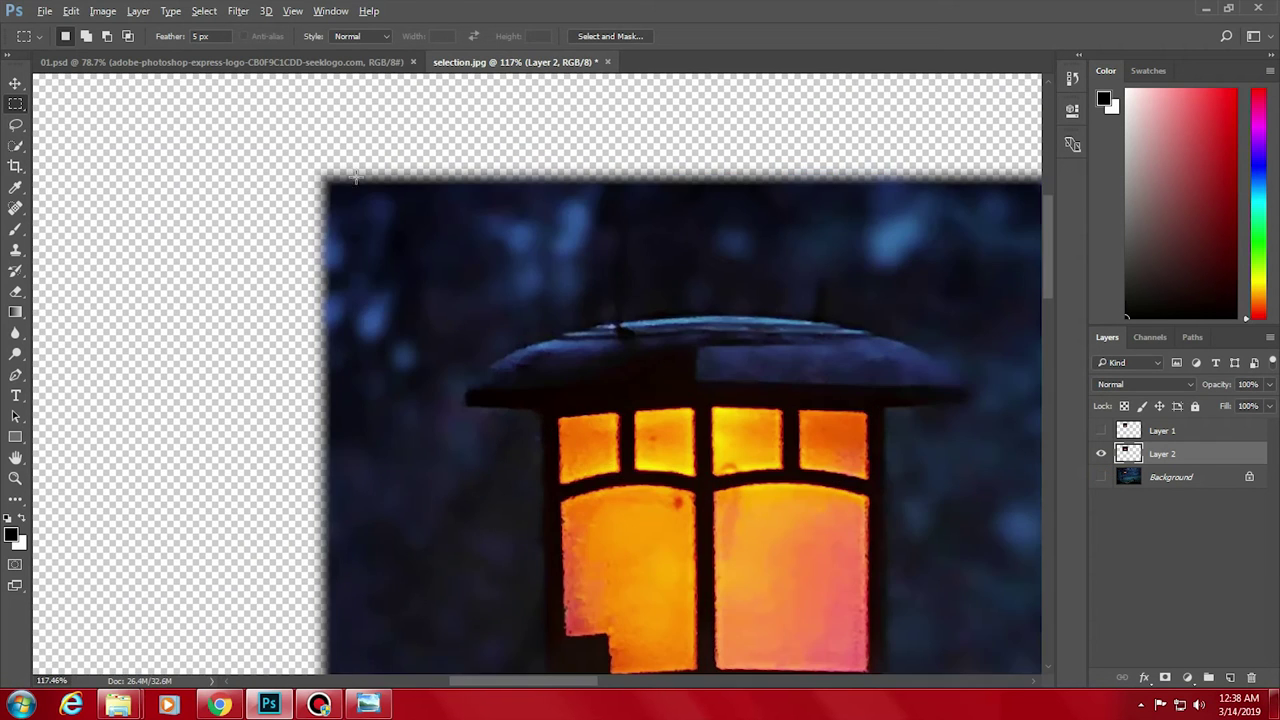
{"action": "left_click_drag", "start_coordinate": [358, 184], "coordinate": [376, 220]}
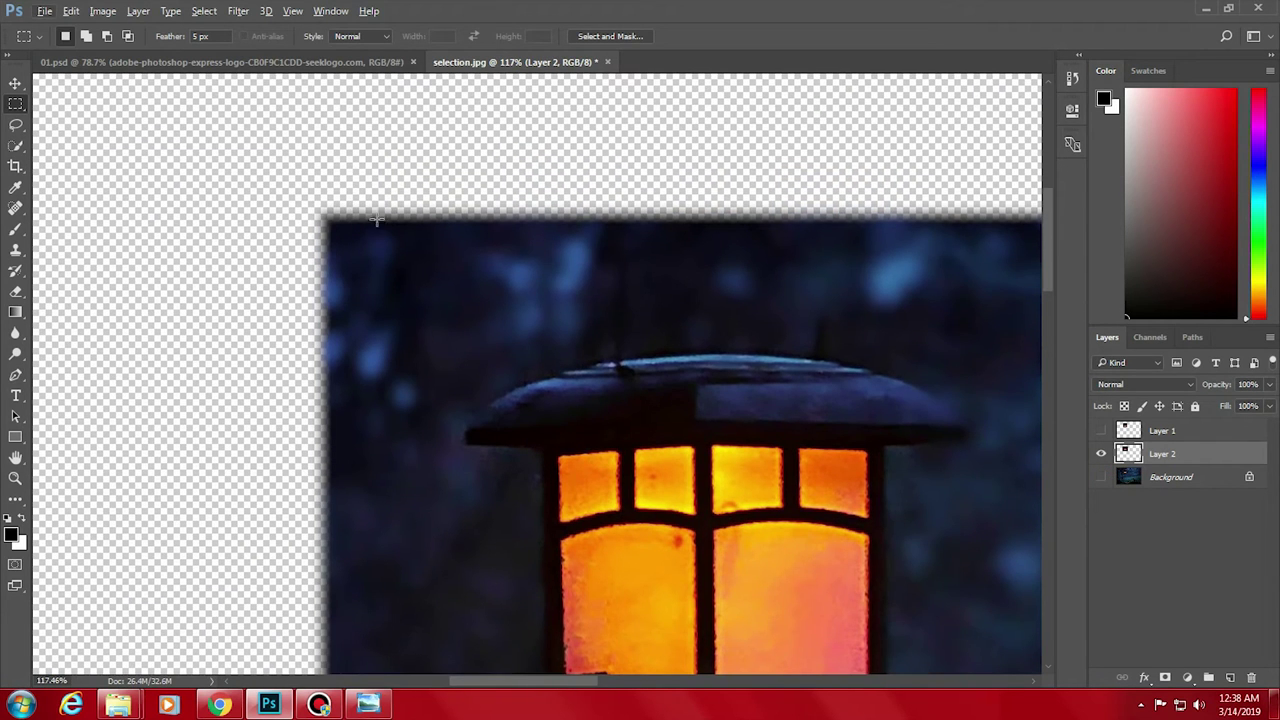
{"action": "left_click", "coordinate": [1104, 455]}
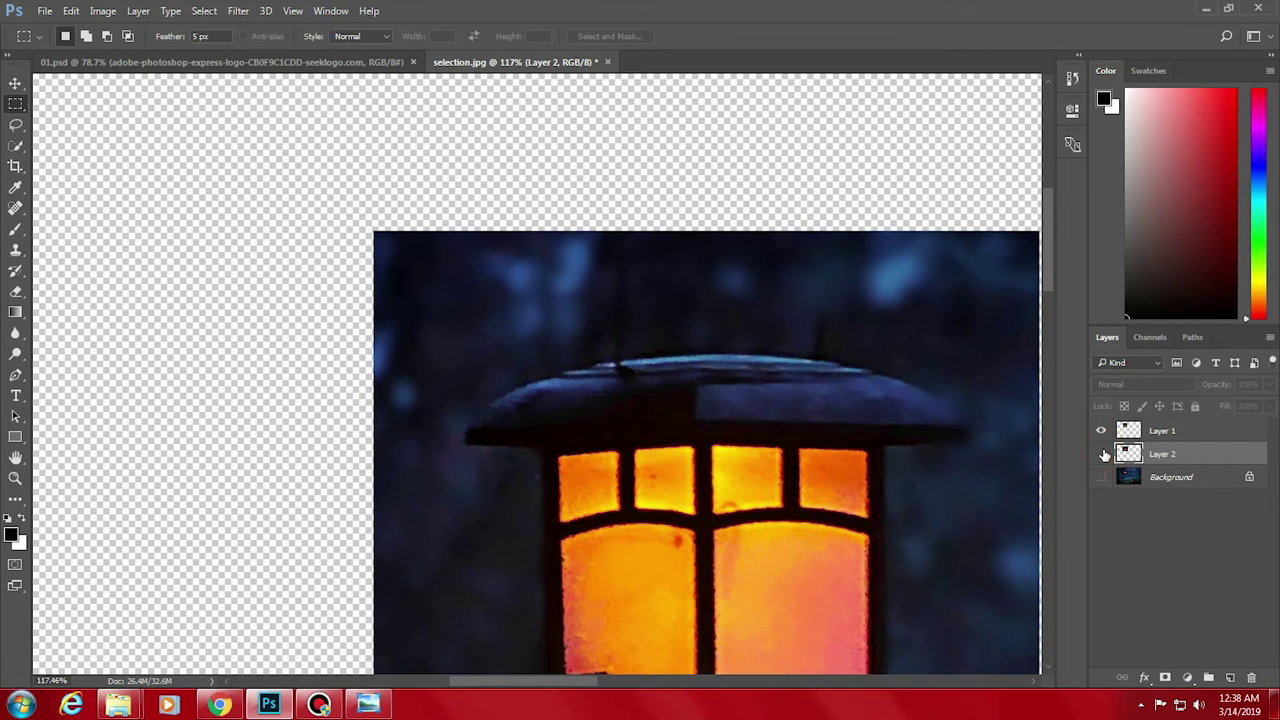
{"action": "left_click", "coordinate": [1104, 455]}
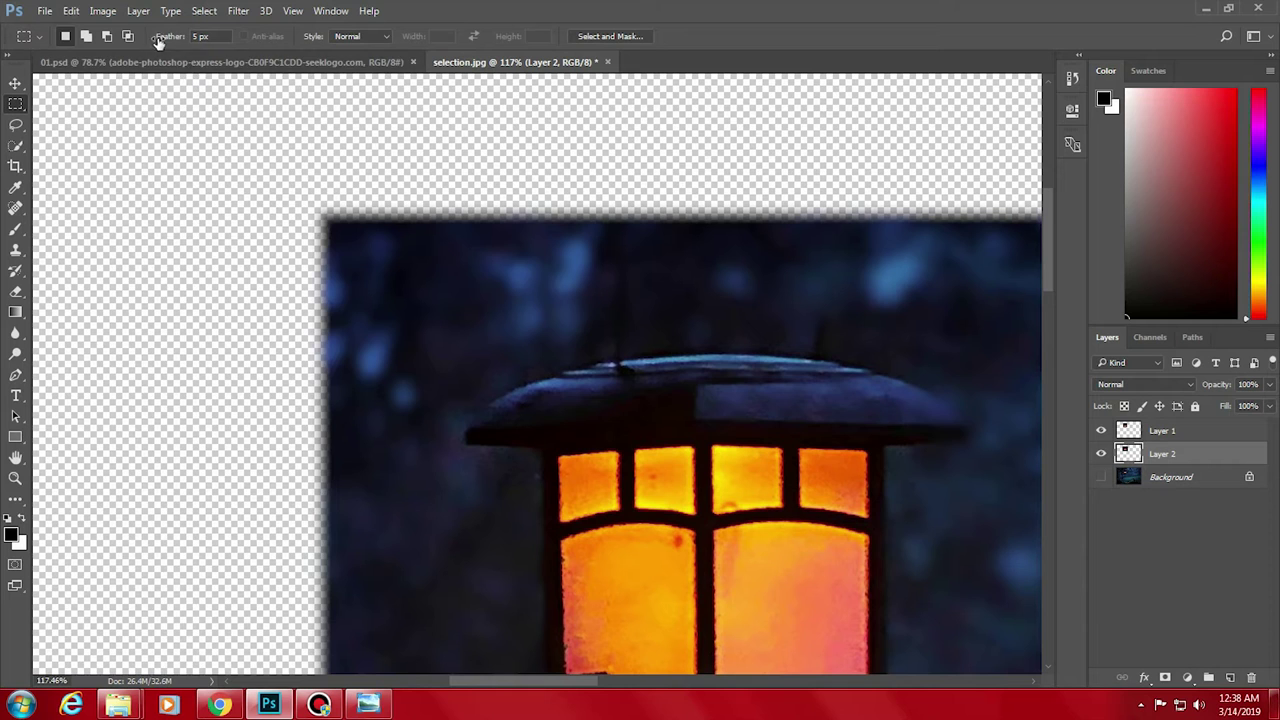
{"action": "scroll", "coordinate": [491, 251], "scroll_direction": "down", "scroll_amount": 3}
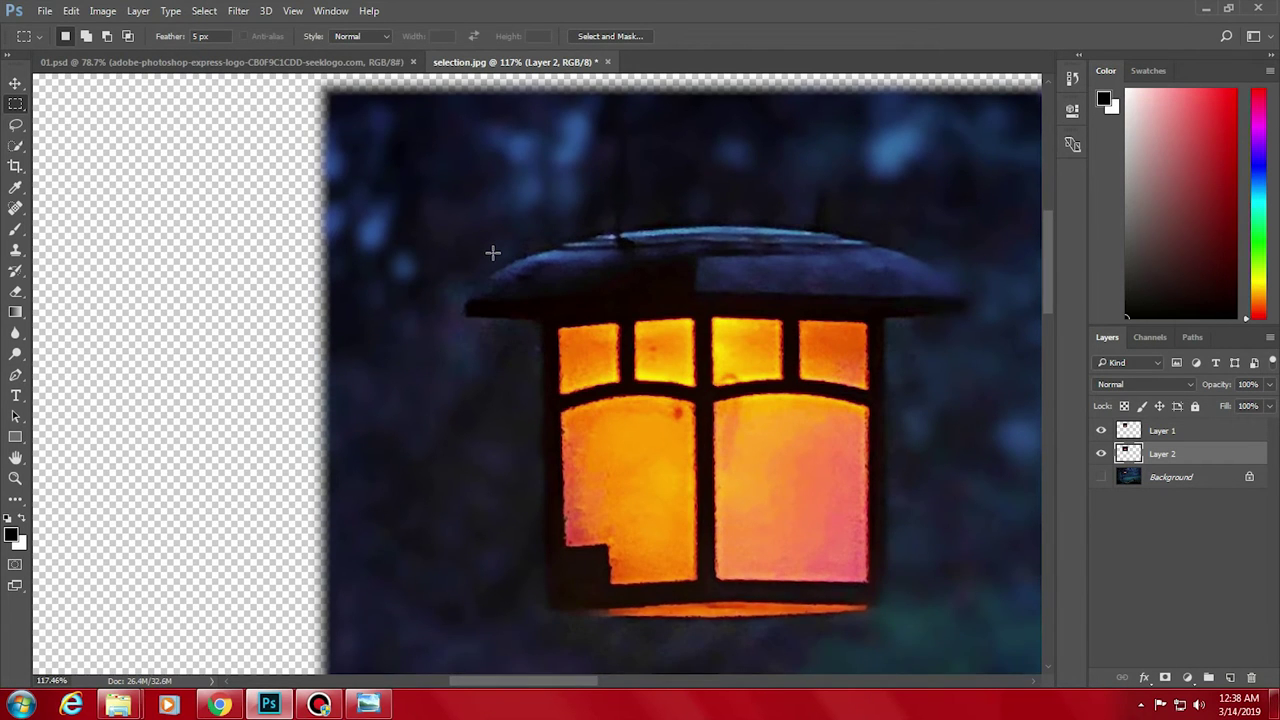
{"action": "scroll", "coordinate": [673, 336], "scroll_direction": "down", "scroll_amount": 5}
{"action": "left_click", "coordinate": [1101, 453]}
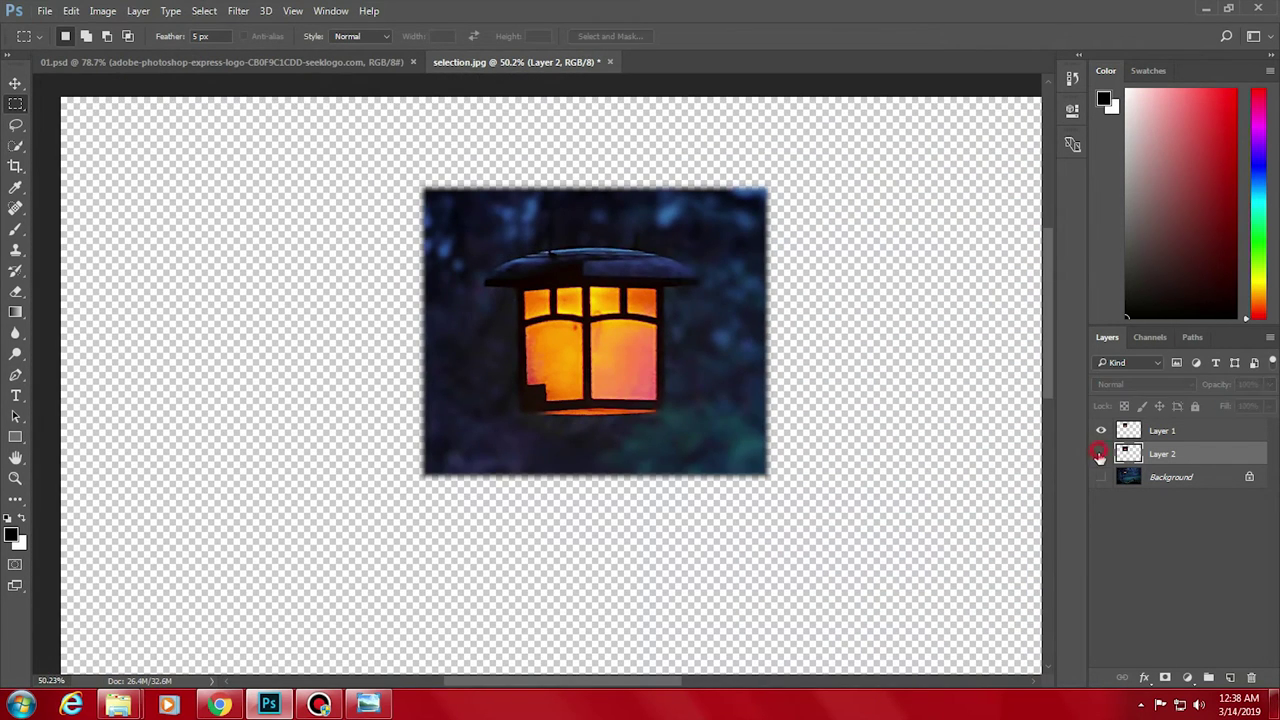
{"action": "left_click", "coordinate": [1101, 477]}
{"action": "left_click", "coordinate": [1101, 430]}
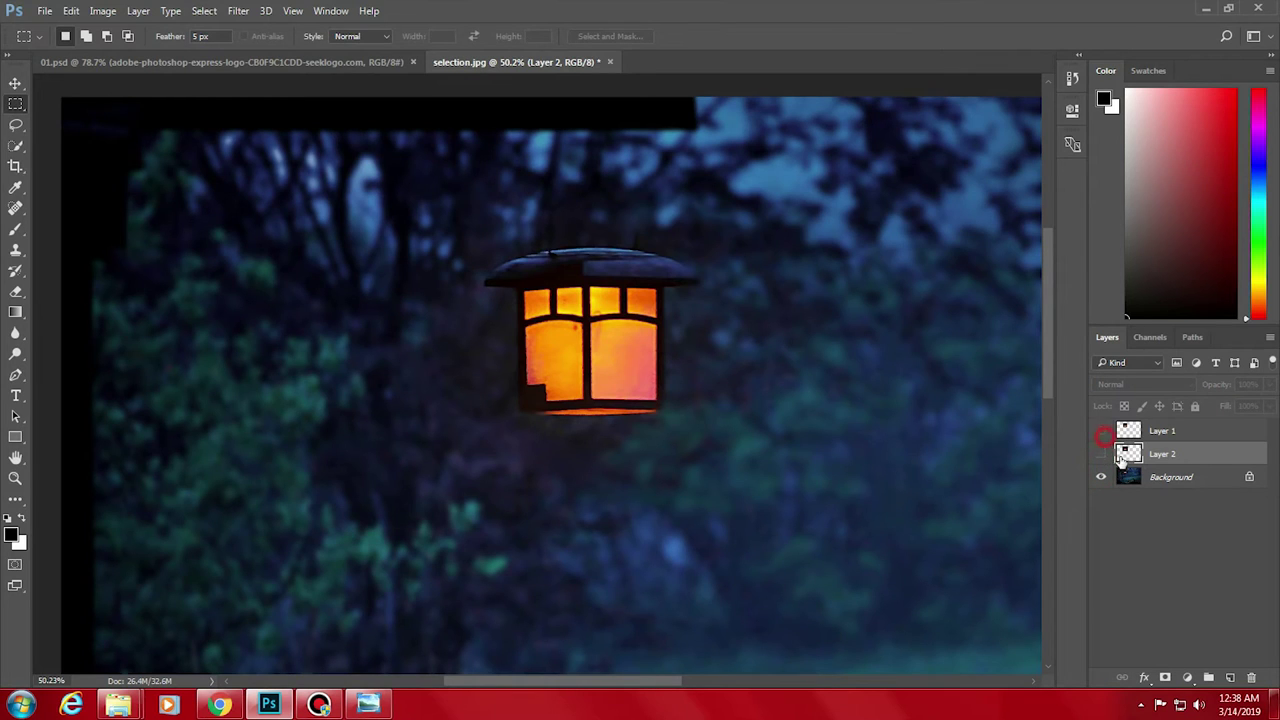
{"action": "left_click", "coordinate": [1170, 478]}
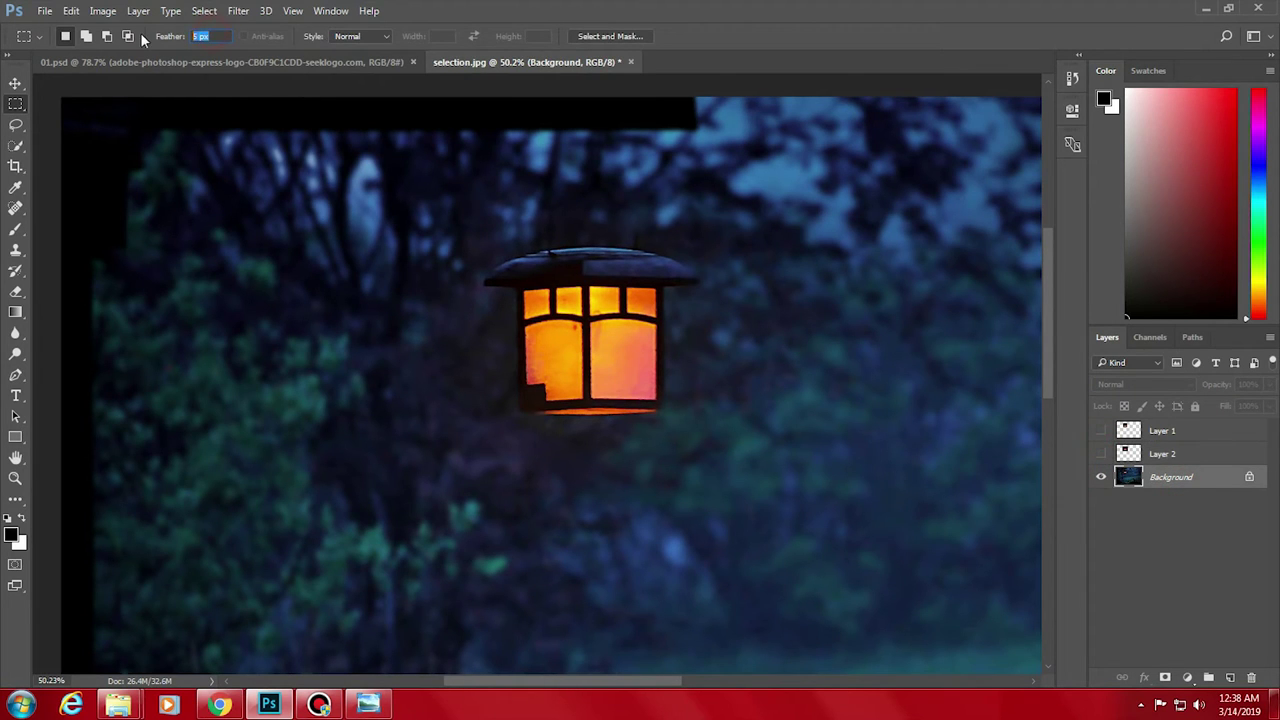
- Copy a 50 px-feathered marquee area around the lantern onto a new Layer 3
{"action": "left_click_drag", "start_coordinate": [400, 170], "coordinate": [879, 589]}
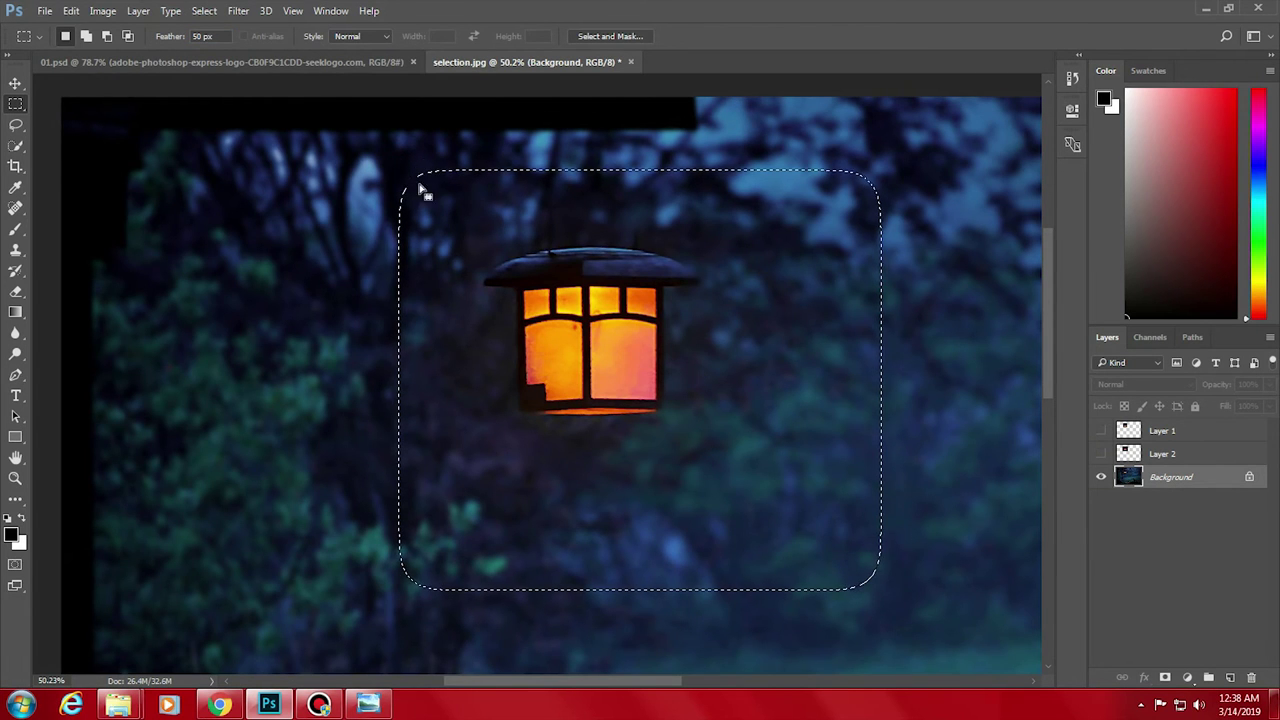
{"action": "scroll", "coordinate": [420, 188], "scroll_direction": "up", "scroll_amount": 3}
{"action": "scroll", "coordinate": [414, 180], "scroll_direction": "up", "scroll_amount": 2}
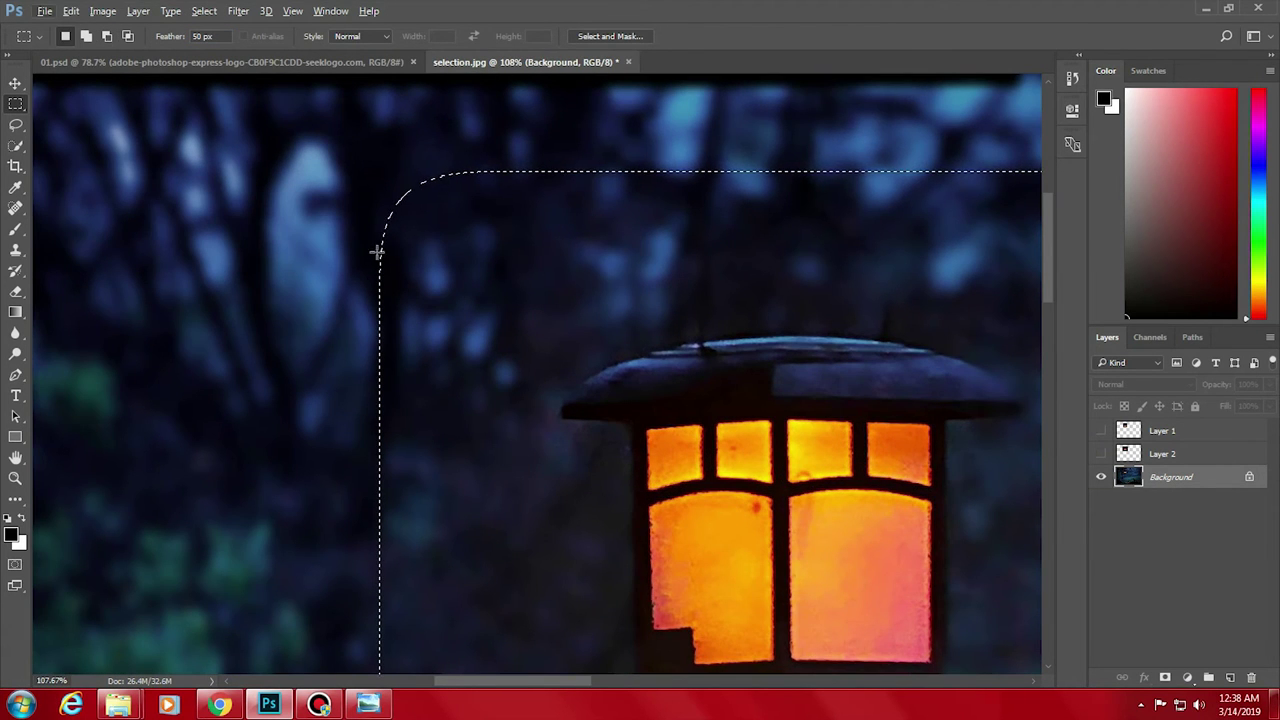
{"action": "scroll", "coordinate": [526, 220], "scroll_direction": "down", "scroll_amount": 2}
{"action": "scroll", "coordinate": [526, 220], "scroll_direction": "down", "scroll_amount": 2}
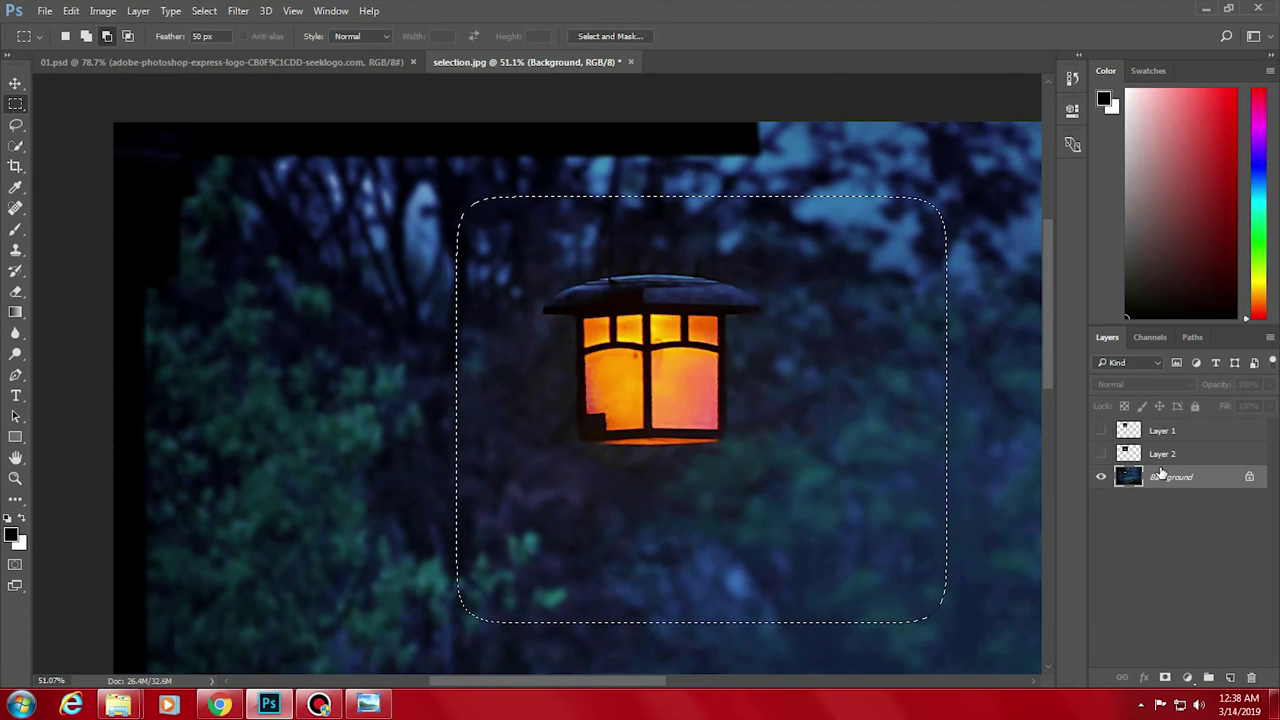
{"action": "key", "text": "ctrl+j"}
- Hide the Background and Layer 3 to inspect the feathered copy
{"action": "left_click", "coordinate": [1102, 499]}
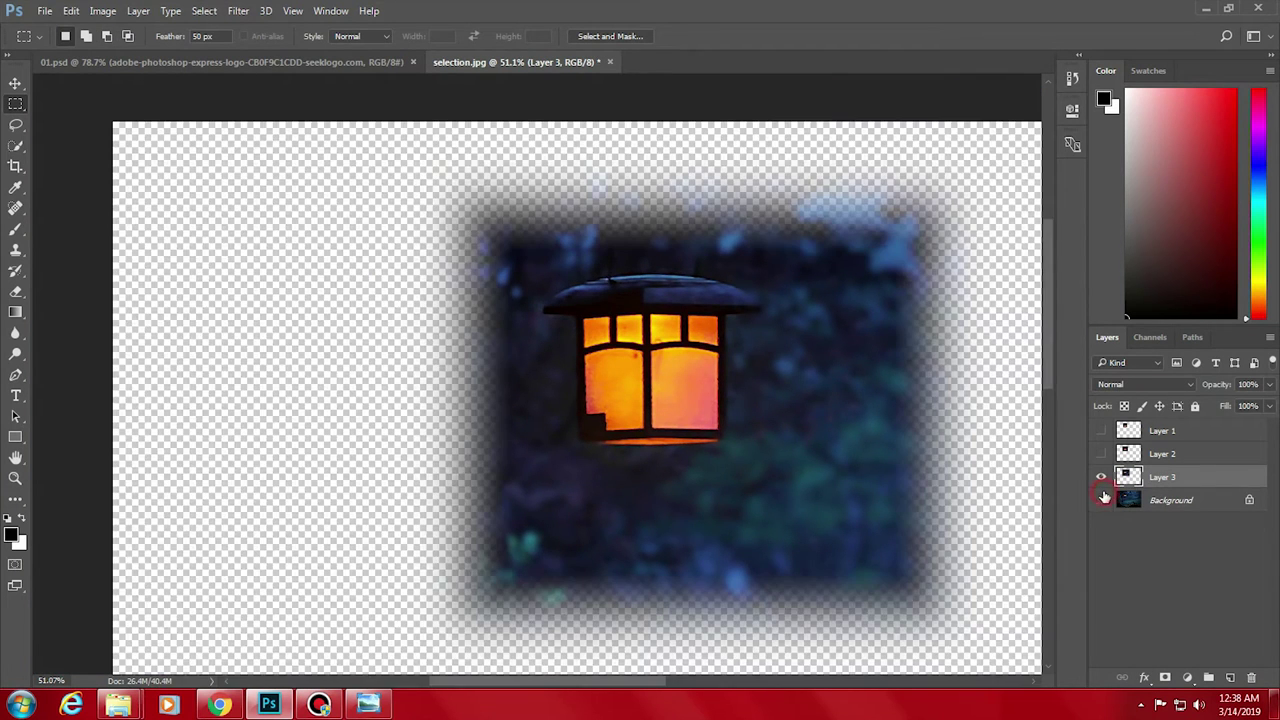
{"action": "scroll", "coordinate": [656, 313], "scroll_direction": "down", "scroll_amount": 2}
{"action": "scroll", "coordinate": [624, 347], "scroll_direction": "up", "scroll_amount": 1}
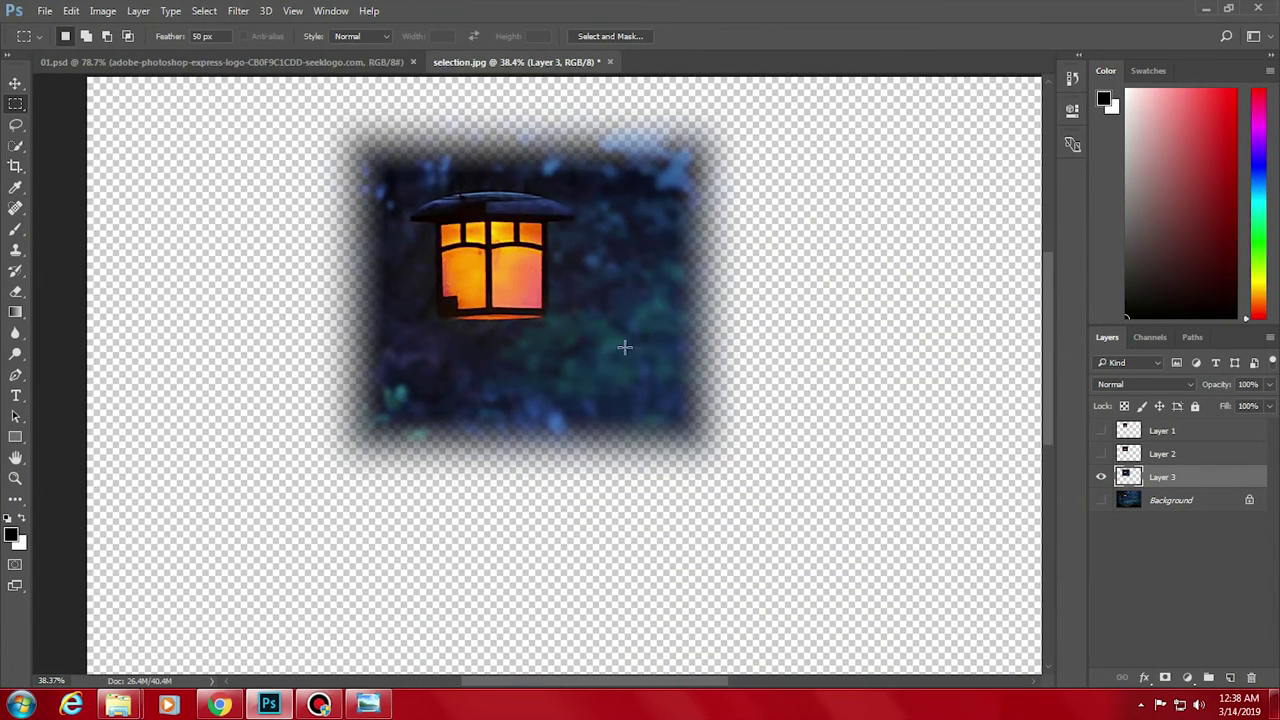
{"action": "scroll", "coordinate": [325, 420], "scroll_direction": "up", "scroll_amount": 2}
{"action": "scroll", "coordinate": [388, 425], "scroll_direction": "up", "scroll_amount": 2}
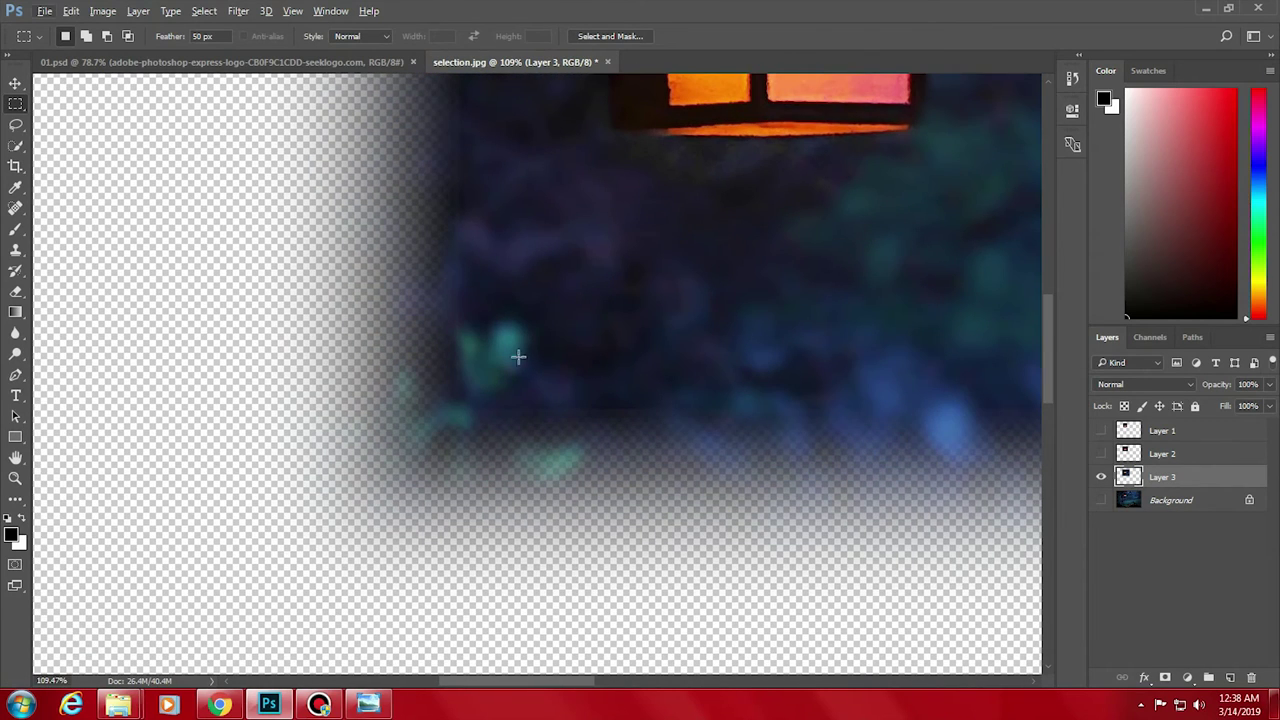
{"action": "scroll", "coordinate": [440, 440], "scroll_direction": "down", "scroll_amount": 2}
{"action": "scroll", "coordinate": [520, 371], "scroll_direction": "down", "scroll_amount": 1}
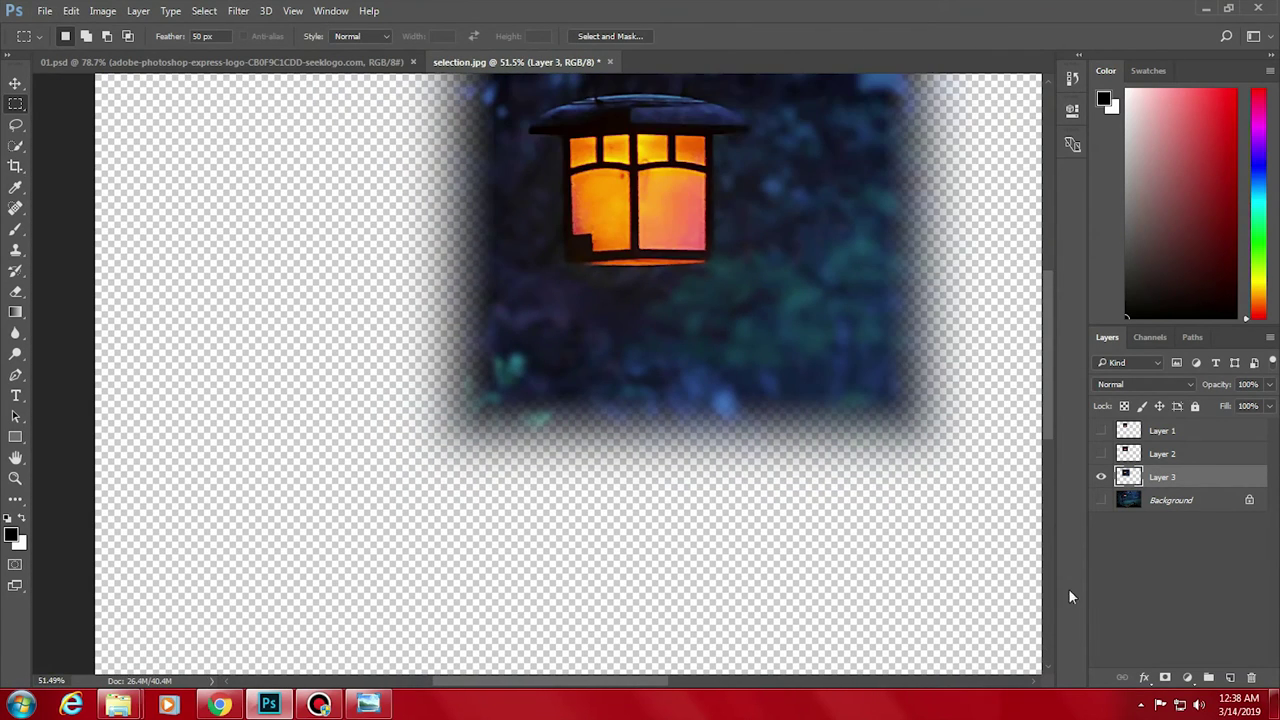
{"action": "left_click", "coordinate": [1102, 478]}
{"action": "left_click", "coordinate": [228, 36]}
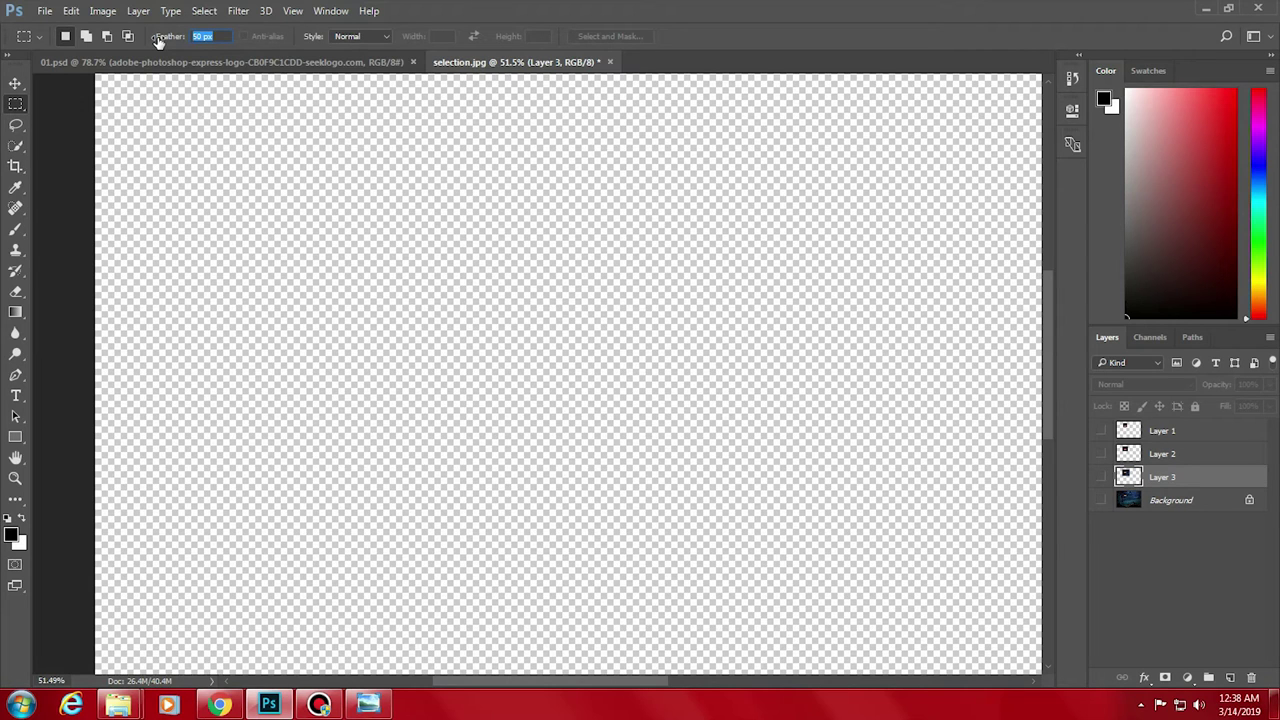
{"action": "type", "text": "0"}
- Reset Feather to 0 px and delete Layers 1, 2 and 3 together
{"action": "key", "text": "Return"}
{"action": "left_click", "coordinate": [1183, 432], "text": "shift"}
{"action": "left_click", "coordinate": [1251, 678]}
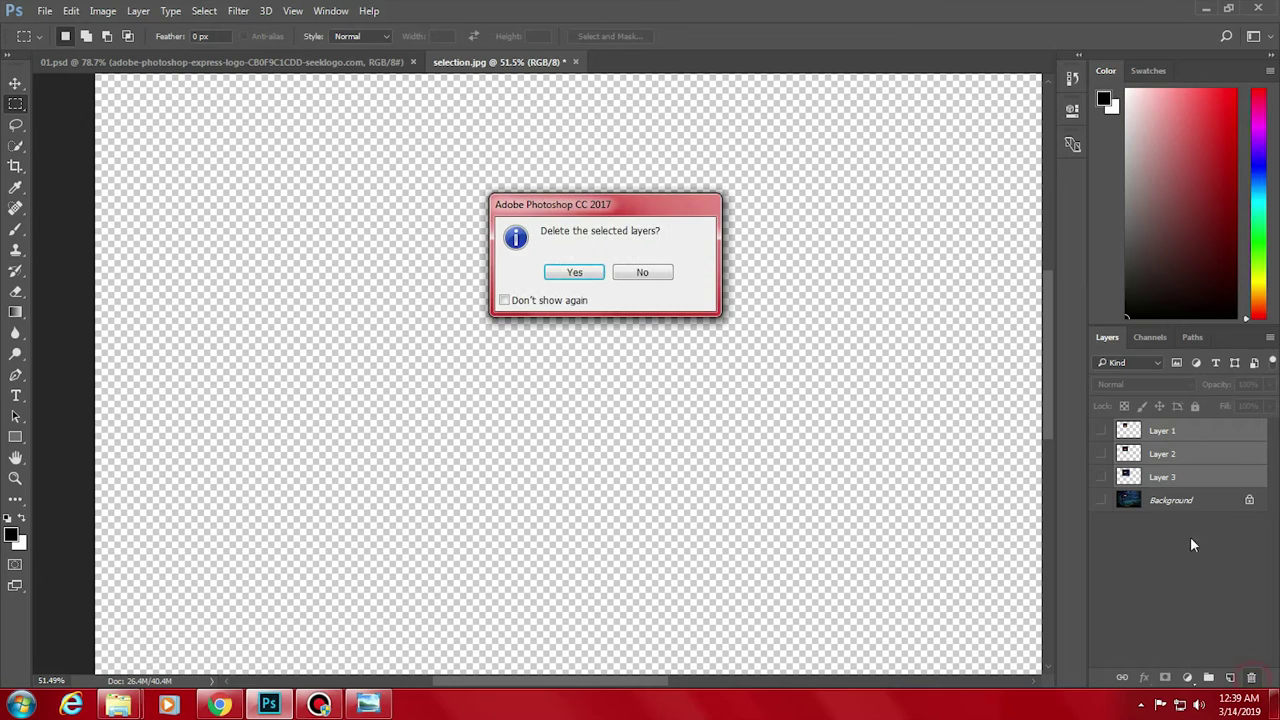
{"action": "key", "text": "Return"}
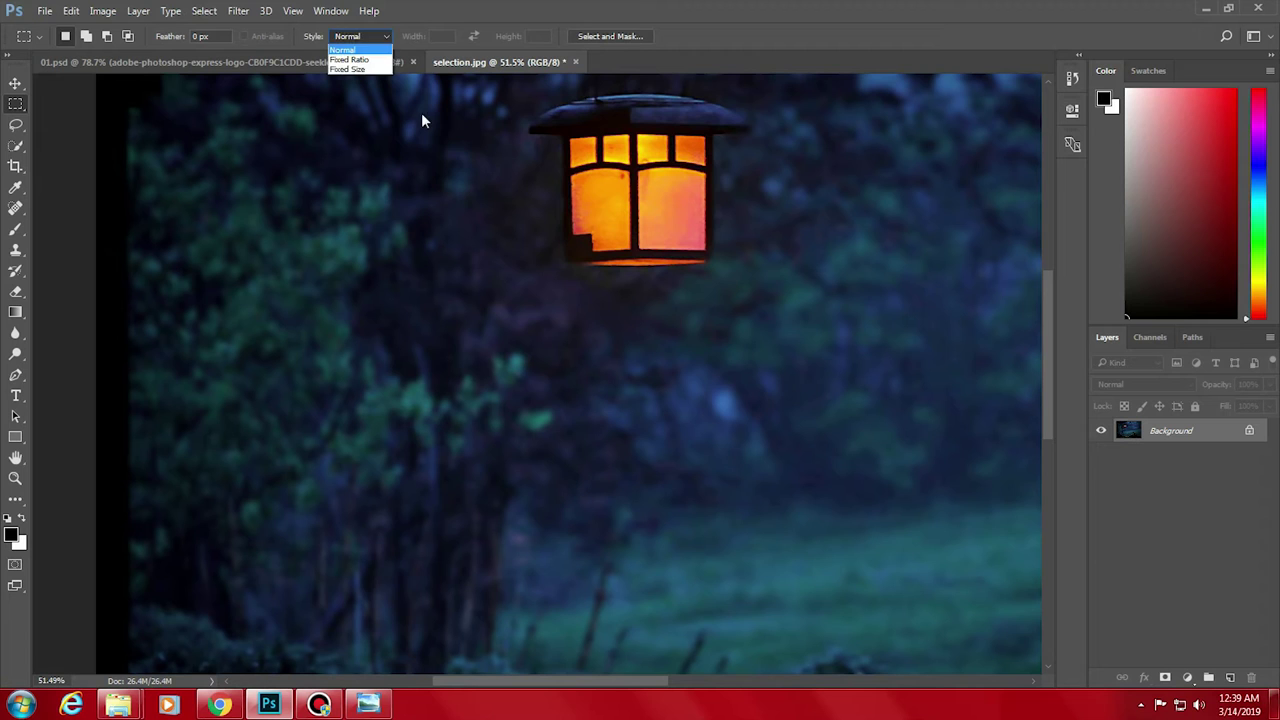
- Practise drawing and clearing several Normal-style rectangular selections on the lantern photo
{"action": "left_click", "coordinate": [394, 117]}
{"action": "left_click_drag", "start_coordinate": [394, 117], "coordinate": [900, 480]}
{"action": "left_click_drag", "start_coordinate": [100, 329], "coordinate": [600, 686]}
{"action": "left_click", "coordinate": [562, 150]}
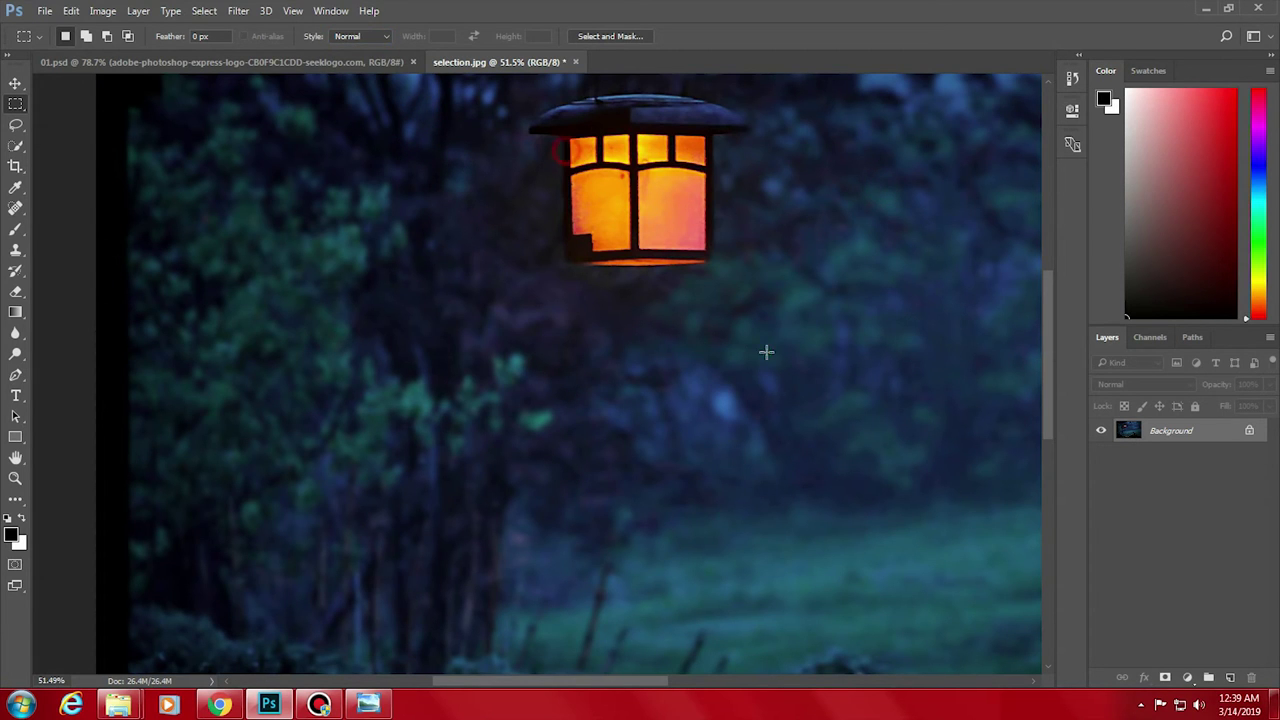
{"action": "left_click_drag", "start_coordinate": [734, 122], "coordinate": [834, 403]}
{"action": "mouse_move", "coordinate": [287, 190]}
{"action": "left_mouse_down"}
{"action": "mouse_move", "coordinate": [484, 557]}
{"action": "mouse_move", "coordinate": [470, 562]}
{"action": "left_mouse_up"}
{"action": "left_click_drag", "start_coordinate": [540, 206], "coordinate": [731, 591]}
{"action": "left_click_drag", "start_coordinate": [276, 147], "coordinate": [306, 214]}
{"action": "left_click_drag", "start_coordinate": [420, 372], "coordinate": [419, 322]}
{"action": "left_click_drag", "start_coordinate": [460, 165], "coordinate": [494, 203]}
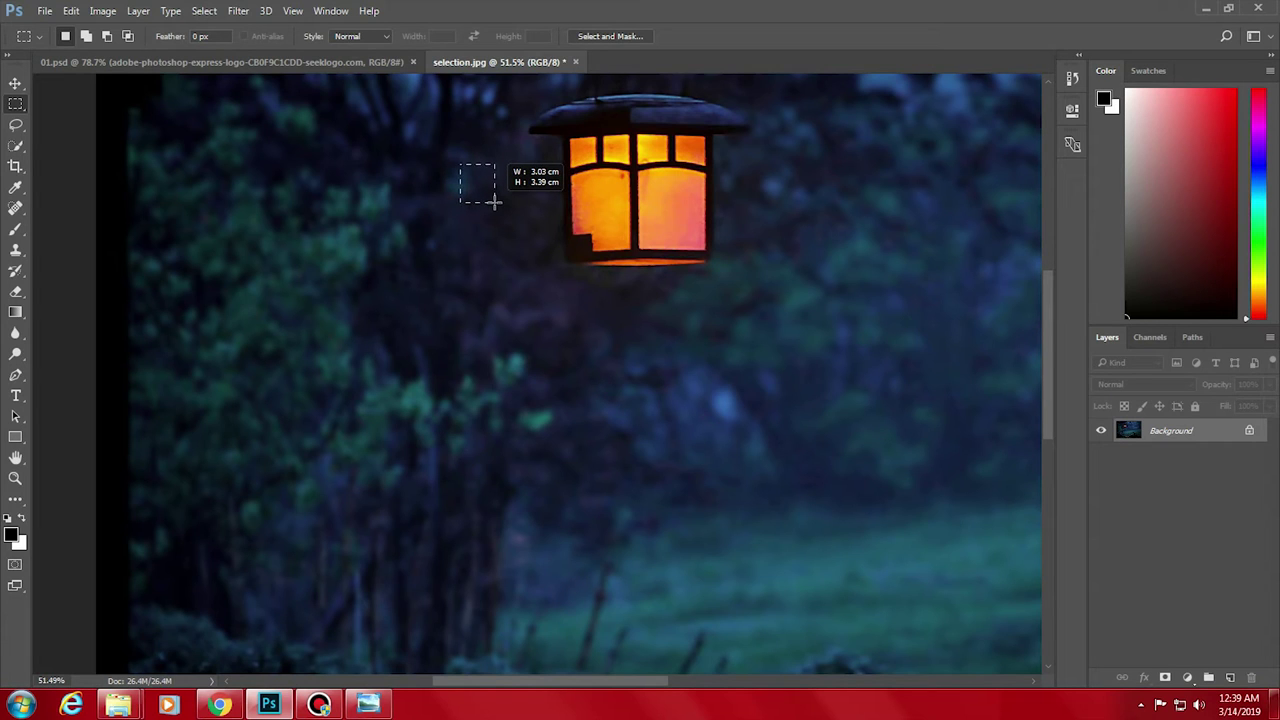
{"action": "mouse_move", "coordinate": [494, 202]}
{"action": "left_mouse_down"}
{"action": "mouse_move", "coordinate": [508, 209]}
{"action": "mouse_move", "coordinate": [511, 251]}
{"action": "mouse_move", "coordinate": [523, 234]}
{"action": "mouse_move", "coordinate": [500, 206]}
{"action": "mouse_move", "coordinate": [520, 227]}
{"action": "left_mouse_up"}
{"action": "left_click", "coordinate": [437, 229]}
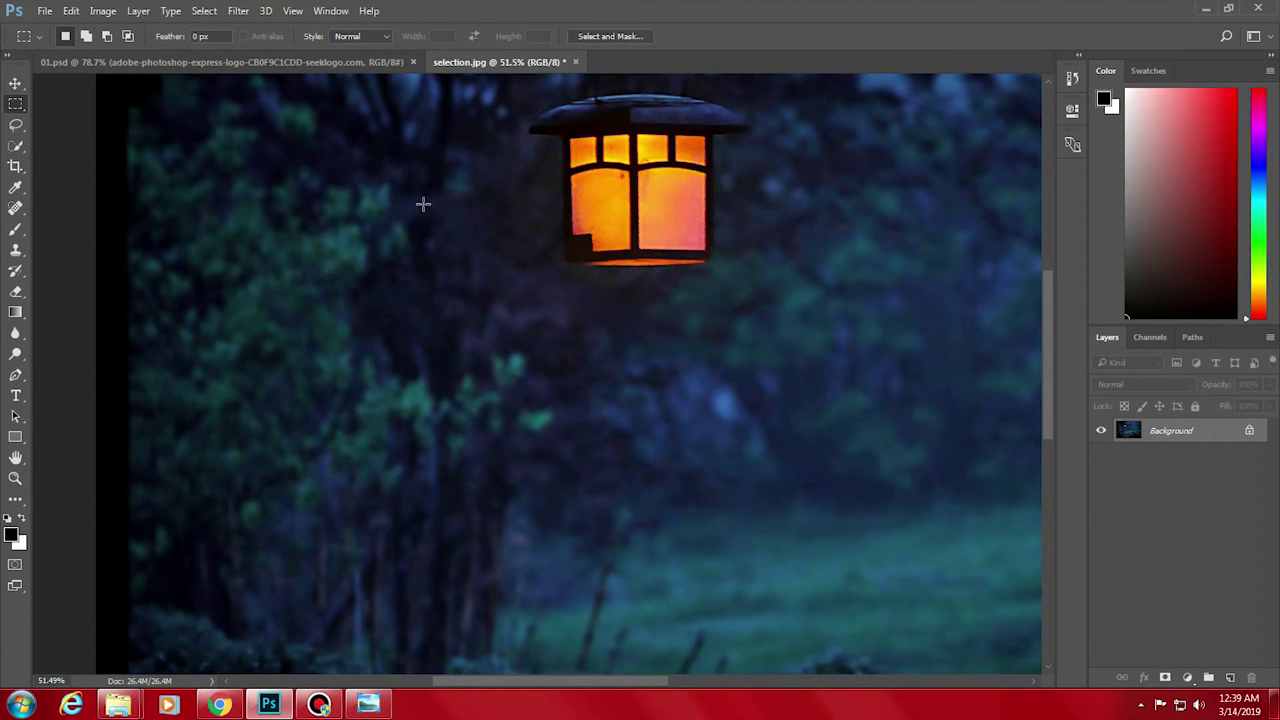
- Draw and clear a taller rectangle and two square selections
{"action": "mouse_move", "coordinate": [387, 161]}
{"action": "left_mouse_down"}
{"action": "mouse_move", "coordinate": [477, 286]}
{"action": "mouse_move", "coordinate": [469, 217]}
{"action": "mouse_move", "coordinate": [446, 206]}
{"action": "mouse_move", "coordinate": [423, 274]}
{"action": "mouse_move", "coordinate": [501, 287]}
{"action": "mouse_move", "coordinate": [514, 200]}
{"action": "mouse_move", "coordinate": [514, 265]}
{"action": "left_mouse_up"}
{"action": "left_click", "coordinate": [577, 396]}
{"action": "mouse_move", "coordinate": [435, 210]}
{"action": "left_mouse_down"}
{"action": "mouse_move", "coordinate": [519, 357]}
{"action": "mouse_move", "coordinate": [623, 466]}
{"action": "left_mouse_up"}
{"action": "left_click", "coordinate": [701, 334]}
{"action": "left_click_drag", "start_coordinate": [311, 171], "coordinate": [572, 404]}
{"action": "left_click", "coordinate": [656, 384]}
- With the Elliptical Marquee, draw a tall ellipse, then a circle left of the lantern
{"action": "right_click", "coordinate": [15, 103]}
{"action": "left_click", "coordinate": [70, 127]}
{"action": "mouse_move", "coordinate": [330, 195]}
{"action": "left_mouse_down"}
{"action": "mouse_move", "coordinate": [477, 446]}
{"action": "mouse_move", "coordinate": [446, 560]}
{"action": "left_mouse_up"}
{"action": "key", "text": "ctrl+d"}
{"action": "left_click_drag", "start_coordinate": [290, 215], "coordinate": [632, 558]}
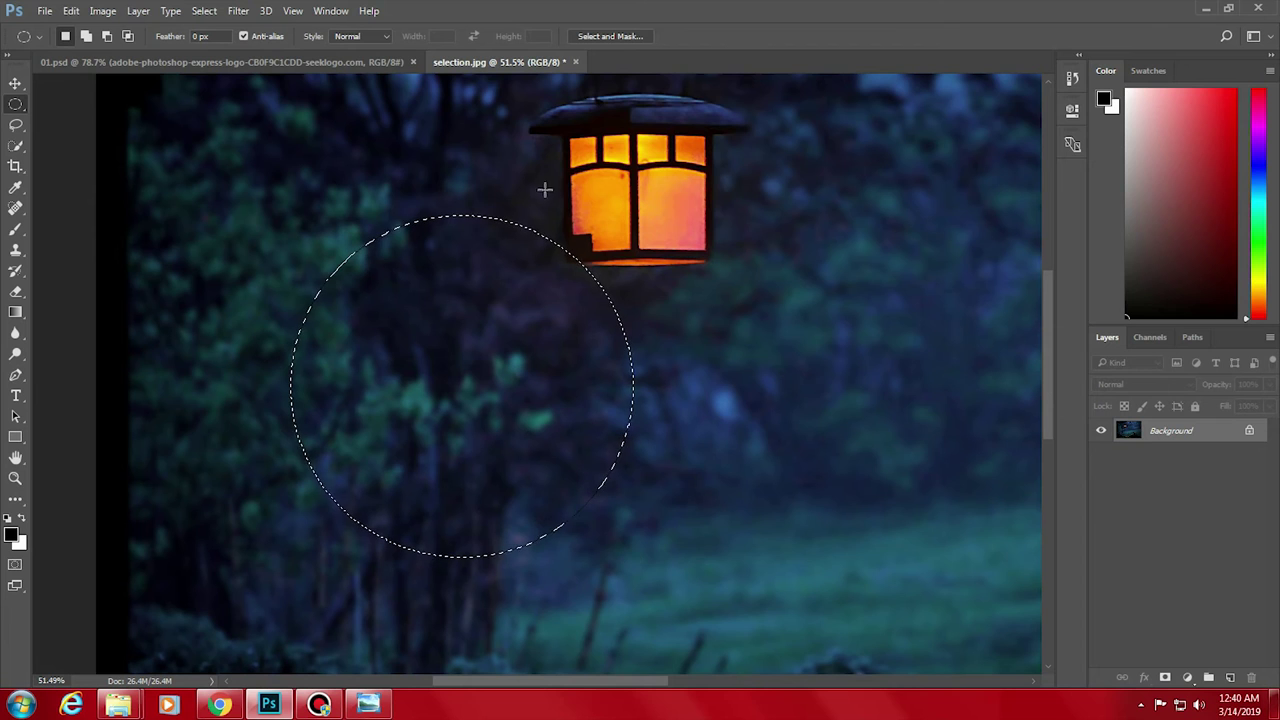
{"action": "left_click", "coordinate": [533, 158]}
- Set the Rectangular Marquee Style to Fixed Ratio and draw a 1:2 selection
{"action": "right_click", "coordinate": [18, 104]}
{"action": "left_click", "coordinate": [70, 105]}
{"action": "left_click", "coordinate": [362, 37]}
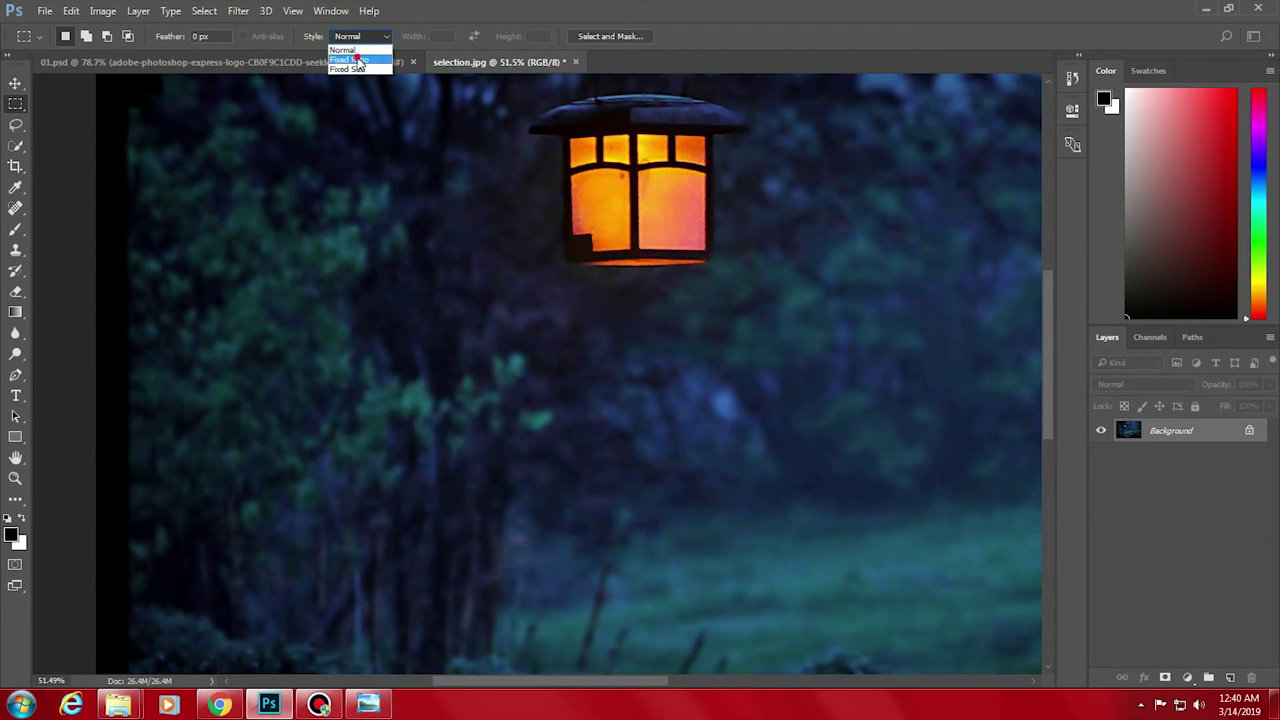
{"action": "left_click", "coordinate": [349, 59]}
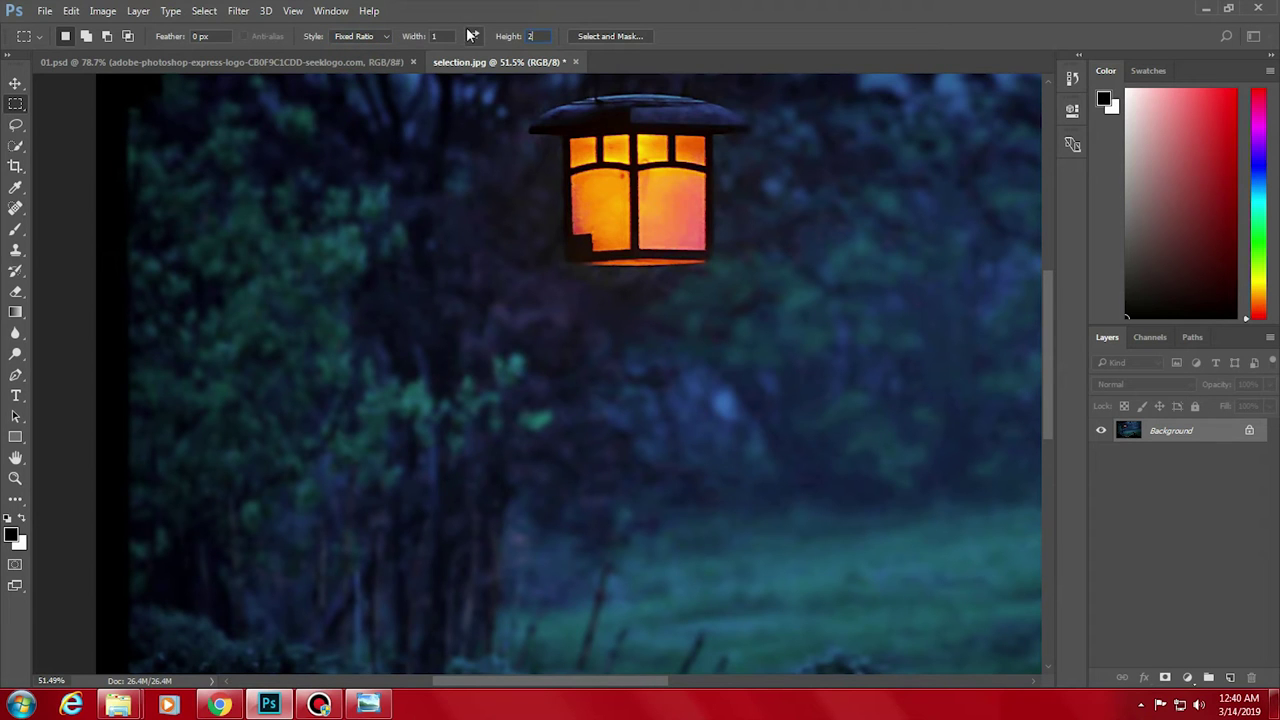
{"action": "mouse_move", "coordinate": [410, 210]}
{"action": "left_mouse_down"}
{"action": "mouse_move", "coordinate": [251, 397]}
{"action": "mouse_move", "coordinate": [658, 375]}
{"action": "mouse_move", "coordinate": [673, 418]}
{"action": "mouse_move", "coordinate": [629, 398]}
{"action": "left_mouse_up"}
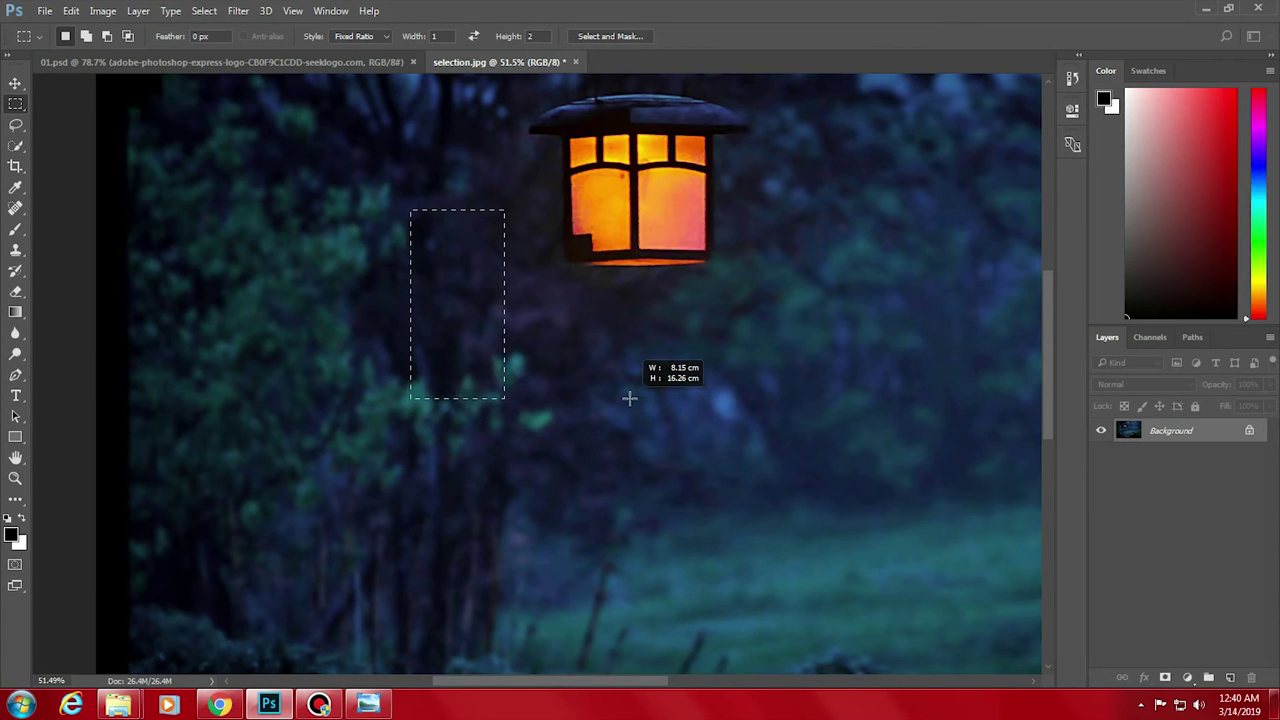
{"action": "mouse_move", "coordinate": [629, 398]}
{"action": "left_mouse_down"}
{"action": "mouse_move", "coordinate": [699, 432]}
{"action": "mouse_move", "coordinate": [677, 426]}
{"action": "left_mouse_up"}
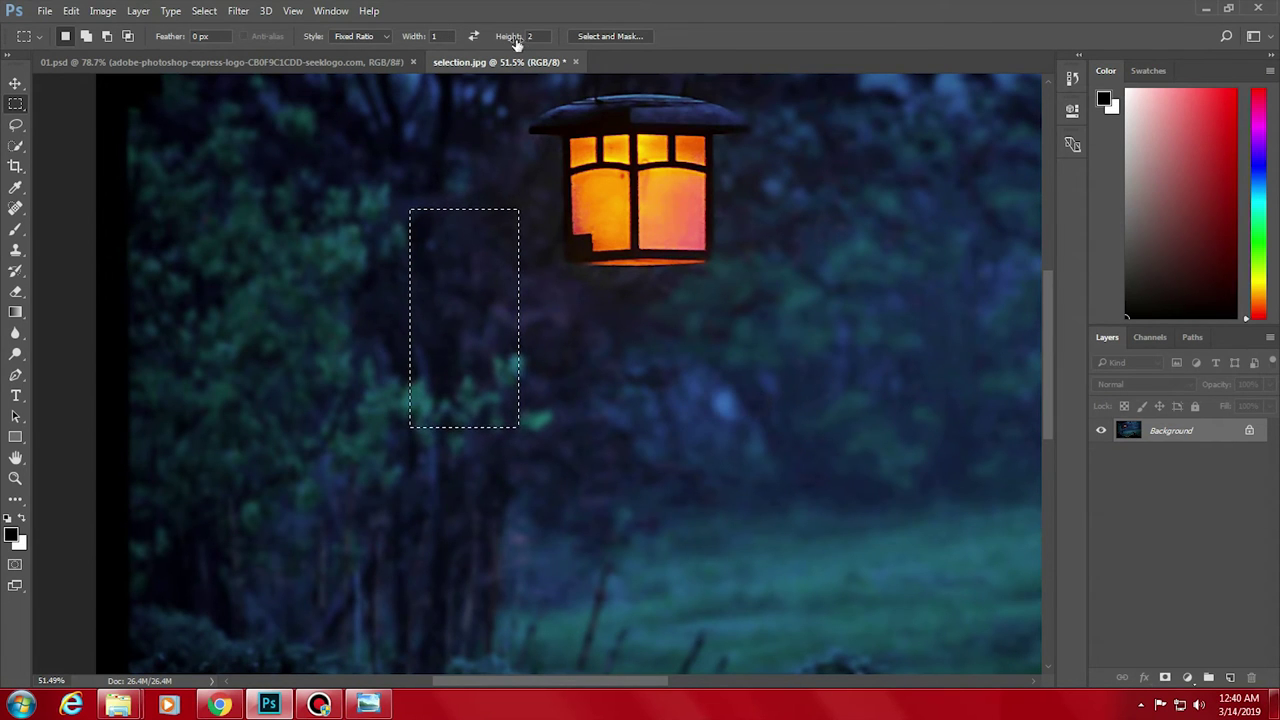
- Change the ratio to 1:1, draw a square selection, then set Style to Fixed Size
{"action": "double_click", "coordinate": [532, 36]}
{"action": "type", "text": "1"}
{"action": "left_click", "coordinate": [622, 421]}
{"action": "mouse_move", "coordinate": [358, 204]}
{"action": "left_mouse_down"}
{"action": "mouse_move", "coordinate": [665, 337]}
{"action": "mouse_move", "coordinate": [871, 477]}
{"action": "mouse_move", "coordinate": [691, 283]}
{"action": "mouse_move", "coordinate": [863, 494]}
{"action": "mouse_move", "coordinate": [649, 245]}
{"action": "mouse_move", "coordinate": [903, 417]}
{"action": "mouse_move", "coordinate": [700, 311]}
{"action": "mouse_move", "coordinate": [890, 405]}
{"action": "left_mouse_up"}
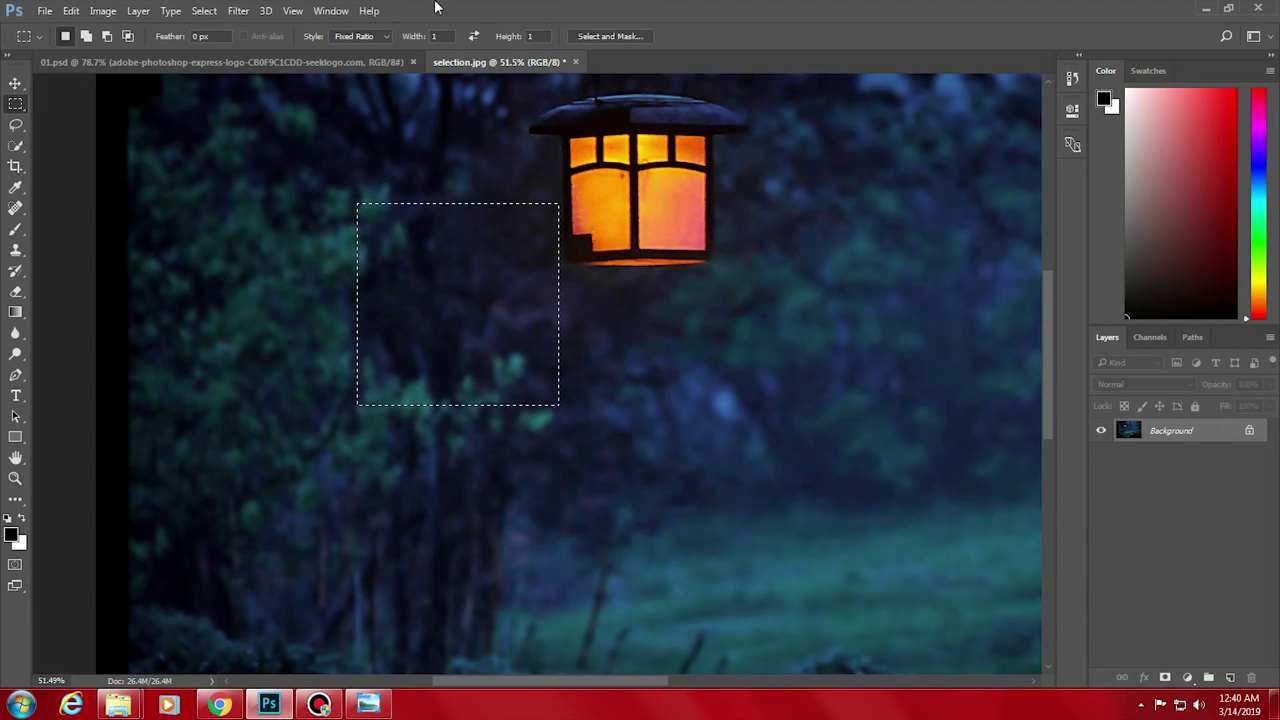
{"action": "left_click", "coordinate": [360, 36]}
{"action": "left_click", "coordinate": [369, 70]}
- Place several 64 × 64 px fixed-size selections near the lantern
{"action": "left_click", "coordinate": [670, 248]}
{"action": "key", "text": "ctrl+d"}
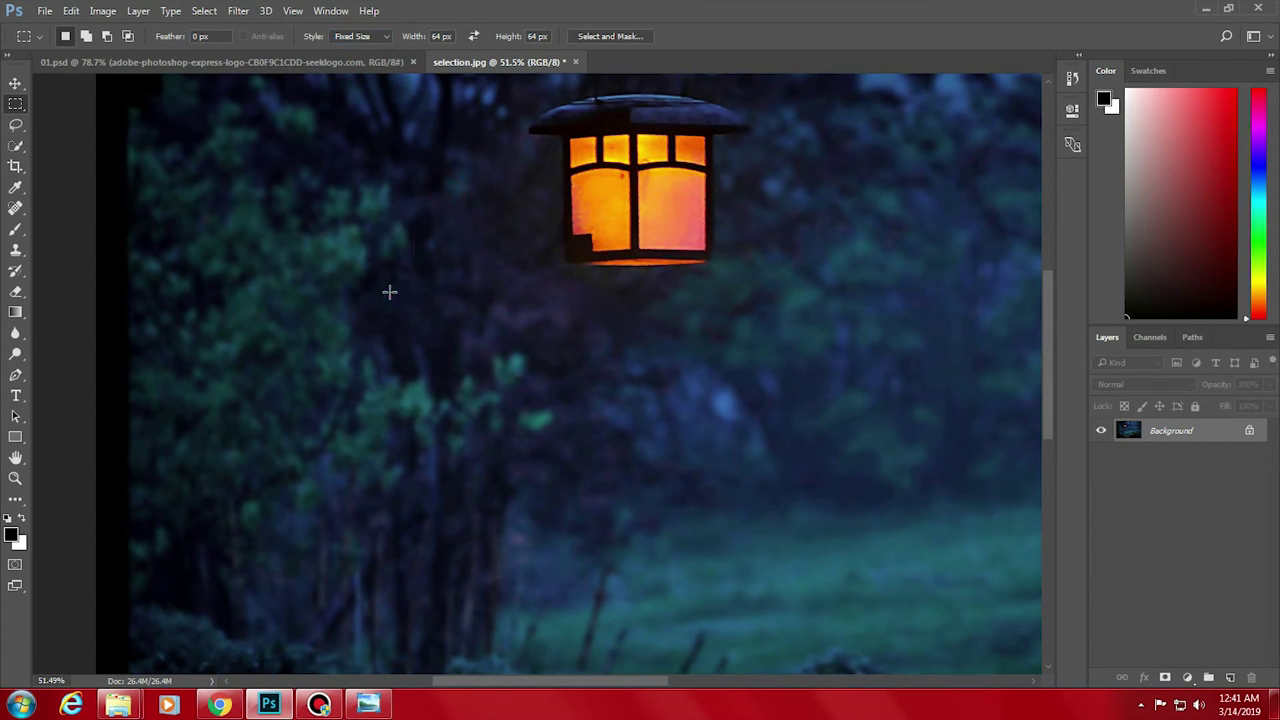
{"action": "left_click", "coordinate": [343, 193]}
{"action": "left_click", "coordinate": [447, 282]}
{"action": "left_click", "coordinate": [381, 177]}
{"action": "left_click", "coordinate": [409, 263]}
- Change the fixed width to 400 px and place 400 × 64 px selections
{"action": "type", "text": "00"}
{"action": "left_click", "coordinate": [561, 391]}
{"action": "left_click", "coordinate": [383, 331]}
{"action": "left_click", "coordinate": [400, 400]}
{"action": "left_click", "coordinate": [469, 317]}
{"action": "left_click", "coordinate": [638, 374]}
{"action": "left_click", "coordinate": [392, 321]}
- Return Style to Normal, draw a free rectangle left of the lantern, and clear it
{"action": "left_click", "coordinate": [355, 36]}
{"action": "left_click", "coordinate": [350, 47]}
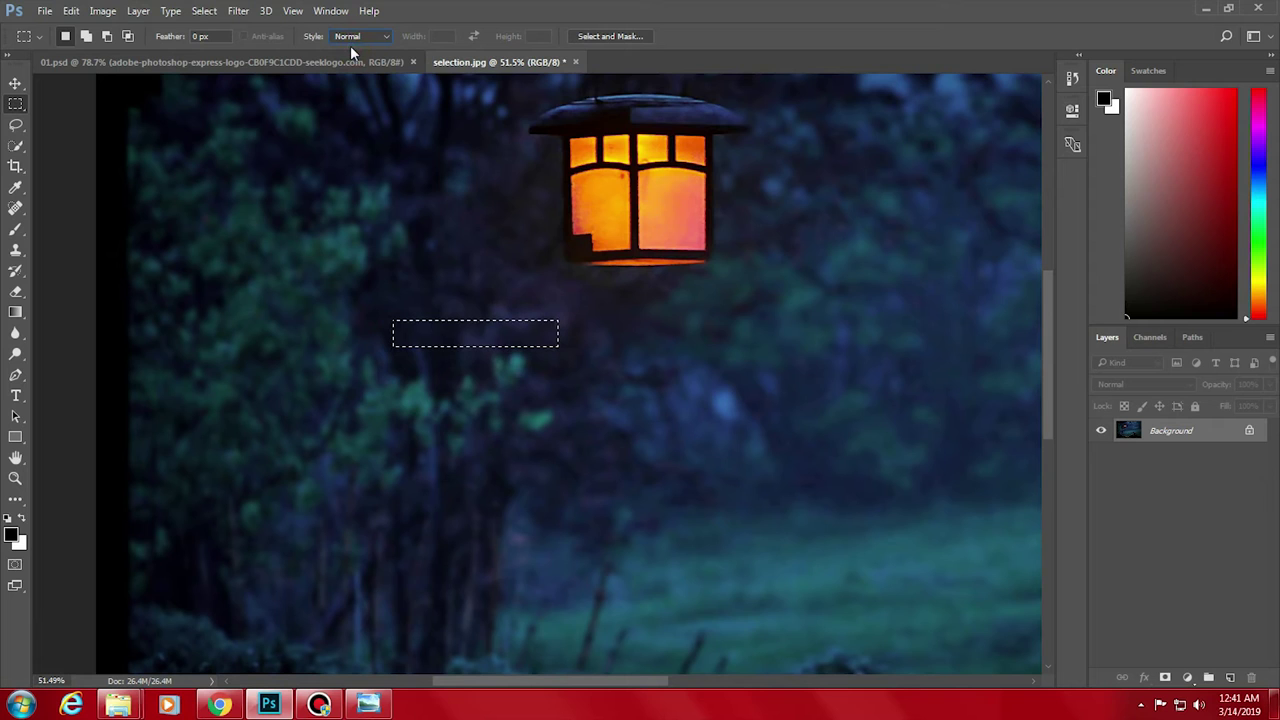
{"action": "left_click", "coordinate": [491, 126]}
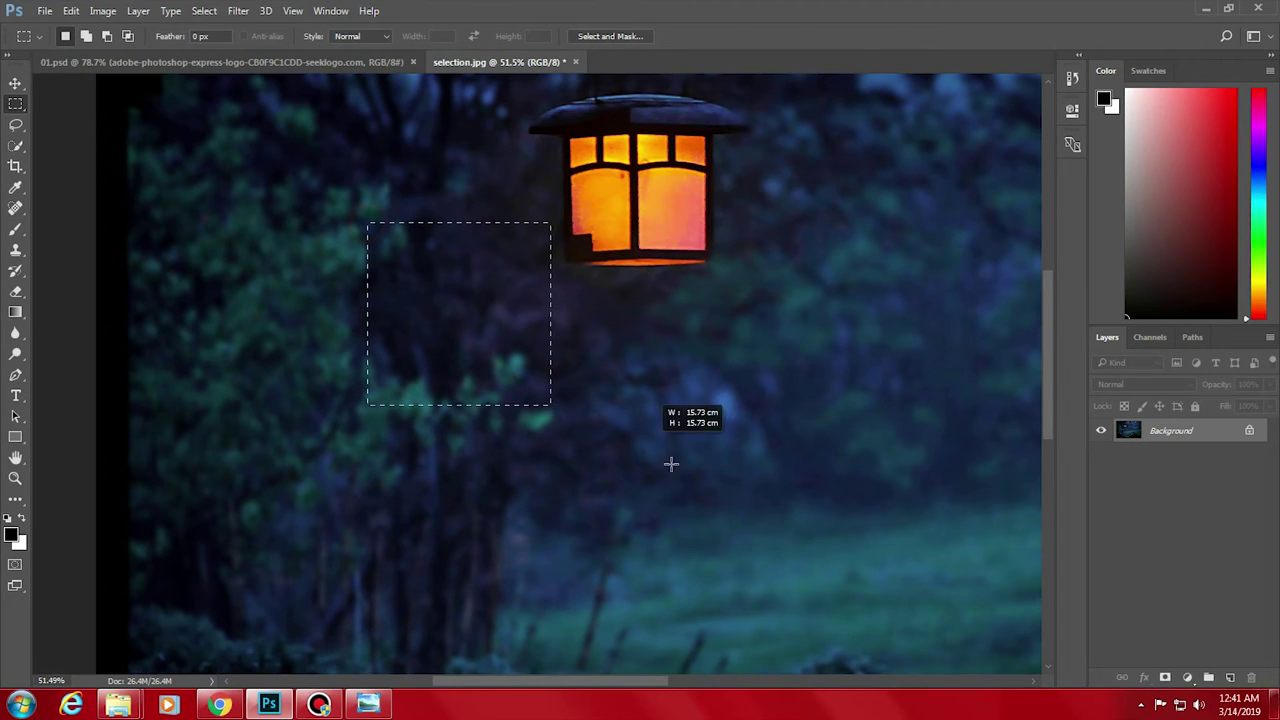
{"action": "left_click_drag", "start_coordinate": [367, 222], "coordinate": [637, 491]}
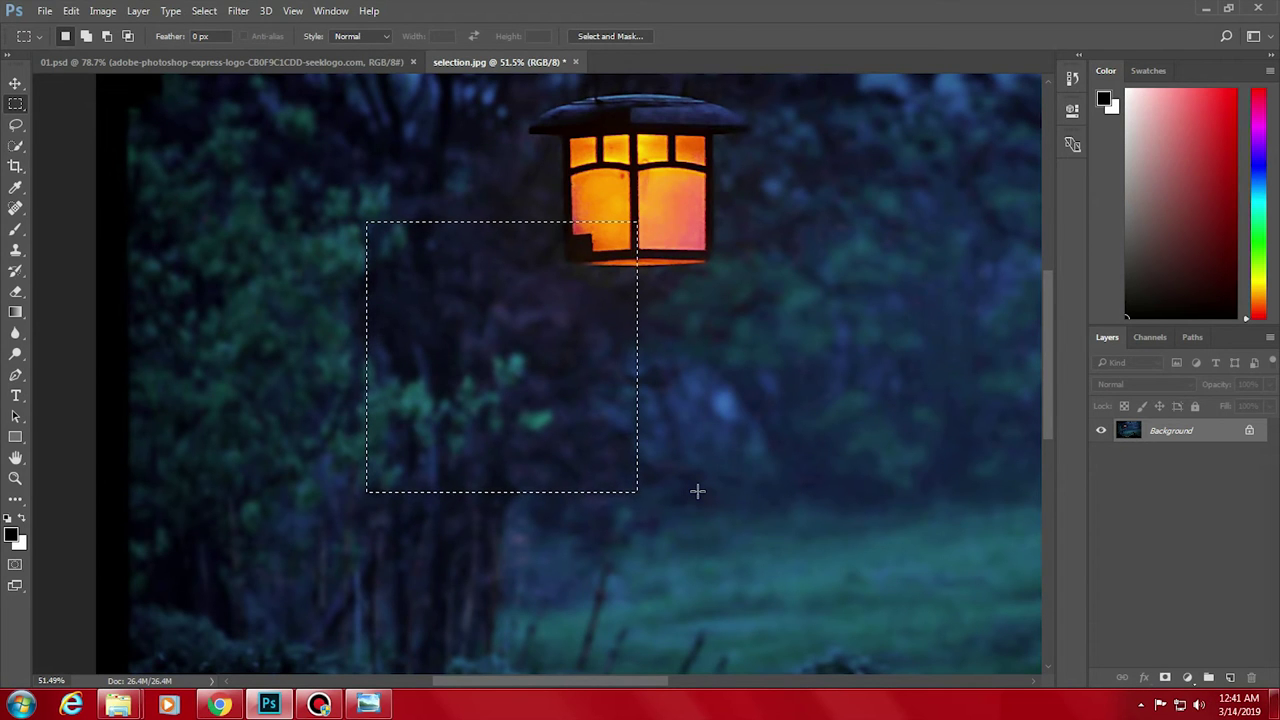
{"action": "left_click", "coordinate": [718, 480]}
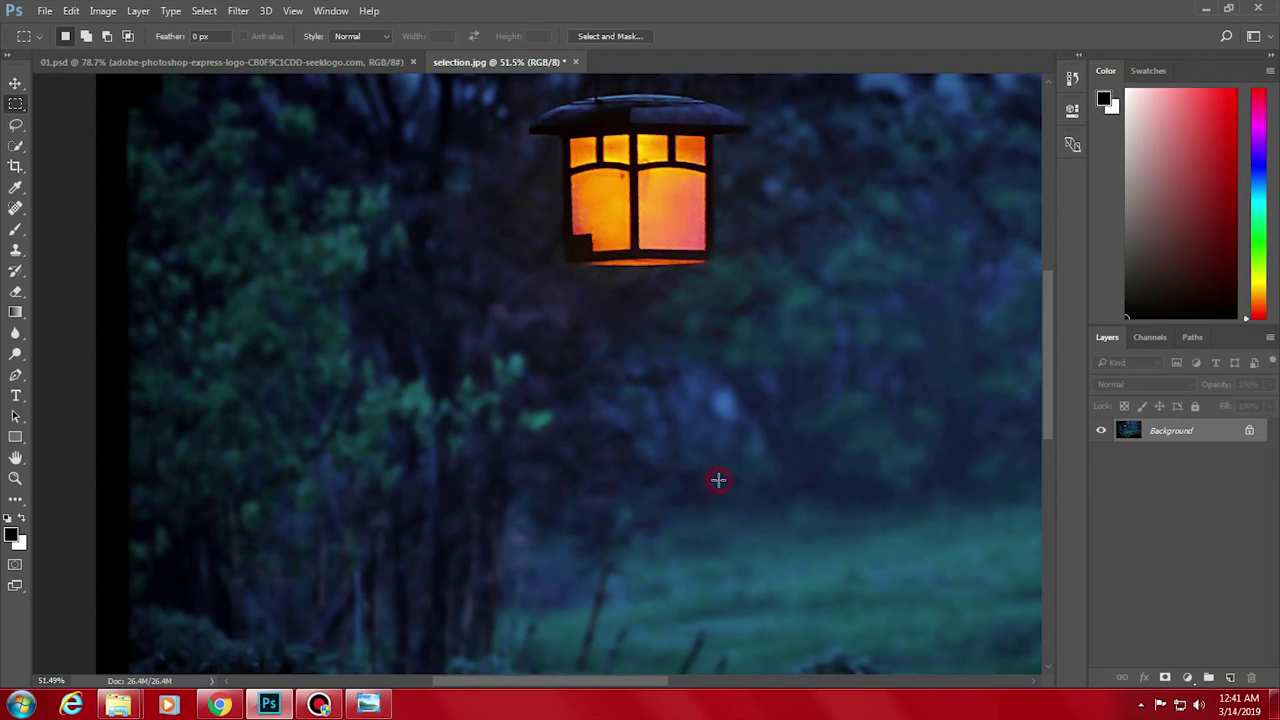
- On the selection.jpg tab, drag a rectangle around the lantern's lit window
{"action": "left_click", "coordinate": [112, 62]}
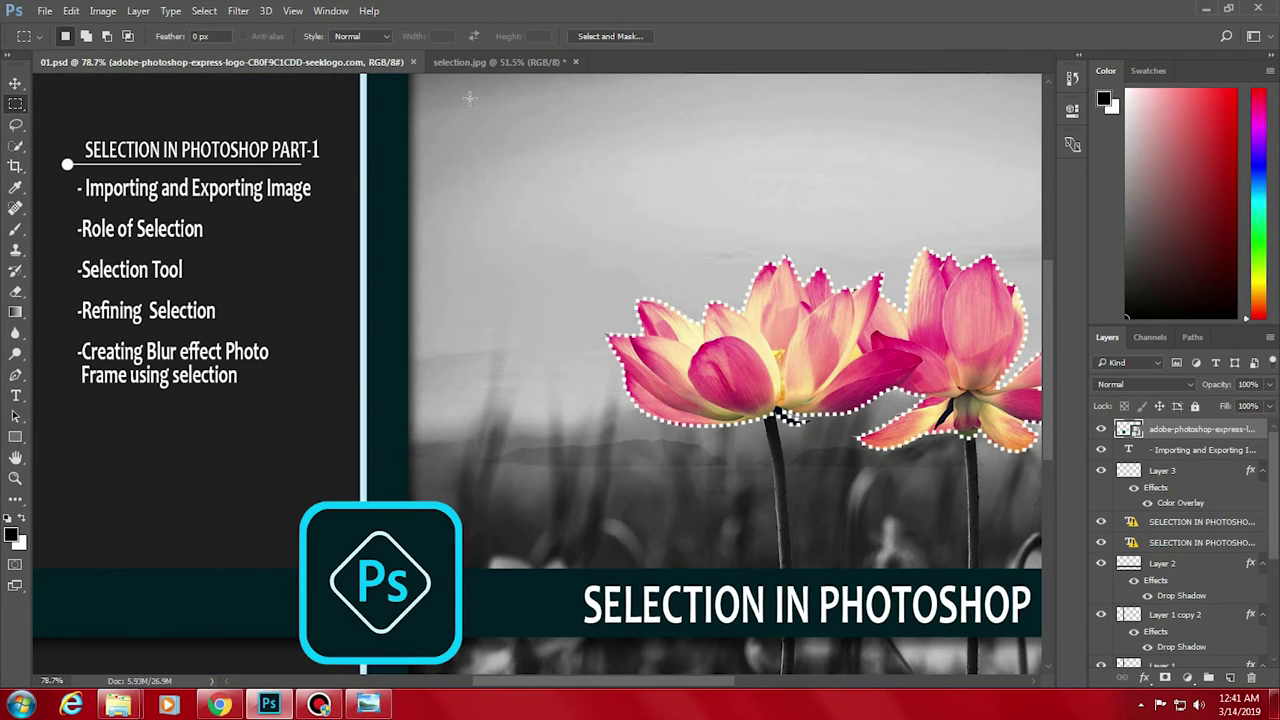
{"action": "left_click", "coordinate": [494, 62]}
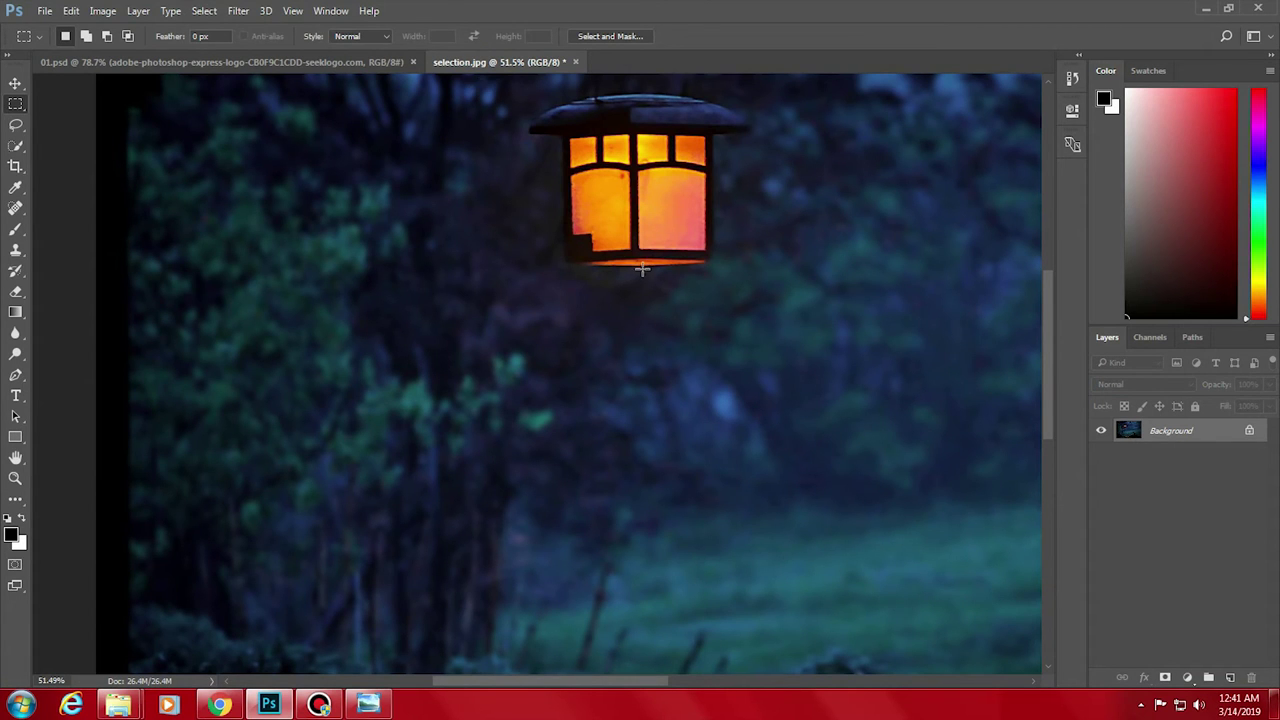
{"action": "scroll", "coordinate": [642, 268], "scroll_direction": "up", "scroll_amount": 2}
{"action": "scroll", "coordinate": [660, 275], "scroll_direction": "up", "scroll_amount": 1, "text": "alt"}
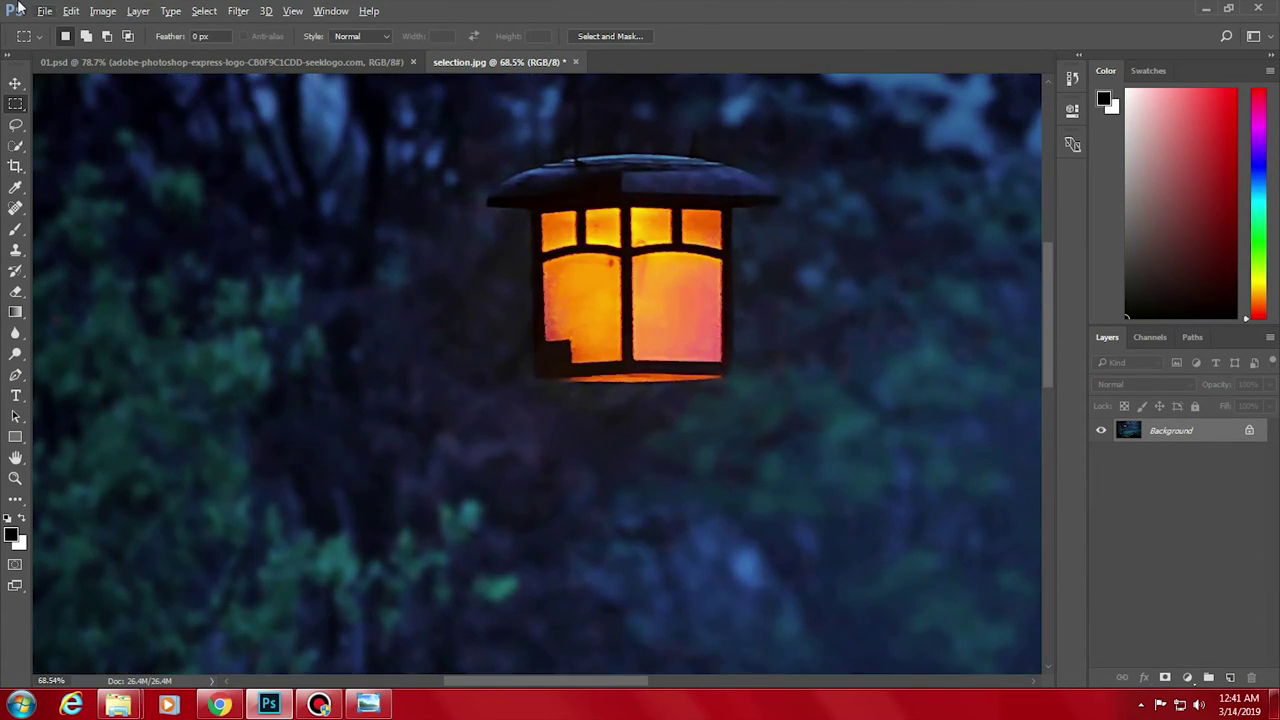
{"action": "left_click", "coordinate": [100, 62]}
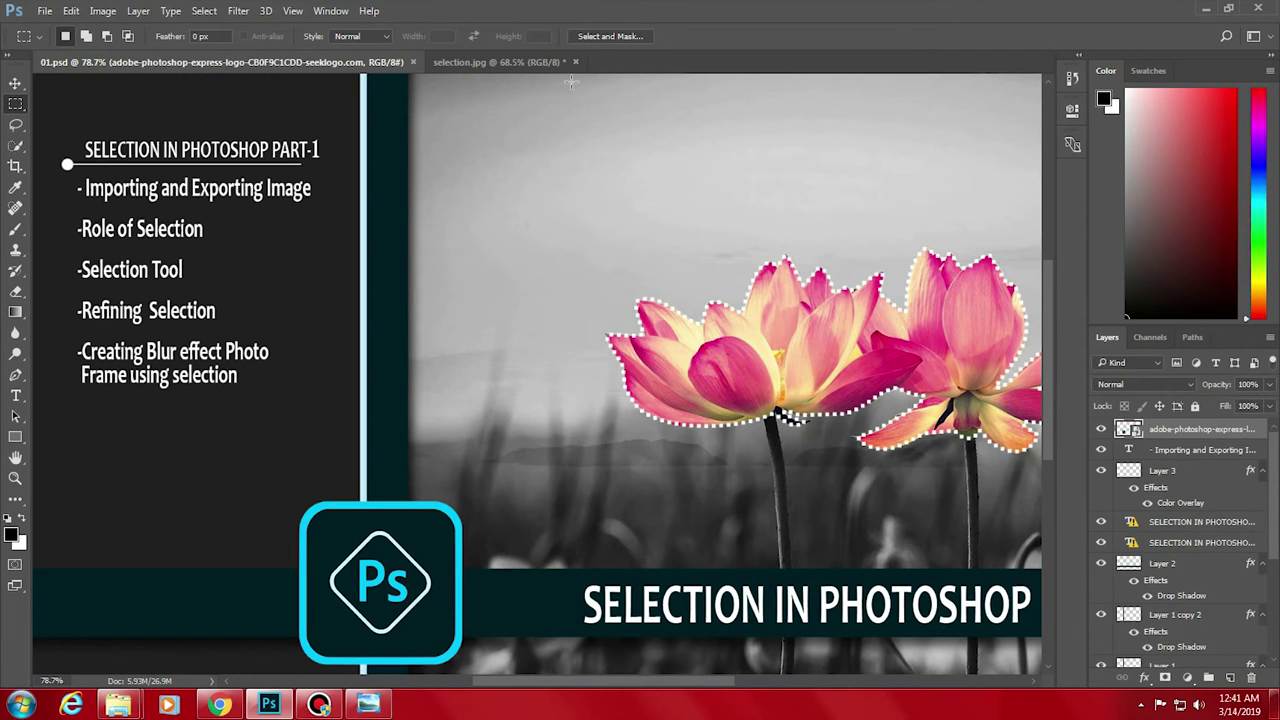
{"action": "left_click", "coordinate": [540, 62]}
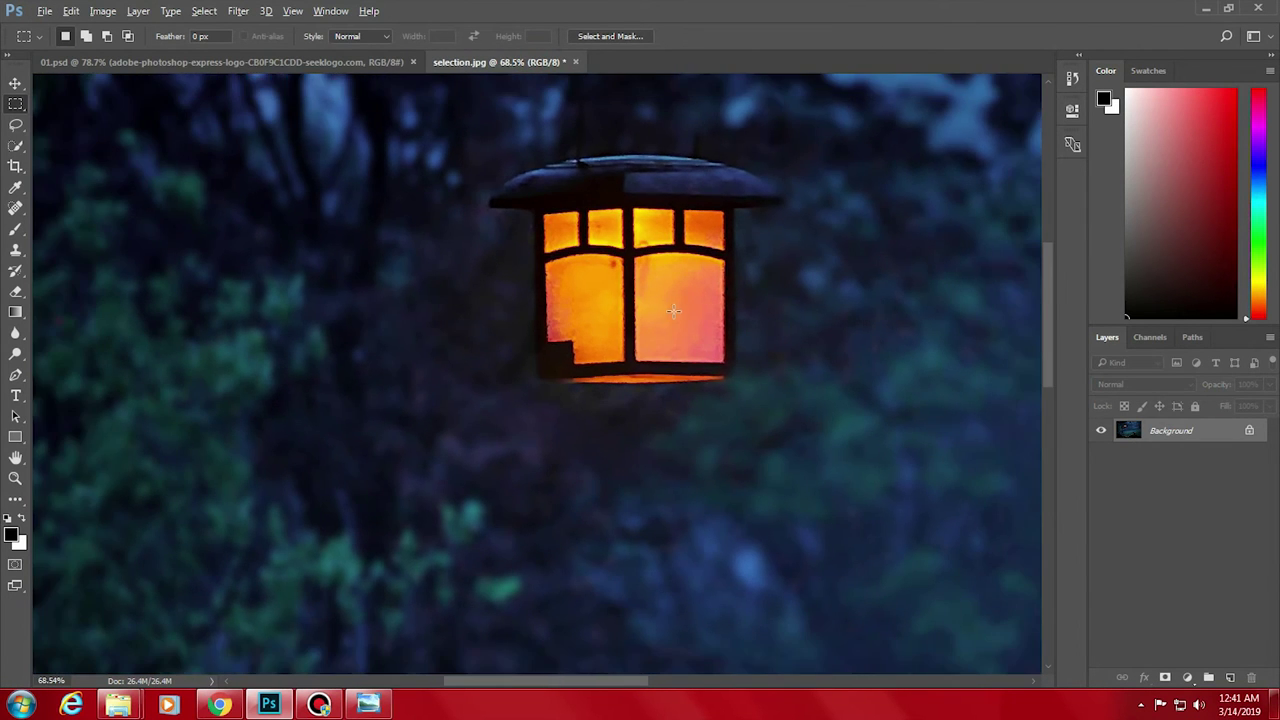
{"action": "scroll", "coordinate": [531, 214], "scroll_direction": "up", "scroll_amount": 2, "text": "alt"}
{"action": "left_click_drag", "start_coordinate": [531, 214], "coordinate": [770, 412]}
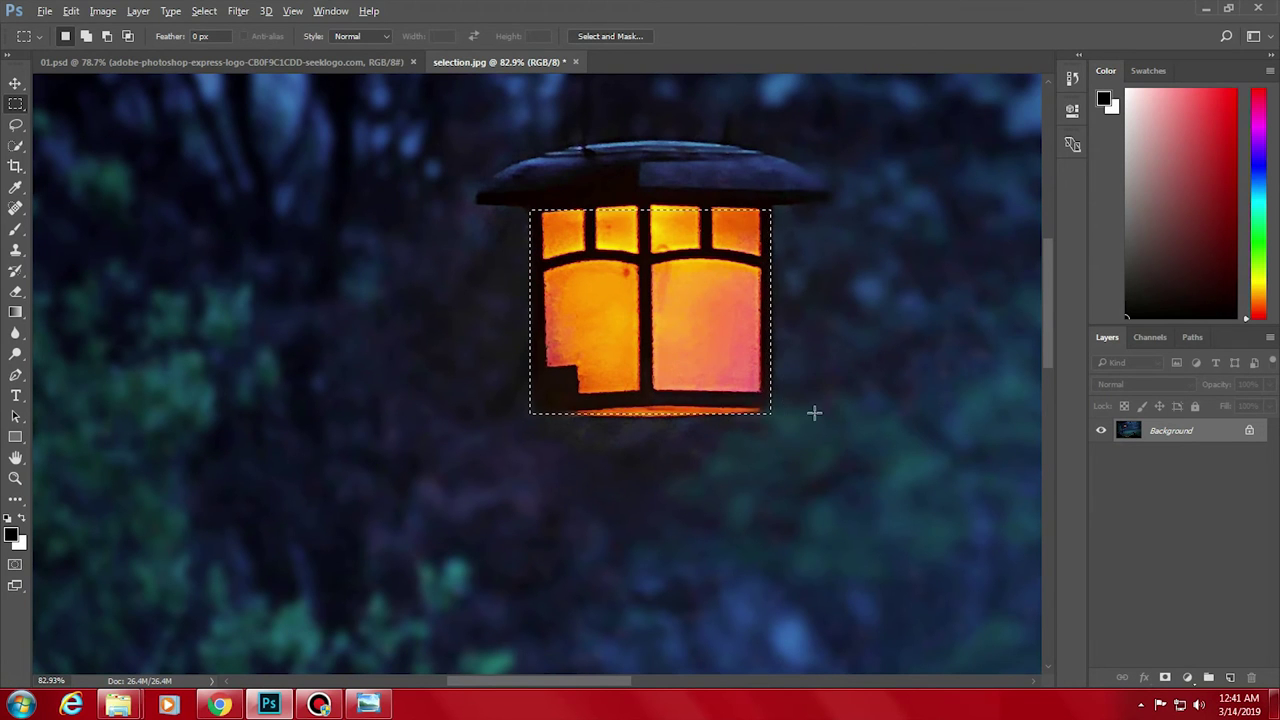
{"action": "scroll", "coordinate": [790, 418], "scroll_direction": "up", "scroll_amount": 6, "text": "alt"}
{"action": "scroll", "coordinate": [768, 423], "scroll_direction": "up", "scroll_amount": 2, "text": "alt"}
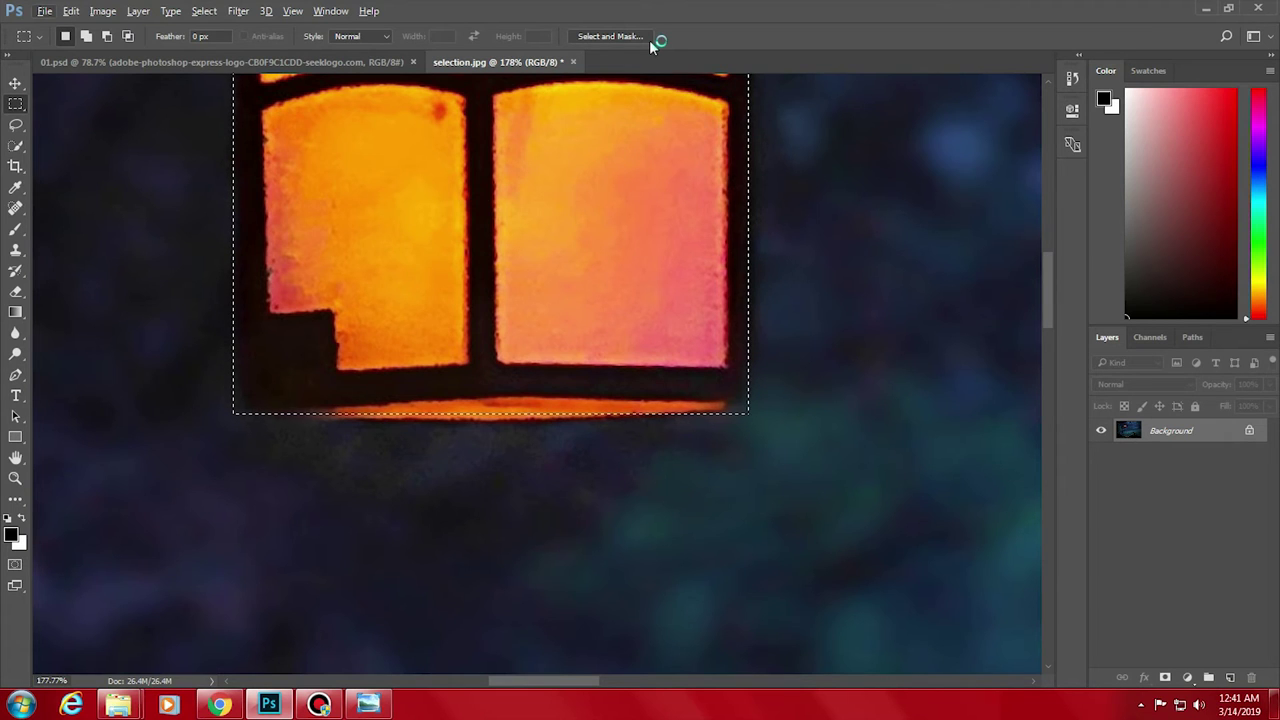
- Open Select and Mask on the window selection with a 1 px edge radius
{"action": "left_click", "coordinate": [615, 37]}
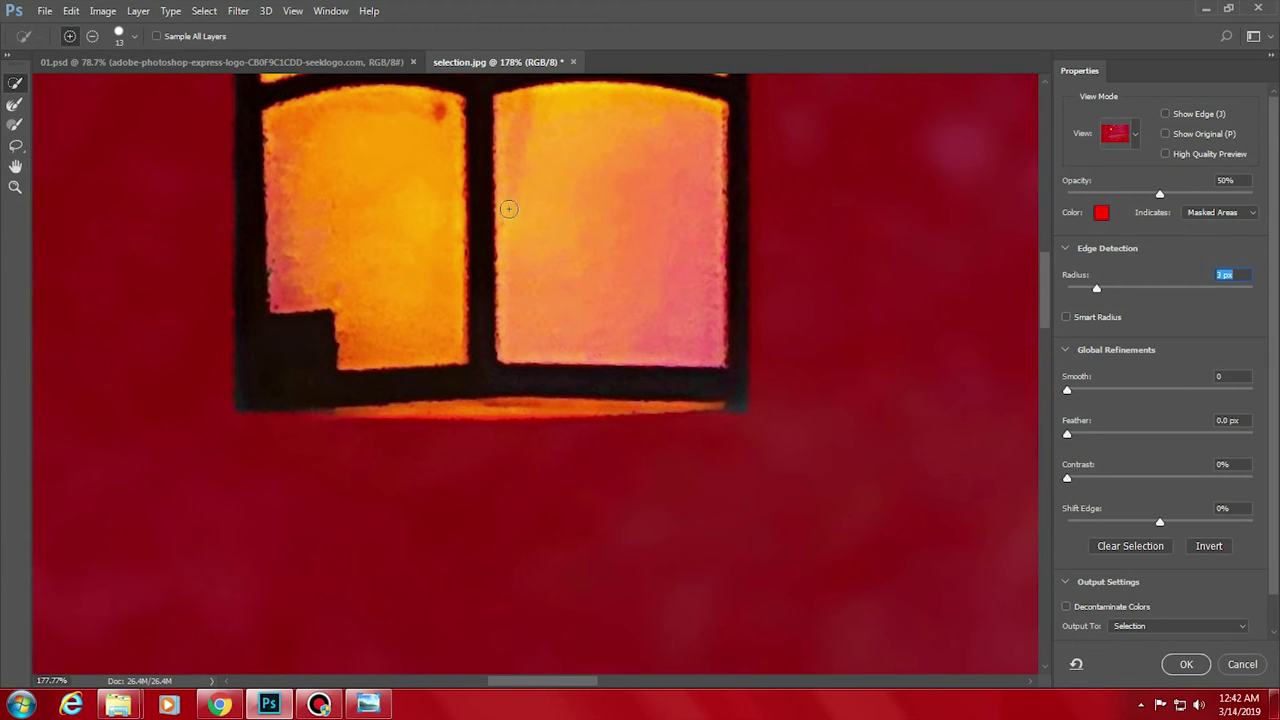
{"action": "scroll", "coordinate": [520, 350], "scroll_direction": "up", "scroll_amount": 4}
{"action": "key", "text": "Down"}
{"action": "key", "text": "Down"}
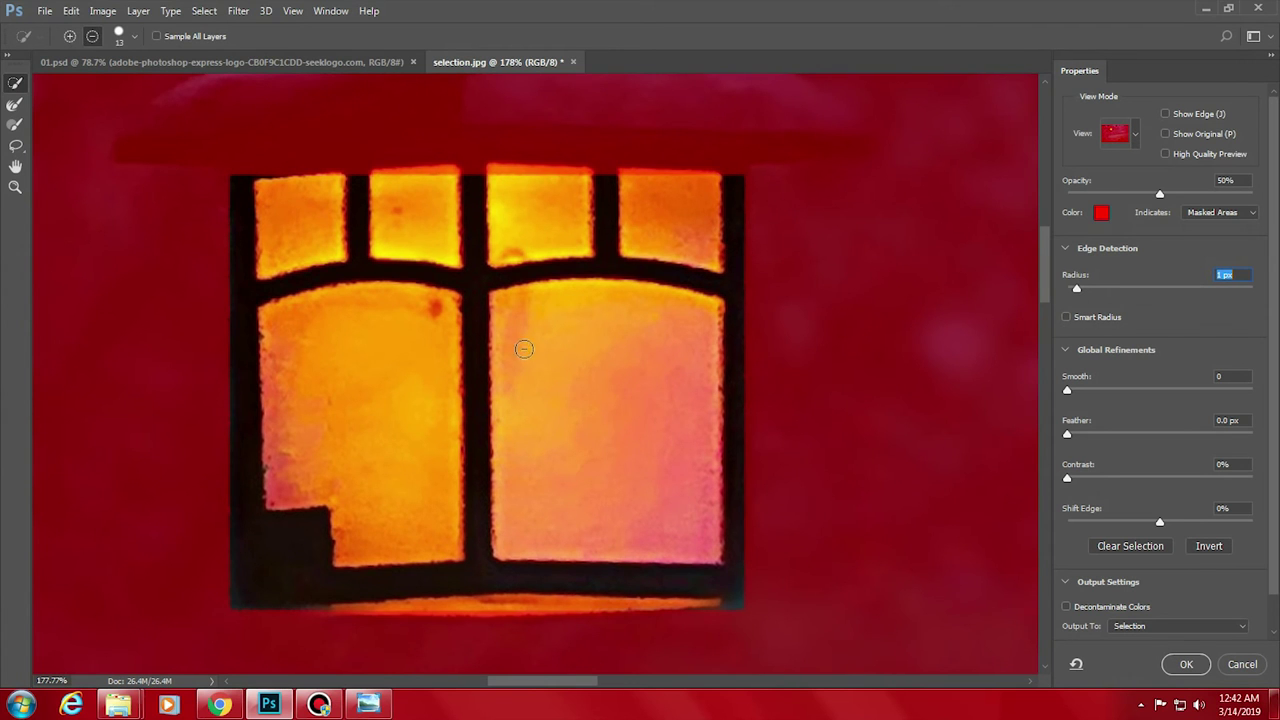
{"action": "mouse_move", "coordinate": [500, 380]}
{"action": "left_mouse_down"}
{"action": "mouse_move", "coordinate": [543, 266]}
{"action": "mouse_move", "coordinate": [566, 432]}
{"action": "mouse_move", "coordinate": [639, 331]}
{"action": "left_mouse_up"}
{"action": "mouse_move", "coordinate": [455, 243]}
{"action": "left_mouse_down"}
{"action": "mouse_move", "coordinate": [423, 263]}
{"action": "mouse_move", "coordinate": [511, 357]}
{"action": "mouse_move", "coordinate": [509, 410]}
{"action": "left_mouse_up"}
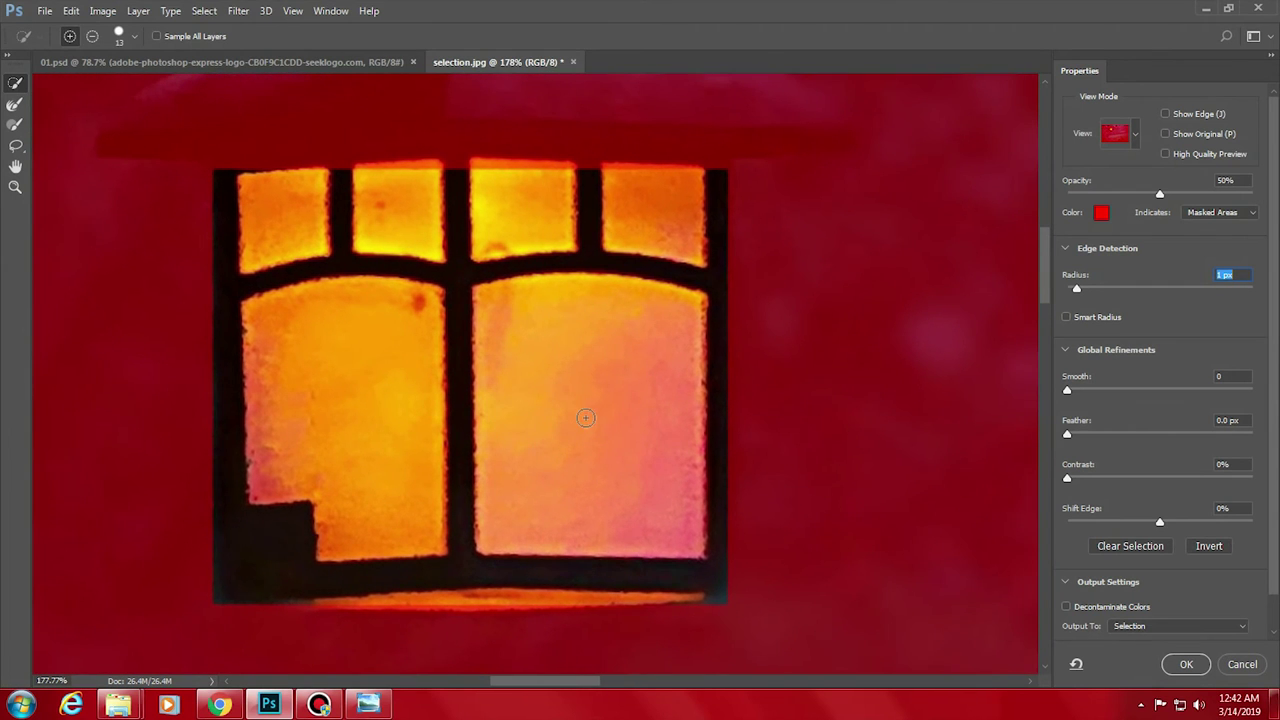
{"action": "key", "text": "ctrl+minus"}
{"action": "key", "text": "ctrl+minus"}
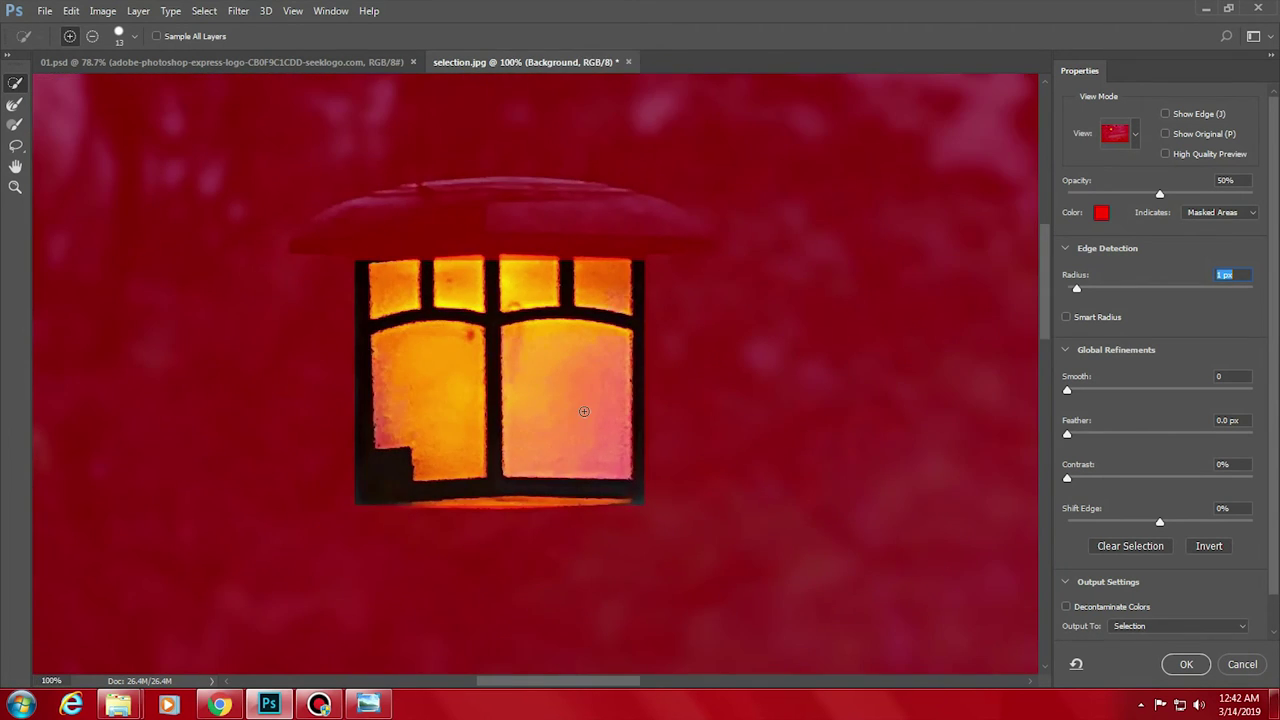
{"action": "key", "text": "ctrl+minus"}
{"action": "key", "text": "ctrl+minus"}
{"action": "key", "text": "ctrl+minus"}
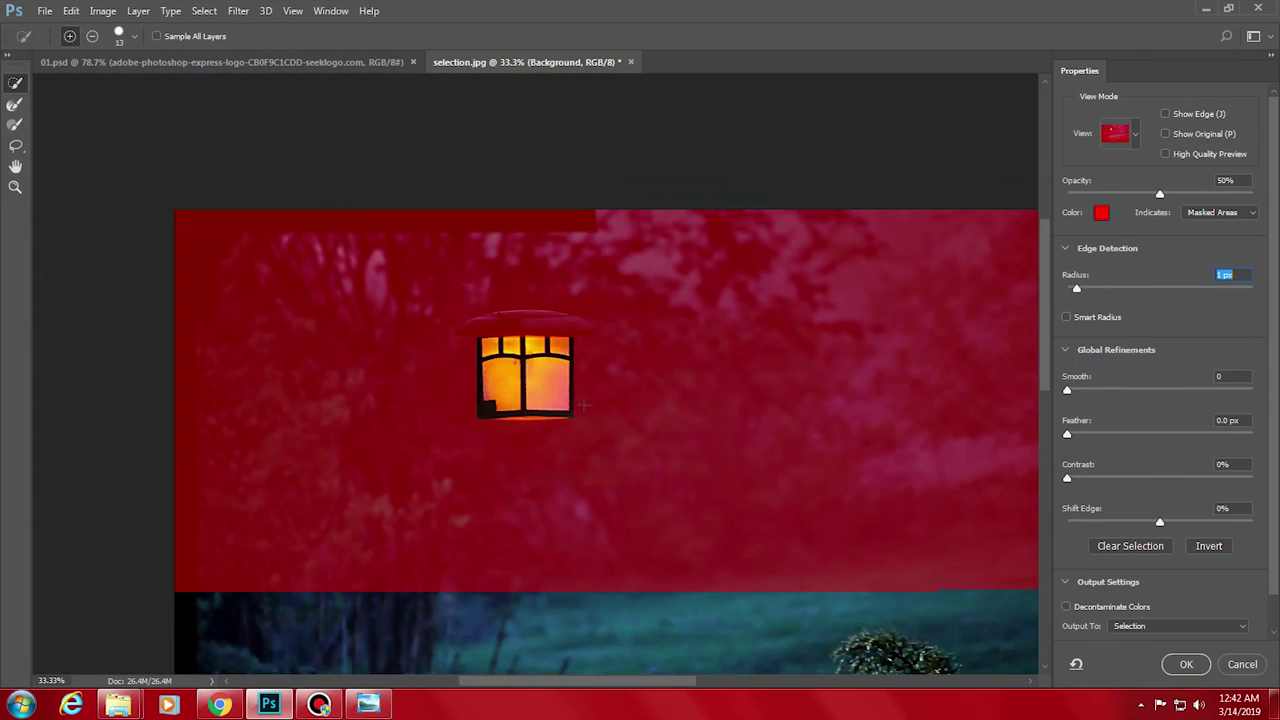
{"action": "key", "text": "ctrl+plus"}
{"action": "key", "text": "ctrl+plus"}
{"action": "key", "text": "ctrl+plus"}
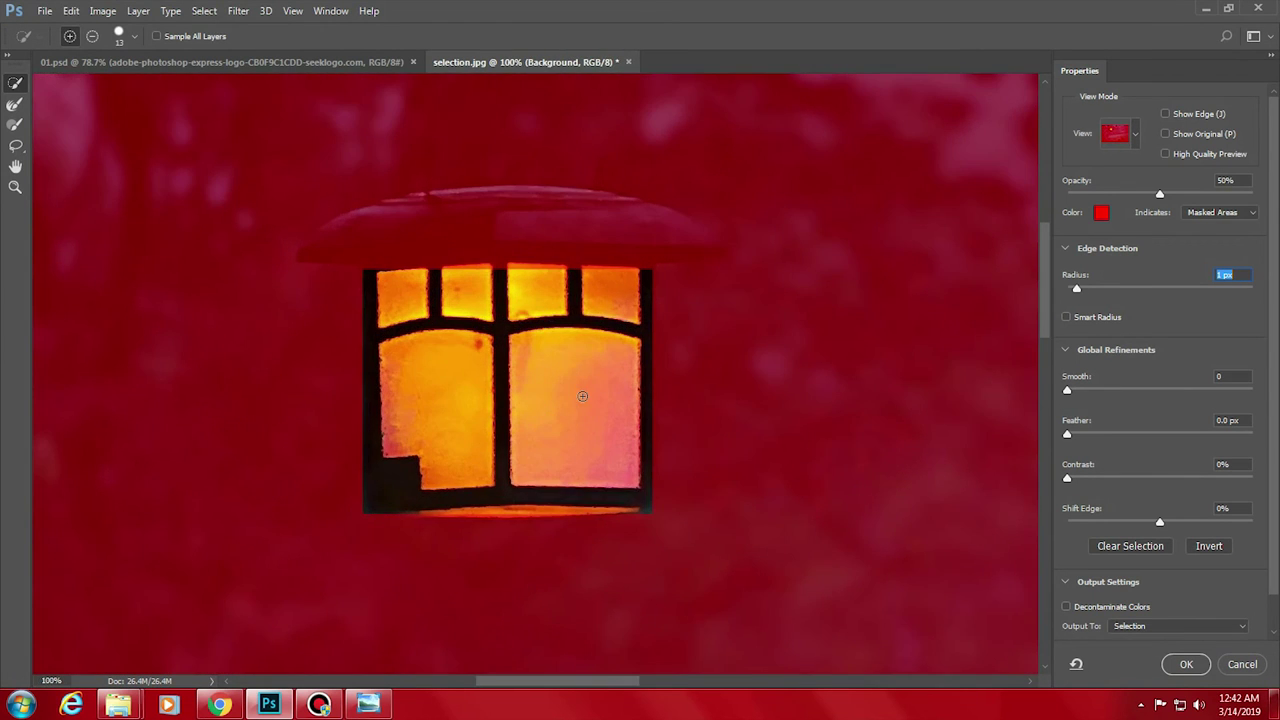
{"action": "key", "text": "ctrl+minus"}
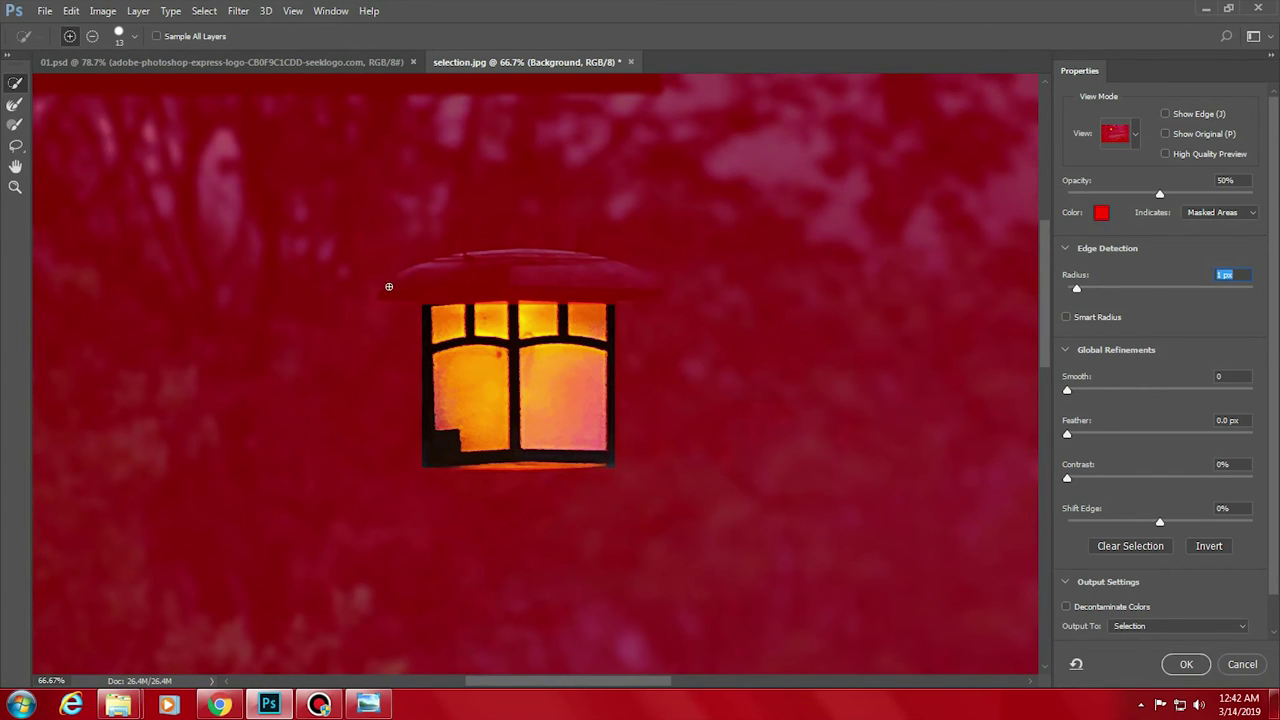
{"action": "key", "text": "ctrl+plus"}
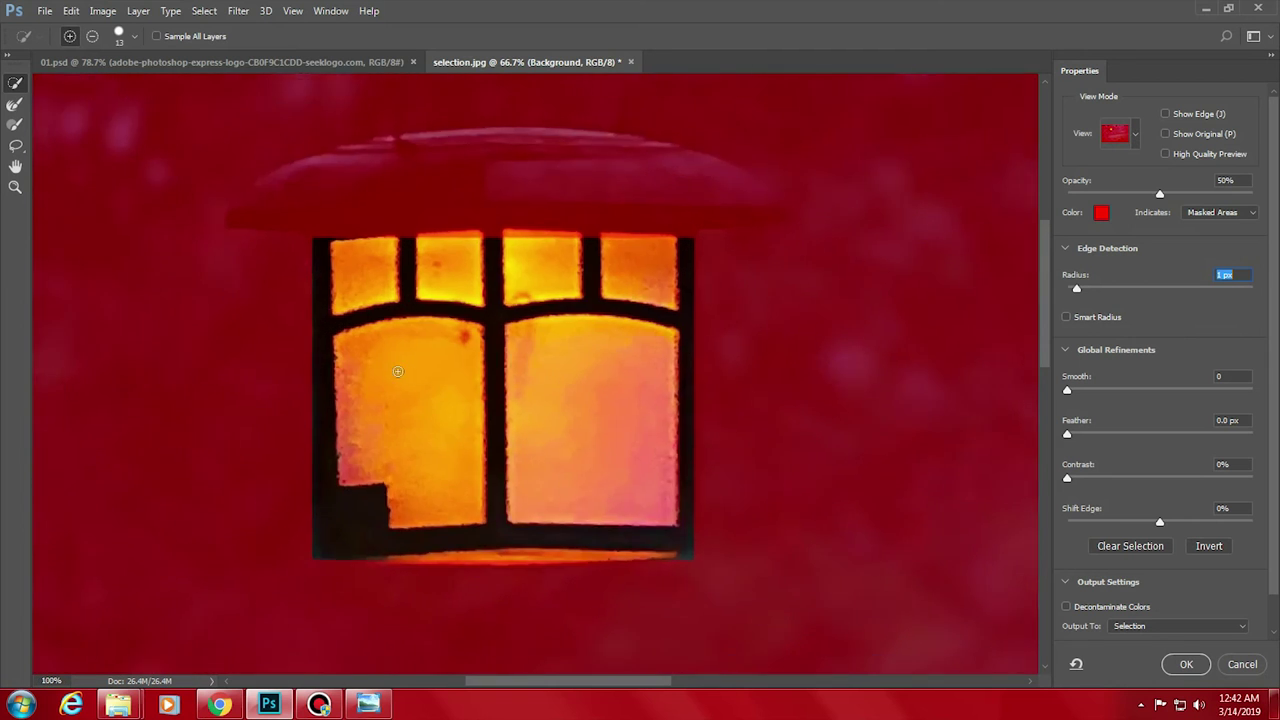
{"action": "key", "text": "ctrl+plus"}
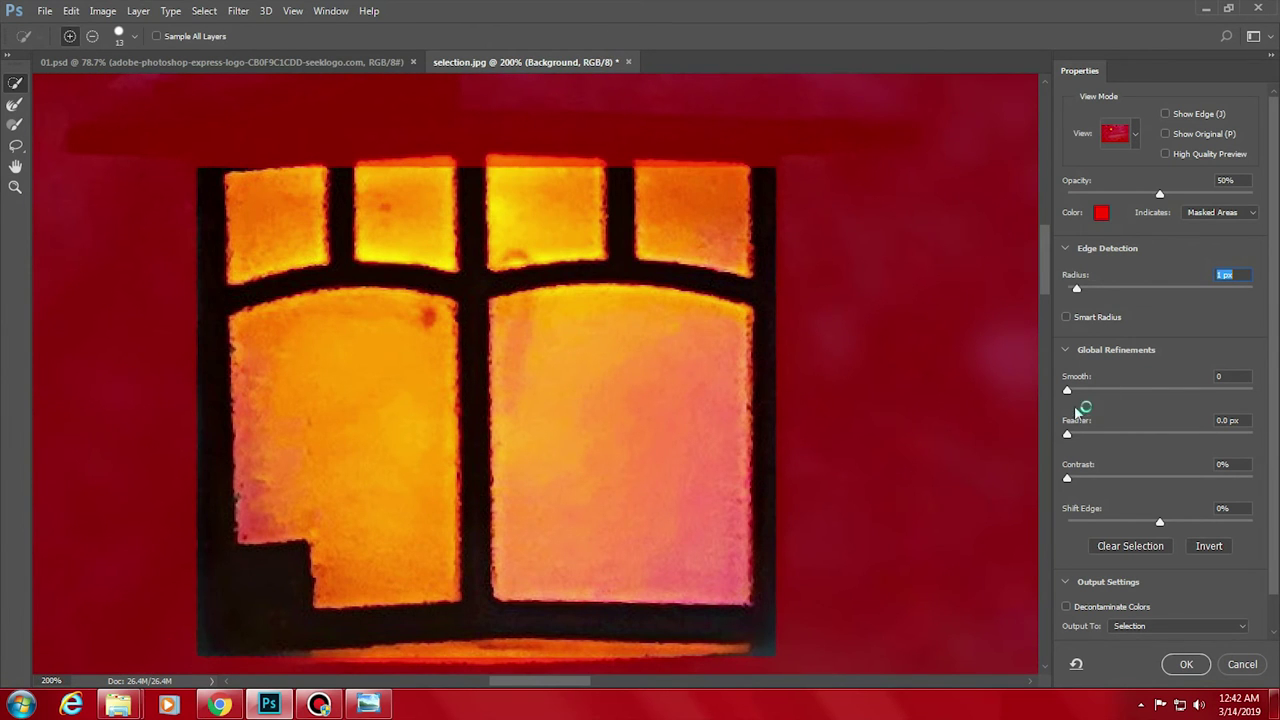
- Try a 3.3 px feather and 2 px radius, then cancel the refinements
{"action": "left_click_drag", "start_coordinate": [1067, 436], "coordinate": [1082, 436]}
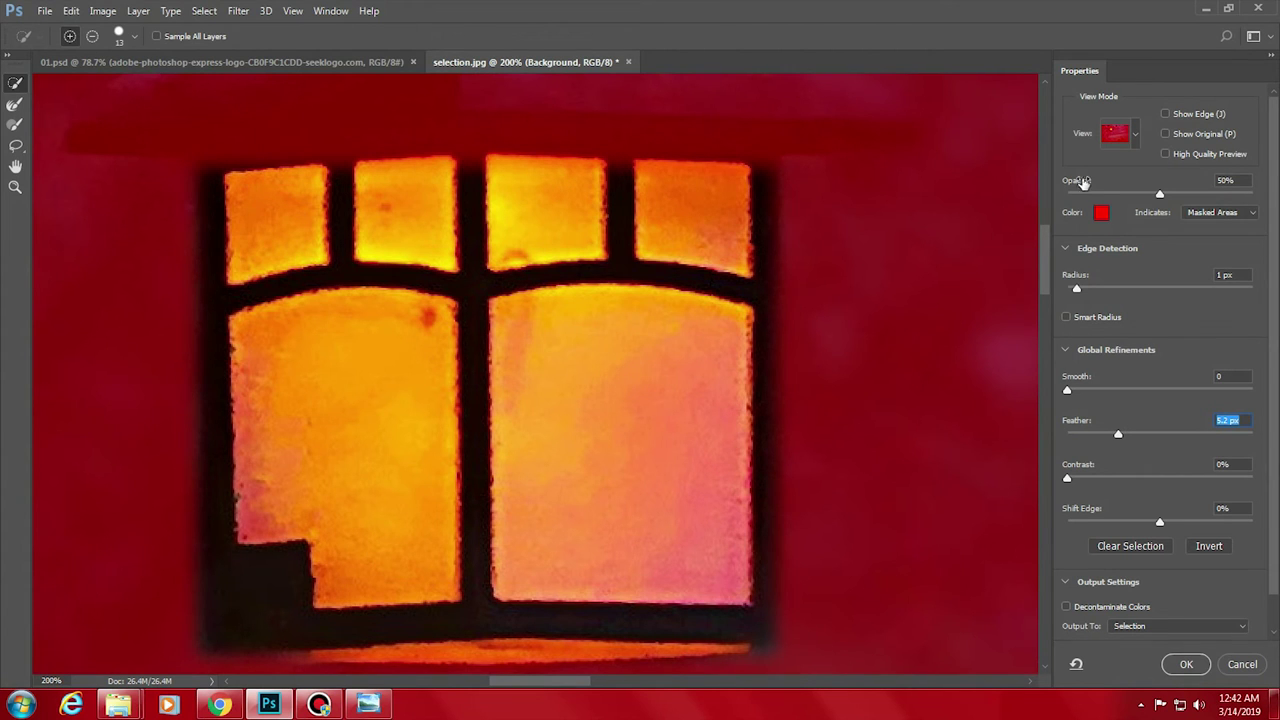
{"action": "left_click_drag", "start_coordinate": [1121, 441], "coordinate": [1101, 436]}
{"action": "left_click_drag", "start_coordinate": [1081, 288], "coordinate": [1091, 291]}
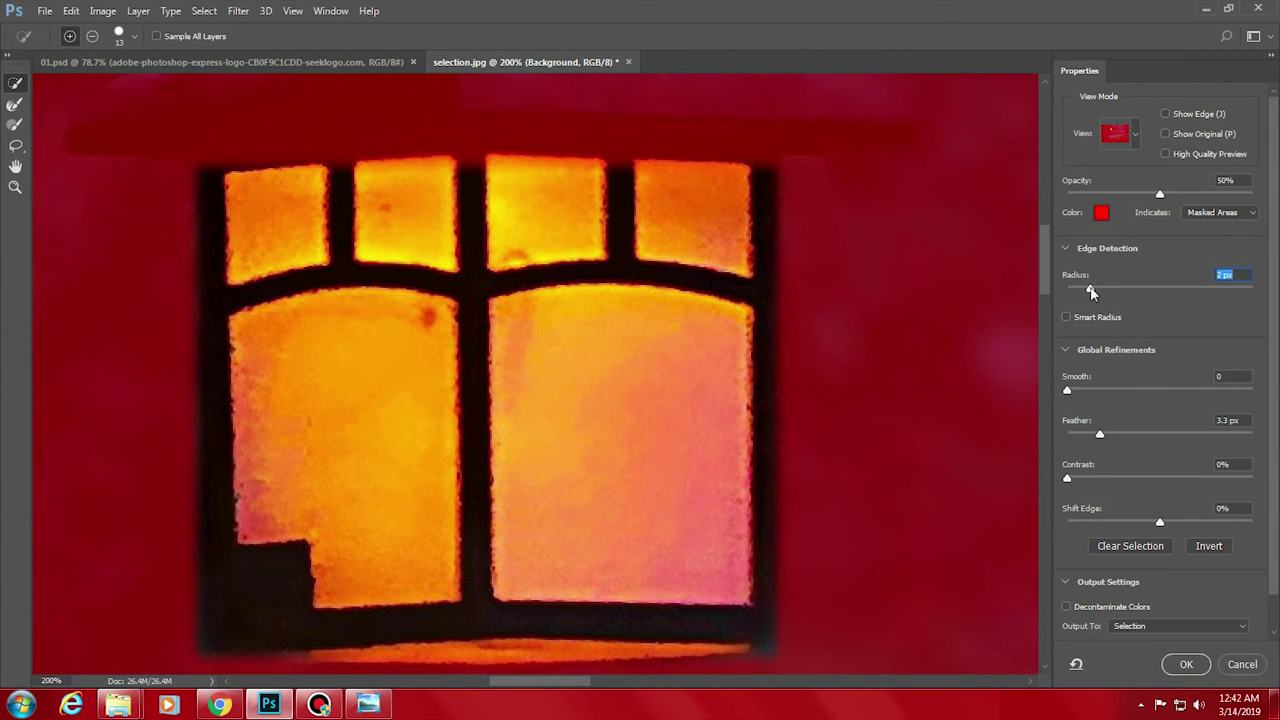
{"action": "left_click", "coordinate": [1091, 290]}
{"action": "left_click", "coordinate": [1091, 290]}
{"action": "left_click", "coordinate": [1091, 290]}
{"action": "left_click", "coordinate": [1091, 290]}
{"action": "left_click", "coordinate": [1091, 290]}
{"action": "left_click", "coordinate": [1231, 665]}
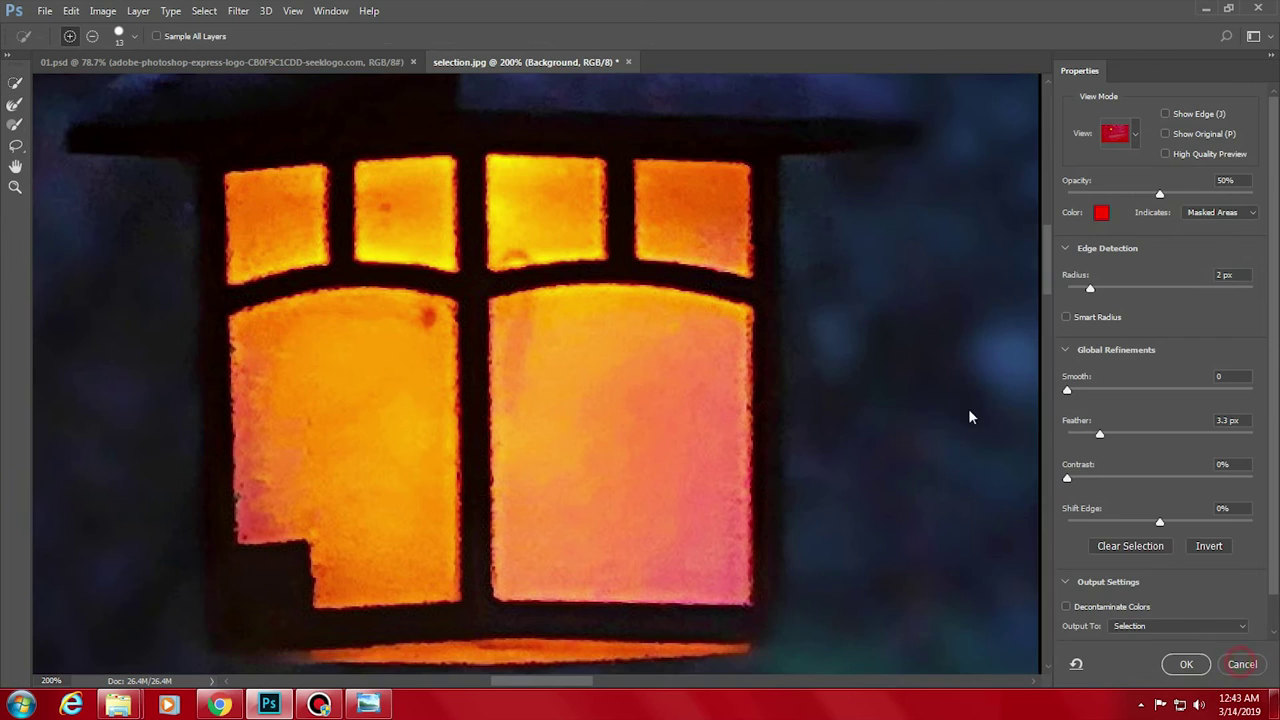
{"action": "key", "text": "ctrl+d"}
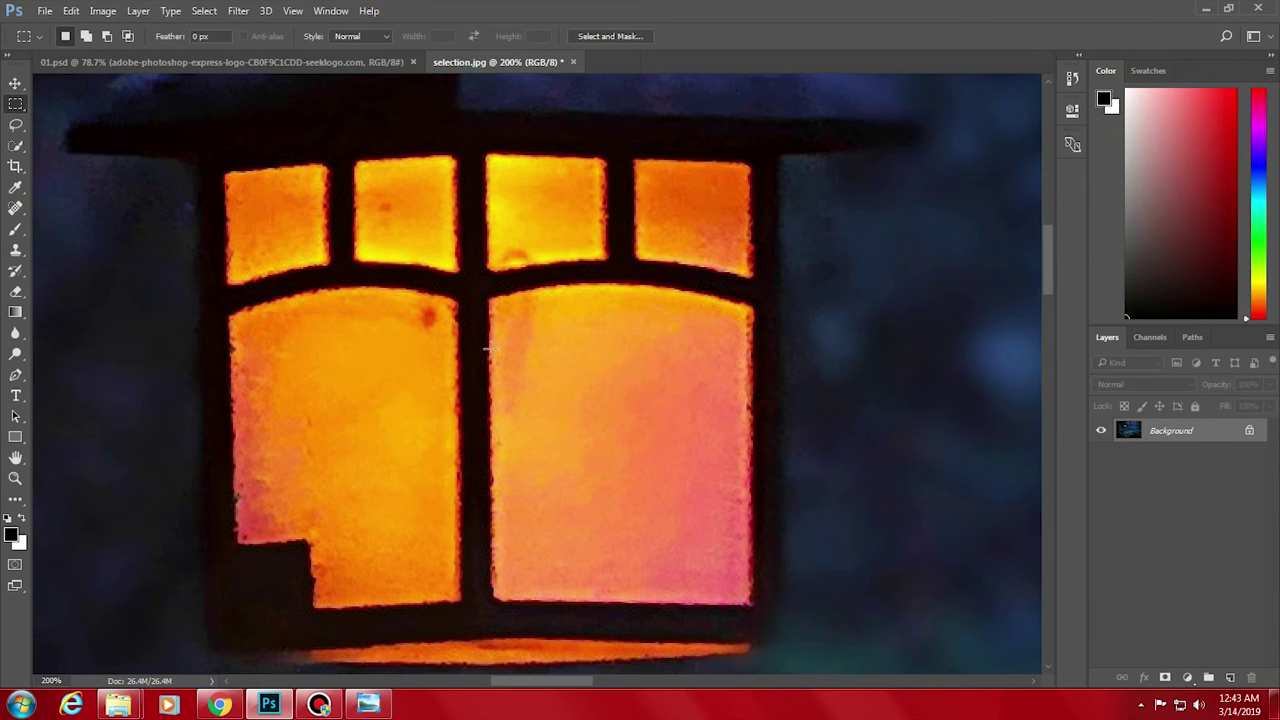
{"action": "scroll", "coordinate": [376, 334], "scroll_direction": "down", "scroll_amount": 5}
{"action": "scroll", "coordinate": [376, 334], "scroll_direction": "down", "scroll_amount": 3}
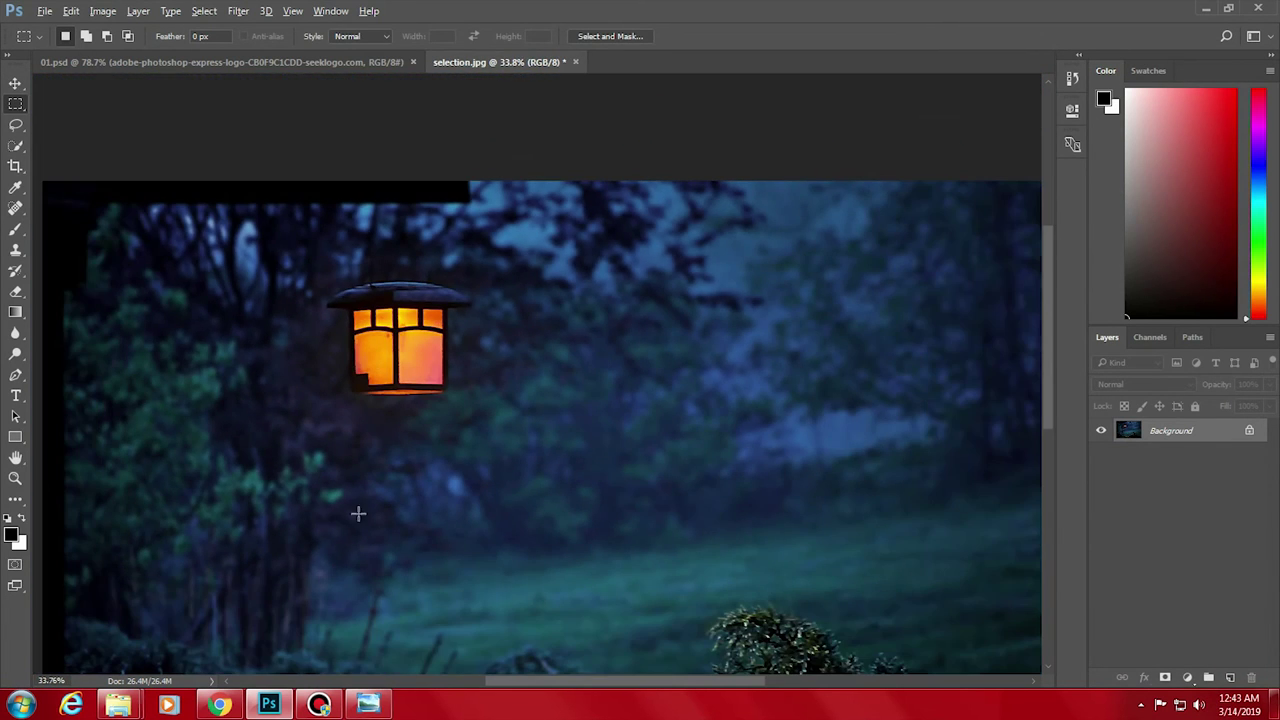
{"action": "left_click", "coordinate": [203, 62]}
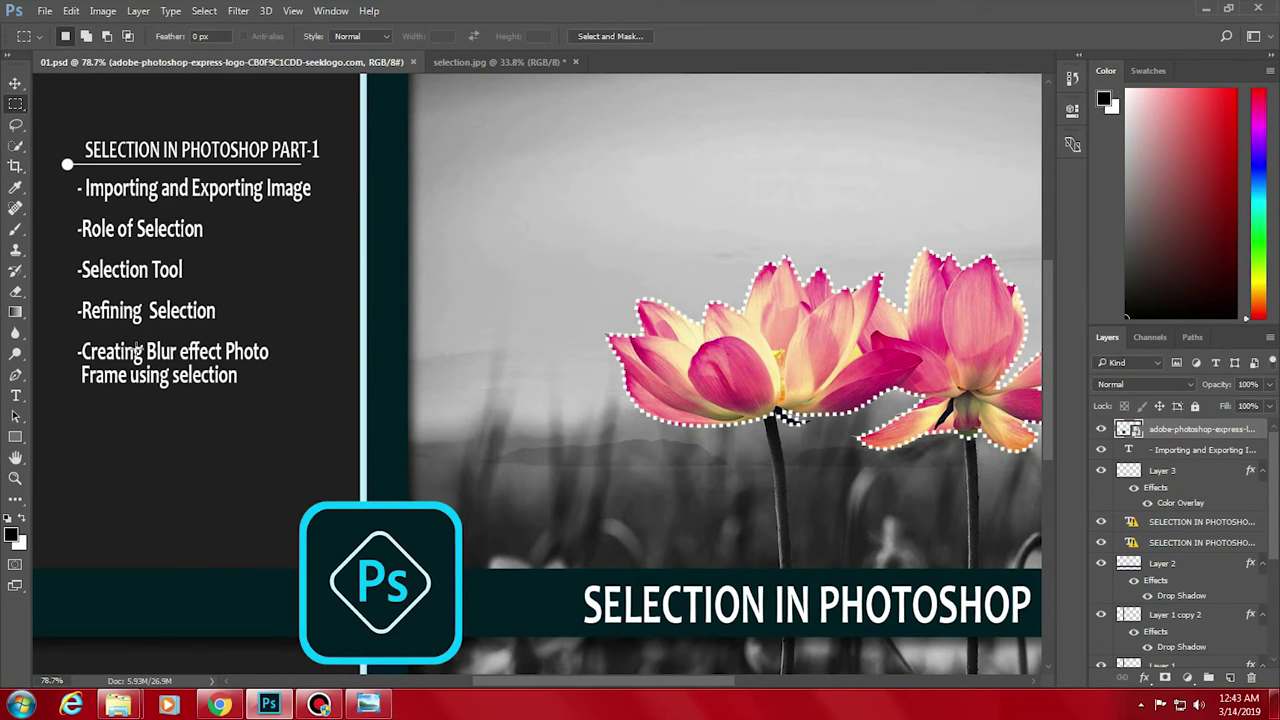
{"action": "left_click", "coordinate": [488, 62]}
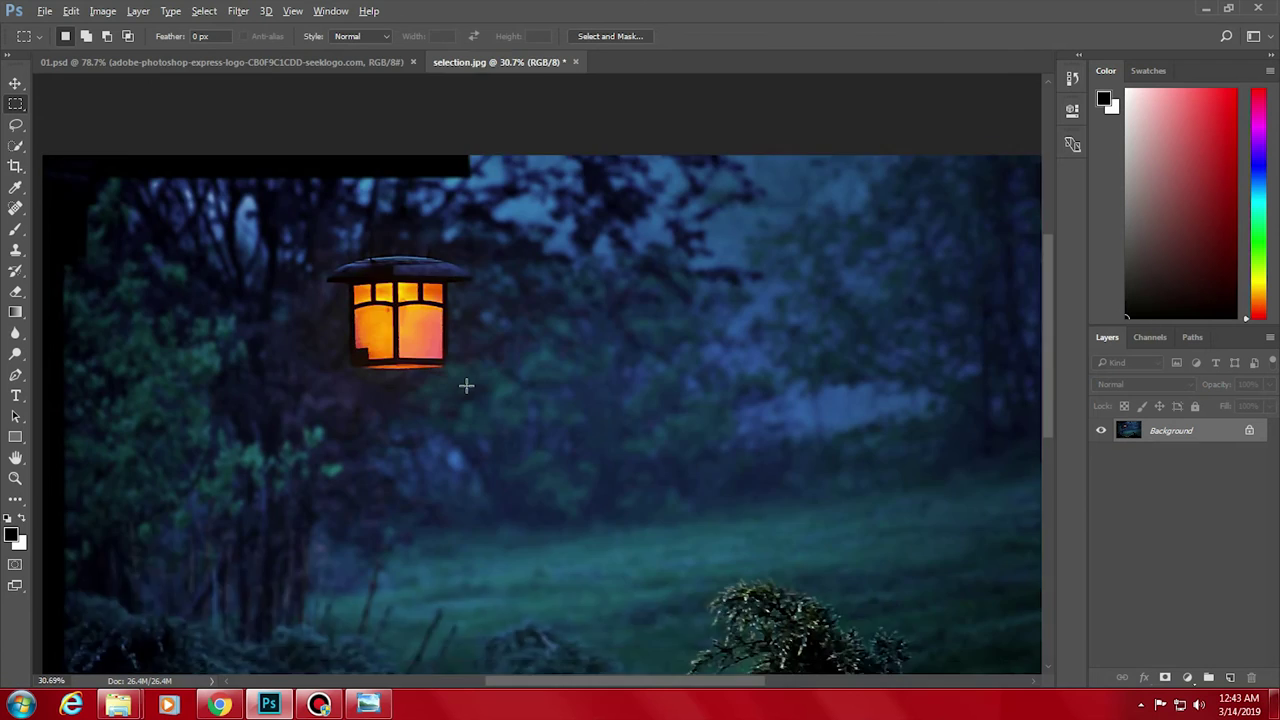
{"action": "scroll", "coordinate": [466, 386], "scroll_direction": "down", "scroll_amount": 3}
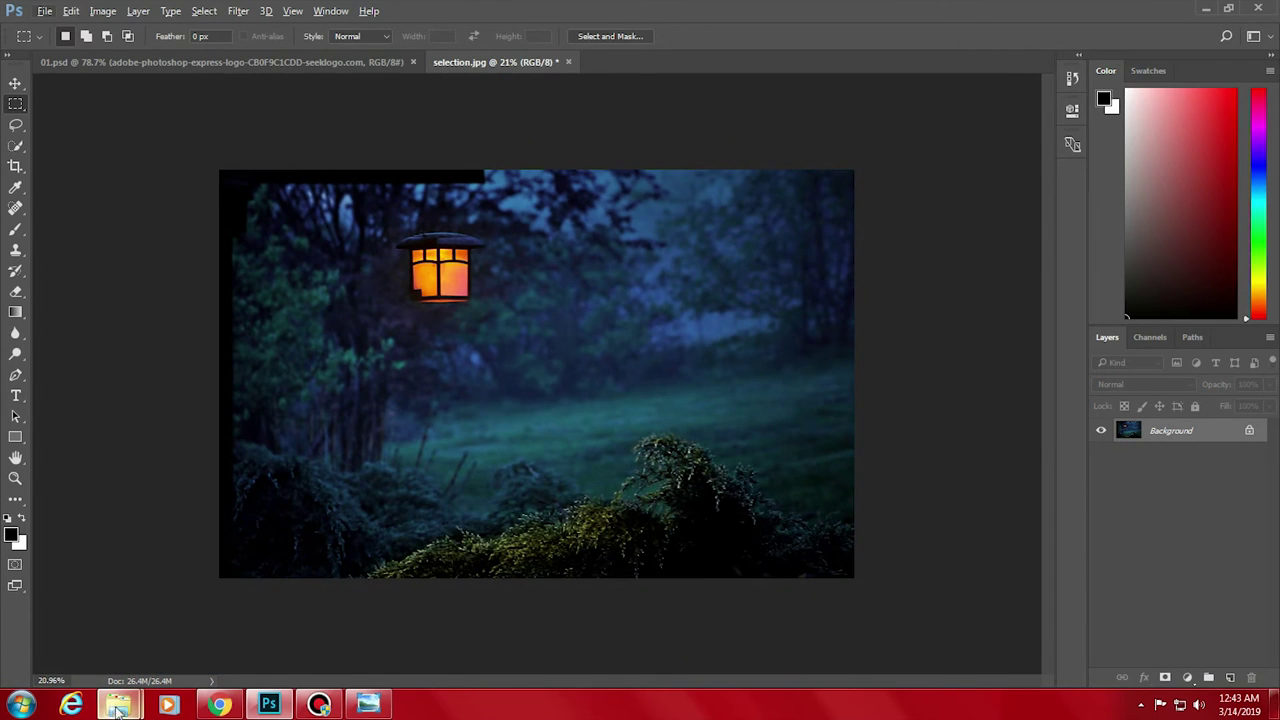
{"action": "left_click", "coordinate": [118, 704]}
- Drag 4k-wallpaper-close-up-dew-807598 from the tut folder into Photoshop
{"action": "left_click", "coordinate": [343, 627]}
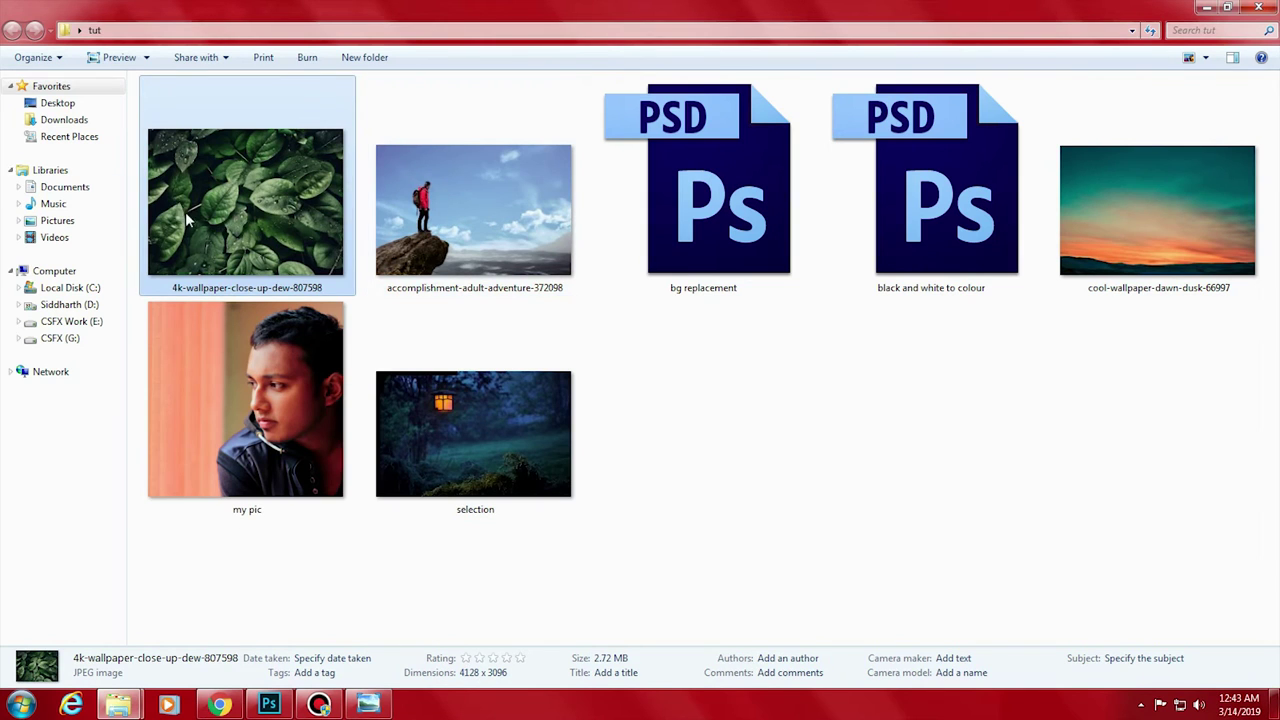
{"action": "left_click_drag", "start_coordinate": [473, 433], "coordinate": [423, 466]}
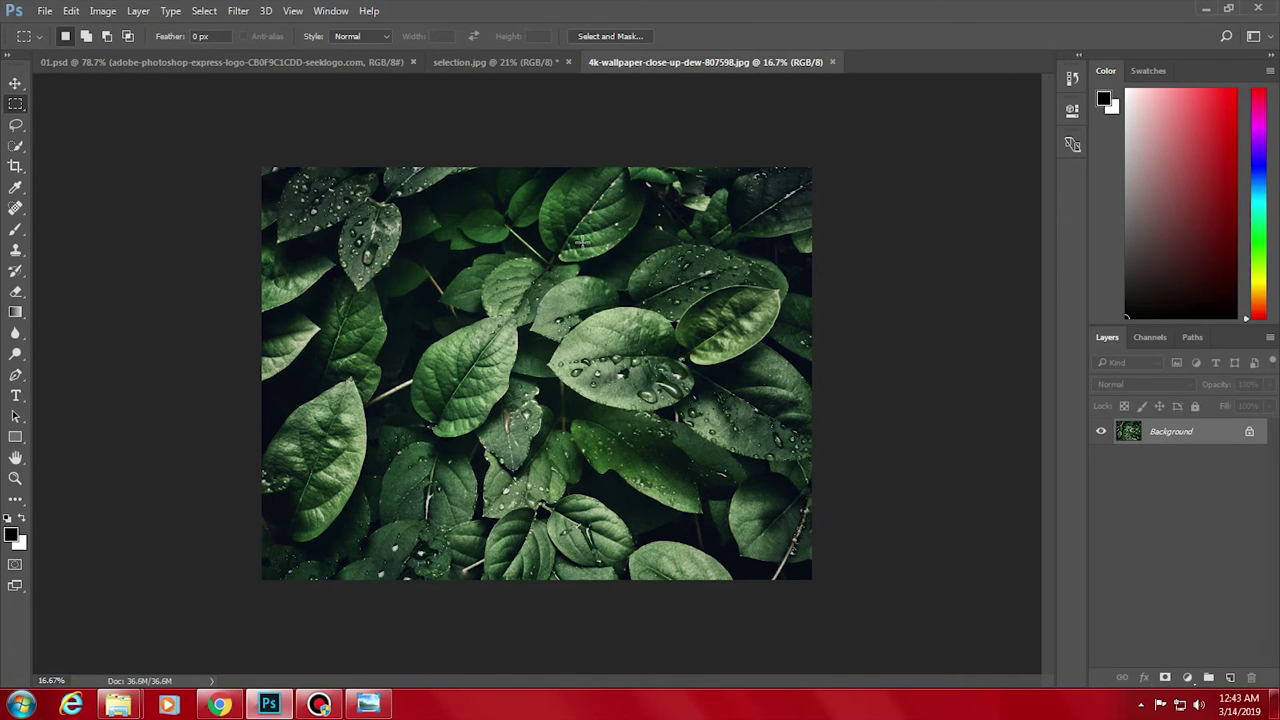
- Create a new layer above Background and rename it design
{"action": "scroll", "coordinate": [552, 405], "scroll_direction": "up", "scroll_amount": 4}
{"action": "scroll", "coordinate": [552, 405], "scroll_direction": "down", "scroll_amount": 3}
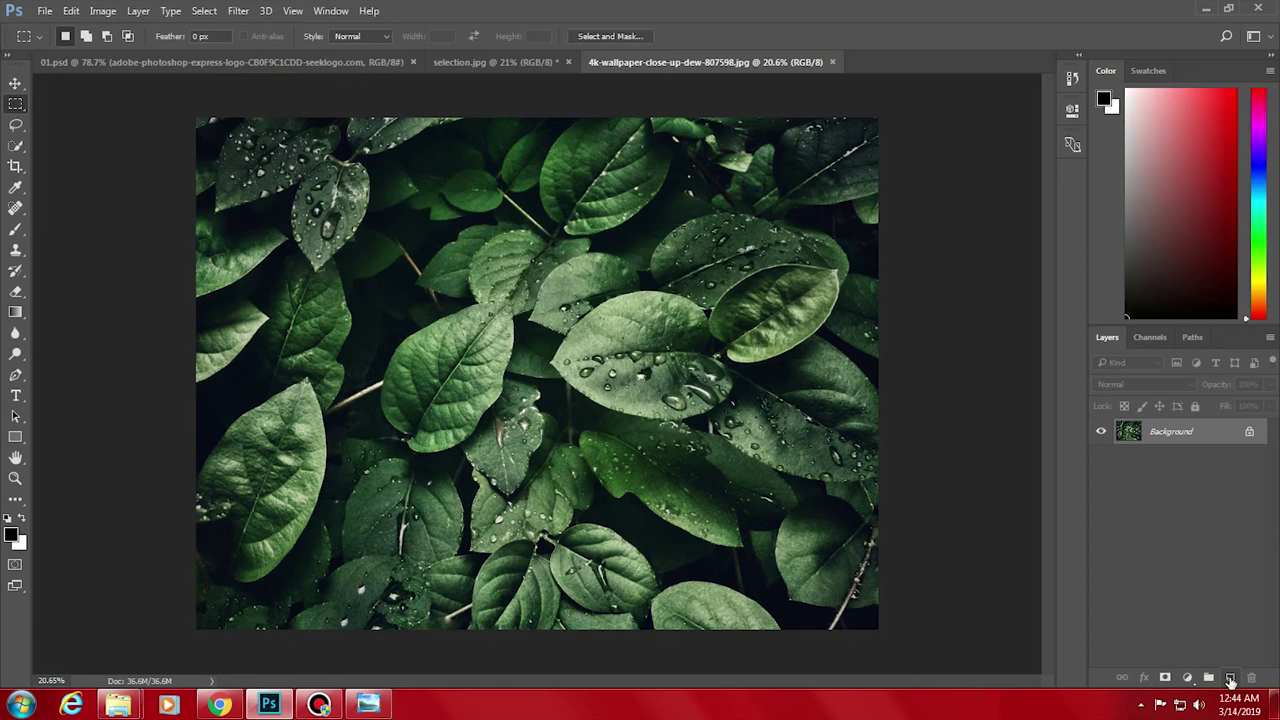
{"action": "left_click", "coordinate": [1231, 680], "text": "alt"}
{"action": "left_click", "coordinate": [774, 246]}
{"action": "left_click", "coordinate": [1231, 680]}
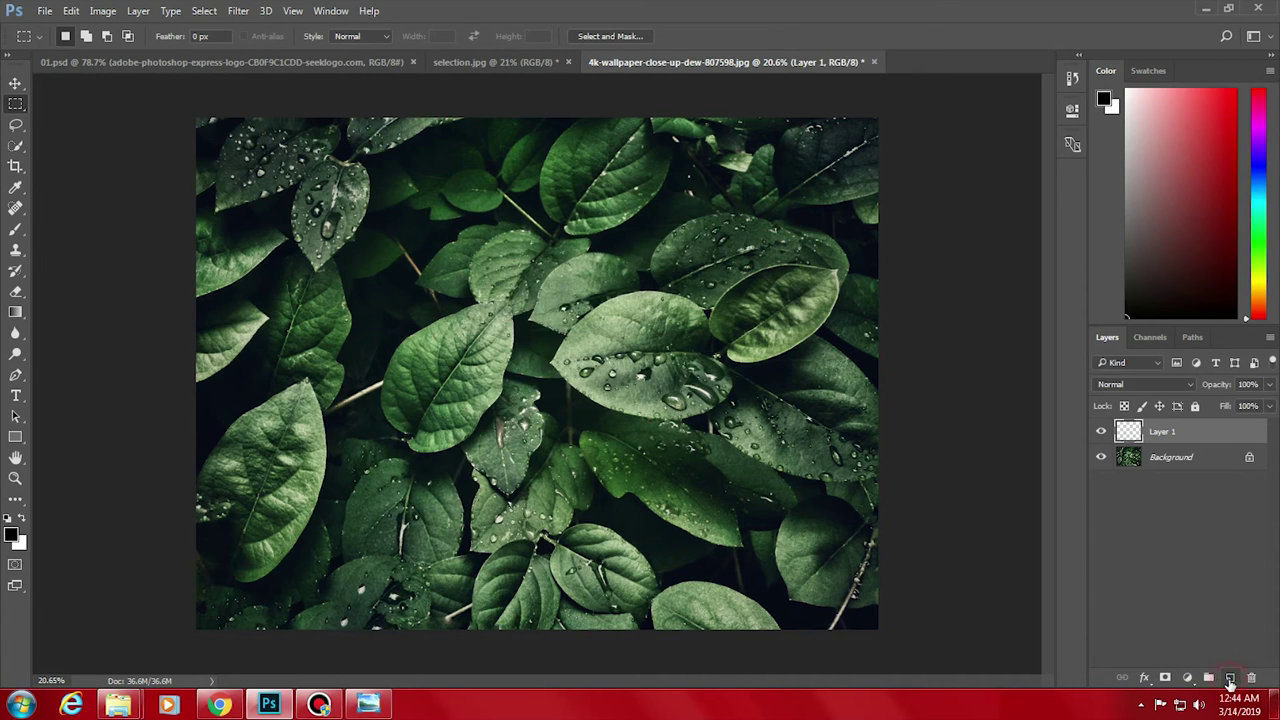
{"action": "double_click", "coordinate": [1175, 432]}
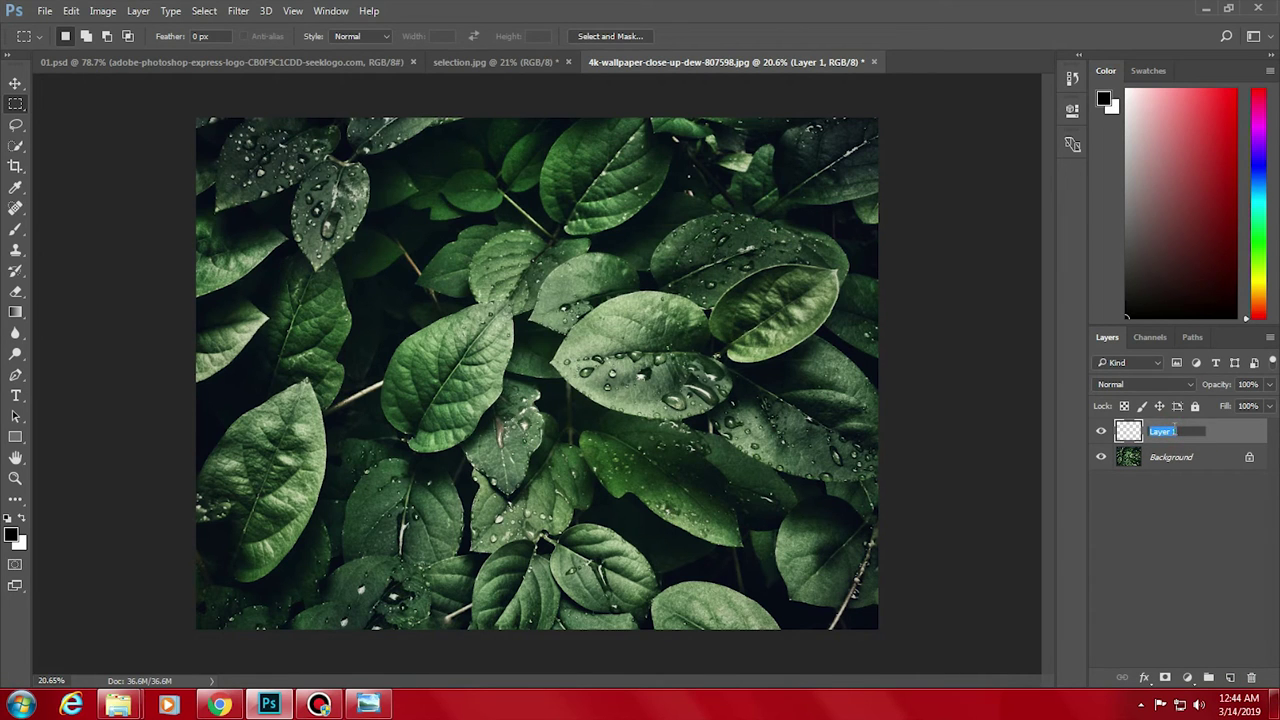
{"action": "type", "text": "design"}
{"action": "left_click", "coordinate": [1190, 503]}
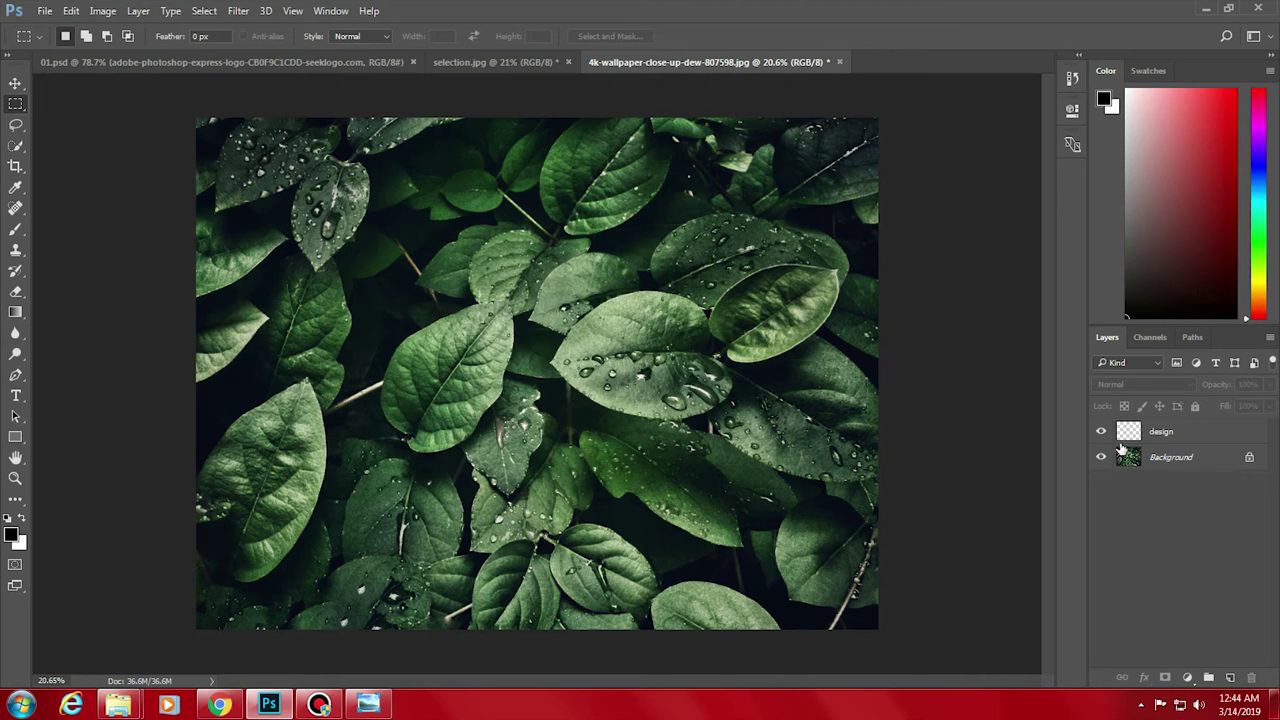
- Toggle the Background's visibility off and on, then select the design layer
{"action": "left_click", "coordinate": [1104, 457]}
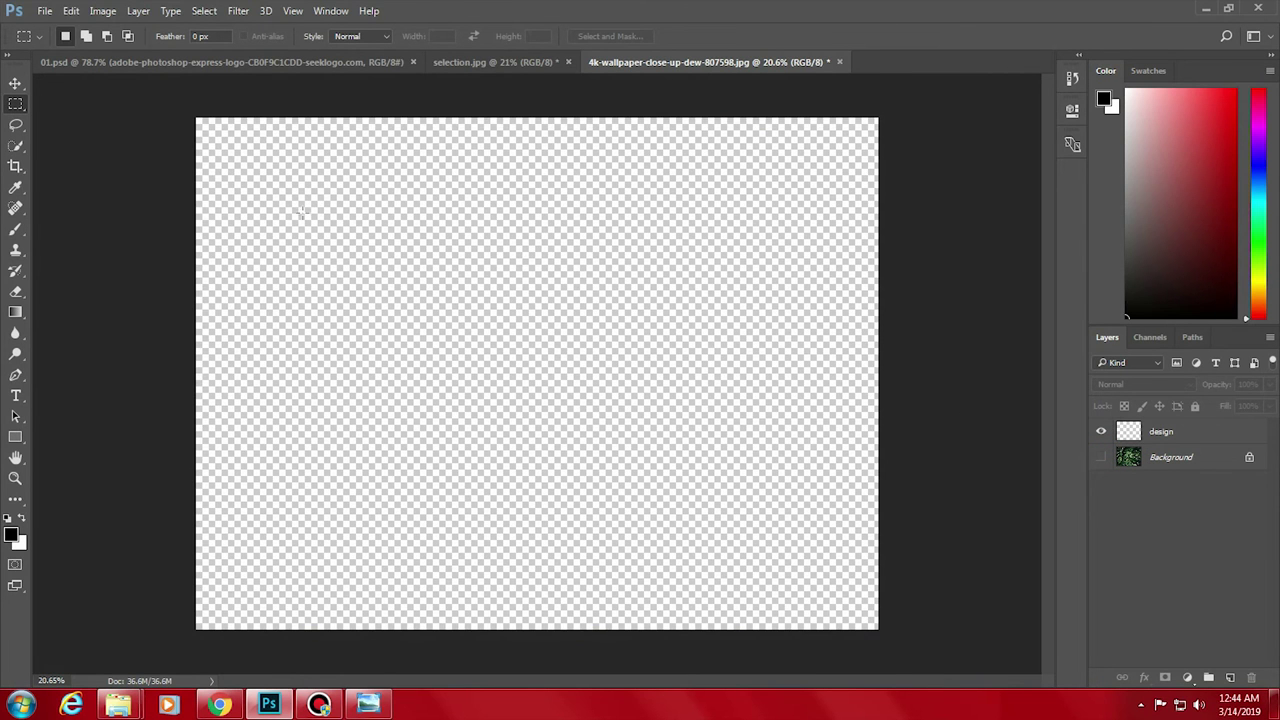
{"action": "left_click", "coordinate": [1101, 457]}
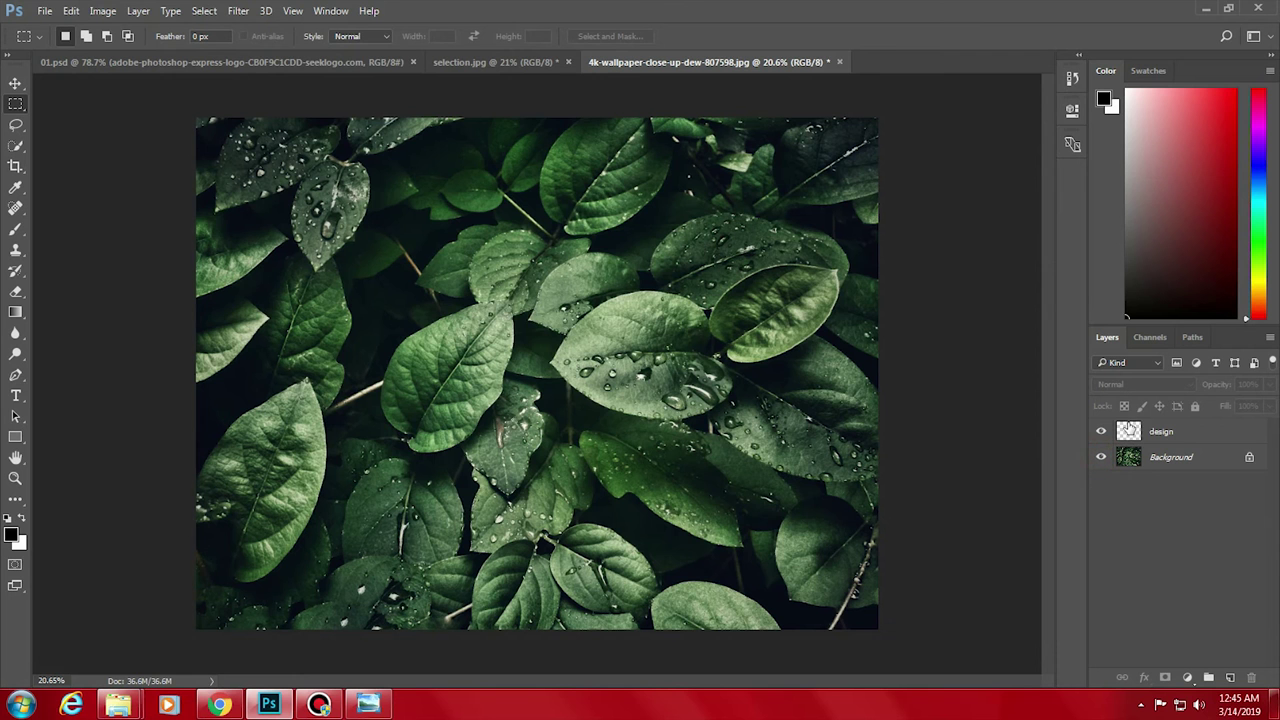
{"action": "left_click", "coordinate": [1163, 430]}
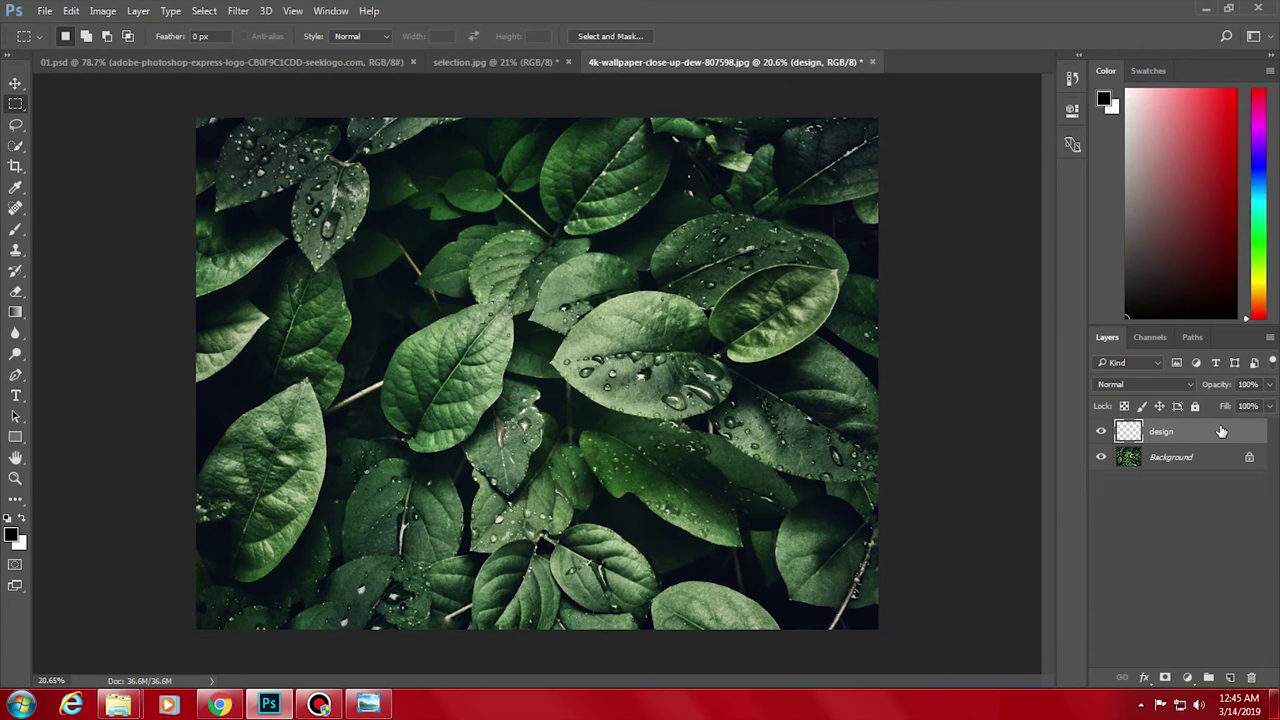
{"action": "mouse_move", "coordinate": [336, 190]}
{"action": "left_mouse_down"}
{"action": "mouse_move", "coordinate": [451, 307]}
{"action": "mouse_move", "coordinate": [857, 568]}
{"action": "left_mouse_up"}
{"action": "mouse_move", "coordinate": [507, 418]}
{"action": "left_mouse_down"}
{"action": "mouse_move", "coordinate": [478, 410]}
{"action": "mouse_move", "coordinate": [506, 390]}
{"action": "mouse_move", "coordinate": [533, 396]}
{"action": "mouse_move", "coordinate": [520, 396]}
{"action": "left_mouse_up"}
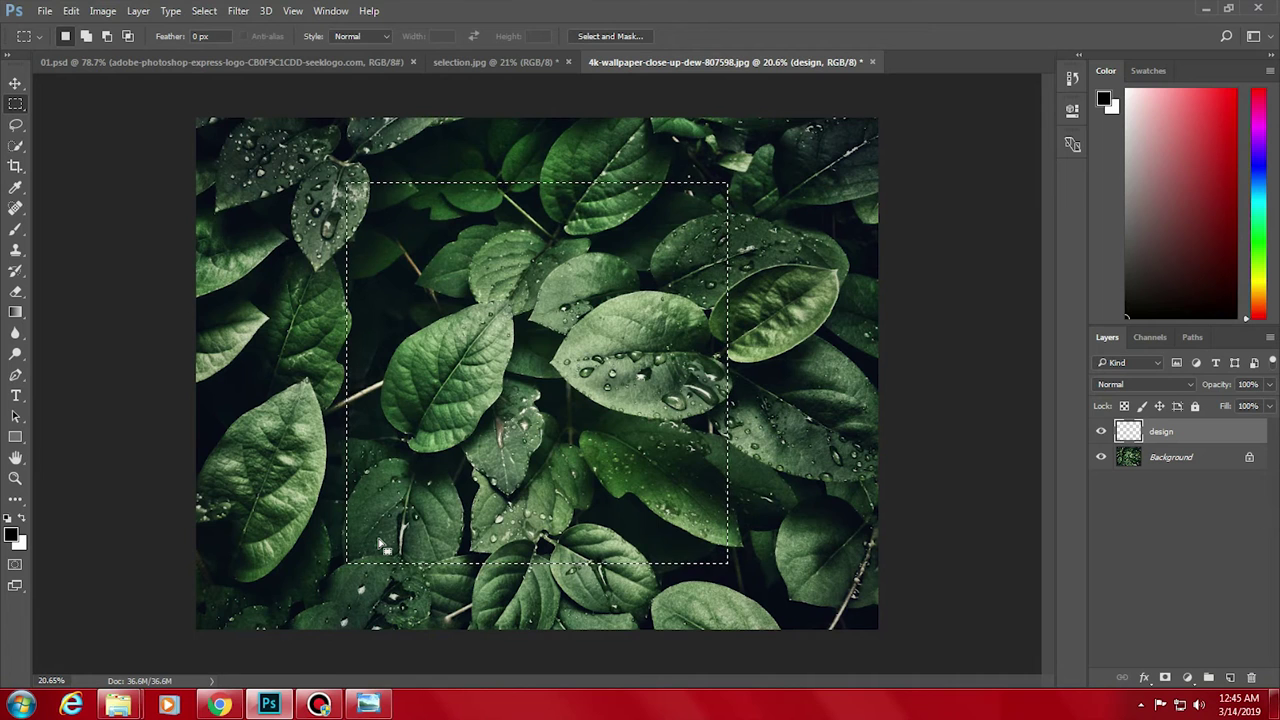
{"action": "right_click", "coordinate": [437, 301]}
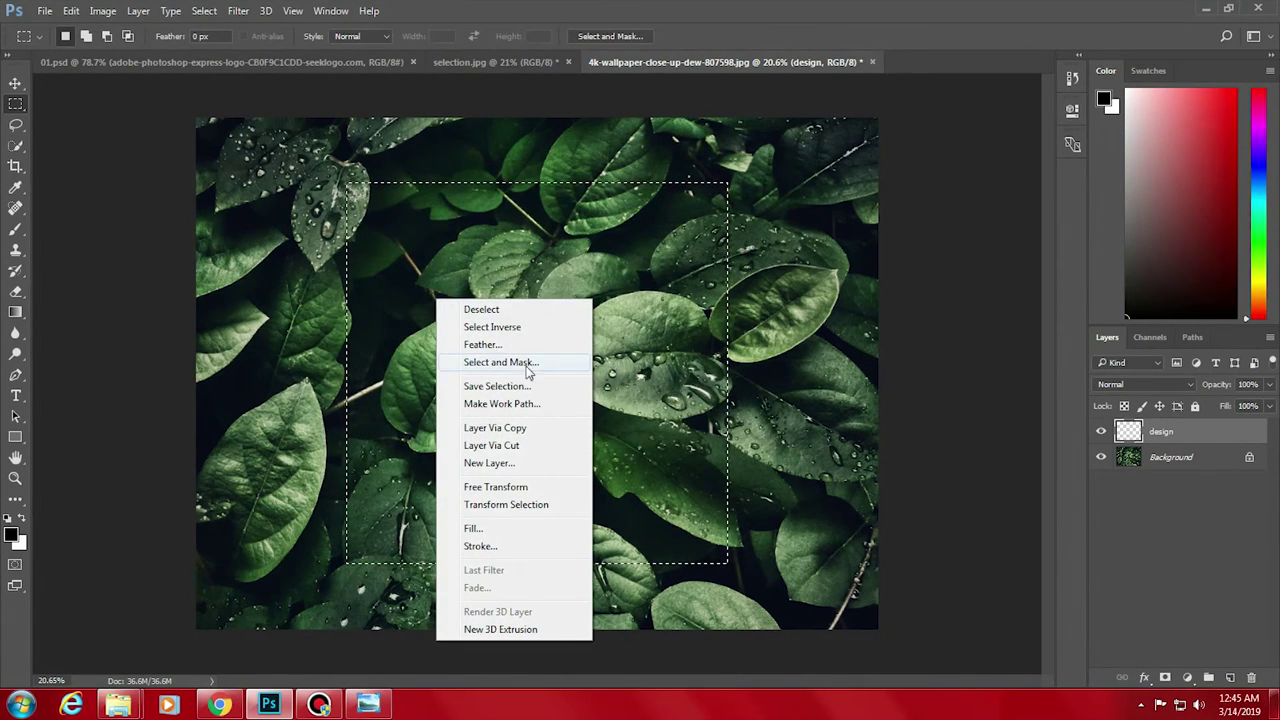
{"action": "left_click", "coordinate": [497, 536]}
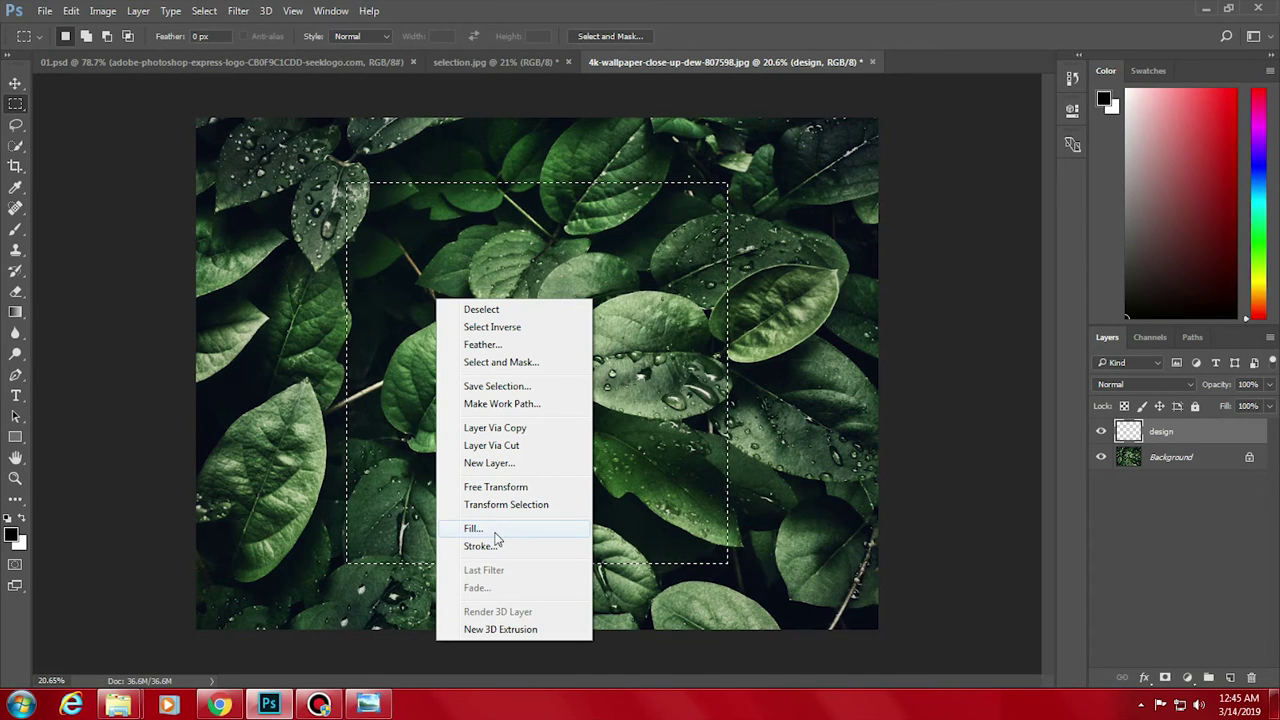
{"action": "left_click", "coordinate": [496, 536]}
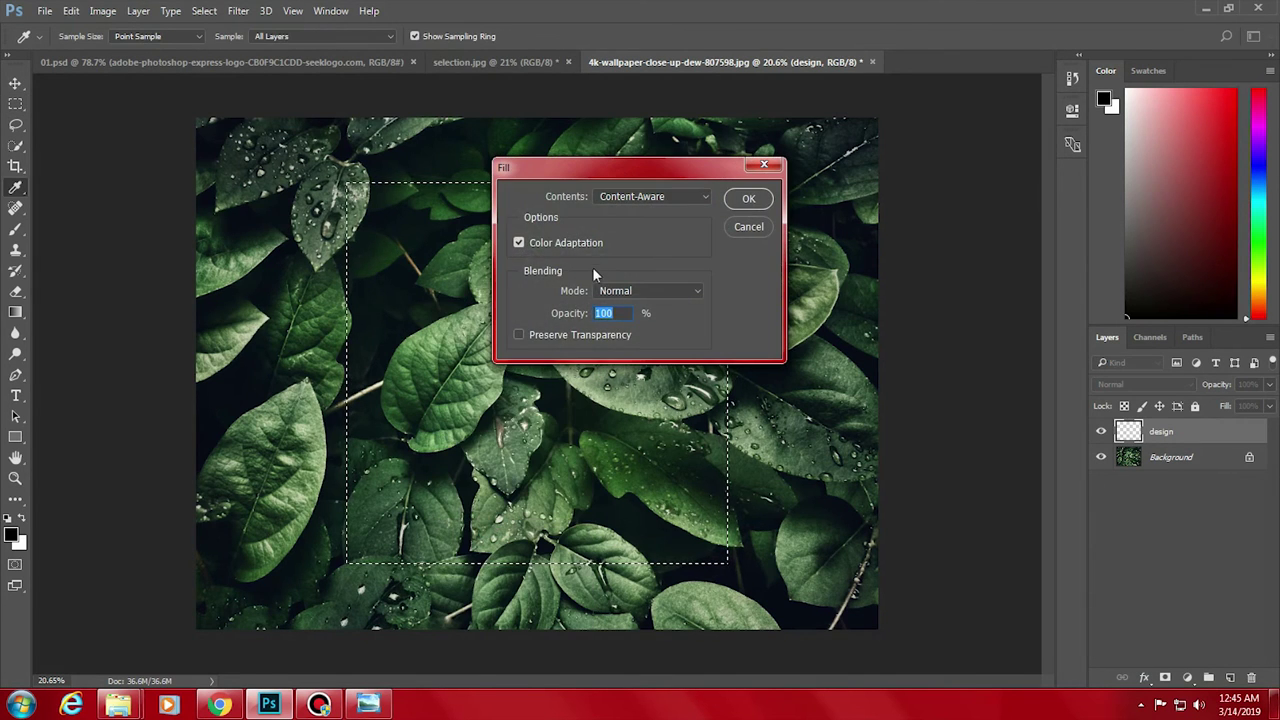
{"action": "left_click", "coordinate": [664, 199]}
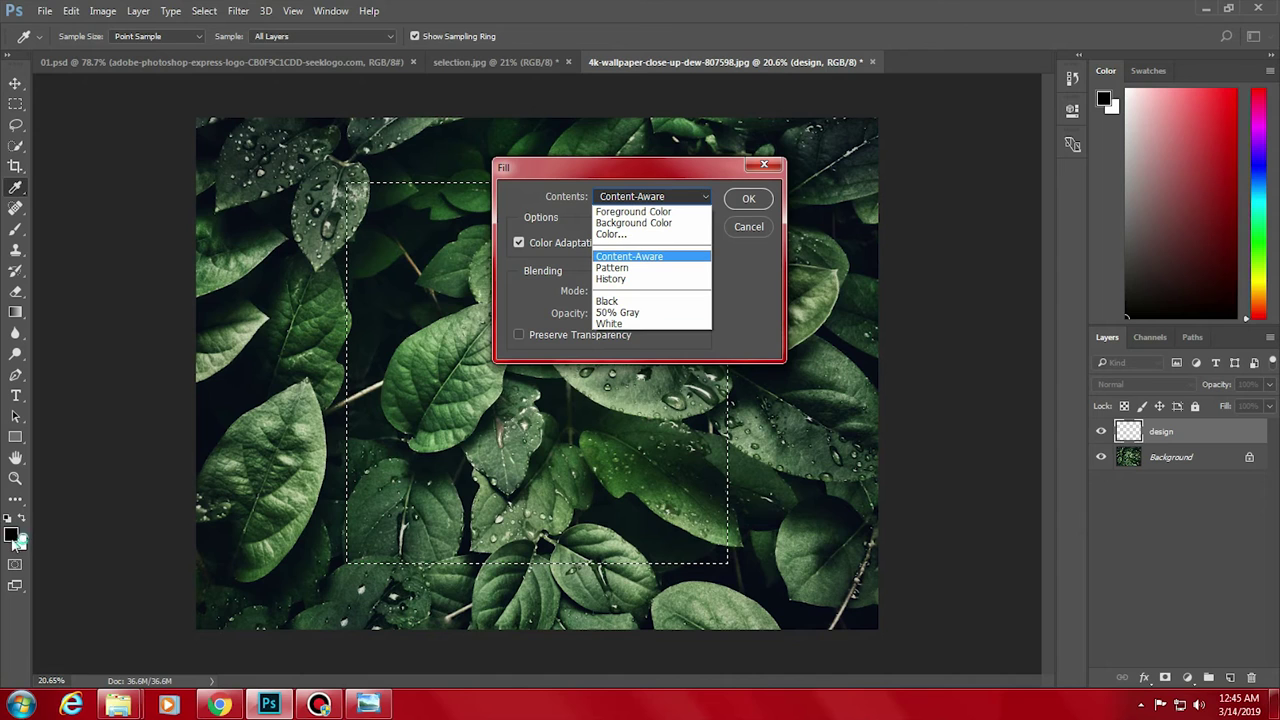
{"action": "left_click", "coordinate": [650, 212]}
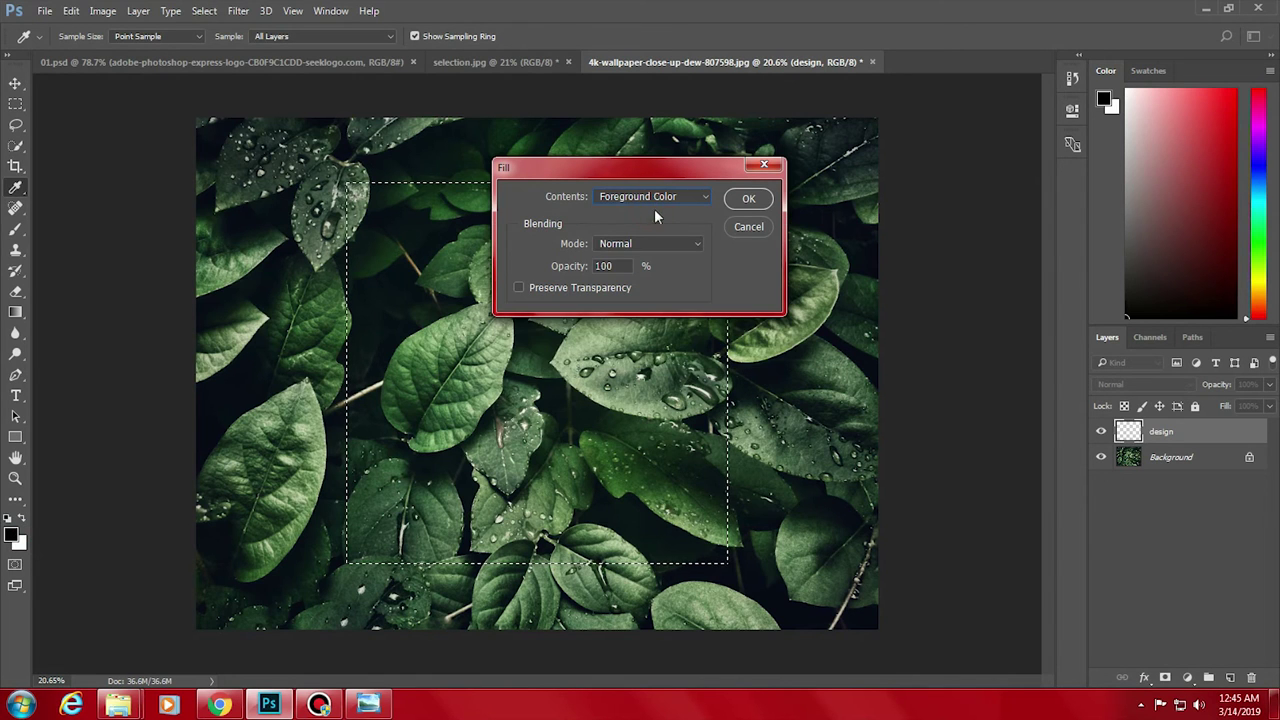
{"action": "left_click", "coordinate": [748, 199]}
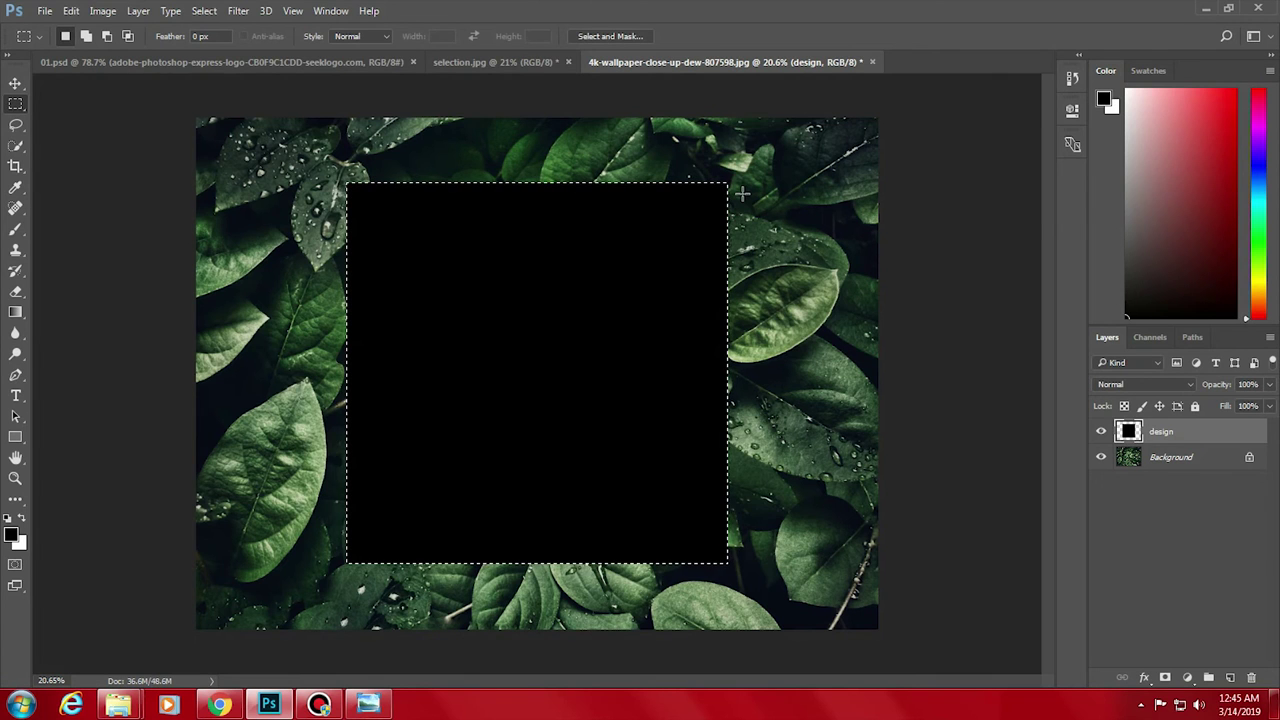
{"action": "key", "text": "Delete"}
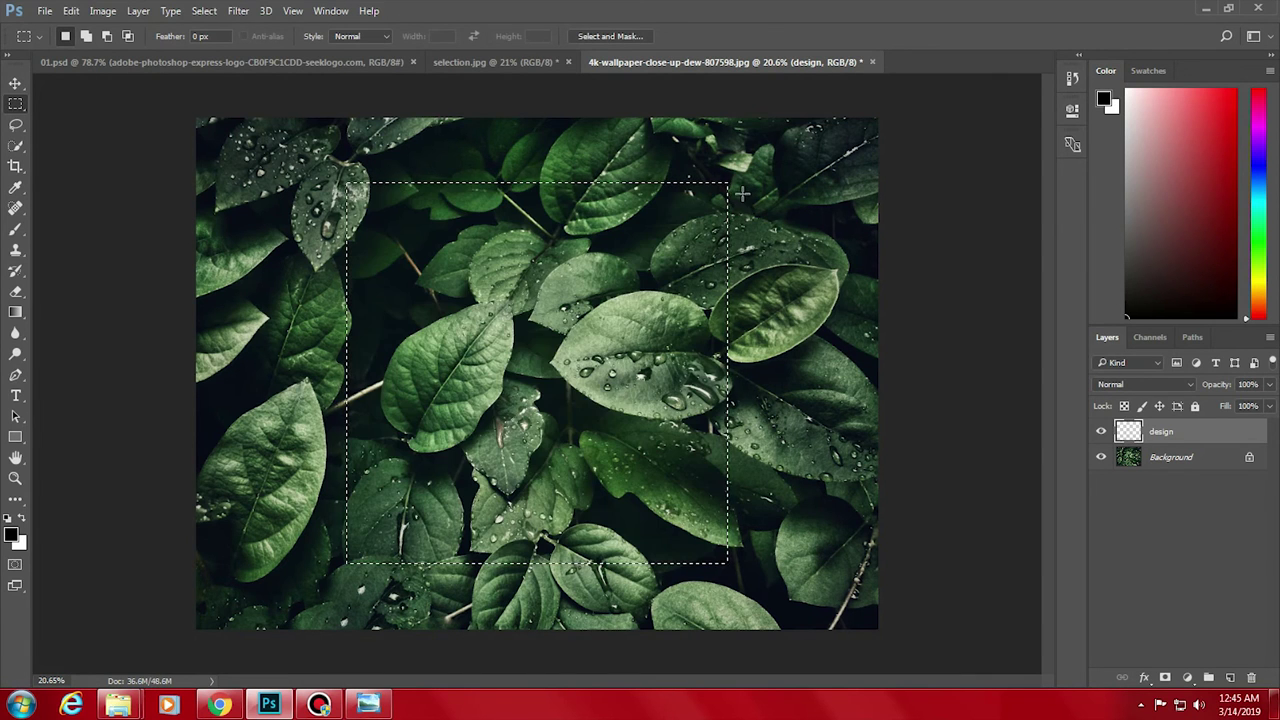
- Open the Stroke dialog for the square selection and set Width to 10 px
{"action": "right_click", "coordinate": [473, 319]}
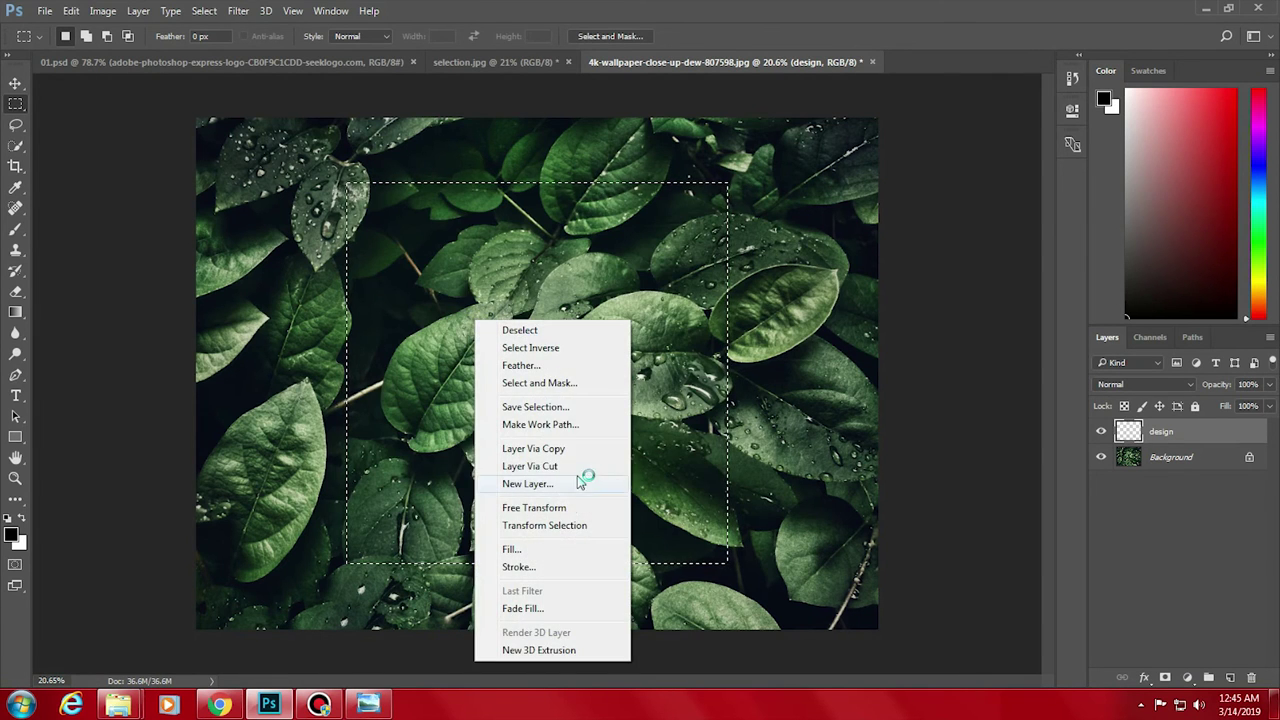
{"action": "left_click", "coordinate": [528, 566]}
{"action": "mouse_move", "coordinate": [589, 160]}
{"action": "left_mouse_down"}
{"action": "mouse_move", "coordinate": [535, 258]}
{"action": "mouse_move", "coordinate": [723, 193]}
{"action": "left_mouse_up"}
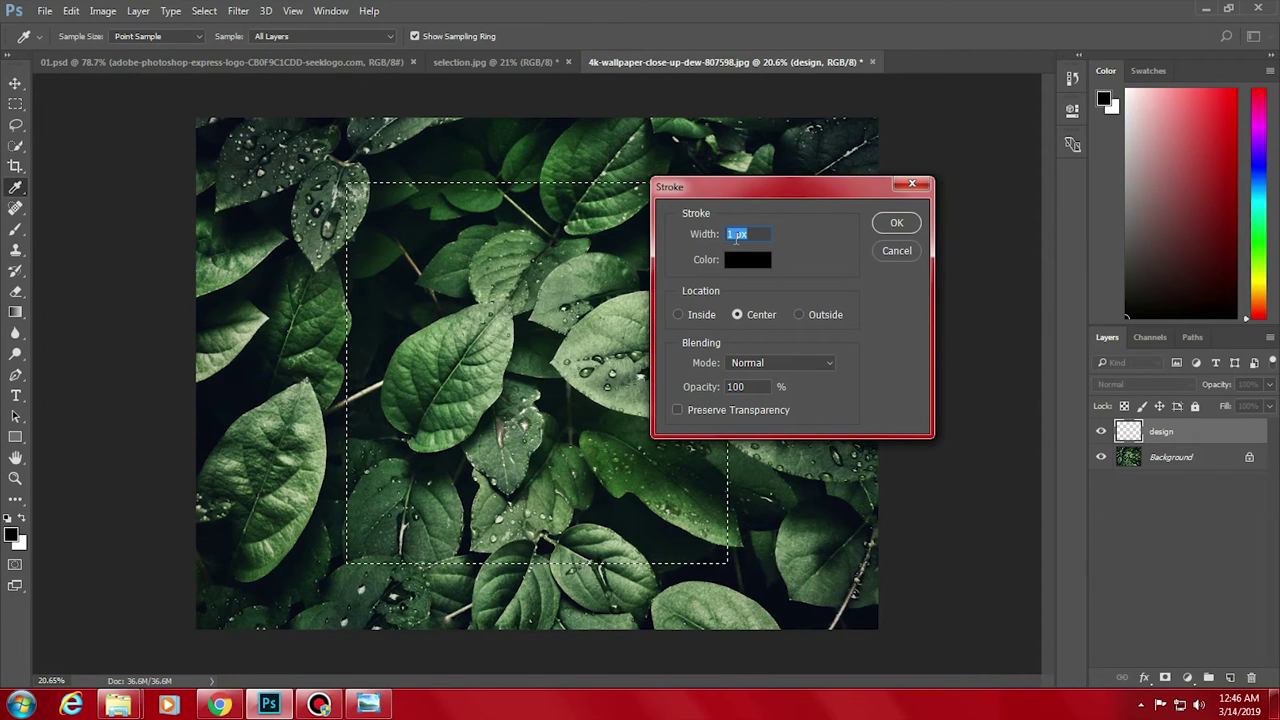
{"action": "key", "text": "BackSpace"}
{"action": "type", "text": "10"}
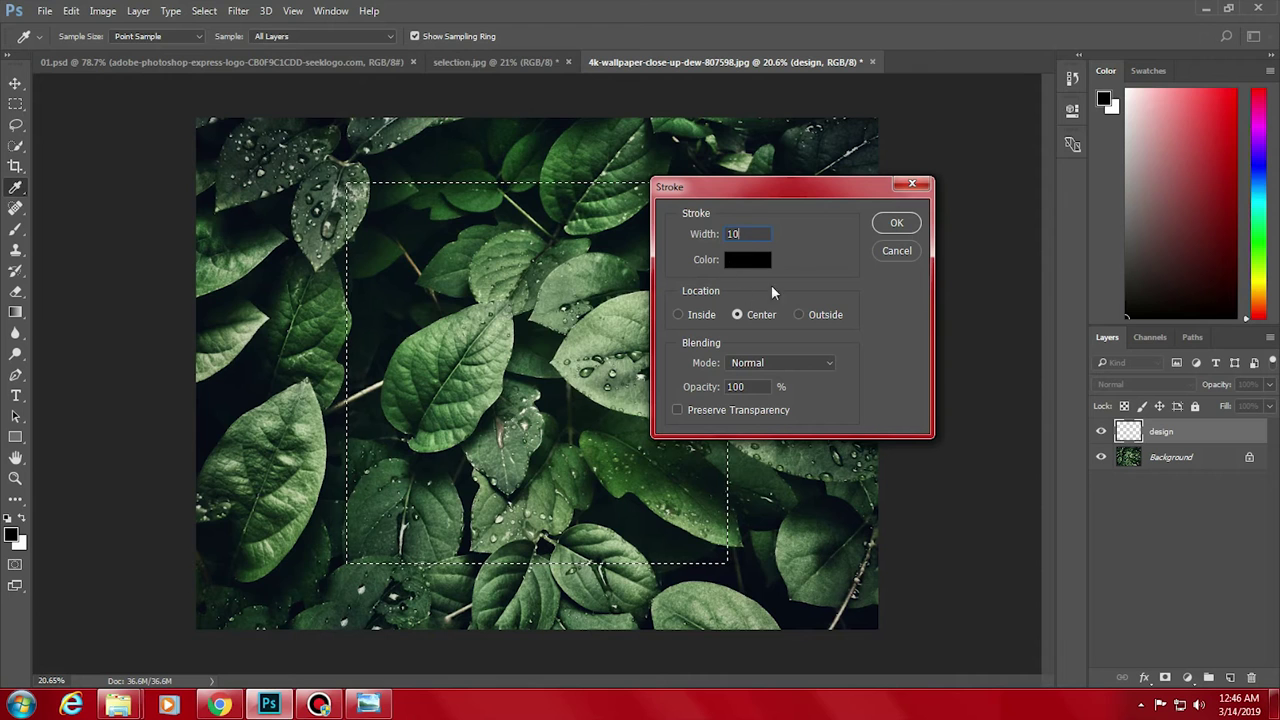
- Apply a white (ffffff) Inside stroke, then deselect
{"action": "left_click", "coordinate": [760, 260]}
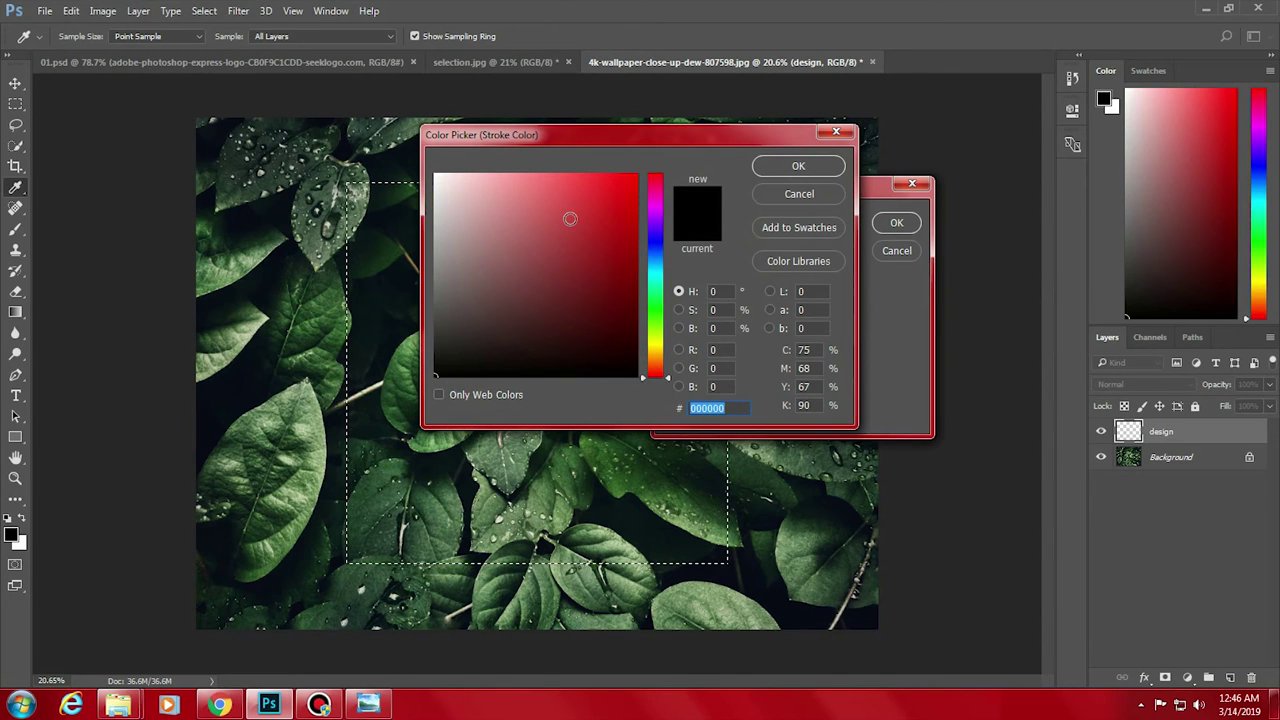
{"action": "left_click_drag", "start_coordinate": [534, 212], "coordinate": [524, 352]}
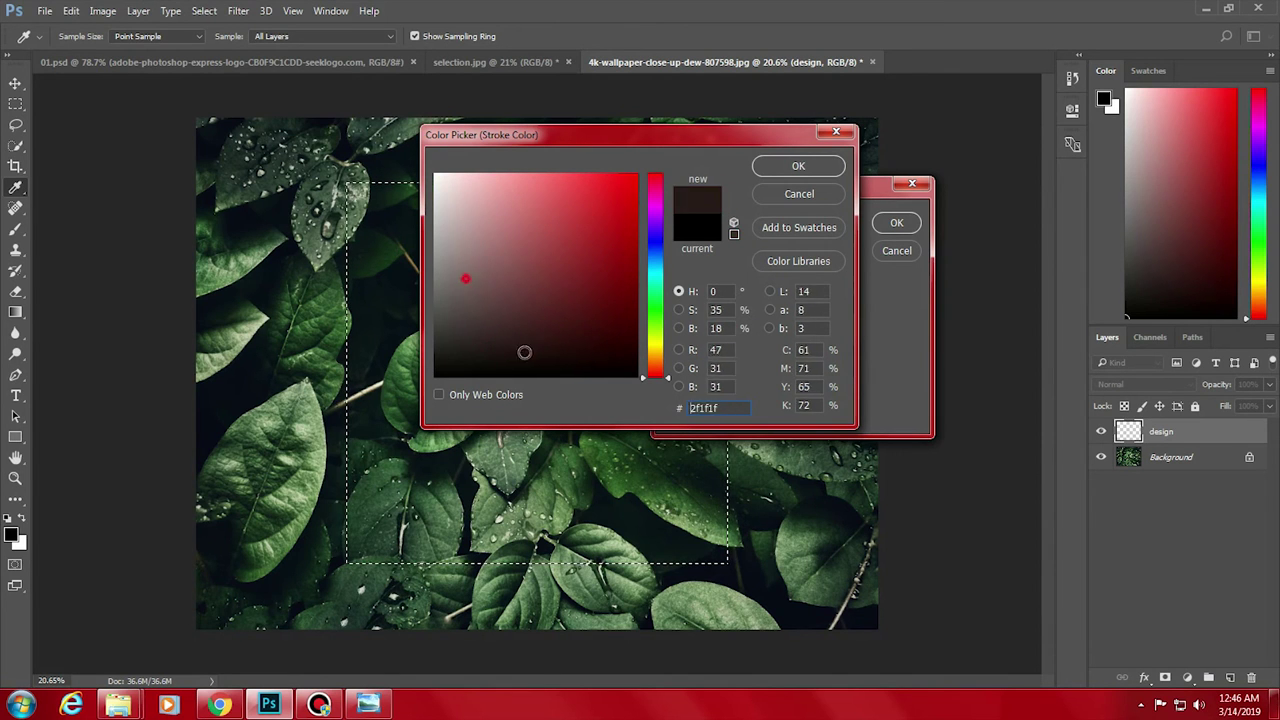
{"action": "left_click", "coordinate": [655, 261]}
{"action": "left_click", "coordinate": [621, 185]}
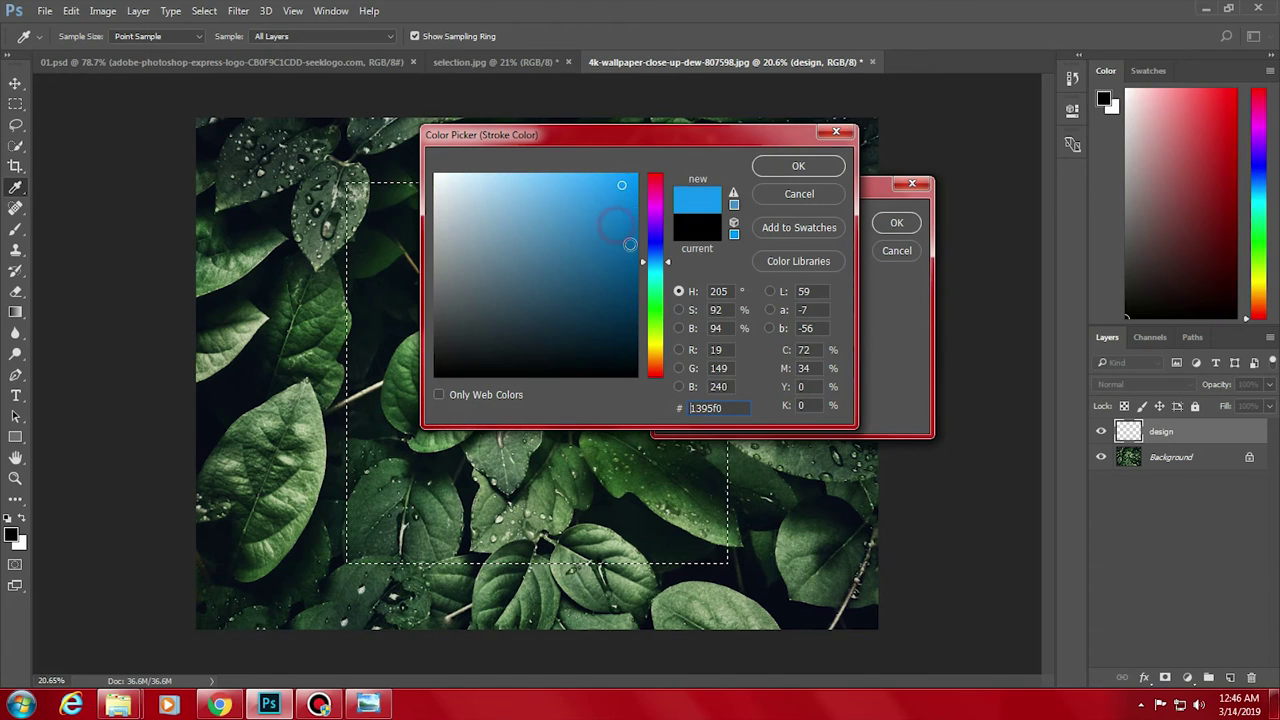
{"action": "left_click_drag", "start_coordinate": [630, 244], "coordinate": [433, 379]}
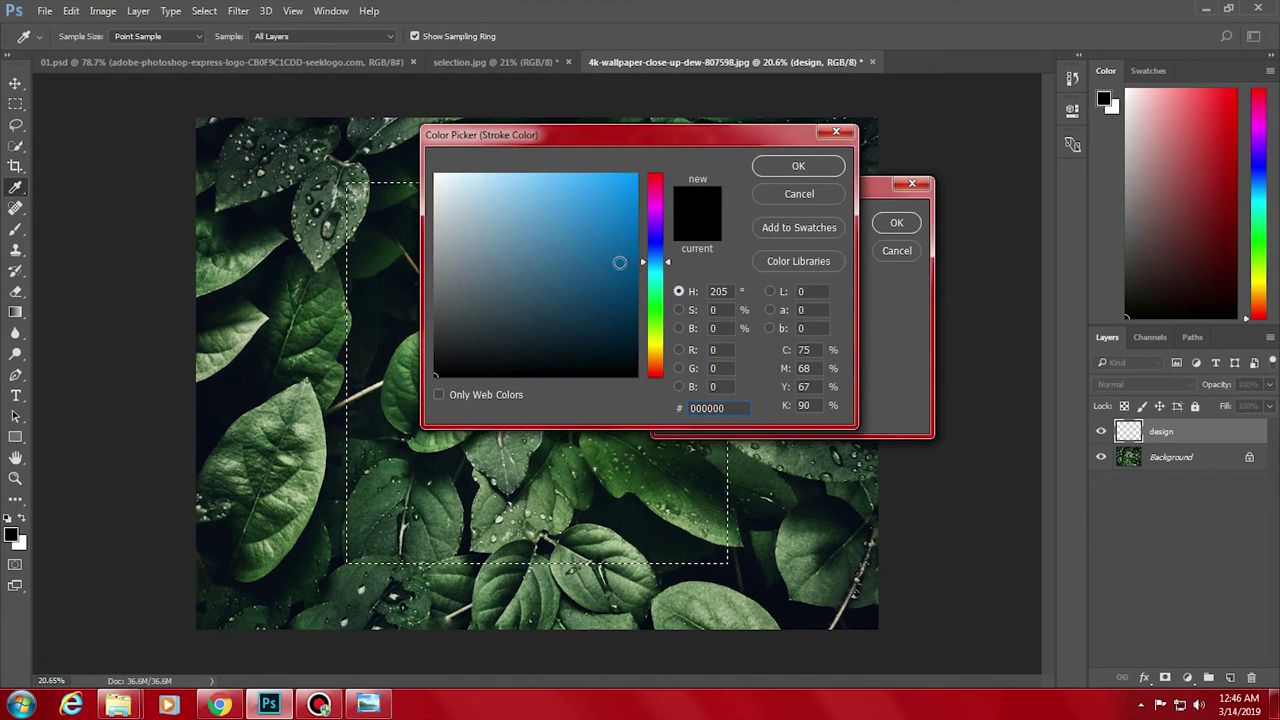
{"action": "type", "text": "ffffff"}
{"action": "left_click", "coordinate": [798, 166]}
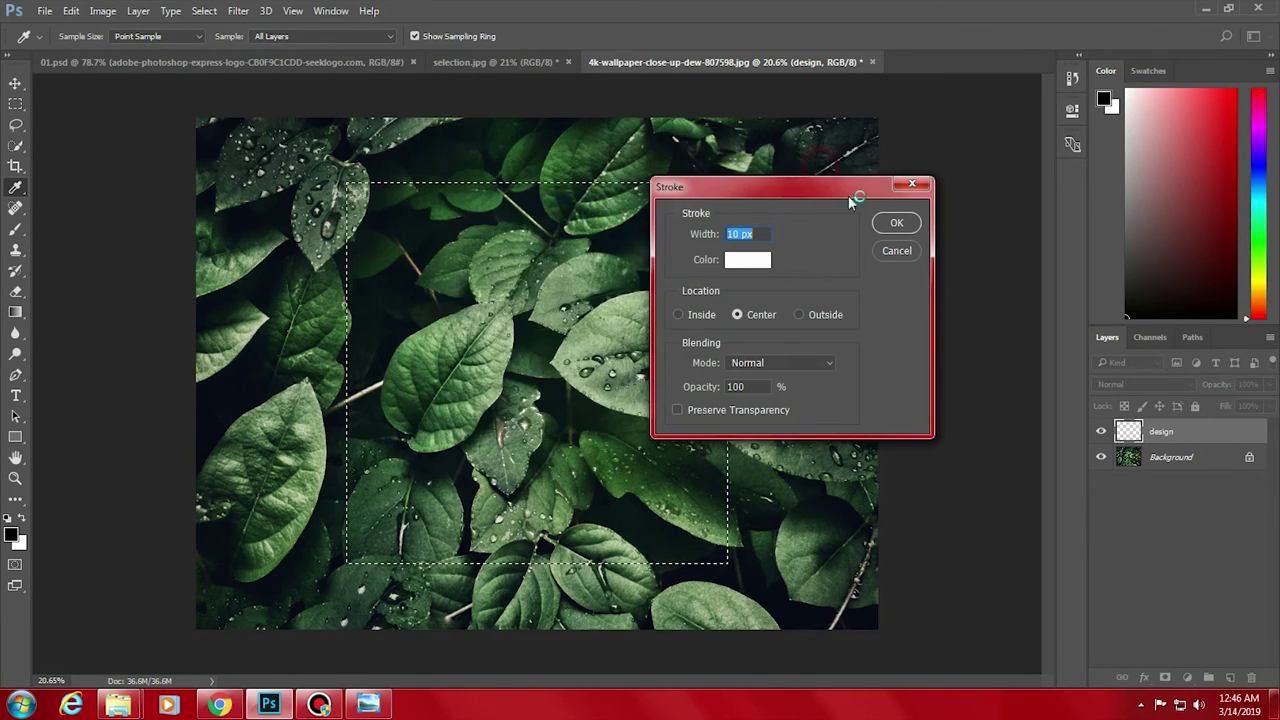
{"action": "left_click", "coordinate": [693, 317]}
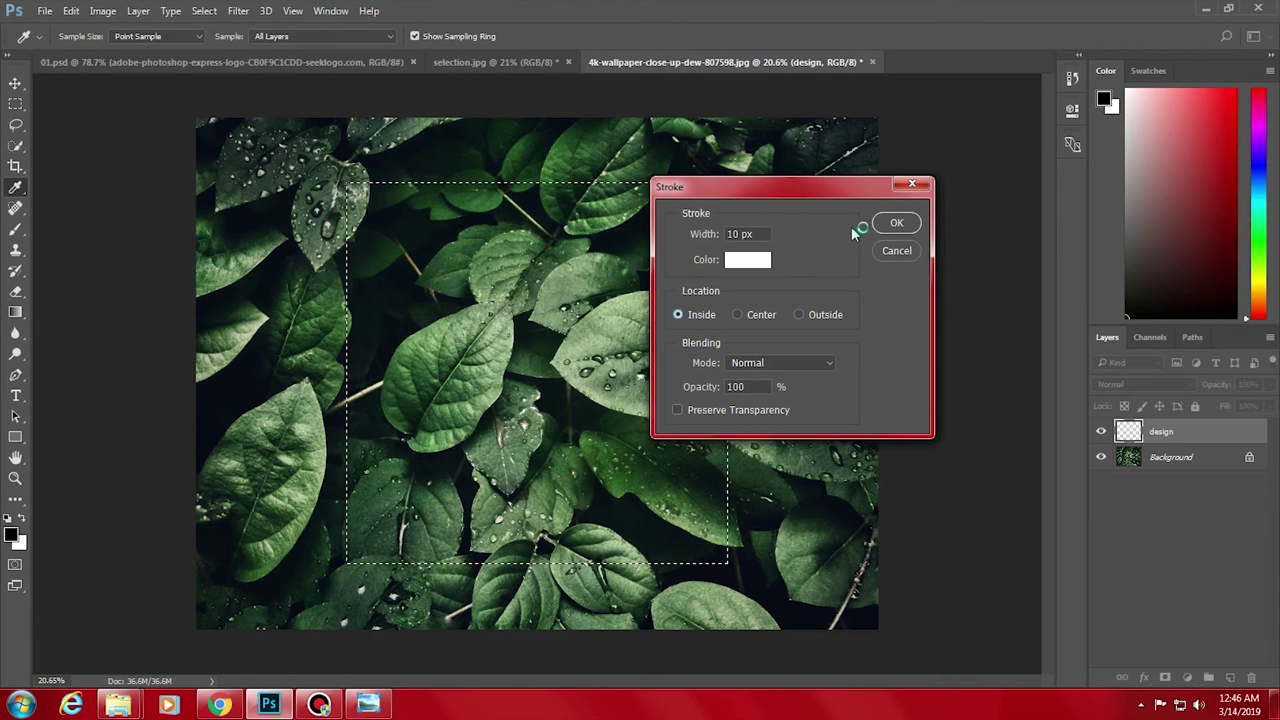
{"action": "left_click", "coordinate": [896, 222]}
{"action": "key", "text": "m"}
{"action": "key", "text": "ctrl+d"}
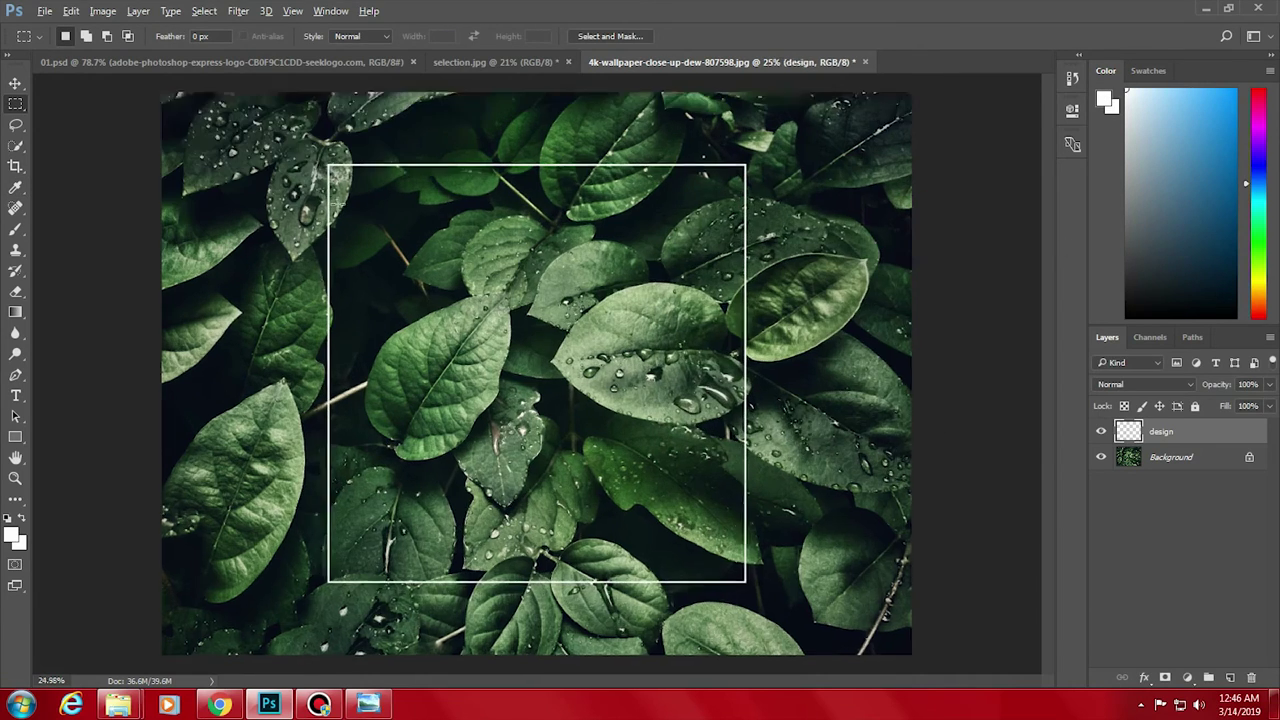
- Drag the white square frame roughly to the middle of the leaves photo
{"action": "scroll", "coordinate": [400, 300], "scroll_direction": "up", "scroll_amount": 5}
{"action": "scroll", "coordinate": [890, 283], "scroll_direction": "down", "scroll_amount": 2}
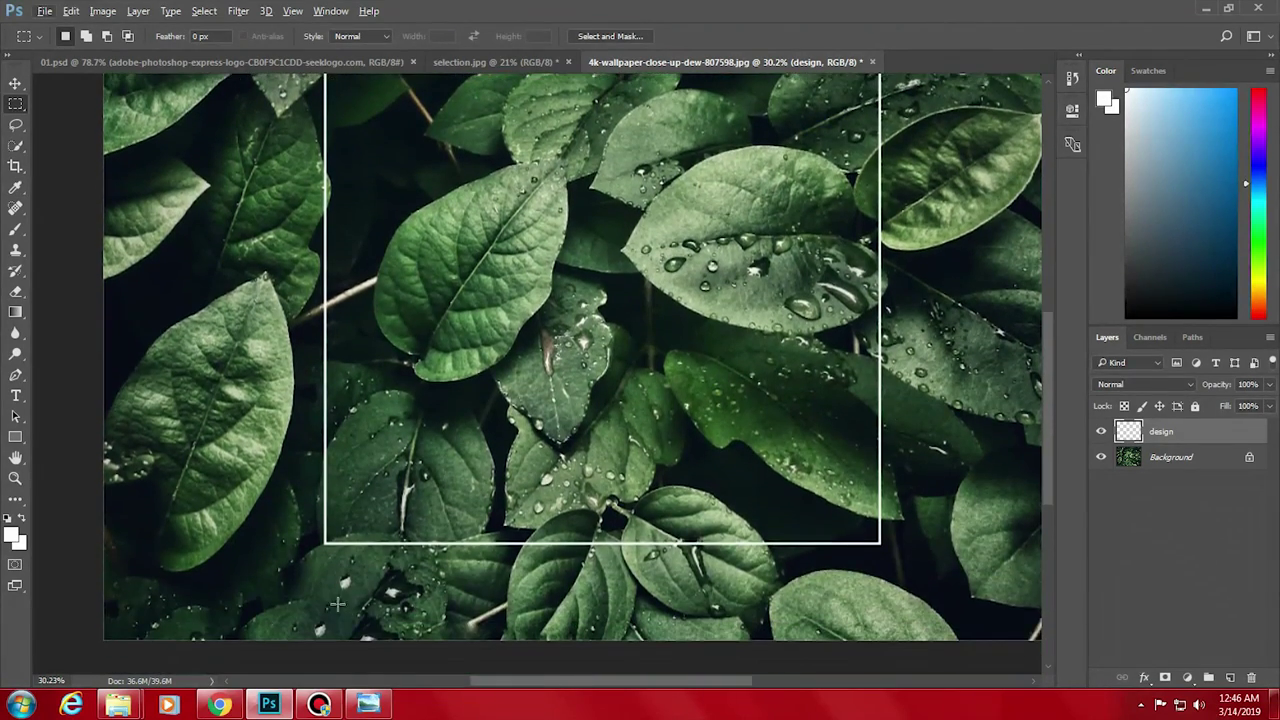
{"action": "scroll", "coordinate": [301, 213], "scroll_direction": "down", "scroll_amount": 2}
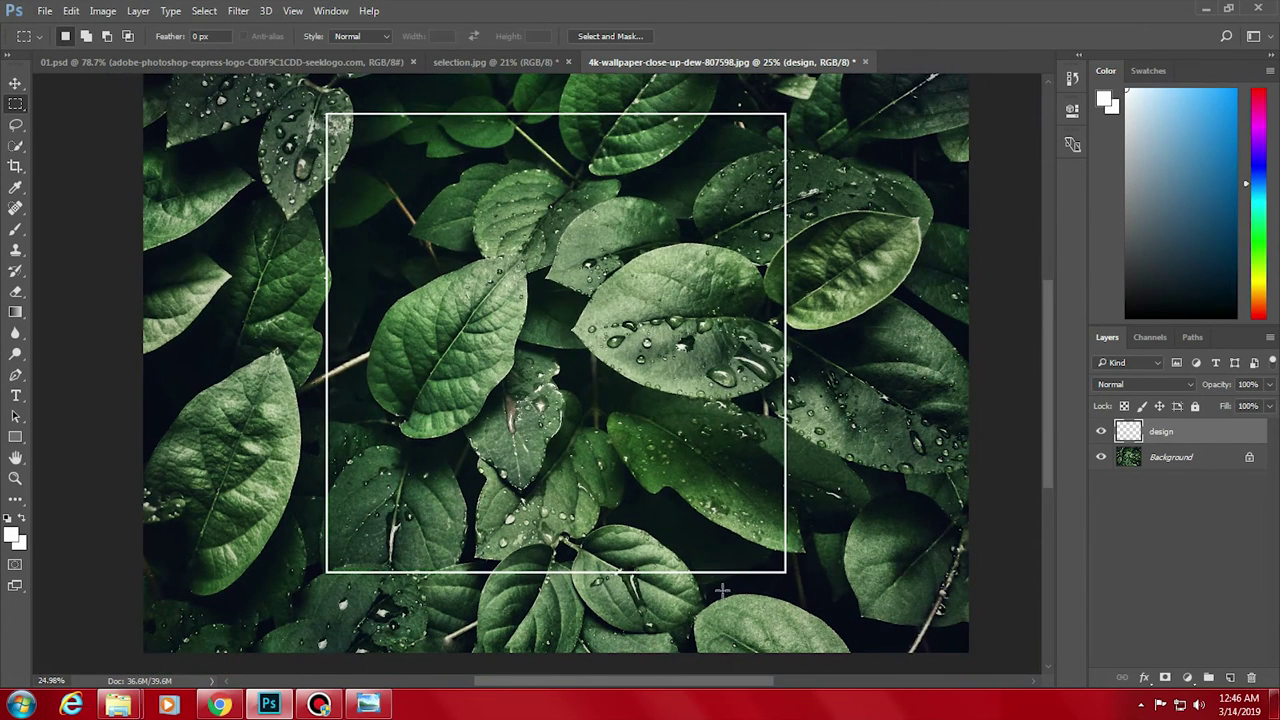
{"action": "left_click", "coordinate": [15, 84]}
{"action": "left_click_drag", "start_coordinate": [463, 118], "coordinate": [268, 135]}
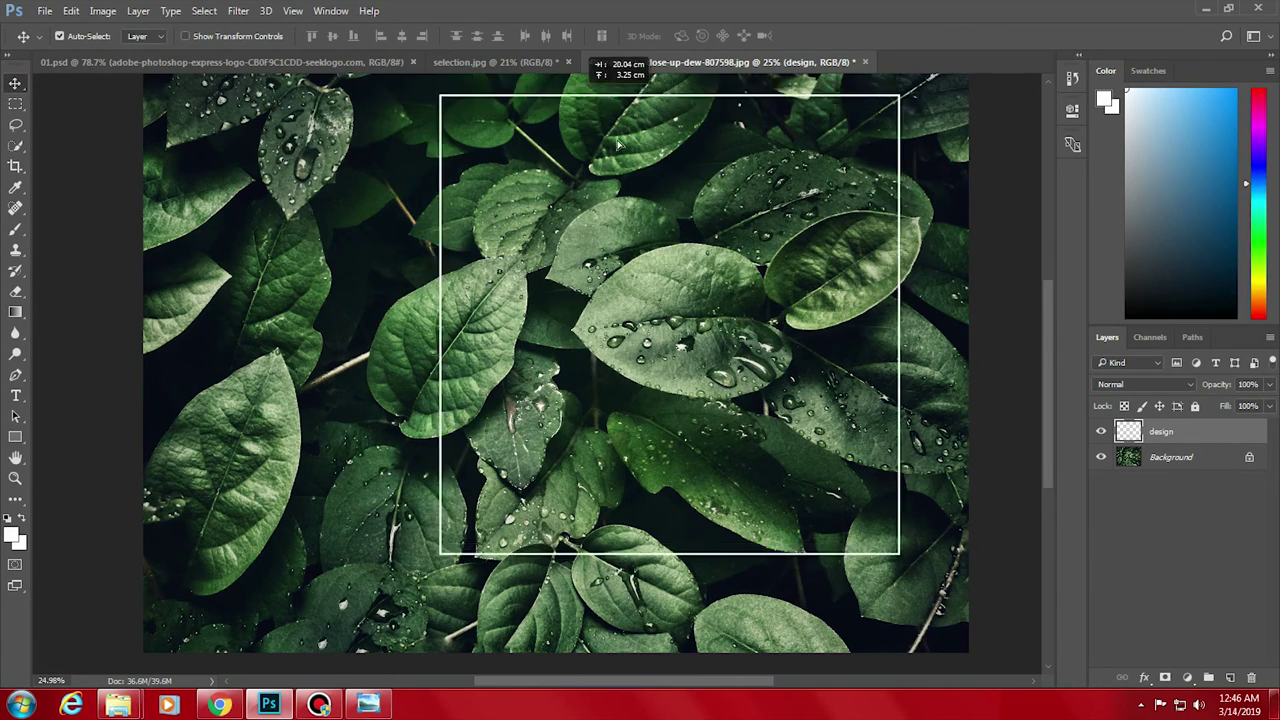
{"action": "left_click_drag", "start_coordinate": [268, 135], "coordinate": [440, 125]}
{"action": "scroll", "coordinate": [591, 244], "scroll_direction": "down", "scroll_amount": 1}
{"action": "scroll", "coordinate": [596, 254], "scroll_direction": "down", "scroll_amount": 1}
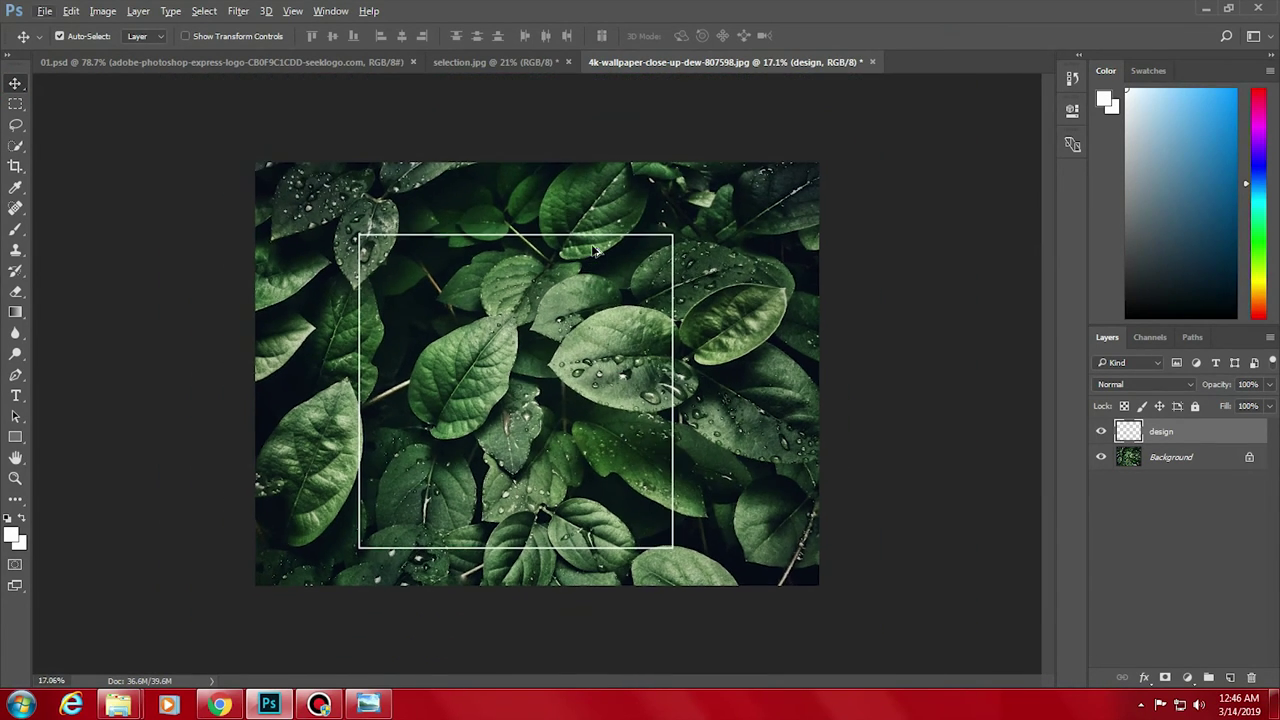
{"action": "left_click_drag", "start_coordinate": [531, 238], "coordinate": [560, 232]}
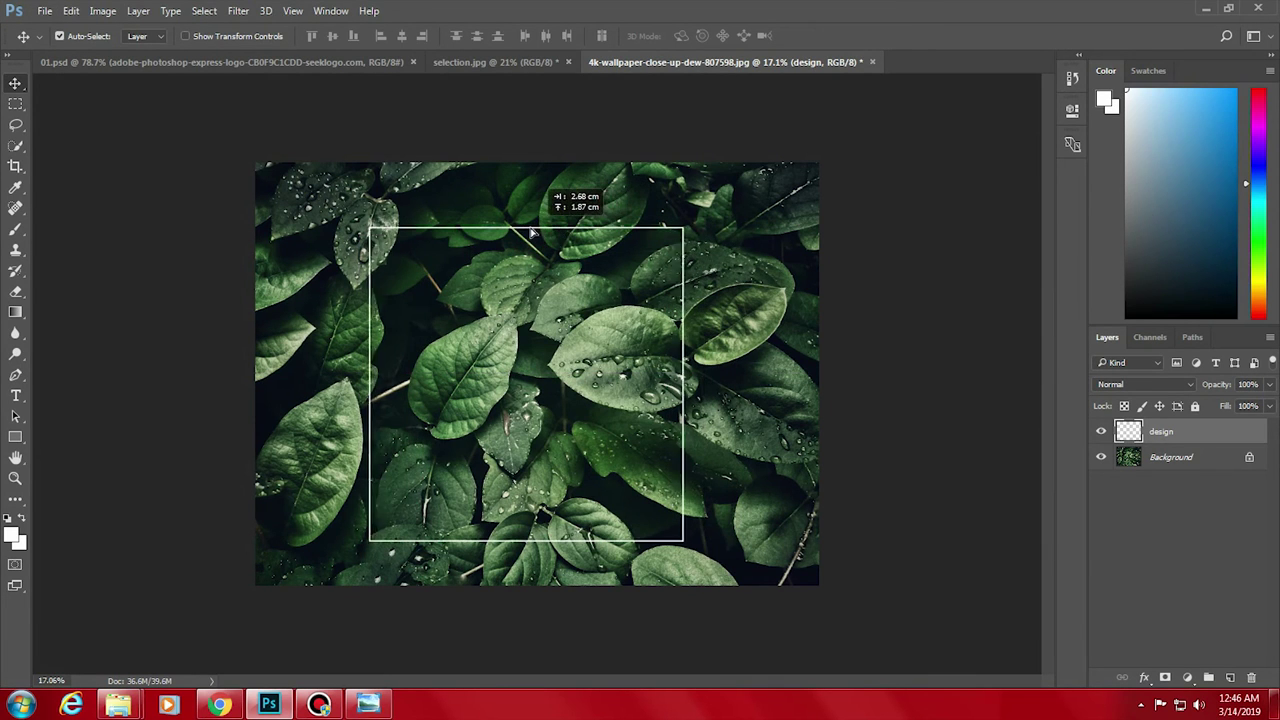
{"action": "left_click_drag", "start_coordinate": [558, 231], "coordinate": [573, 233]}
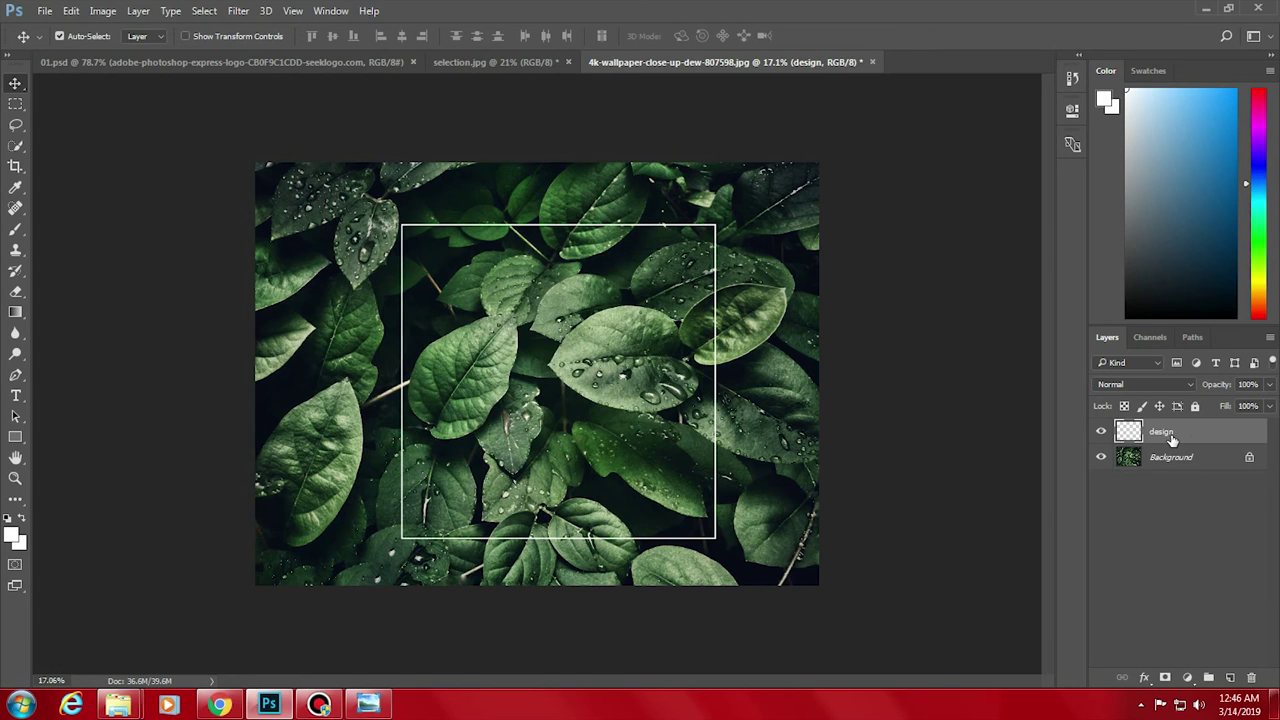
- Align the frame's vertical and horizontal centres to the Background layer
{"action": "left_click", "coordinate": [1171, 460]}
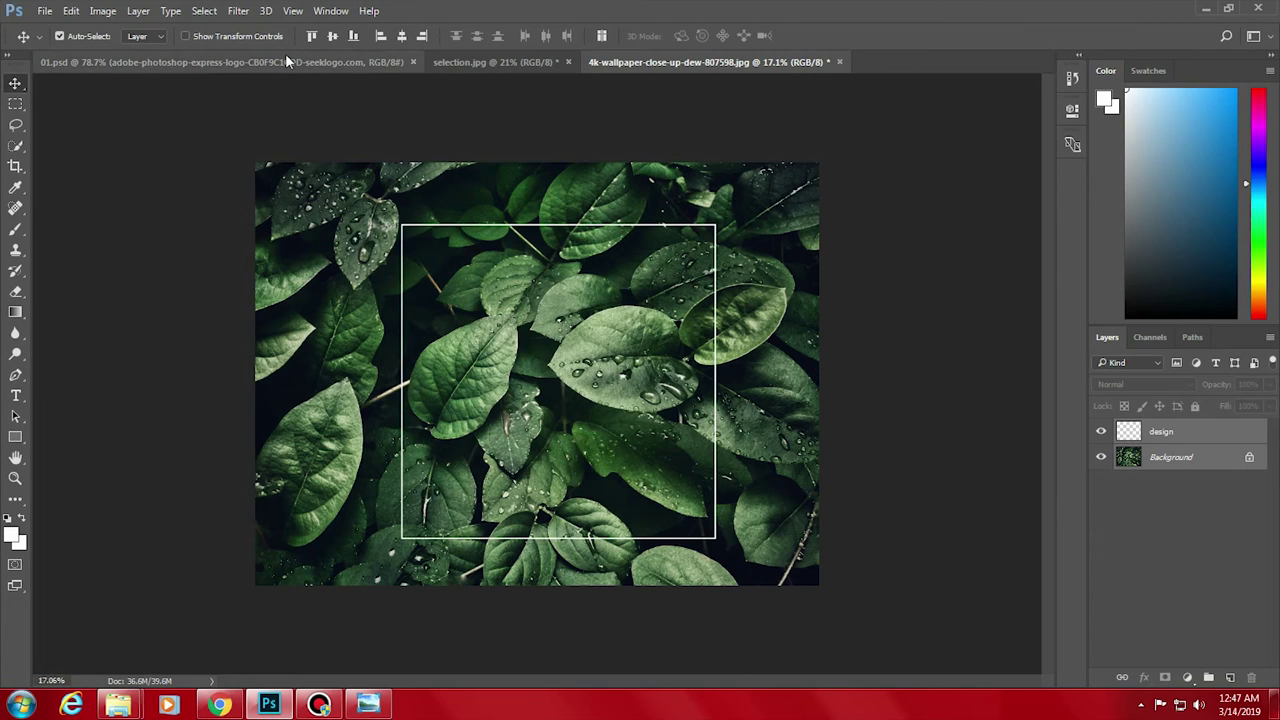
{"action": "left_click", "coordinate": [332, 36]}
{"action": "left_click", "coordinate": [401, 36]}
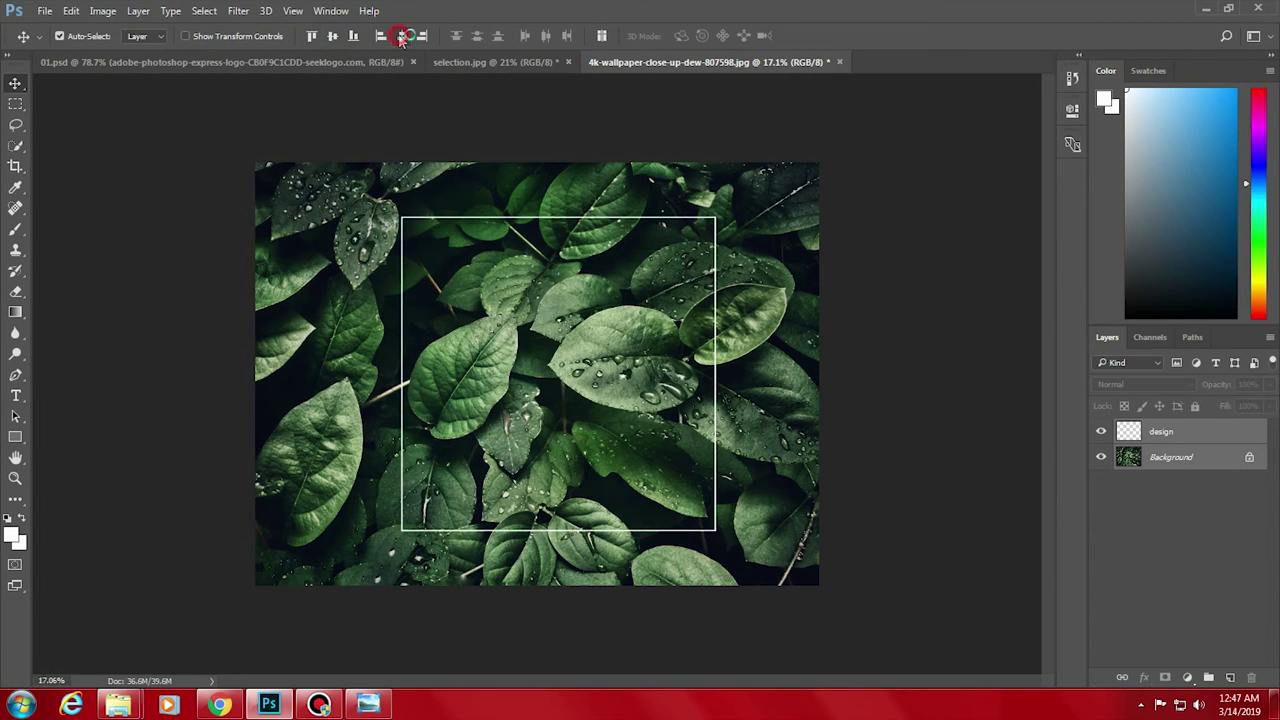
{"action": "left_click", "coordinate": [1098, 547]}
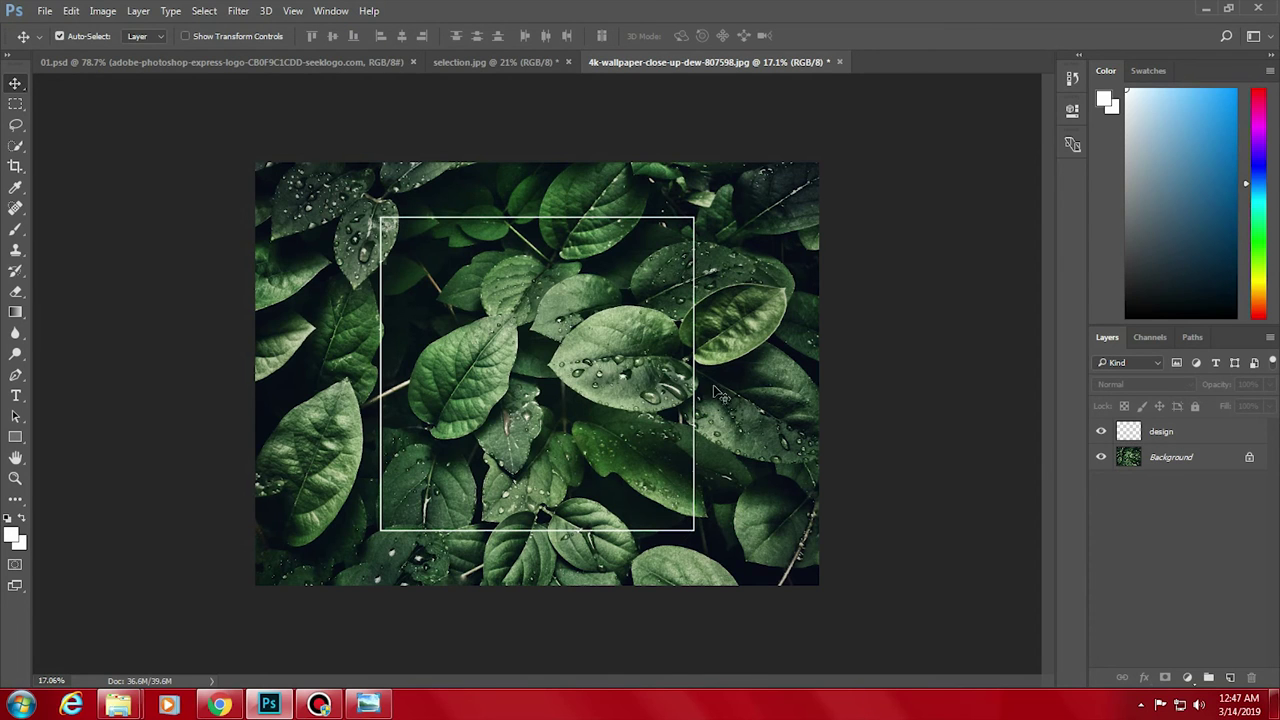
{"action": "left_click", "coordinate": [15, 103]}
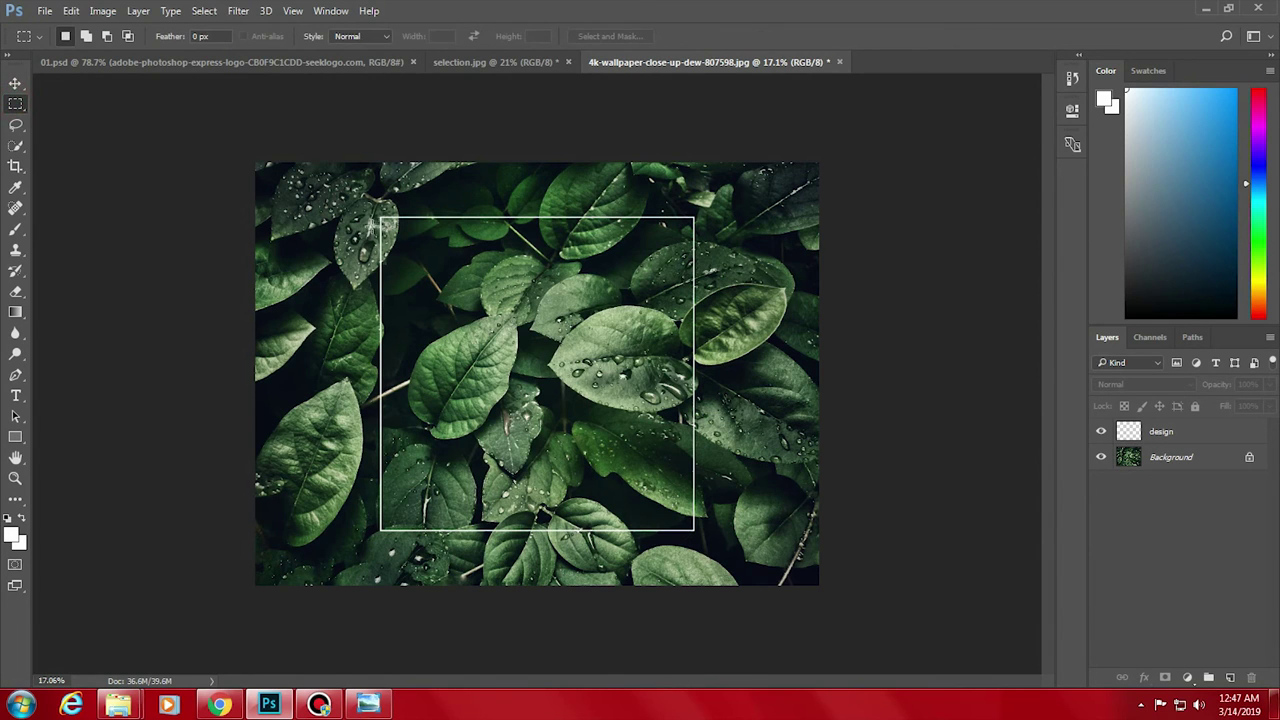
- Select a square area inside the white frame and add a new layer above design
{"action": "left_click_drag", "start_coordinate": [388, 222], "coordinate": [688, 520]}
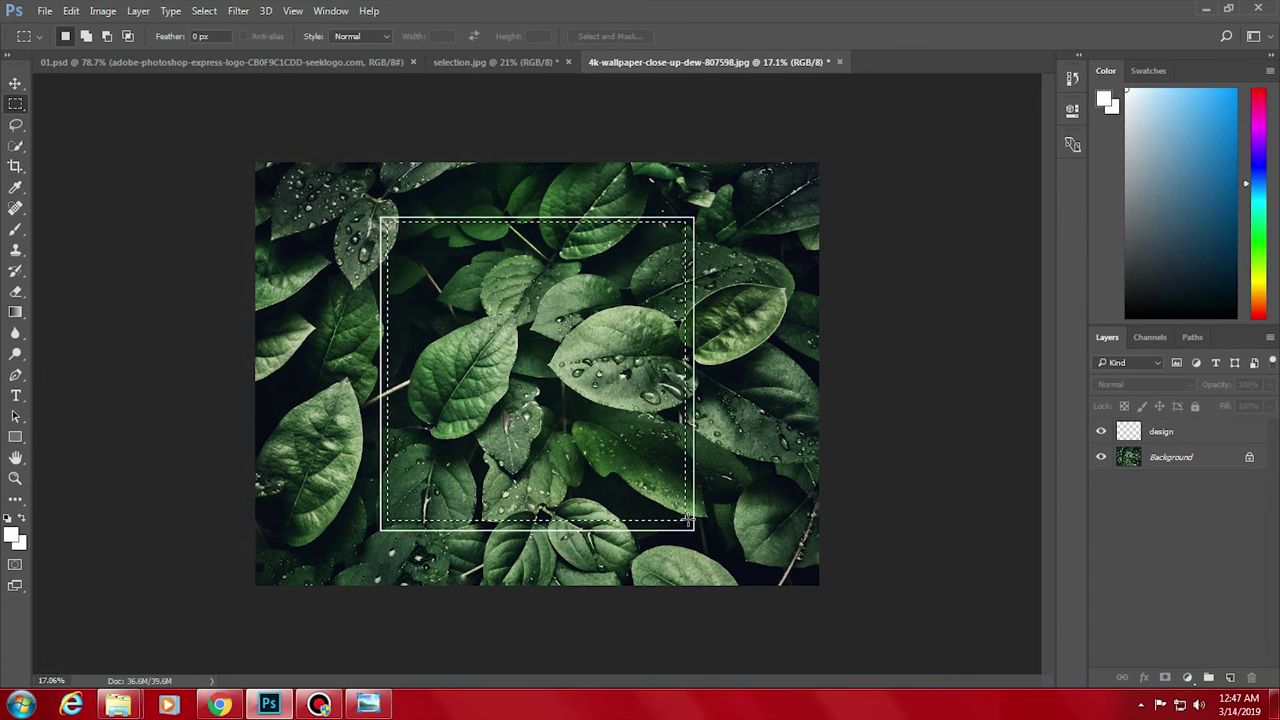
{"action": "right_click", "coordinate": [537, 388]}
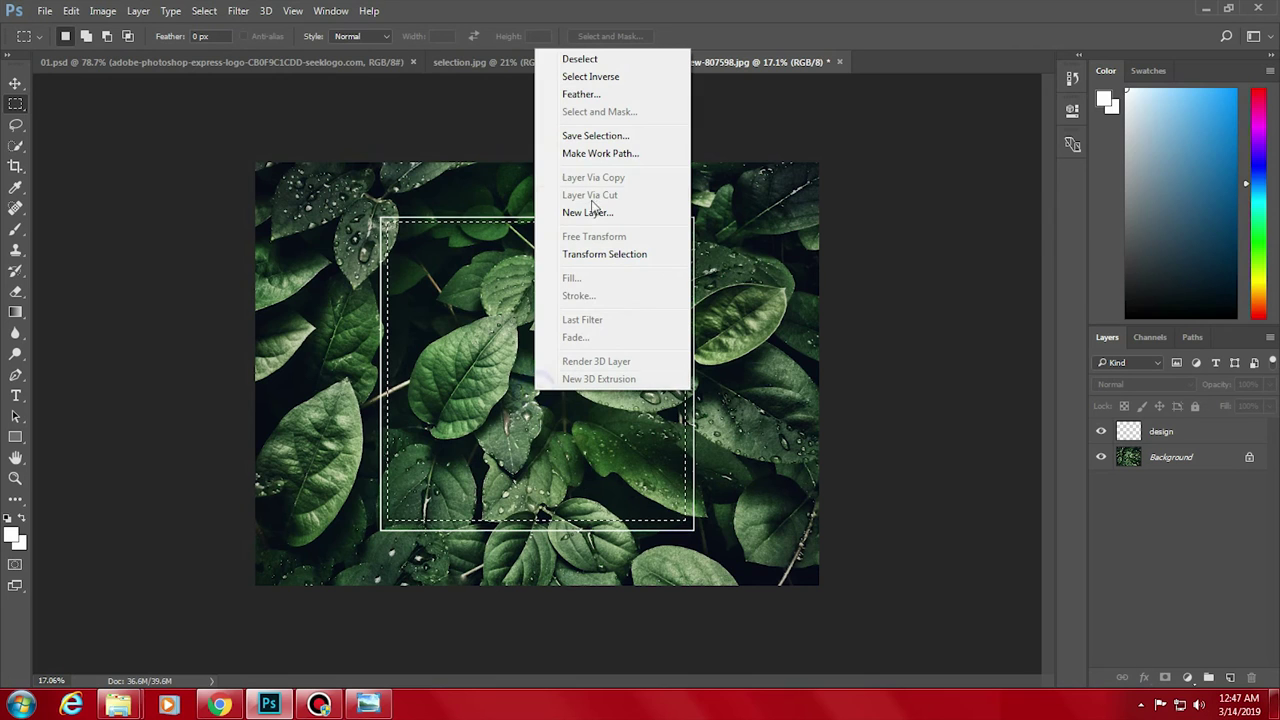
{"action": "left_click", "coordinate": [1200, 458]}
{"action": "left_click", "coordinate": [1160, 431]}
{"action": "left_click", "coordinate": [1232, 677]}
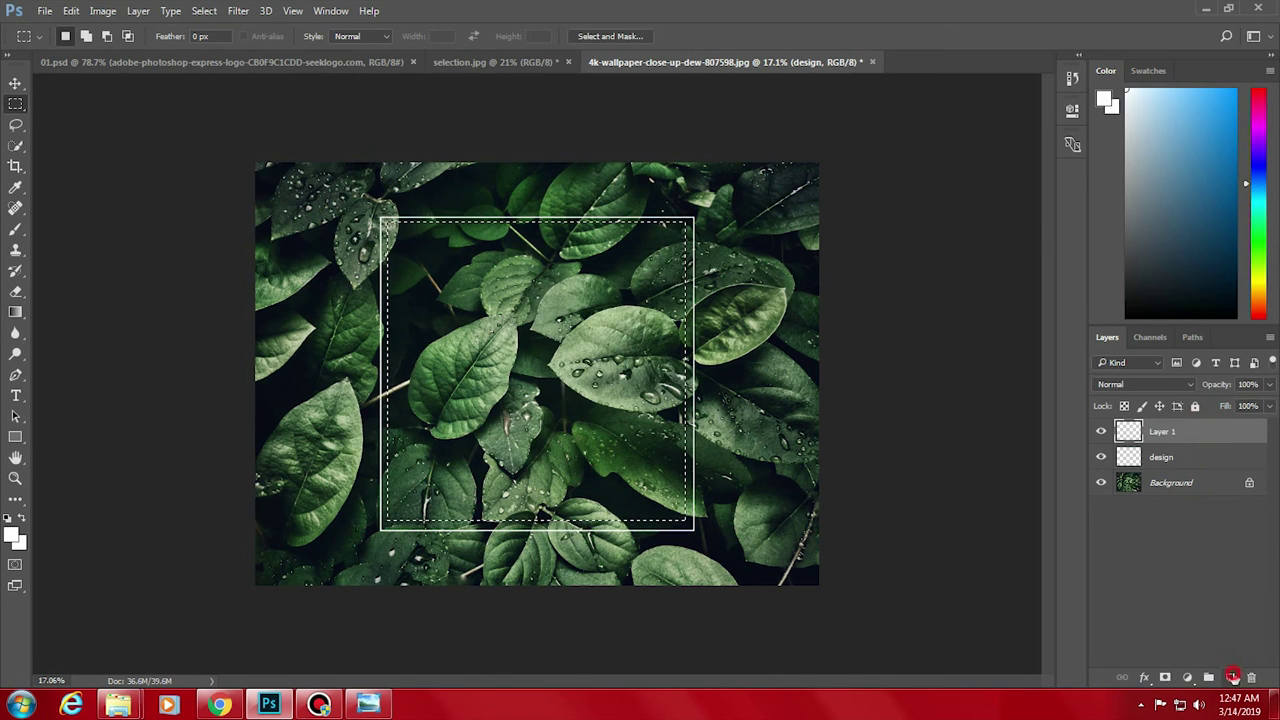
- Stroke the selection with a 20 px white line on Layer 1
{"action": "right_click", "coordinate": [512, 307]}
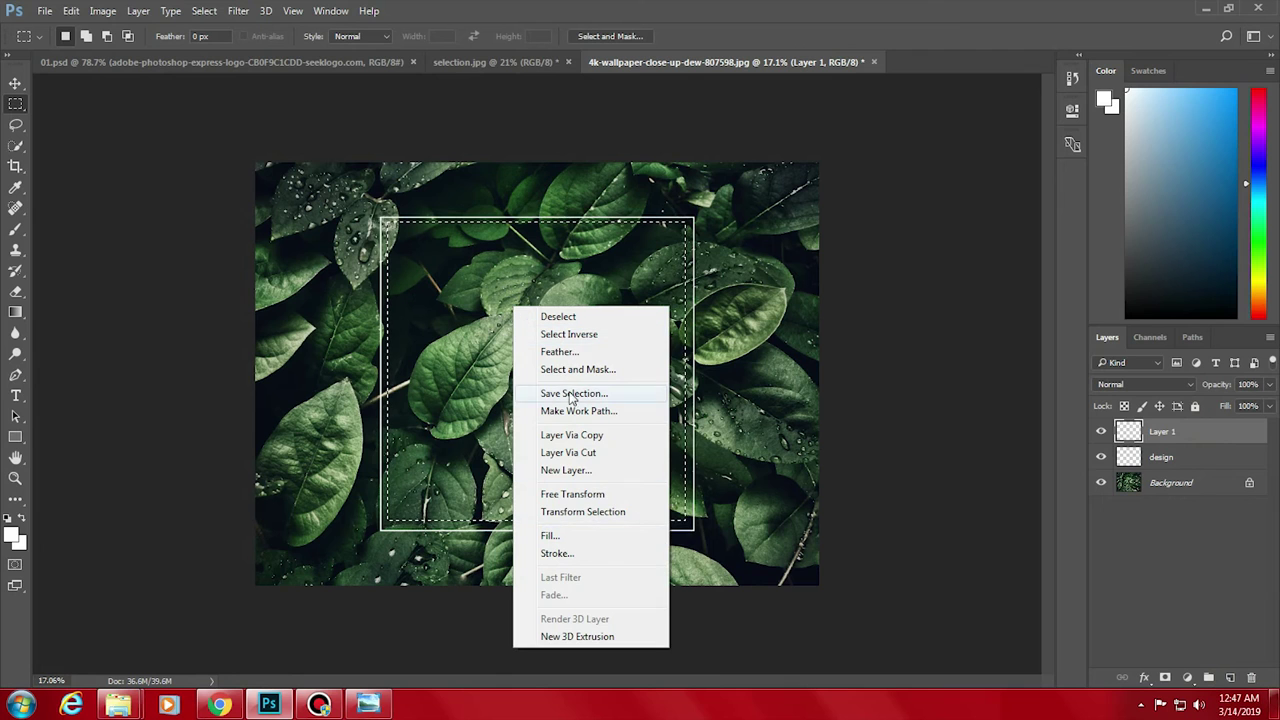
{"action": "left_click", "coordinate": [576, 553]}
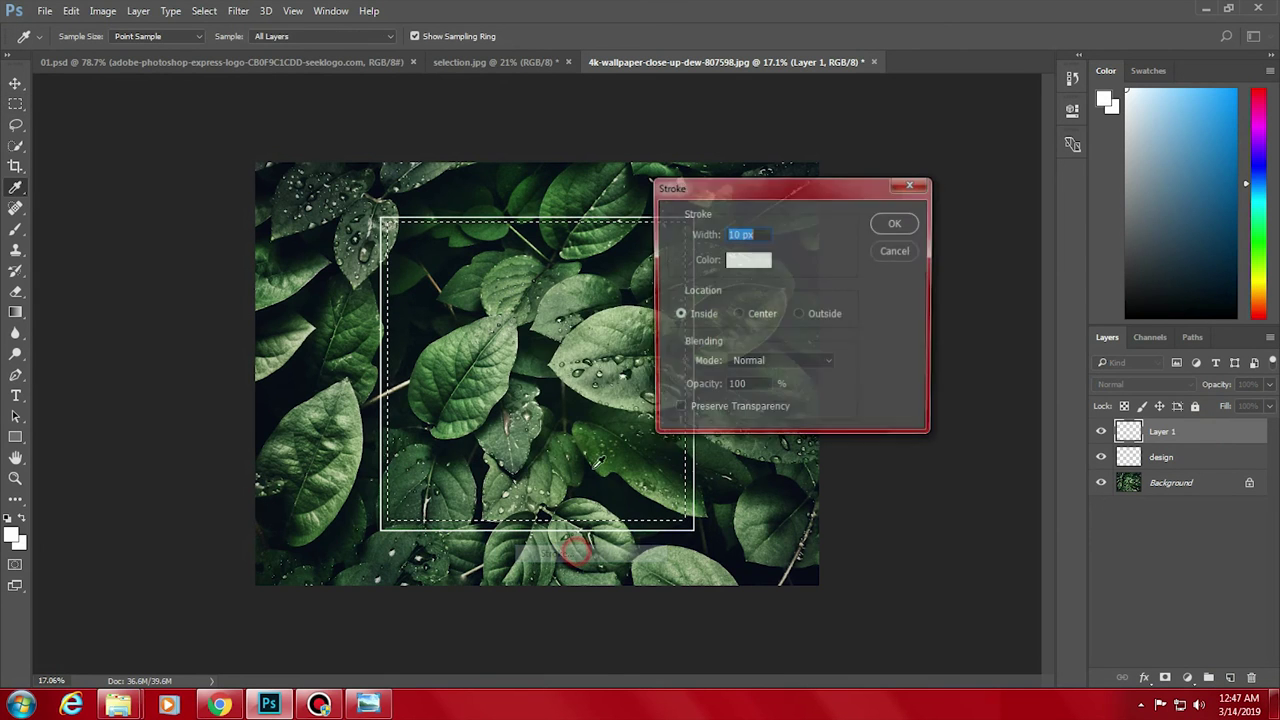
{"action": "type", "text": "20"}
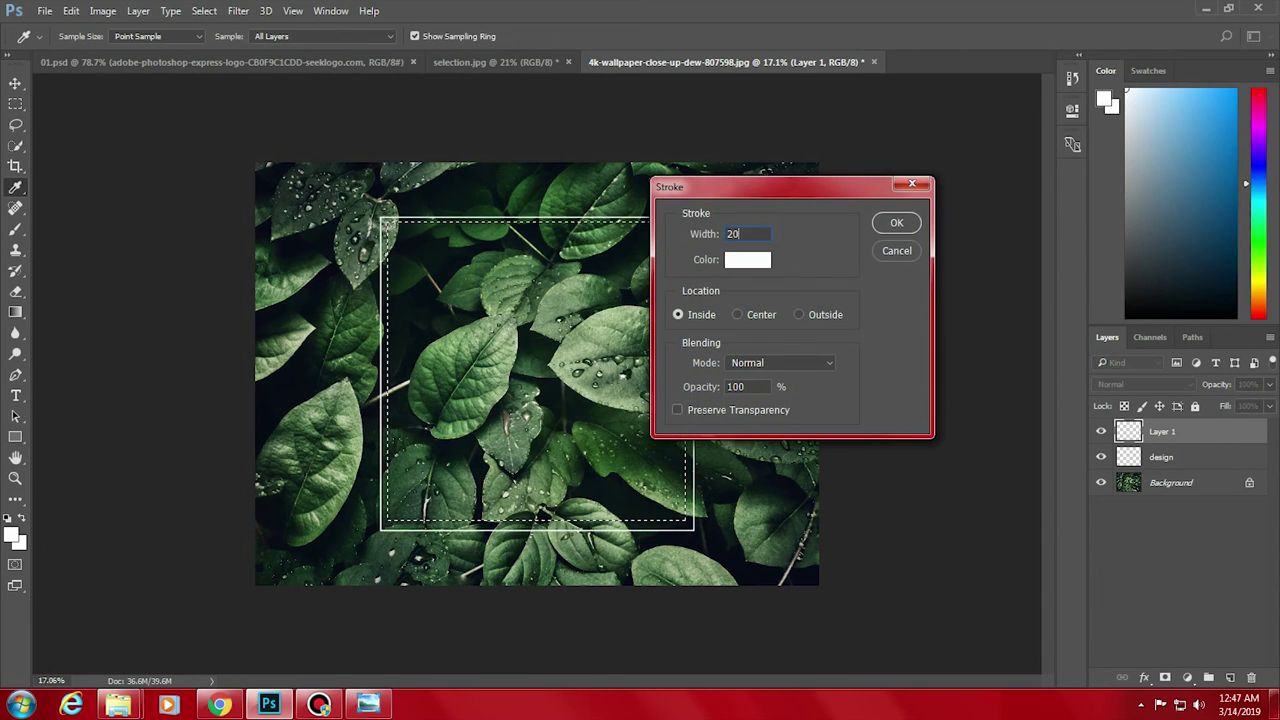
{"action": "left_click", "coordinate": [897, 222]}
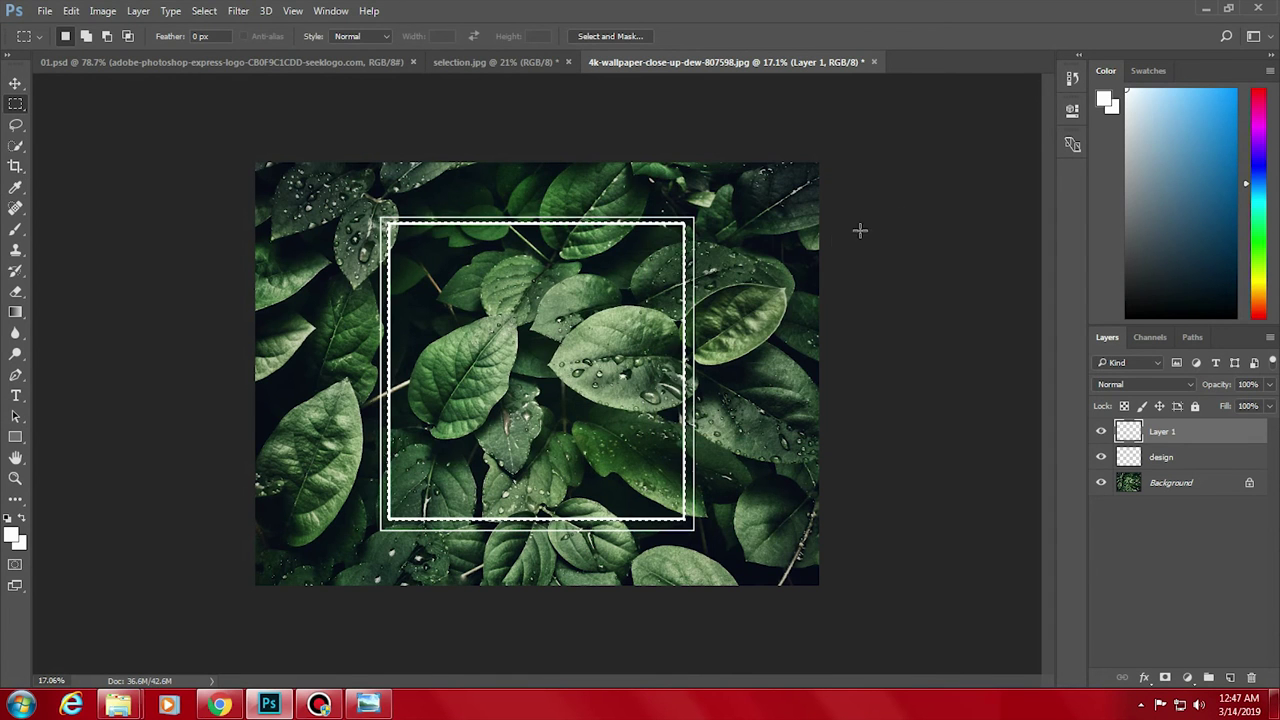
- Centre the inner frame vertically and horizontally on the Background photo
{"action": "scroll", "coordinate": [429, 243], "scroll_direction": "up", "scroll_amount": 6}
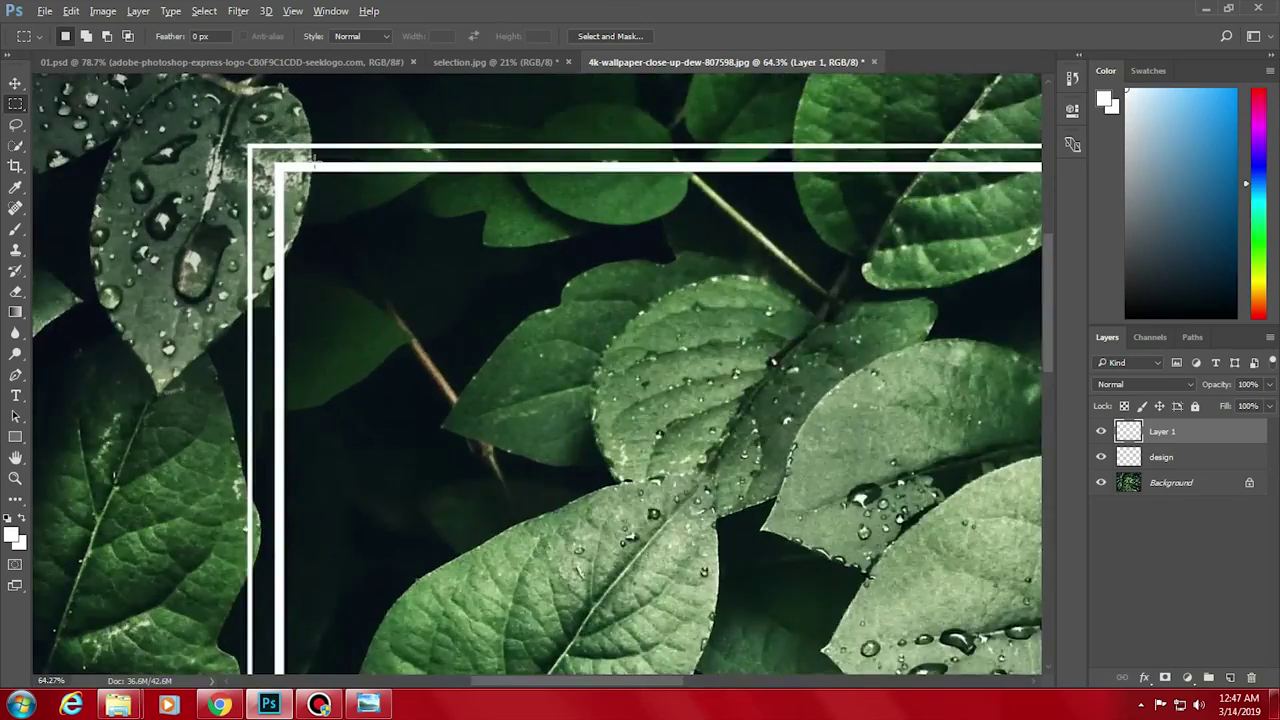
{"action": "scroll", "coordinate": [313, 158], "scroll_direction": "up", "scroll_amount": 2}
{"action": "scroll", "coordinate": [302, 172], "scroll_direction": "down", "scroll_amount": 4}
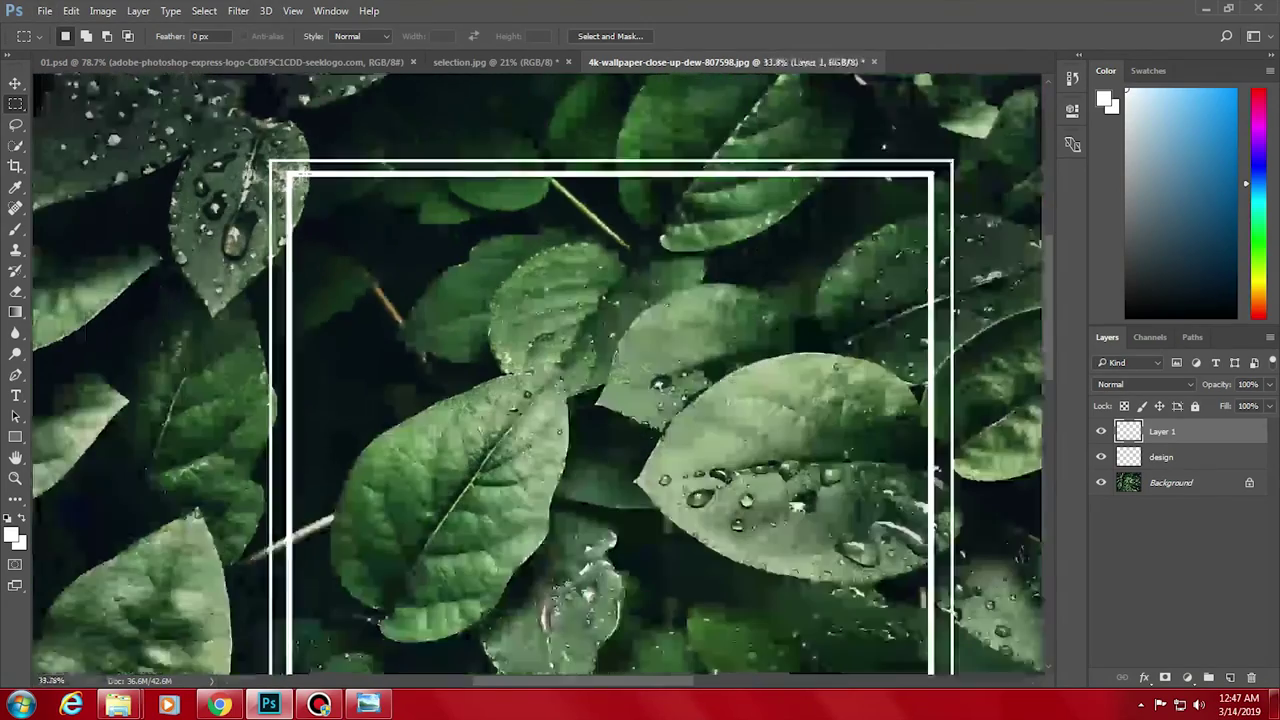
{"action": "left_click", "coordinate": [1165, 484], "text": "ctrl"}
{"action": "left_click", "coordinate": [15, 83]}
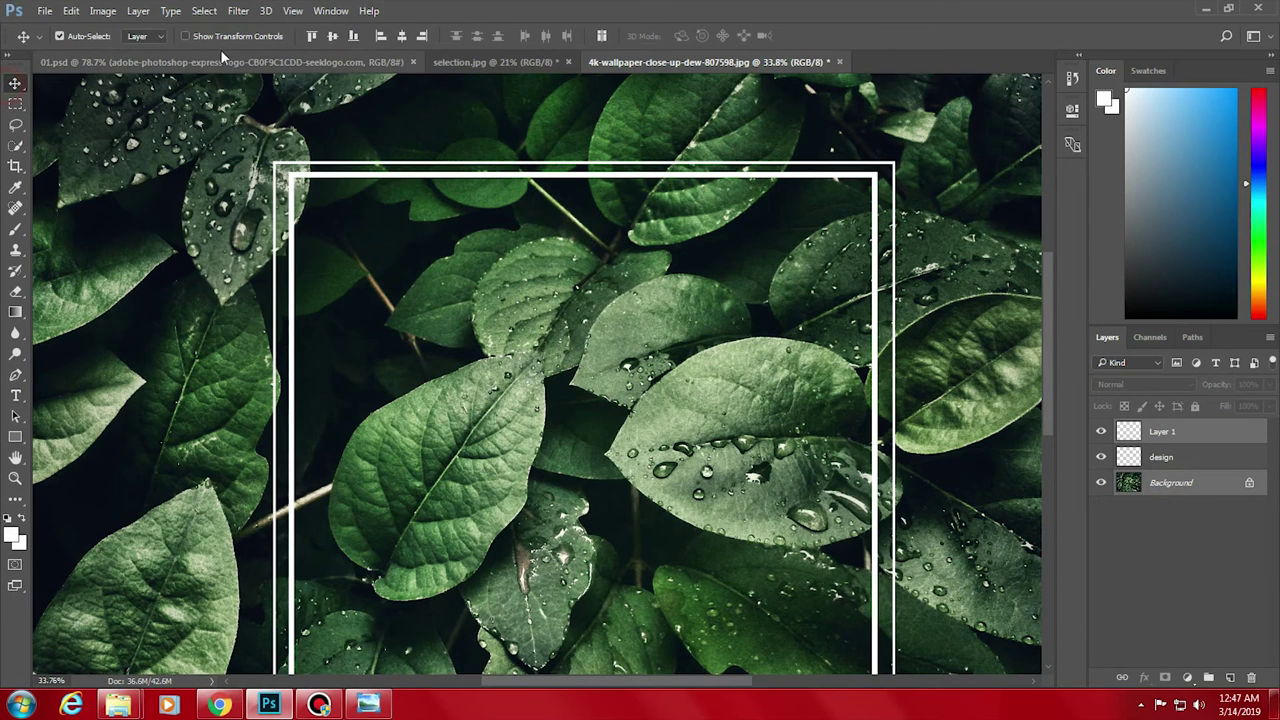
{"action": "left_click", "coordinate": [332, 36]}
{"action": "left_click", "coordinate": [401, 36]}
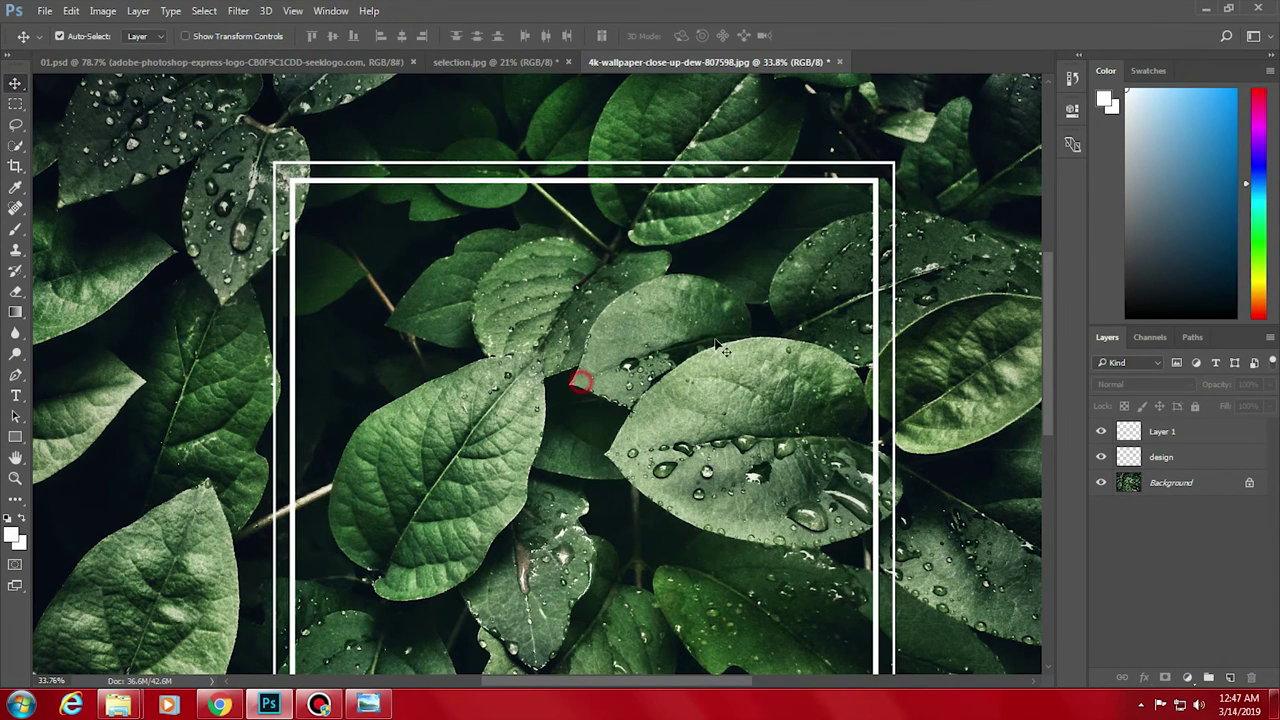
{"action": "scroll", "coordinate": [582, 382], "scroll_direction": "down", "scroll_amount": 3}
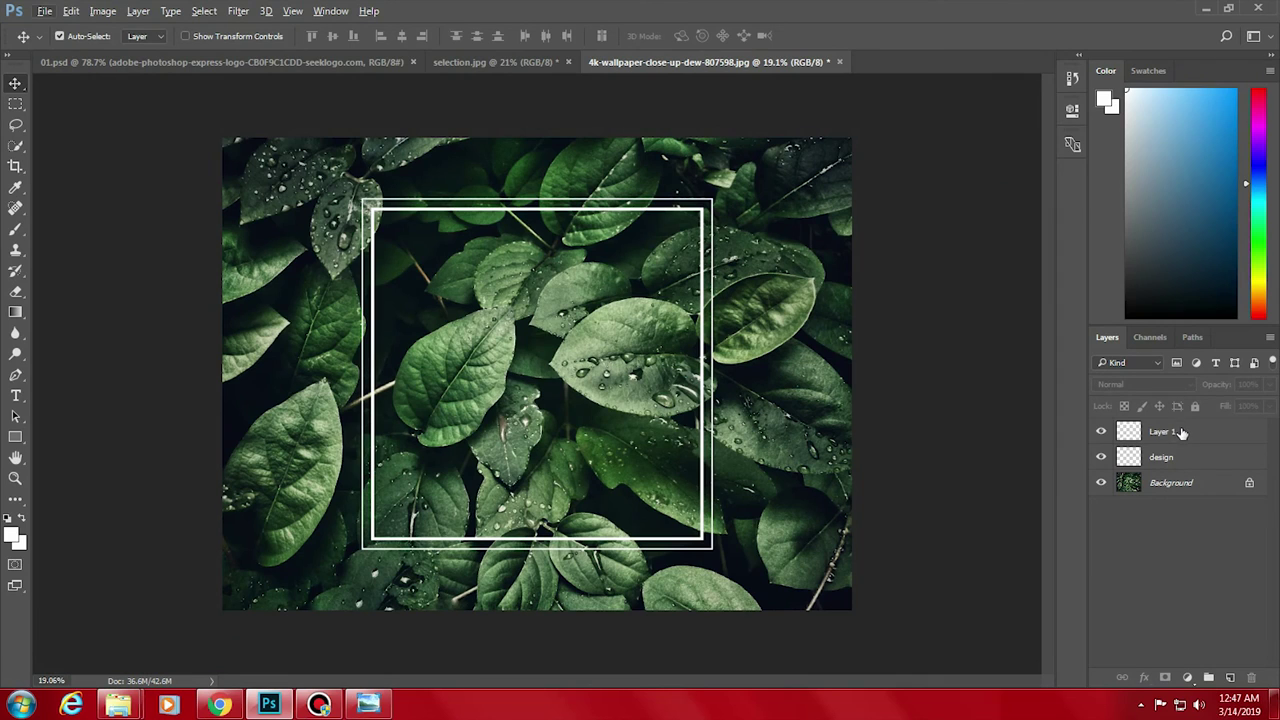
- Add a new layer above Layer 1 and select a square inside the inner frame
{"action": "left_click", "coordinate": [1182, 432]}
{"action": "left_click", "coordinate": [1230, 677]}
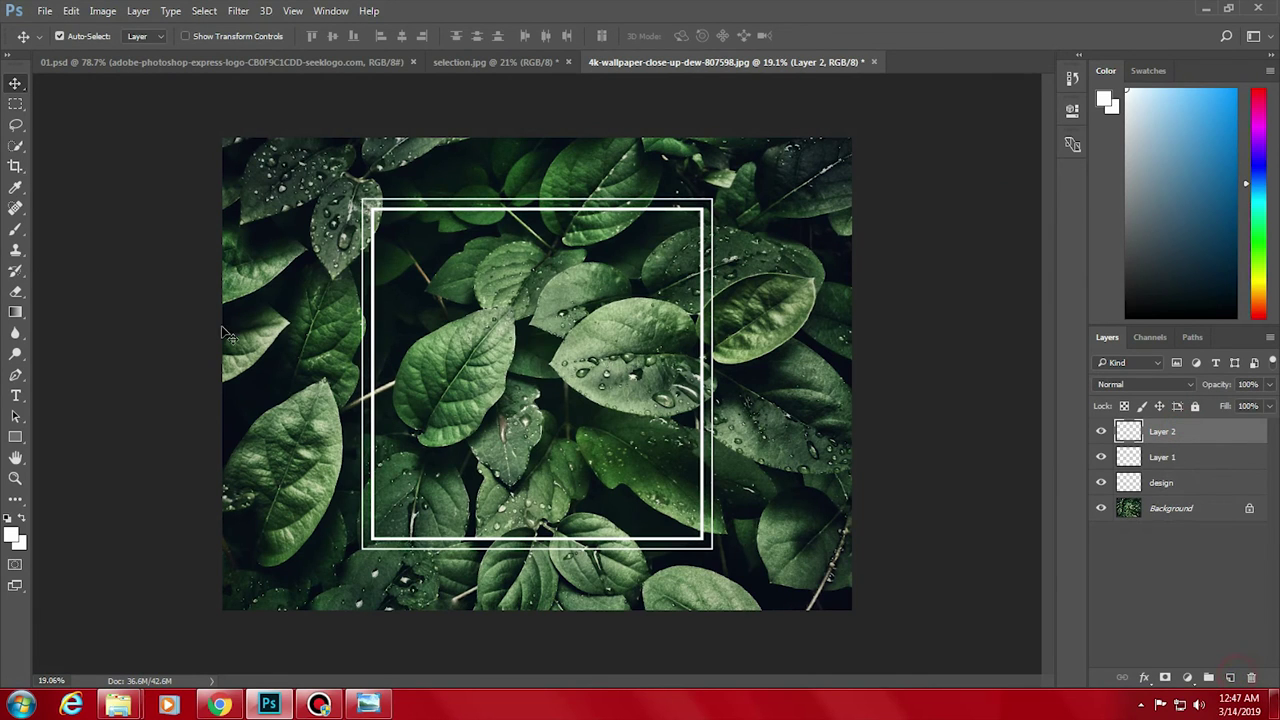
{"action": "left_click", "coordinate": [15, 104]}
{"action": "mouse_move", "coordinate": [405, 235]}
{"action": "left_mouse_down"}
{"action": "mouse_move", "coordinate": [698, 524]}
{"action": "mouse_move", "coordinate": [648, 477]}
{"action": "left_mouse_up"}
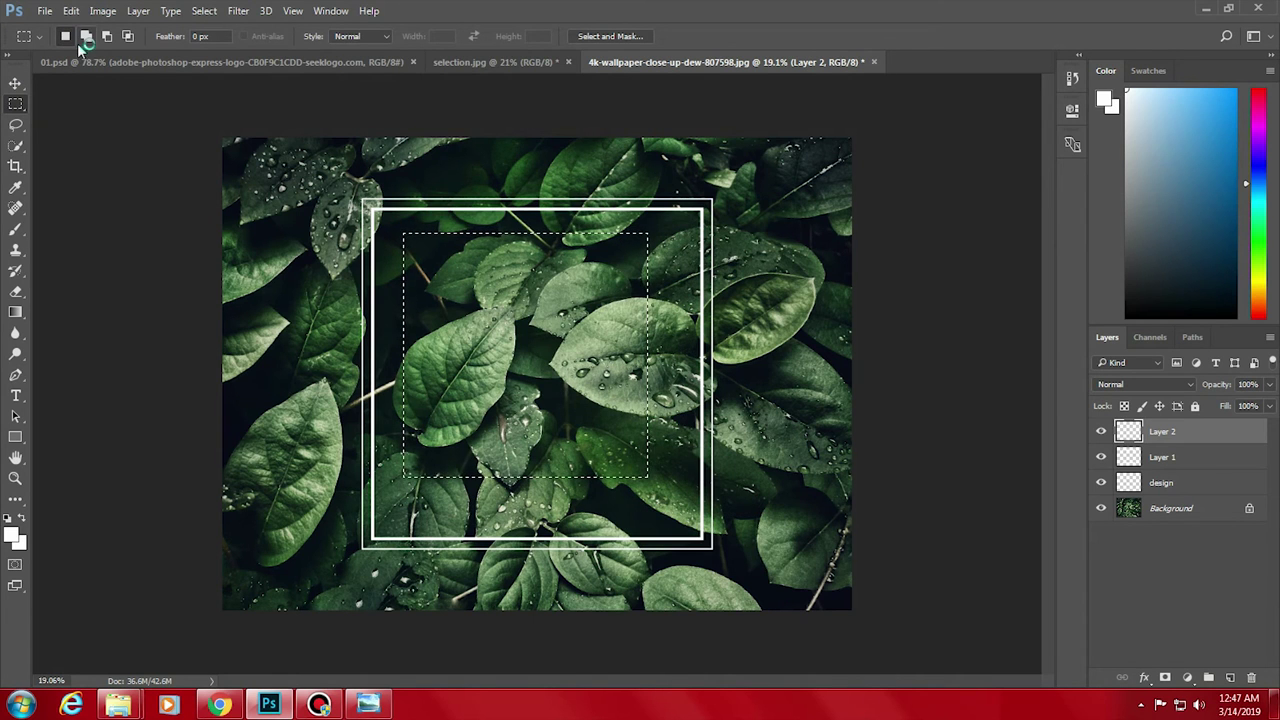
- Stroke the square selection with a 30 px white line
{"action": "right_click", "coordinate": [500, 342]}
{"action": "left_click", "coordinate": [553, 250]}
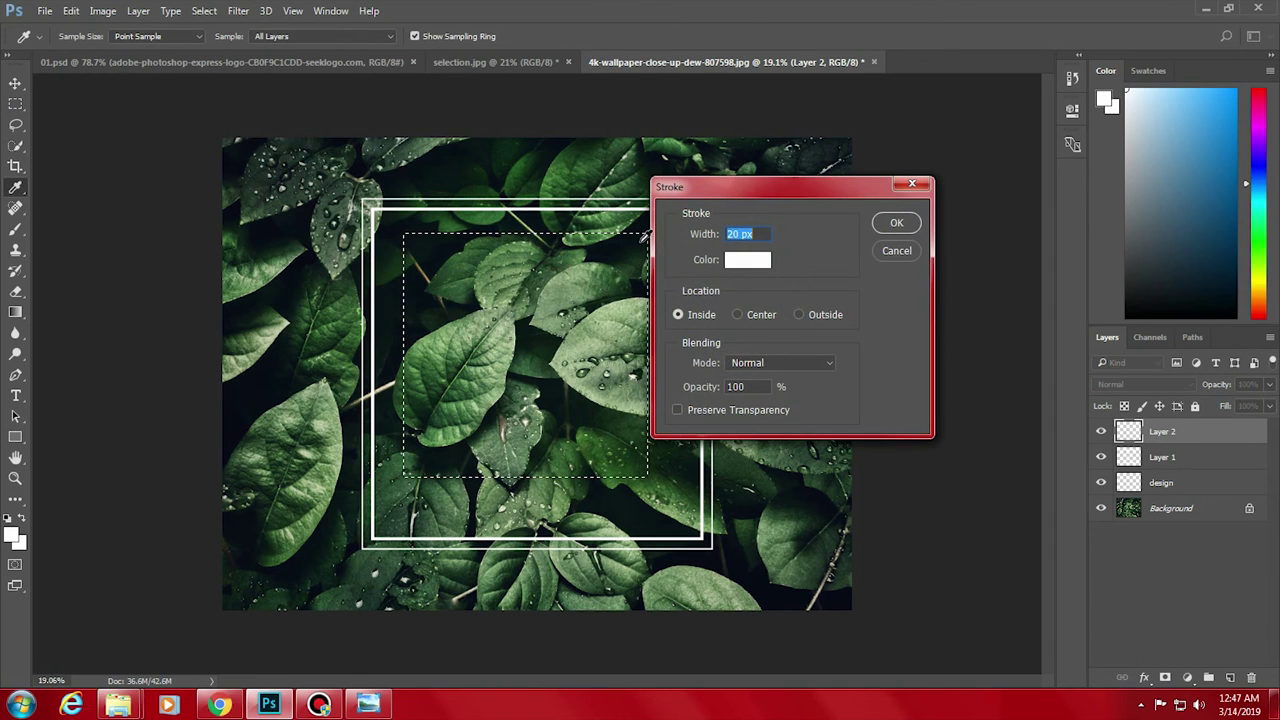
{"action": "type", "text": "30"}
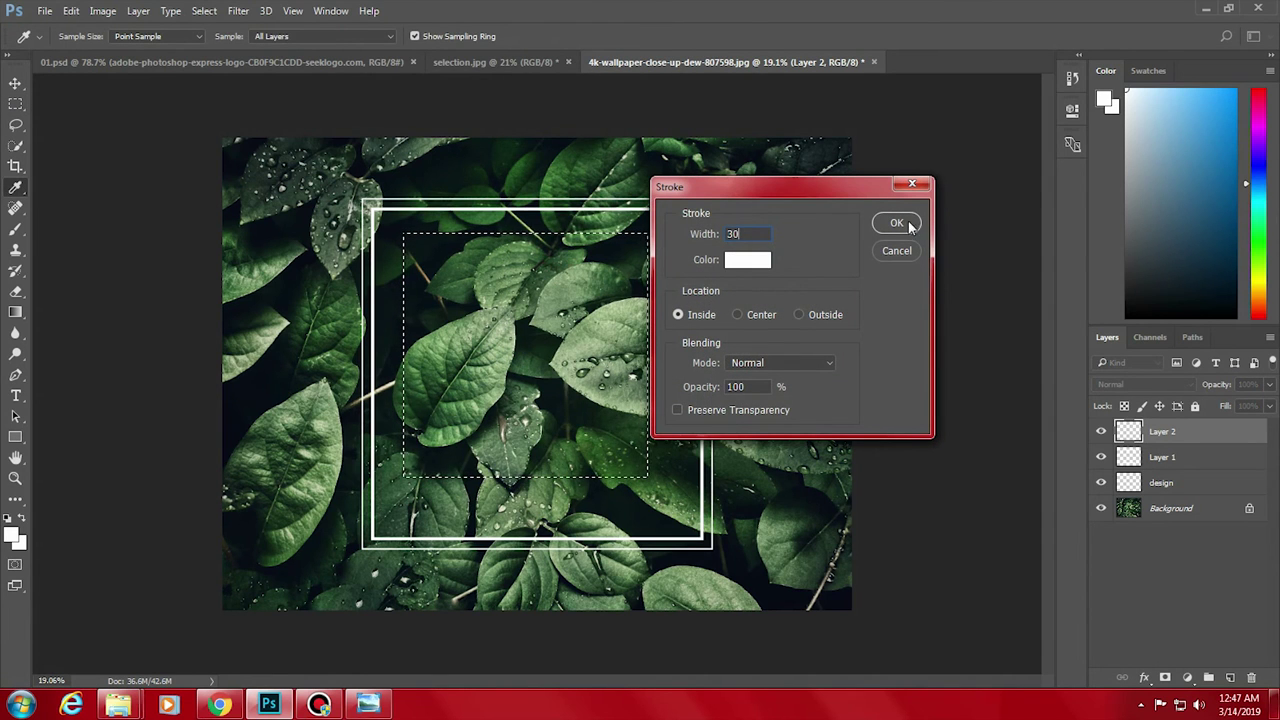
{"action": "left_click", "coordinate": [910, 228]}
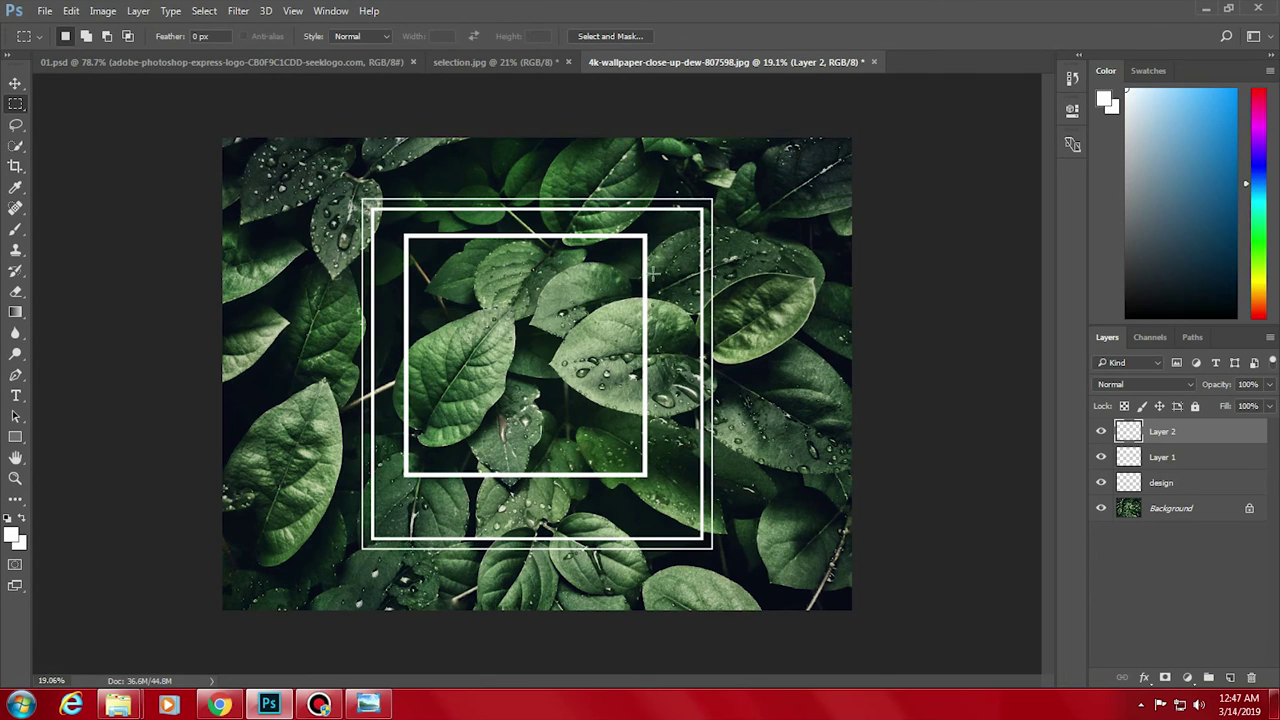
- Free-transform the new white square, rotating it 45° into a diamond
{"action": "left_click", "coordinate": [15, 83]}
{"action": "left_click_drag", "start_coordinate": [610, 236], "coordinate": [627, 260]}
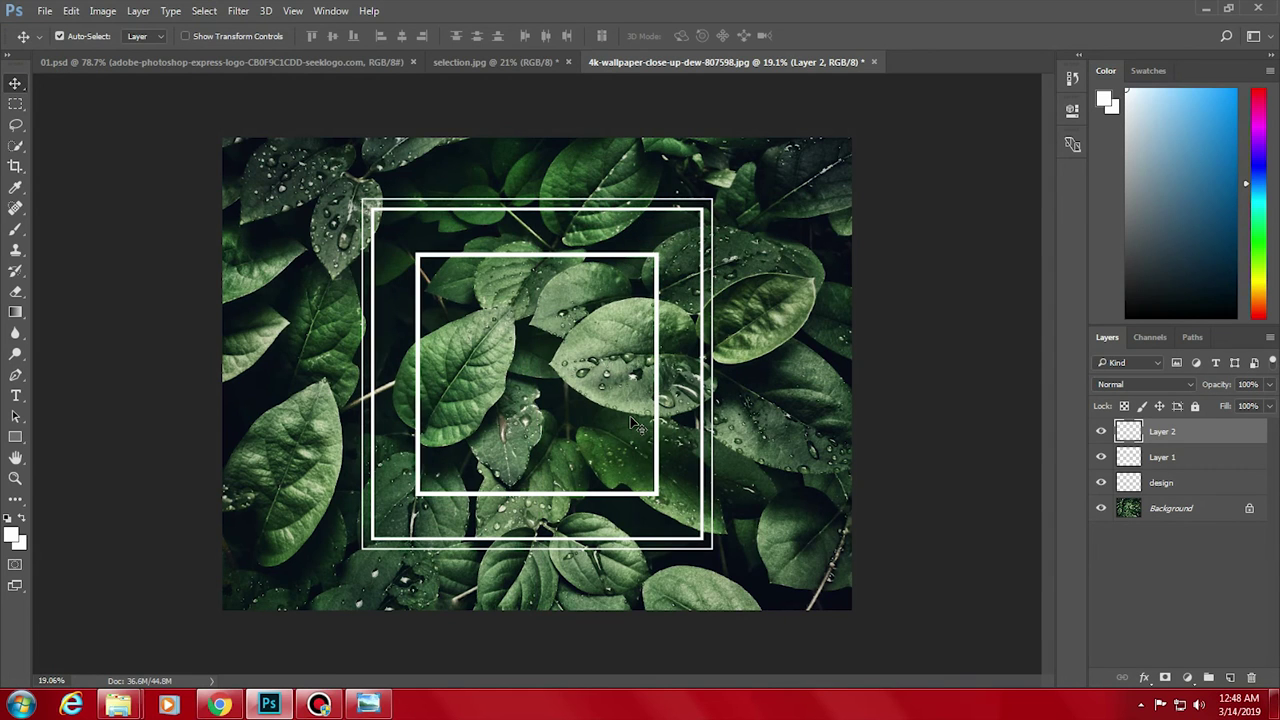
{"action": "key", "text": "ctrl+t"}
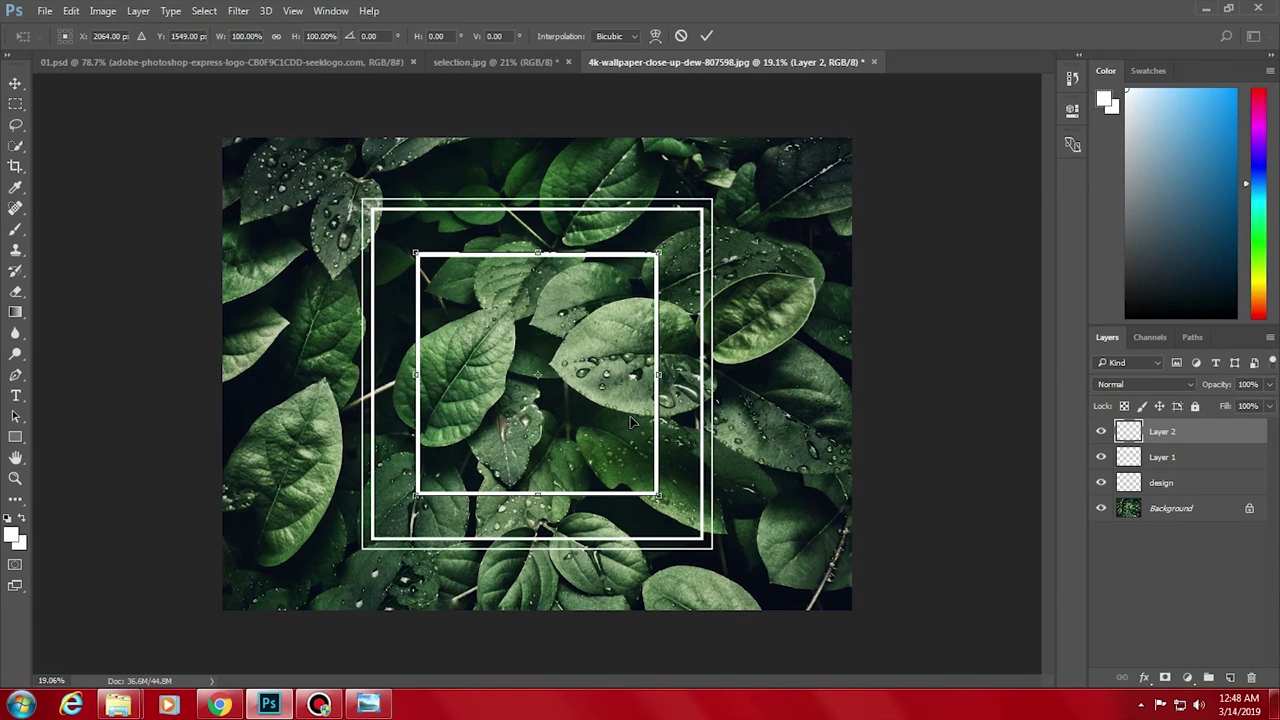
{"action": "mouse_move", "coordinate": [675, 507]}
{"action": "left_mouse_down"}
{"action": "mouse_move", "coordinate": [690, 430]}
{"action": "mouse_move", "coordinate": [678, 310]}
{"action": "left_mouse_up"}
{"action": "key", "text": "ctrl+z"}
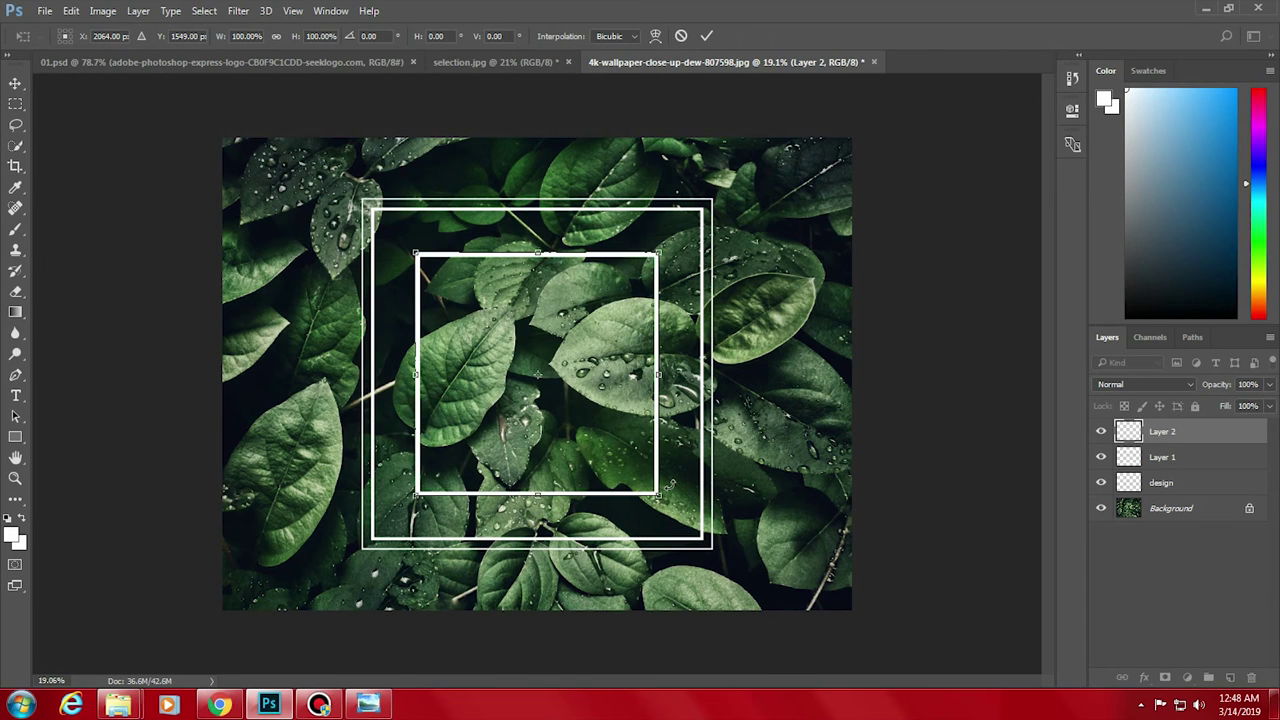
{"action": "mouse_move", "coordinate": [655, 428]}
{"action": "left_mouse_down"}
{"action": "mouse_move", "coordinate": [498, 432]}
{"action": "mouse_move", "coordinate": [643, 433]}
{"action": "left_mouse_up"}
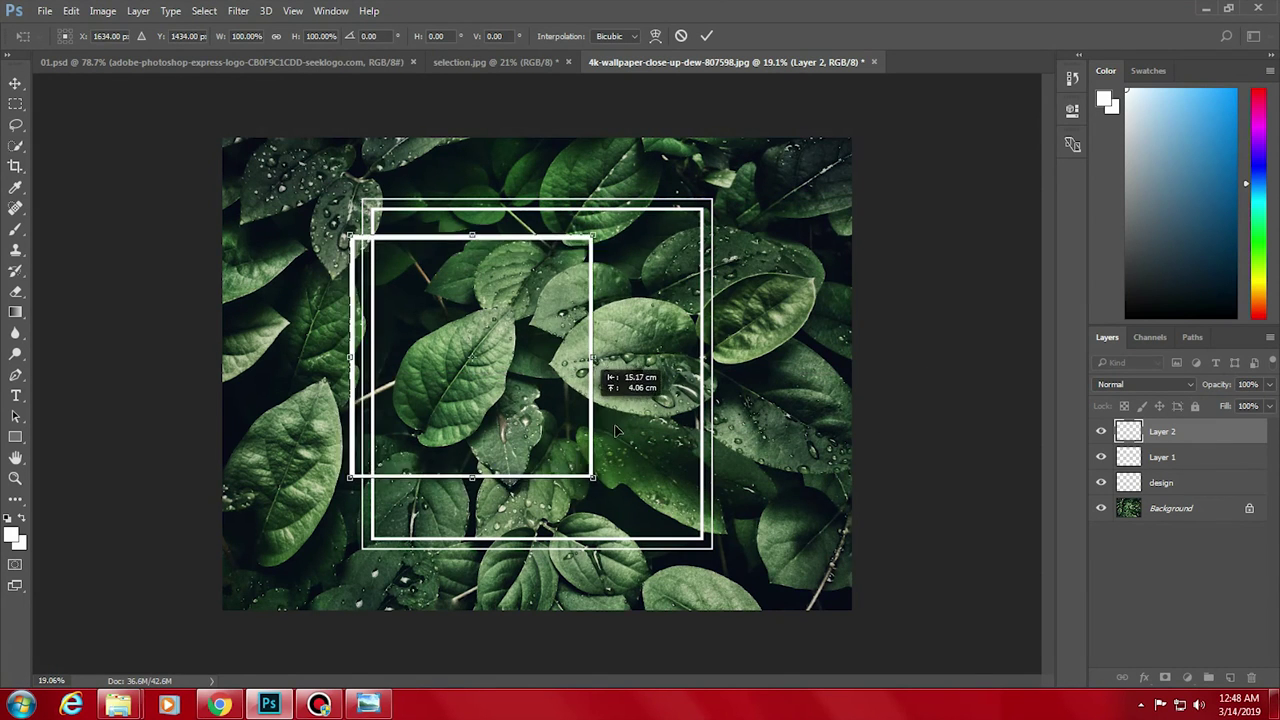
{"action": "left_click_drag", "start_coordinate": [643, 243], "coordinate": [607, 375]}
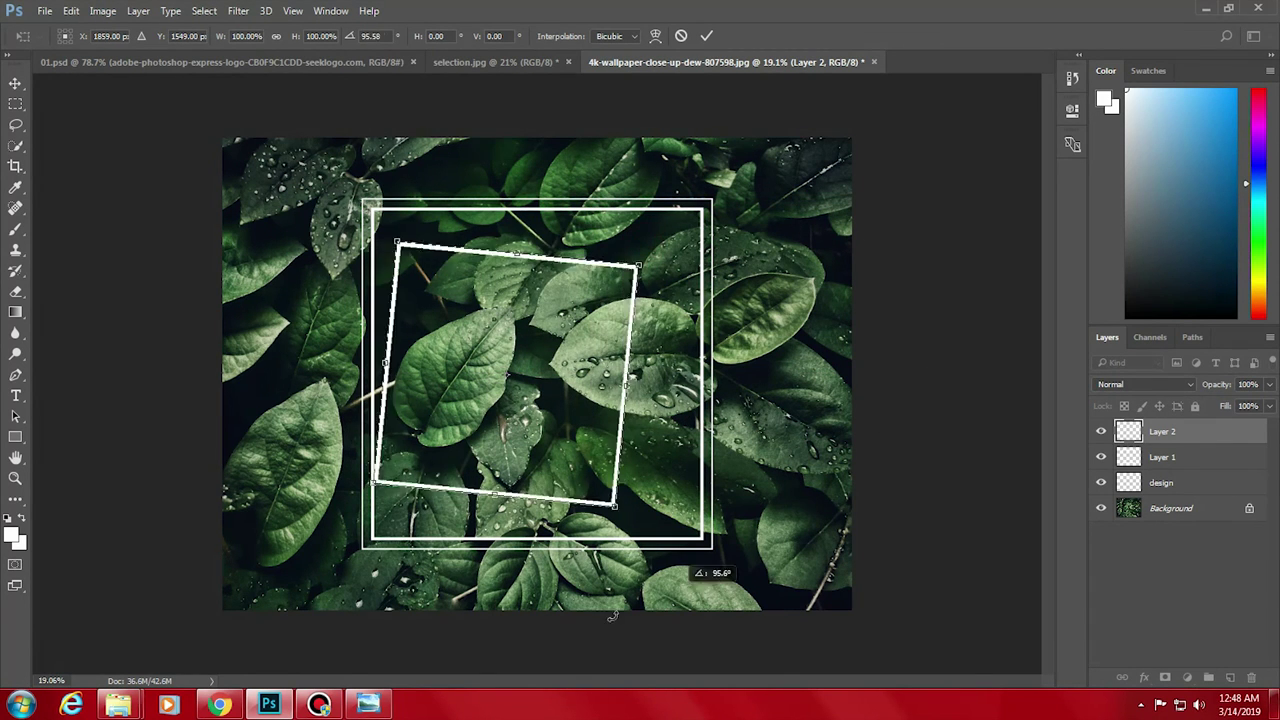
{"action": "left_click_drag", "start_coordinate": [669, 318], "coordinate": [831, 276]}
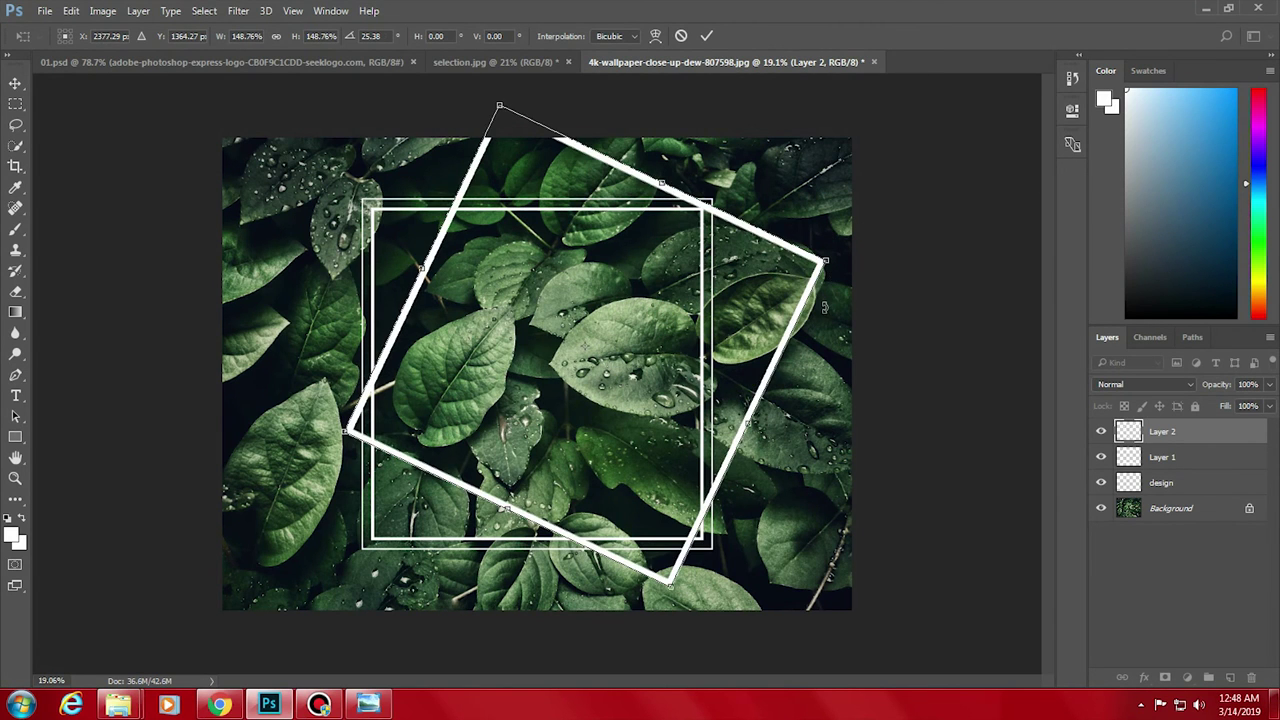
{"action": "key", "text": "ctrl+z"}
{"action": "key", "text": "ctrl+z"}
{"action": "key", "text": "ctrl+z"}
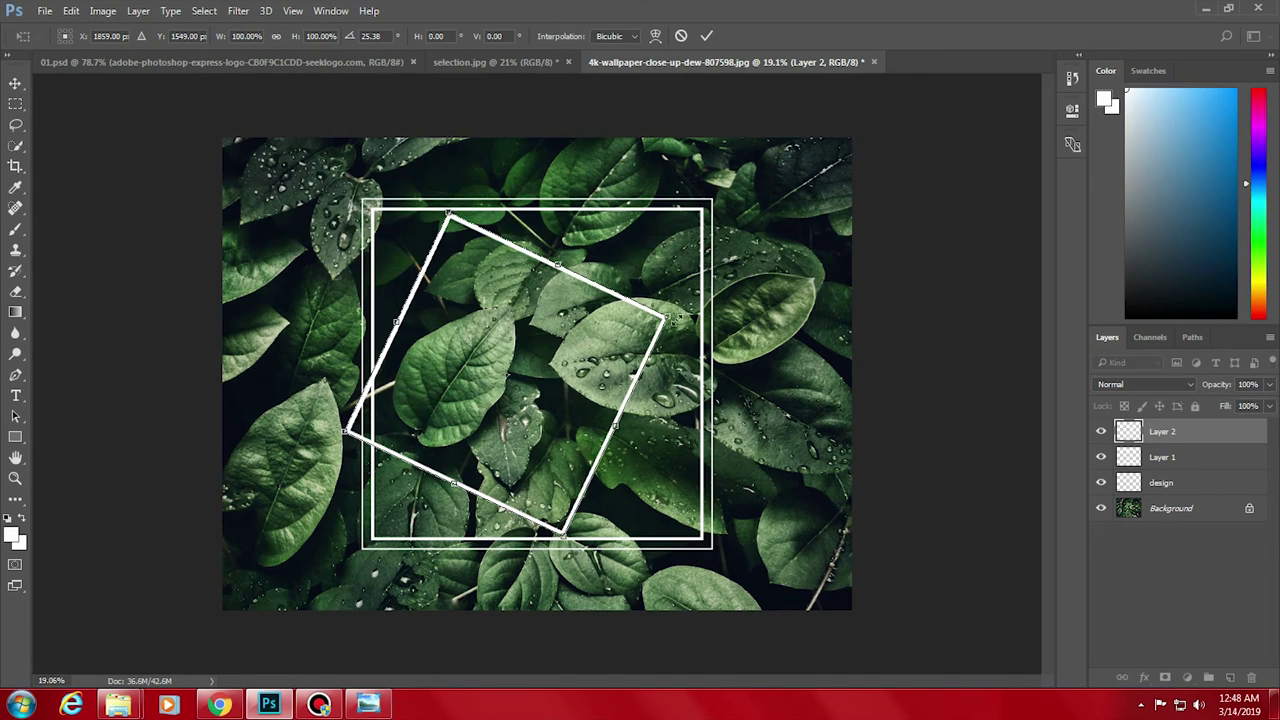
{"action": "left_click_drag", "start_coordinate": [676, 314], "coordinate": [696, 374]}
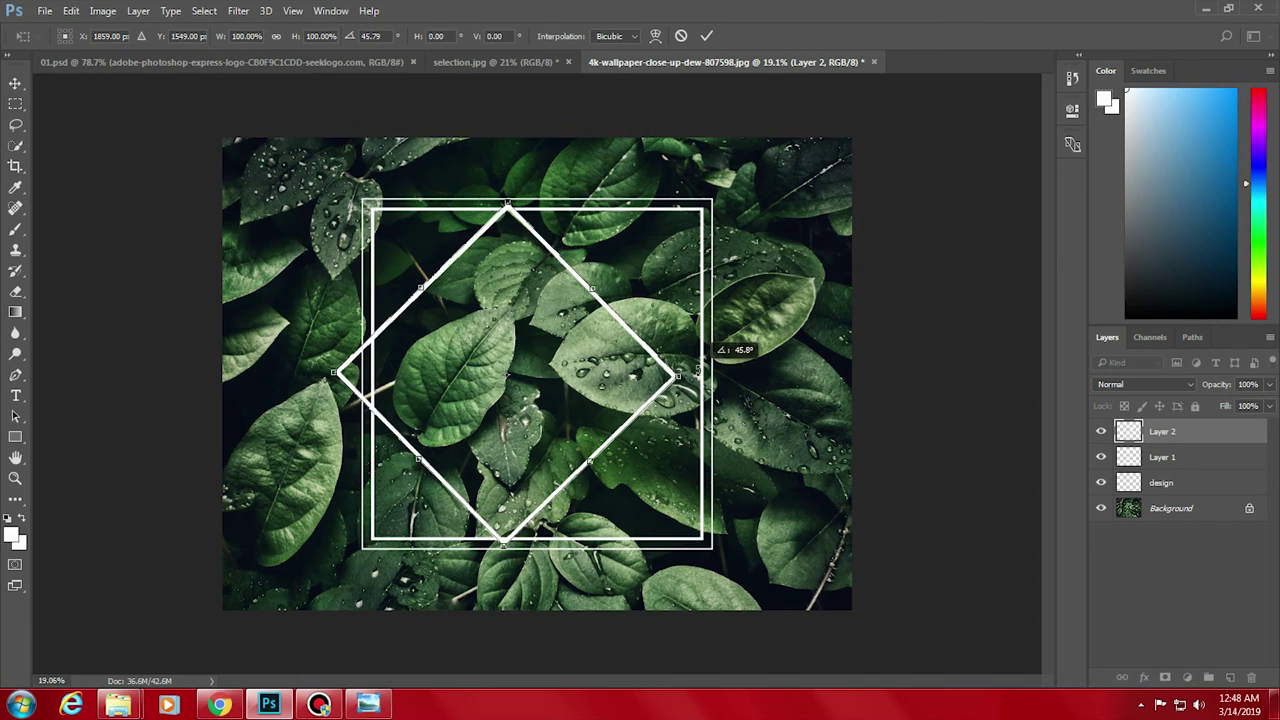
{"action": "key", "text": "Return"}
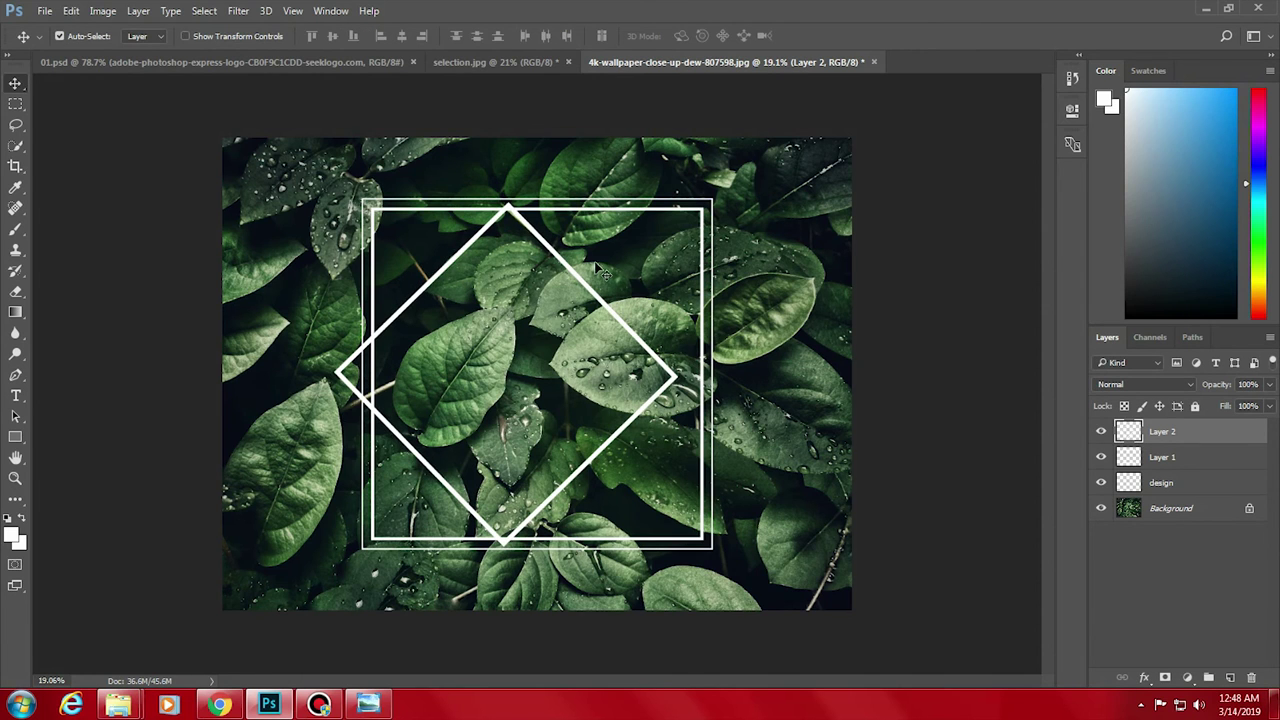
- Centre the diamond horizontally and vertically on the Background photo
{"action": "left_click_drag", "start_coordinate": [597, 302], "coordinate": [626, 296]}
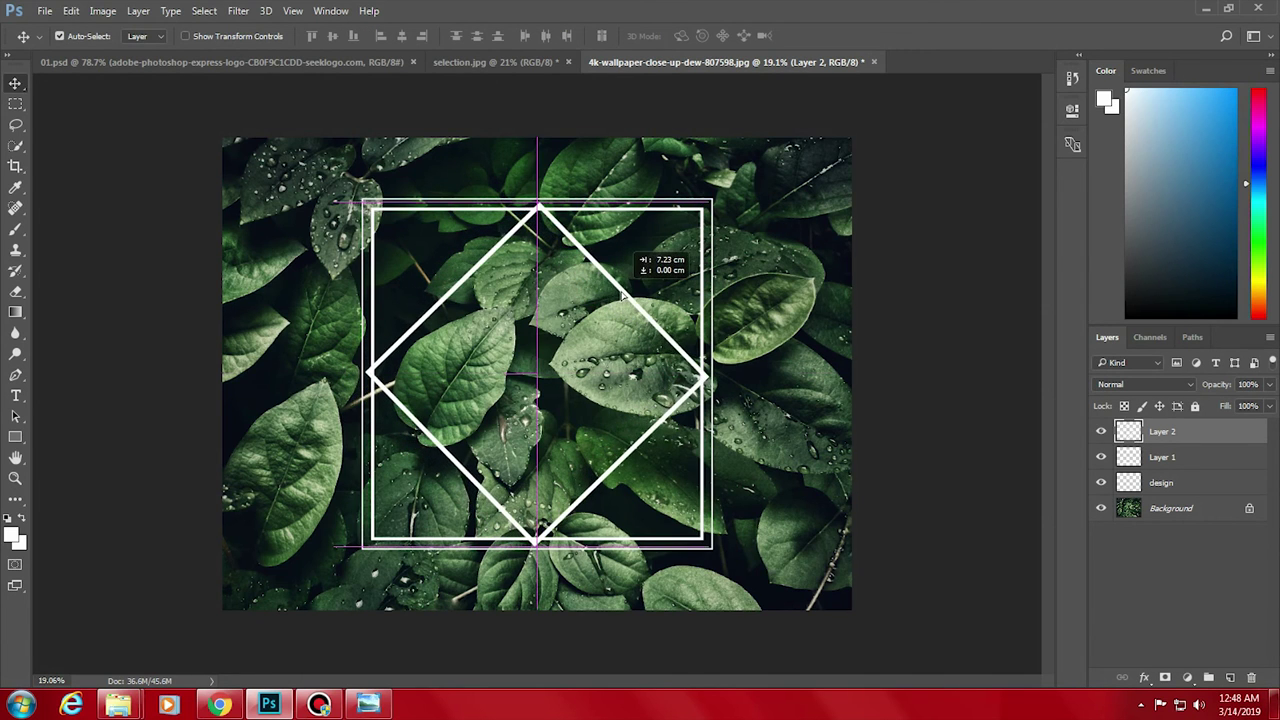
{"action": "left_click", "coordinate": [1175, 508], "text": "ctrl"}
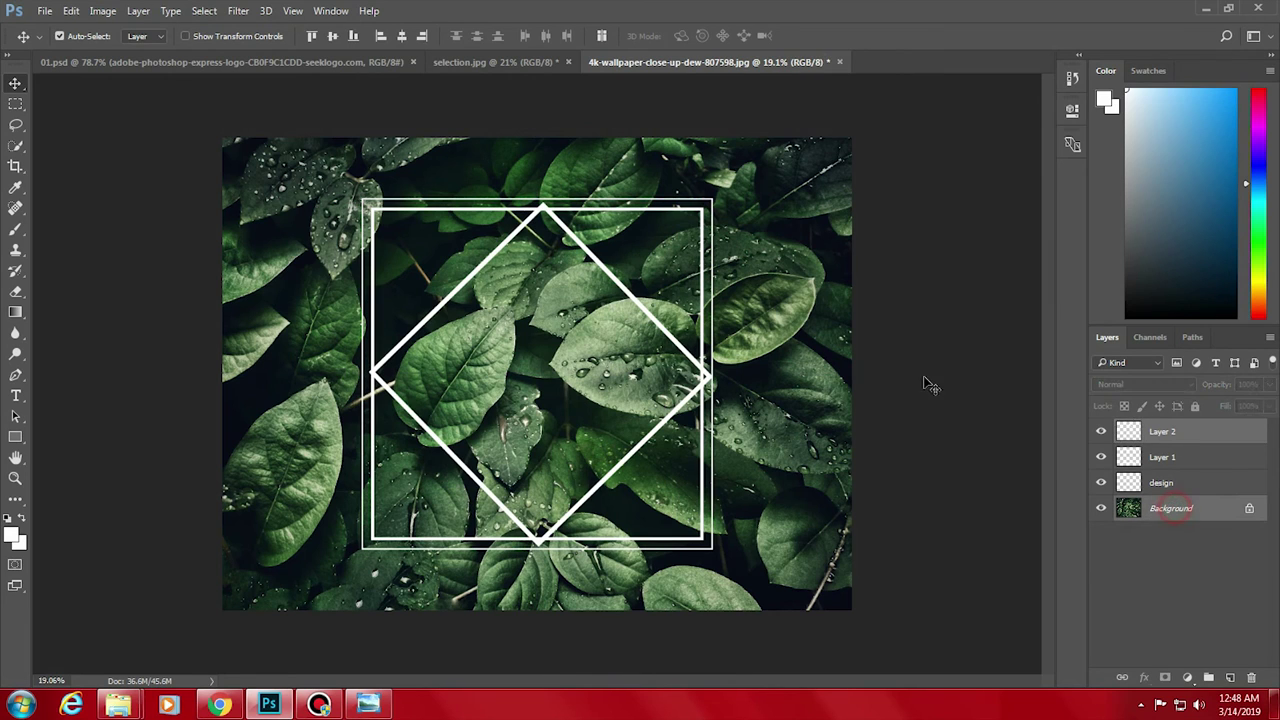
{"action": "left_click", "coordinate": [399, 37]}
{"action": "left_click", "coordinate": [336, 36]}
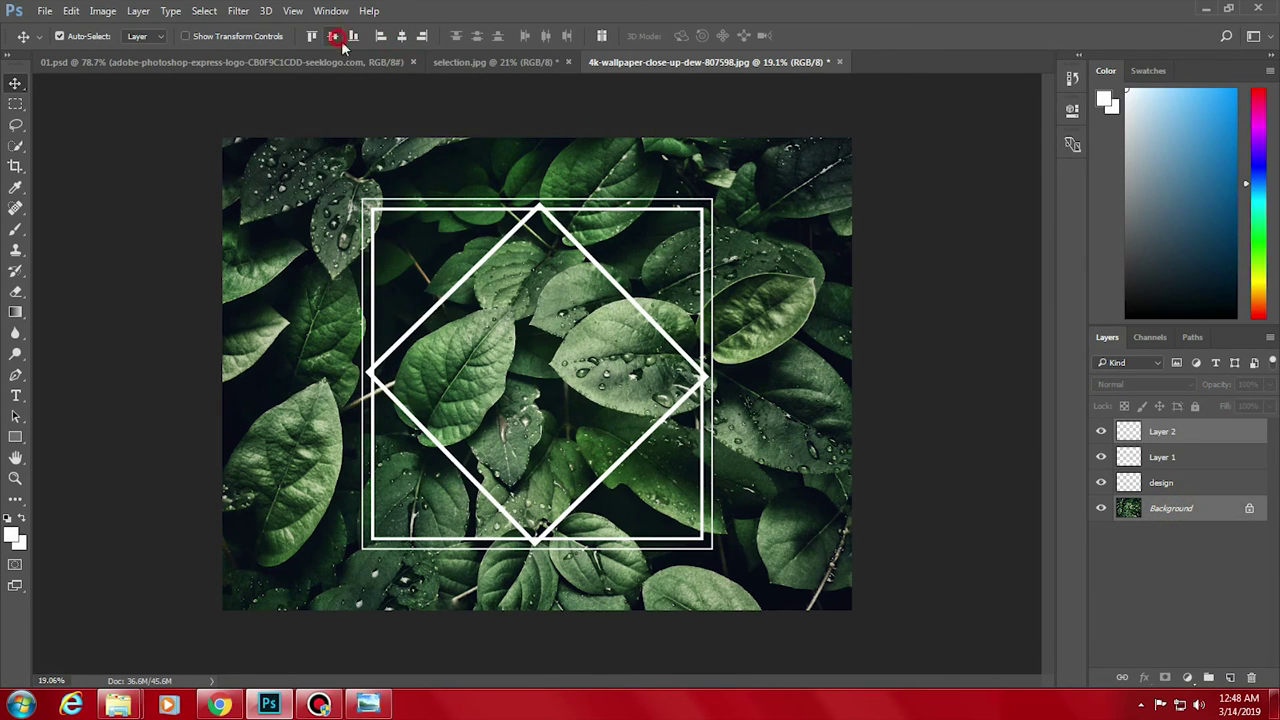
{"action": "left_click", "coordinate": [995, 490]}
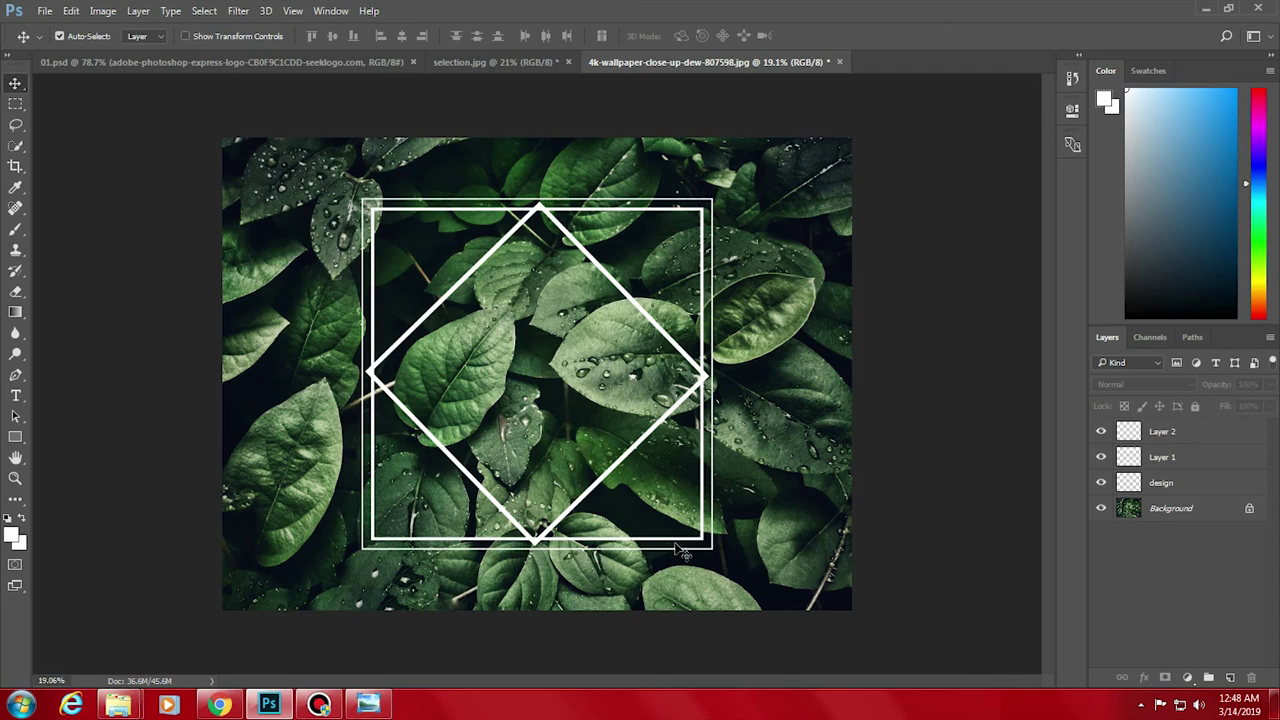
{"action": "scroll", "coordinate": [515, 452], "scroll_direction": "up", "scroll_amount": 2}
{"action": "scroll", "coordinate": [515, 452], "scroll_direction": "up", "scroll_amount": 1}
{"action": "scroll", "coordinate": [598, 305], "scroll_direction": "down", "scroll_amount": 1}
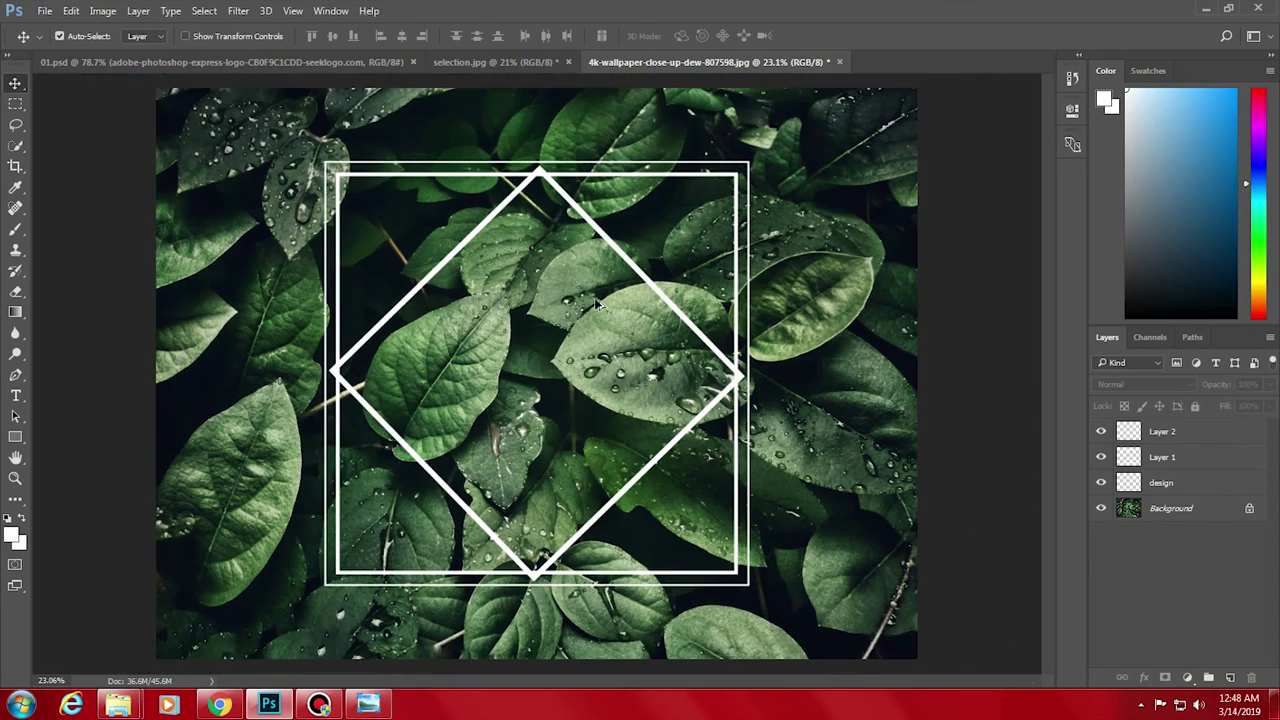
- On a new layer, draw an elliptical selection centred on the diamond
{"action": "left_click", "coordinate": [15, 104]}
{"action": "left_click", "coordinate": [95, 117]}
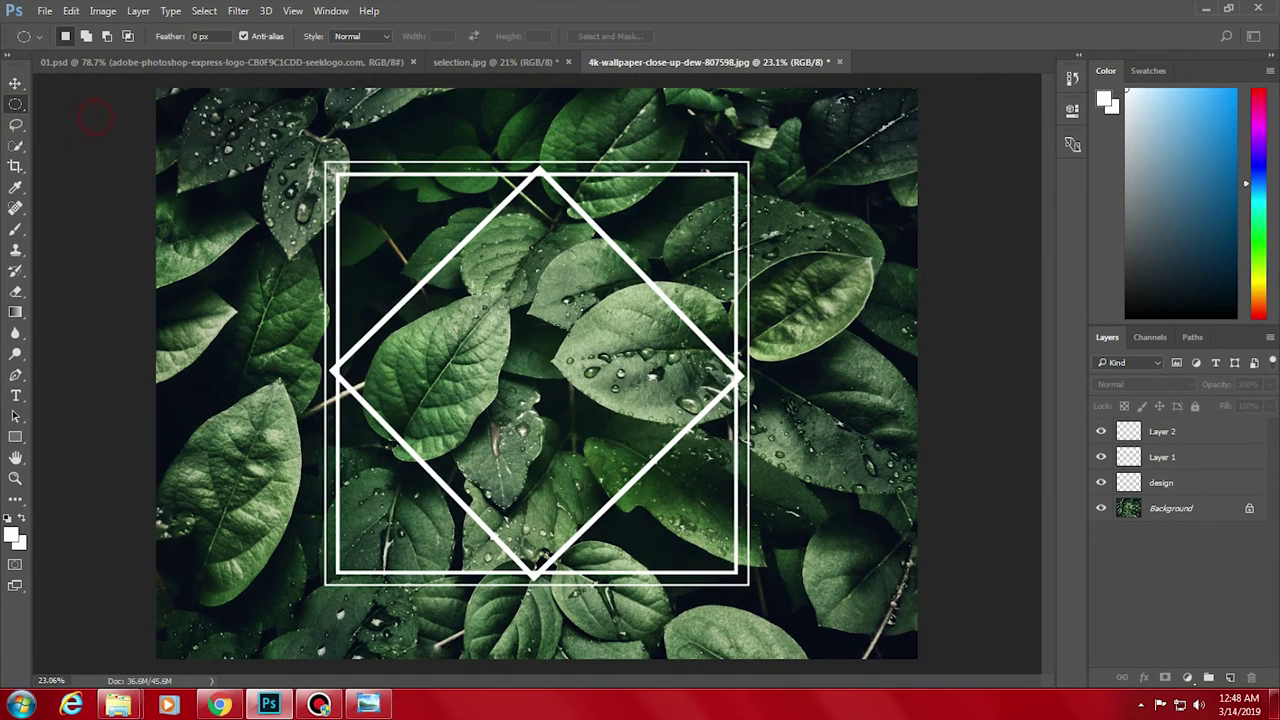
{"action": "left_click", "coordinate": [1231, 679]}
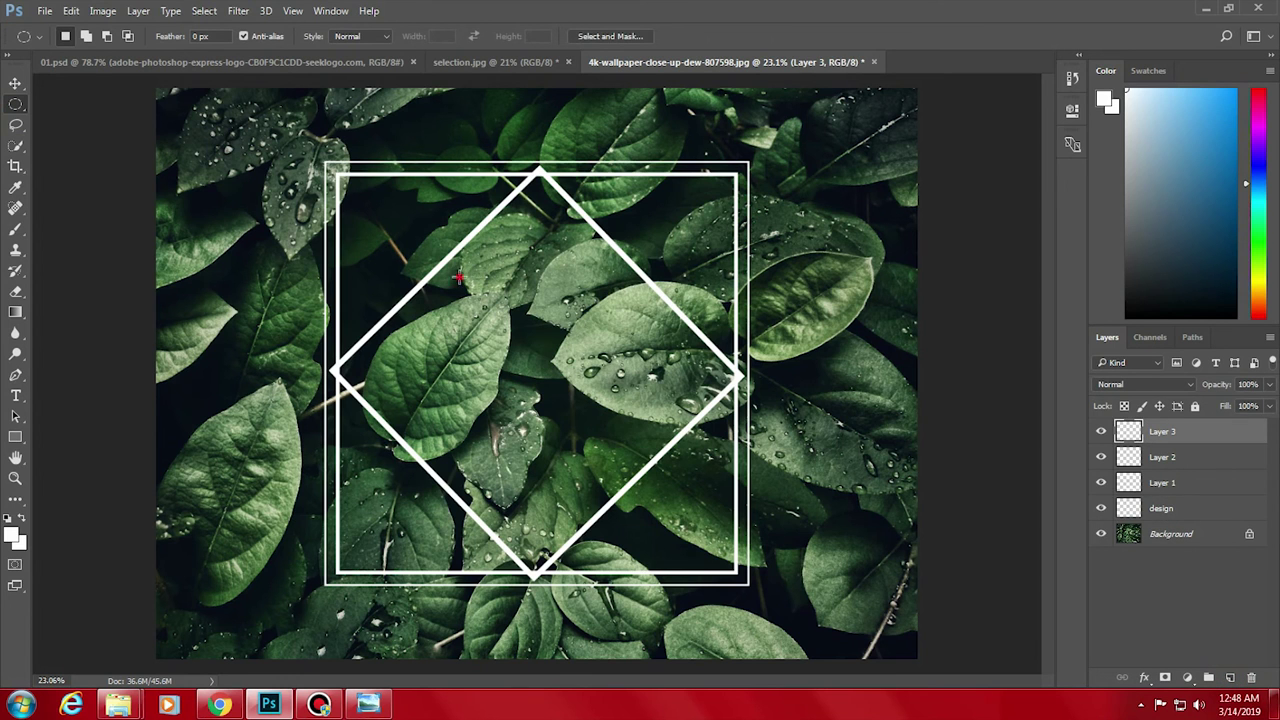
{"action": "left_click_drag", "start_coordinate": [458, 278], "coordinate": [706, 476]}
{"action": "left_click_drag", "start_coordinate": [565, 388], "coordinate": [540, 370]}
- Fill the circular selection with white and deselect
{"action": "right_click", "coordinate": [540, 322]}
{"action": "left_click", "coordinate": [600, 545]}
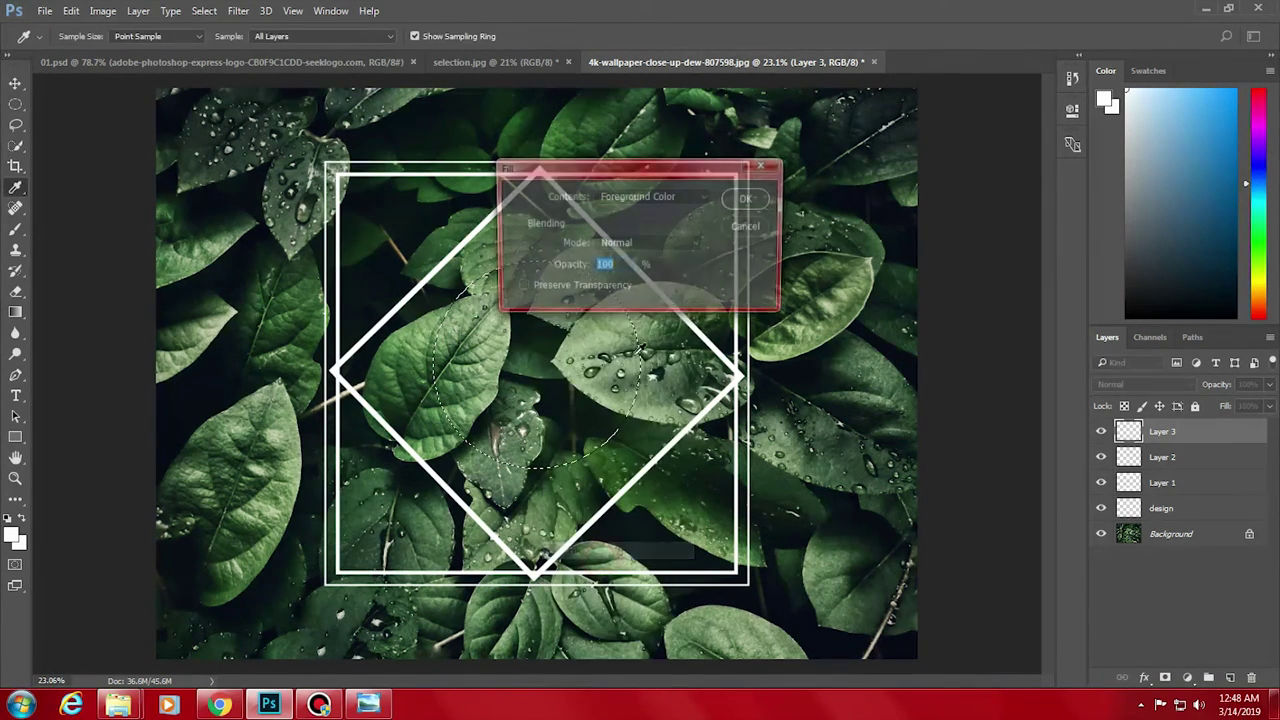
{"action": "left_click", "coordinate": [752, 198]}
{"action": "key", "text": "ctrl+d"}
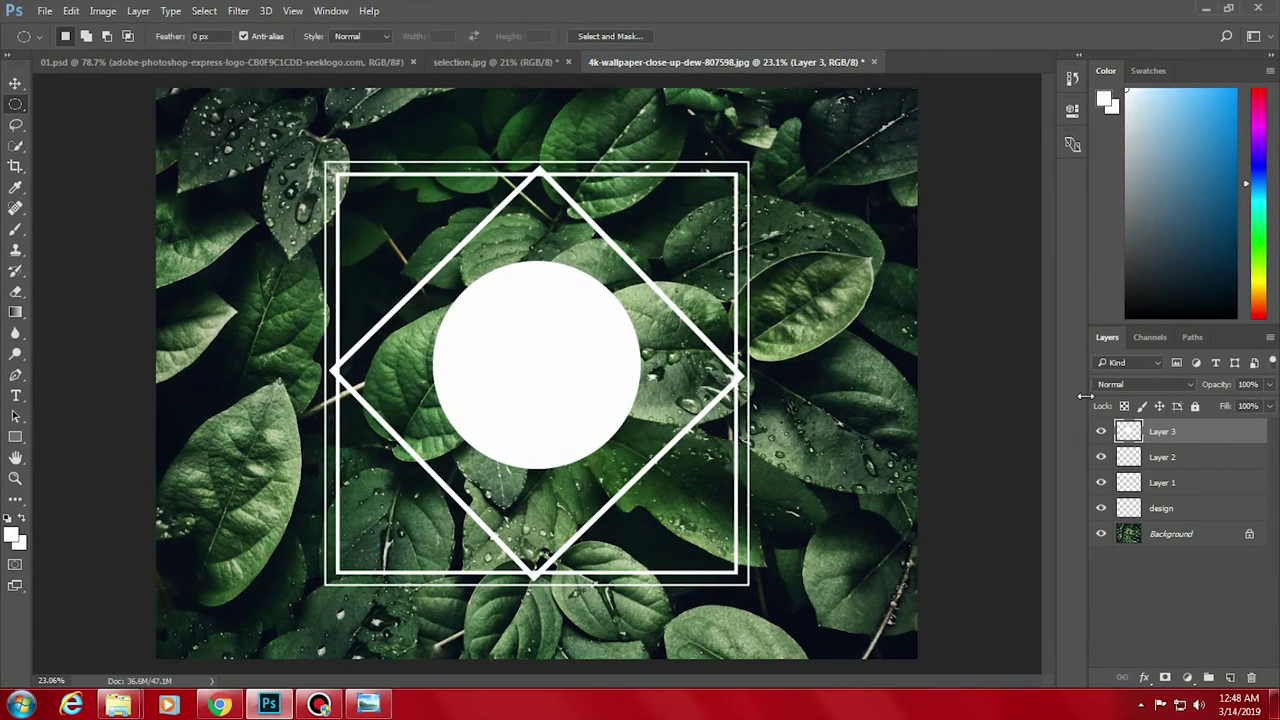
- Align Layer 3's circle to the vertical and horizontal centres of Background
{"action": "left_click", "coordinate": [1152, 533], "text": "ctrl"}
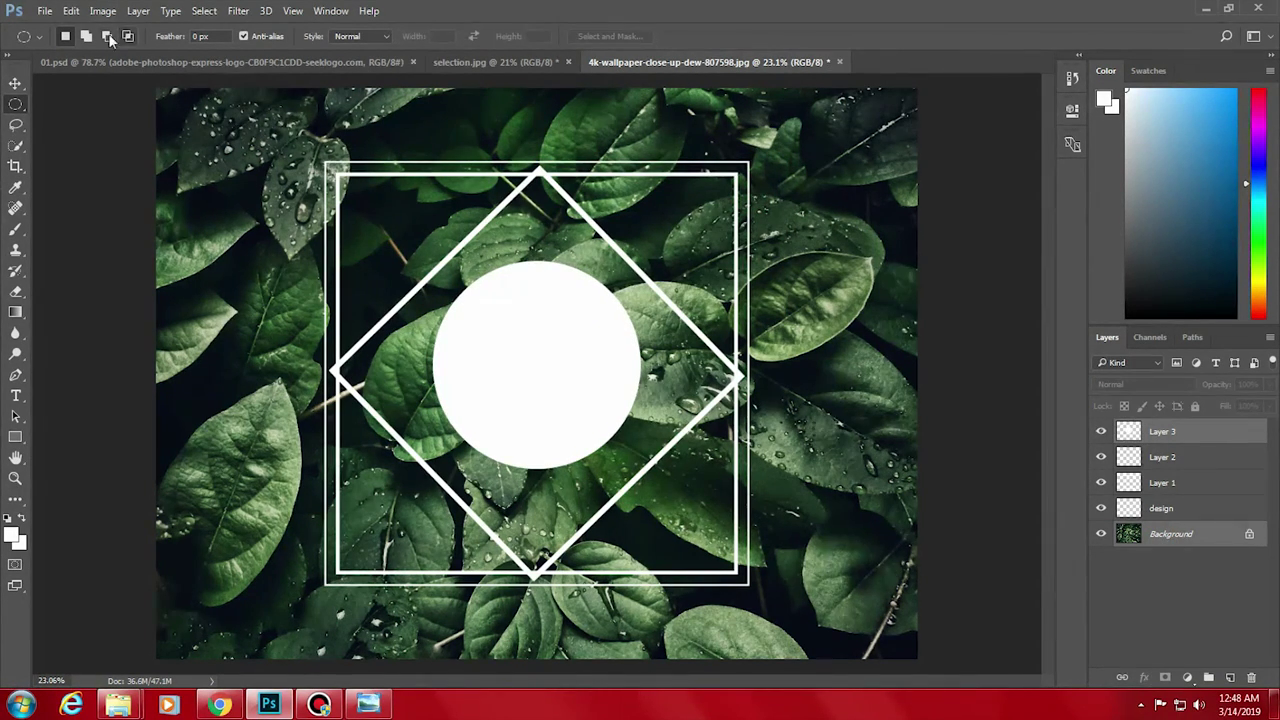
{"action": "left_click", "coordinate": [16, 84]}
{"action": "left_click", "coordinate": [332, 36]}
{"action": "left_click", "coordinate": [401, 37]}
{"action": "left_click", "coordinate": [1040, 470]}
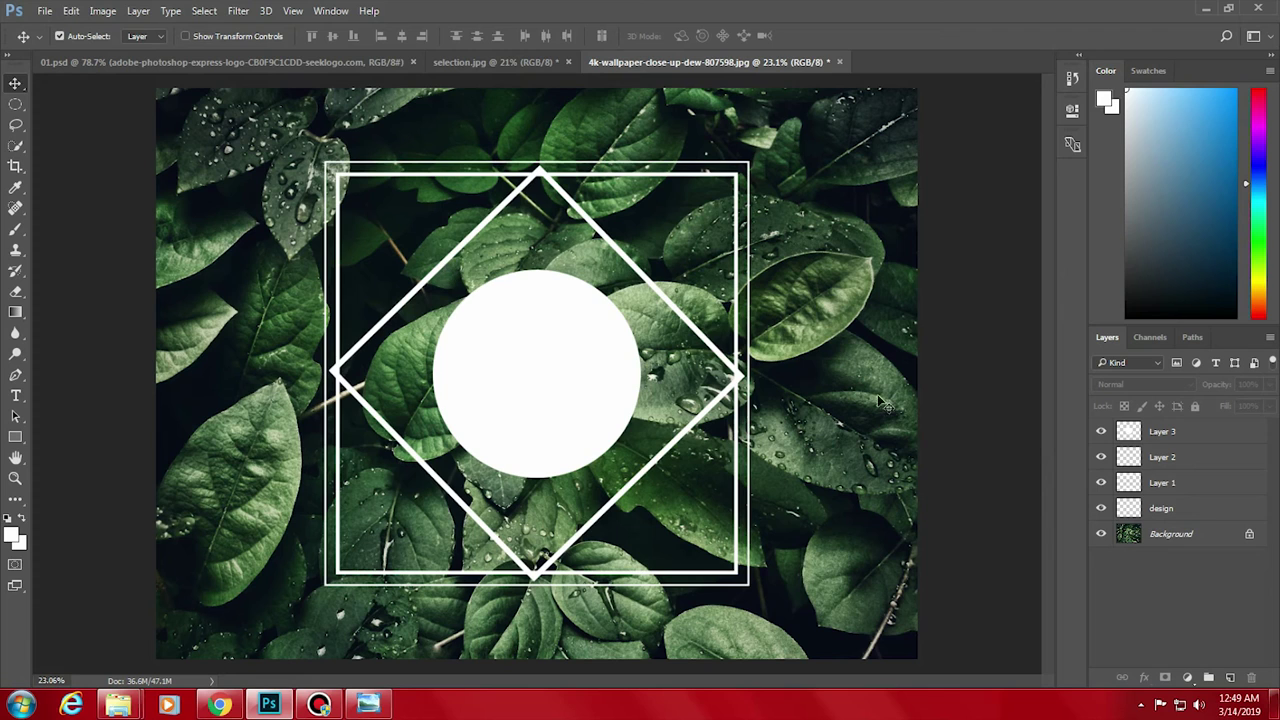
- Merge Layers 1, 2 and 3 into a single Layer 3
{"action": "left_click", "coordinate": [1150, 482]}
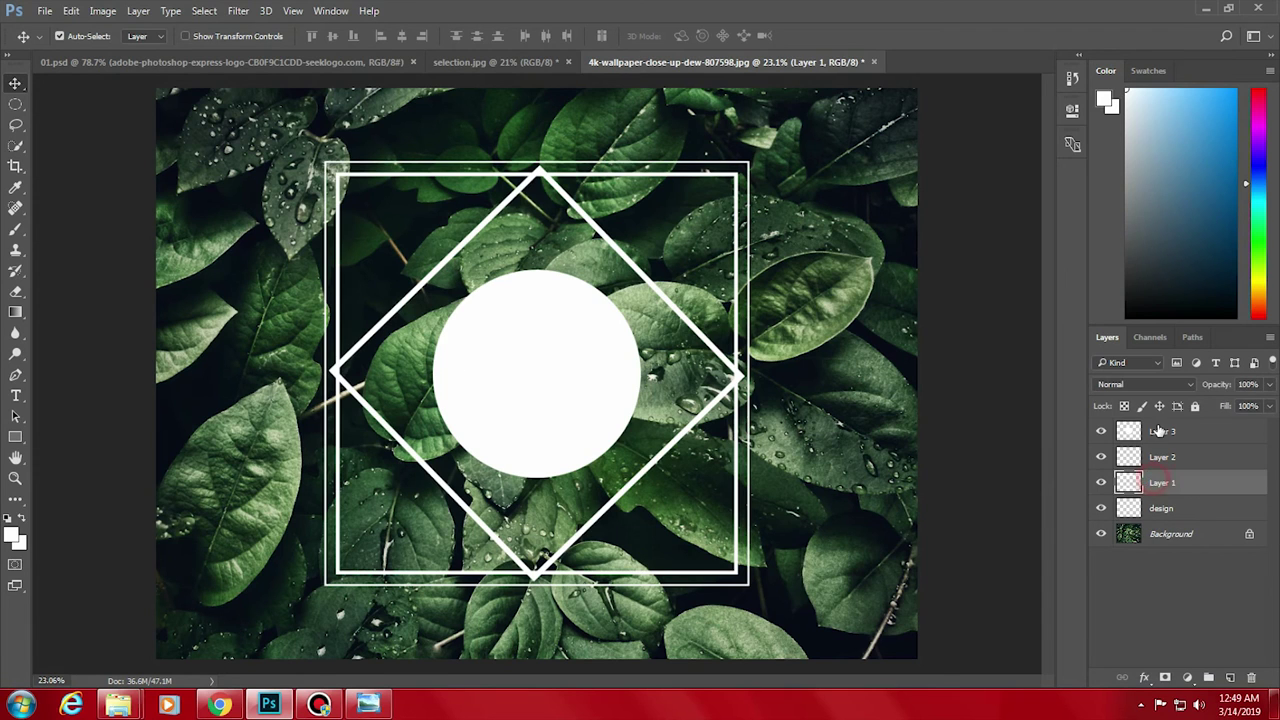
{"action": "left_click", "coordinate": [1162, 430], "text": "shift"}
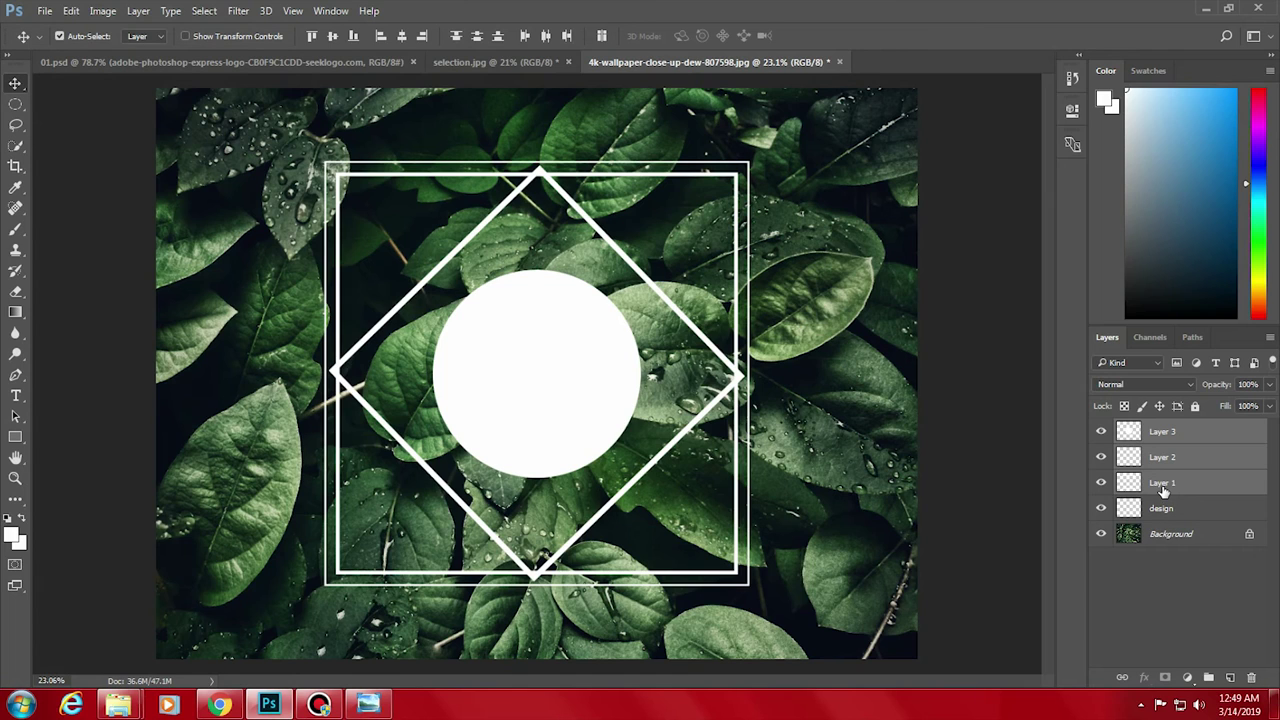
{"action": "left_click", "coordinate": [1215, 536]}
{"action": "left_click", "coordinate": [1211, 457]}
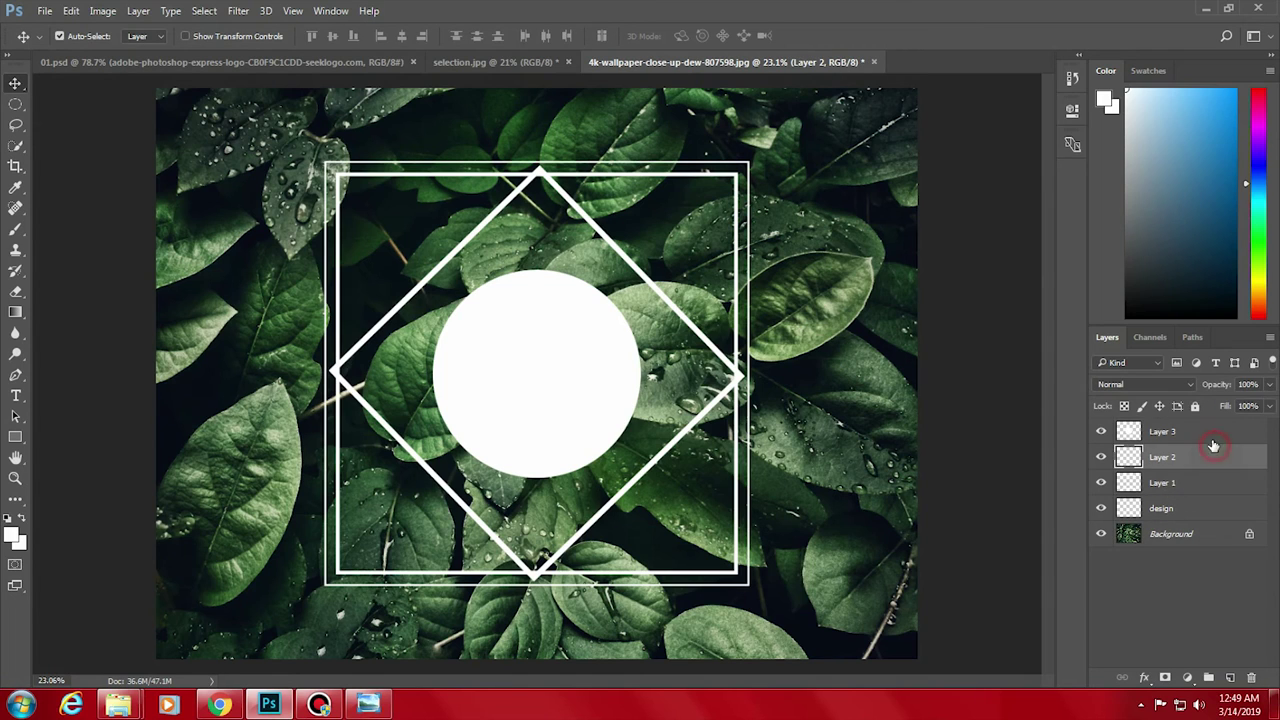
{"action": "left_click", "coordinate": [1206, 431], "text": "ctrl"}
{"action": "left_click", "coordinate": [1198, 481], "text": "ctrl"}
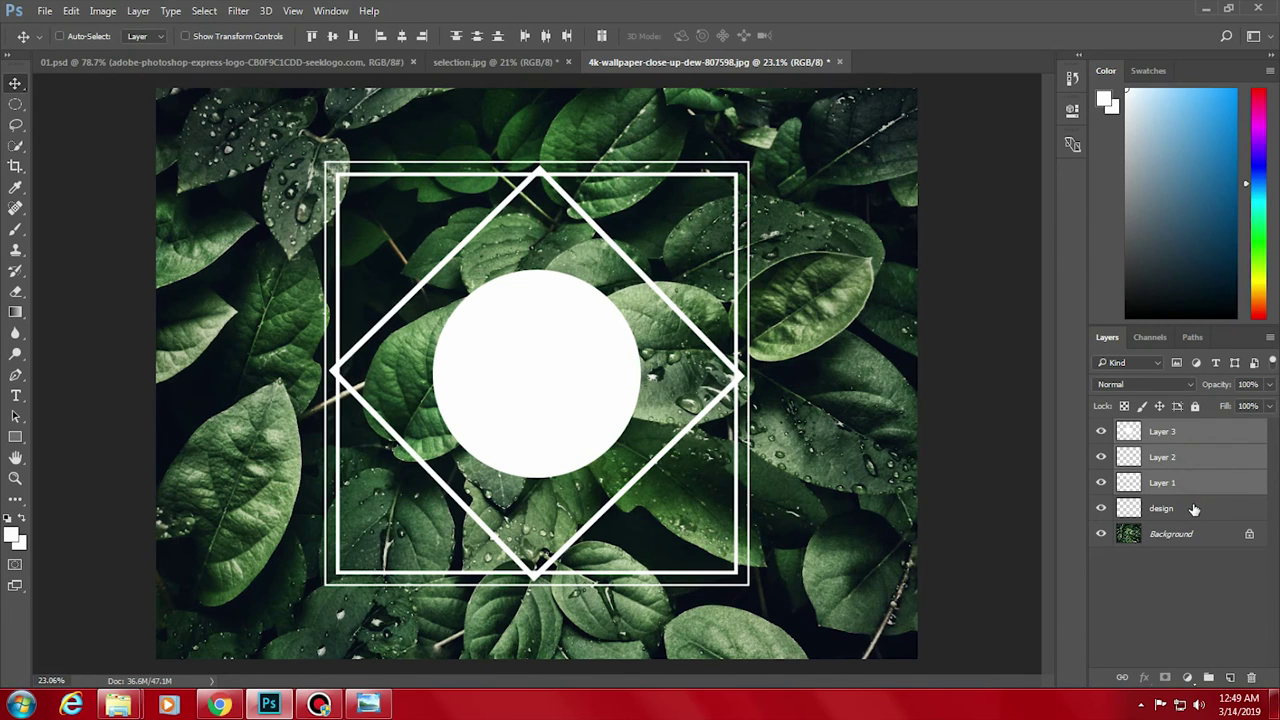
{"action": "key", "text": "ctrl+e"}
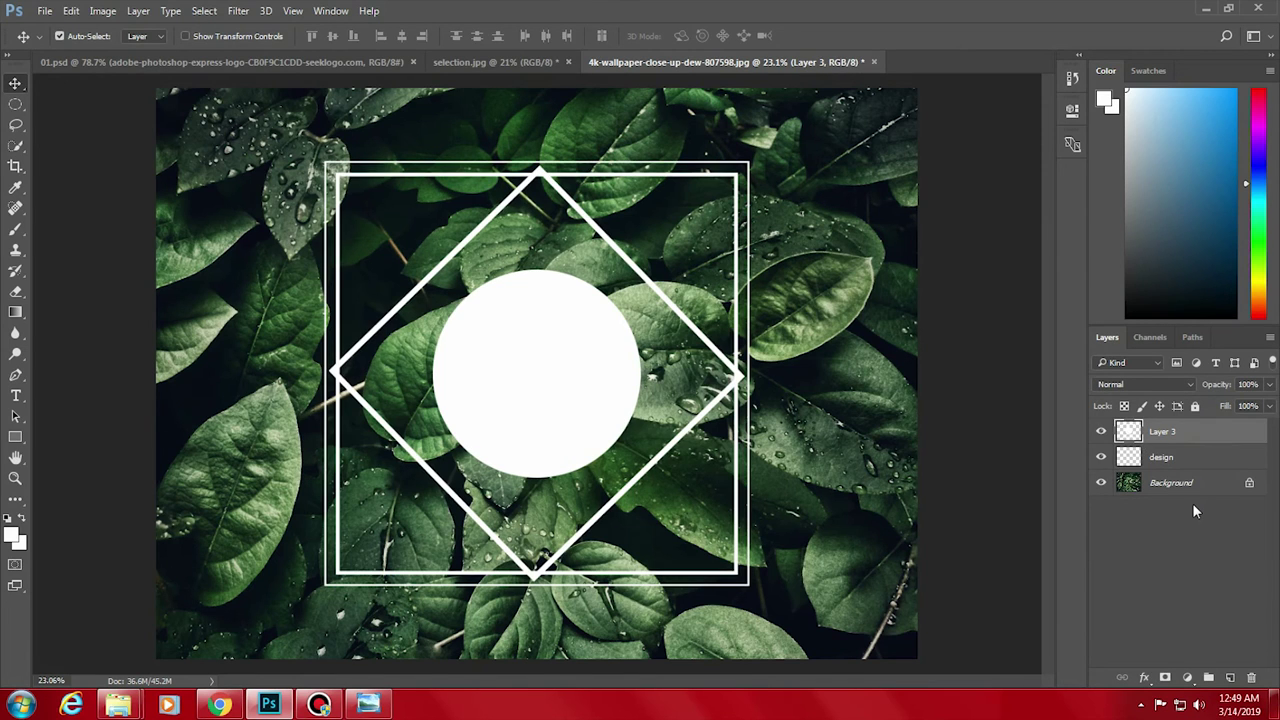
{"action": "key", "text": "ctrl+z"}
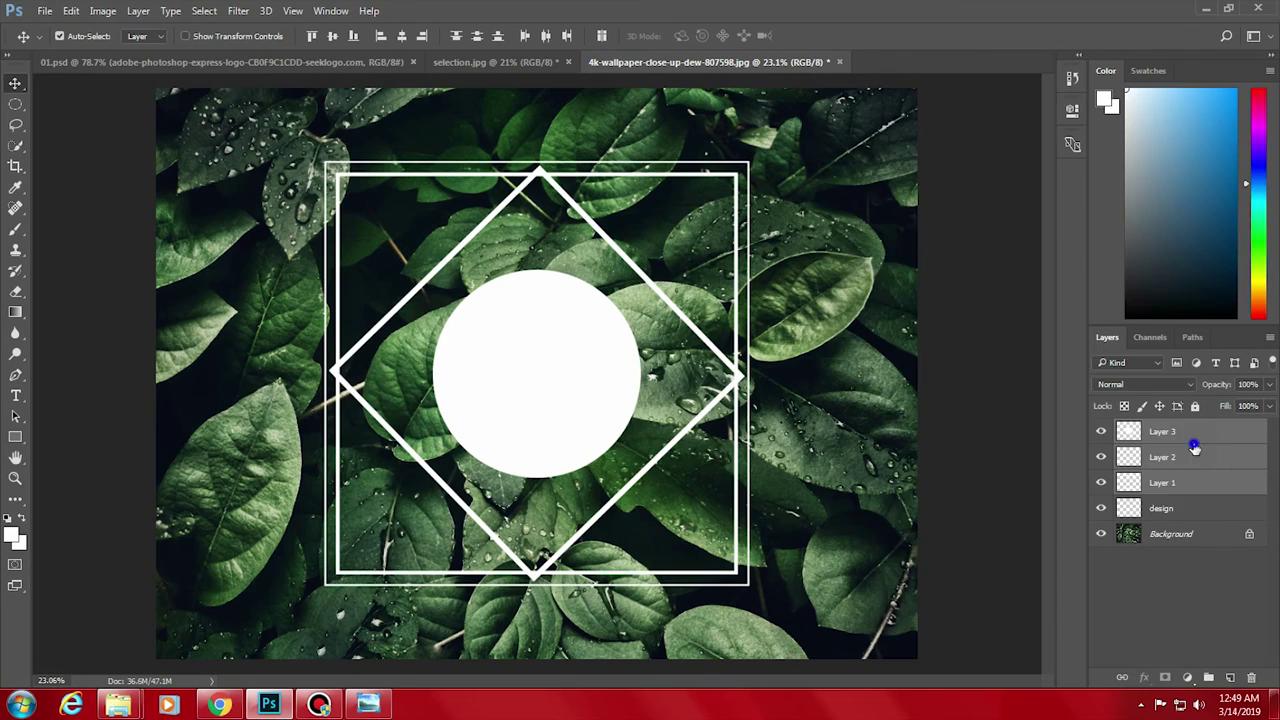
{"action": "right_click", "coordinate": [1190, 436]}
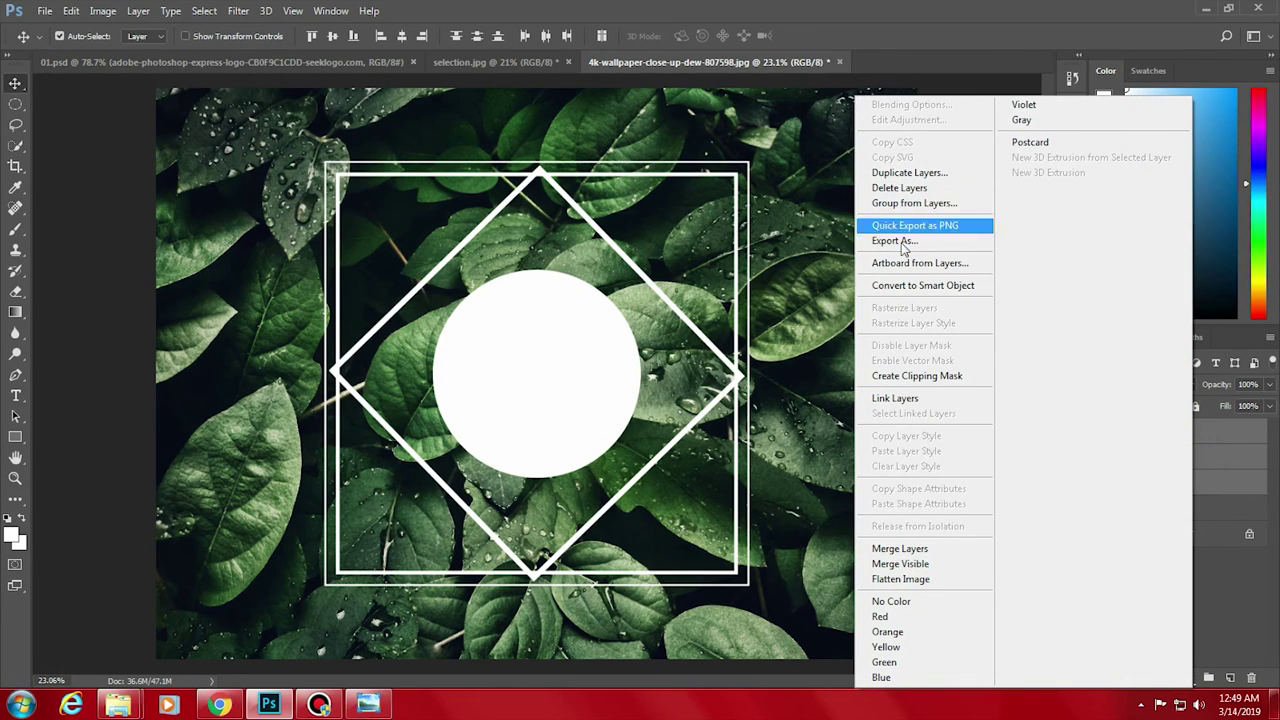
{"action": "left_click", "coordinate": [898, 549]}
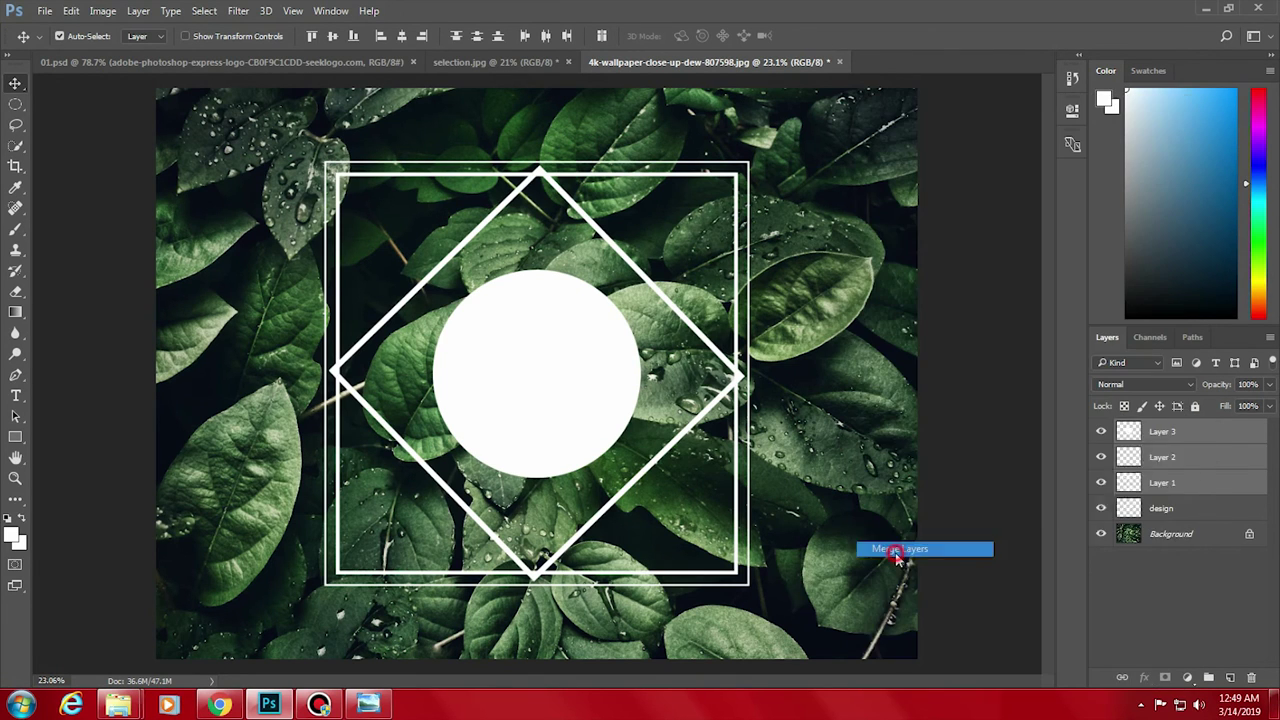
- Toggle Layer 3, design and Background visibility to check each layer's contents
{"action": "left_click", "coordinate": [1102, 433]}
{"action": "left_click", "coordinate": [1101, 432]}
{"action": "left_click", "coordinate": [1101, 432]}
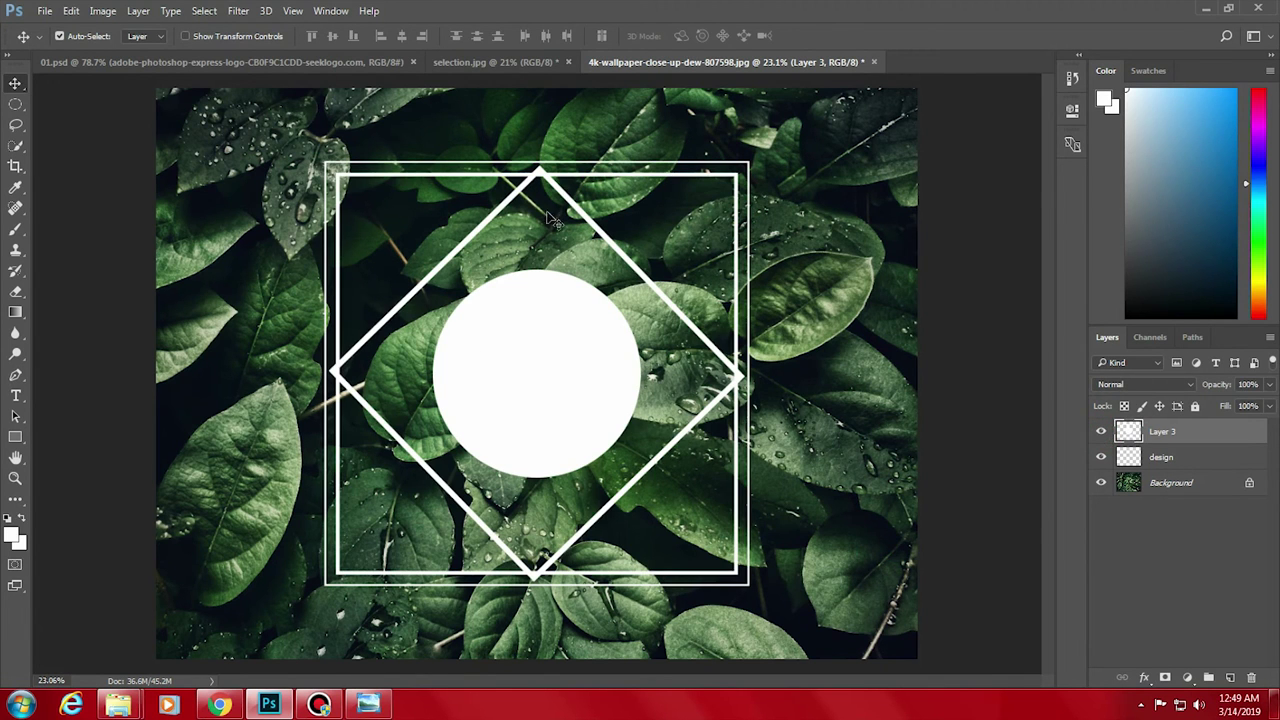
{"action": "left_click", "coordinate": [1101, 432]}
{"action": "left_click", "coordinate": [1101, 432]}
{"action": "left_click", "coordinate": [1101, 432]}
{"action": "left_click", "coordinate": [1102, 457]}
{"action": "left_click", "coordinate": [1101, 432]}
{"action": "left_click", "coordinate": [1102, 457]}
{"action": "left_click", "coordinate": [1102, 484]}
{"action": "left_click", "coordinate": [1100, 457]}
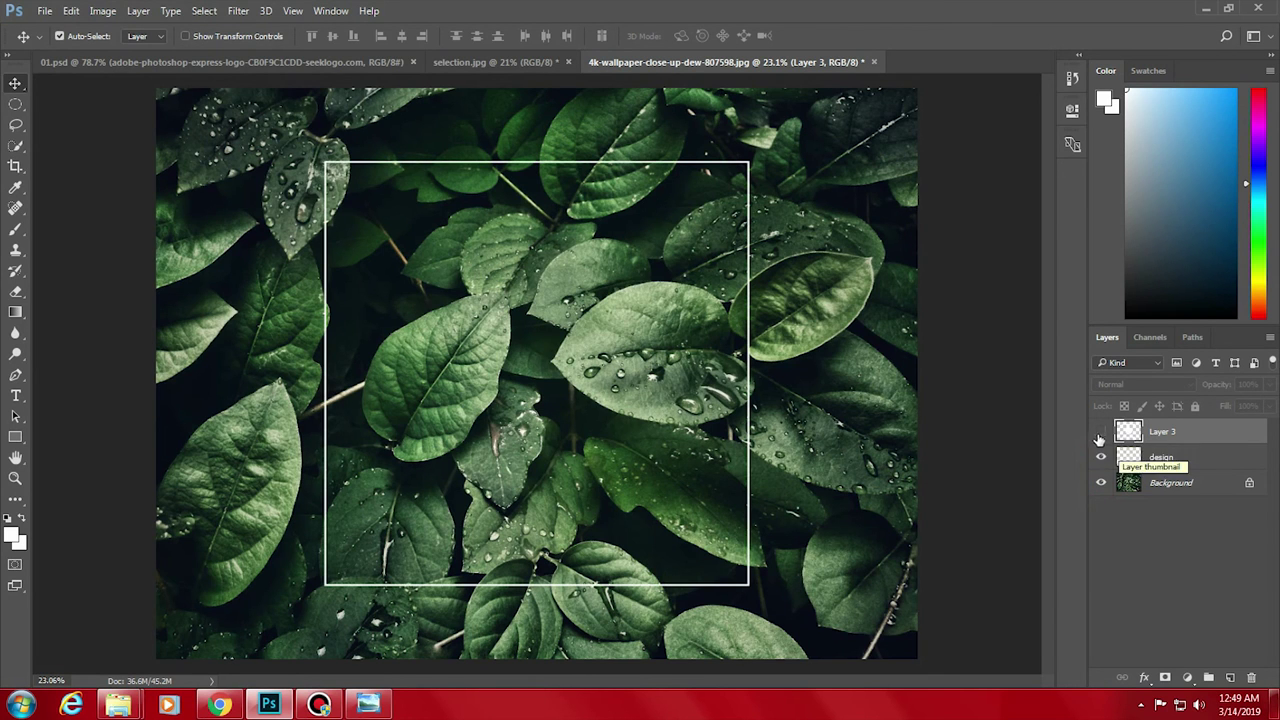
{"action": "left_click", "coordinate": [1101, 432]}
- Move design above Layer 3 and merge them into the design layer
{"action": "left_click_drag", "start_coordinate": [1155, 455], "coordinate": [1158, 440]}
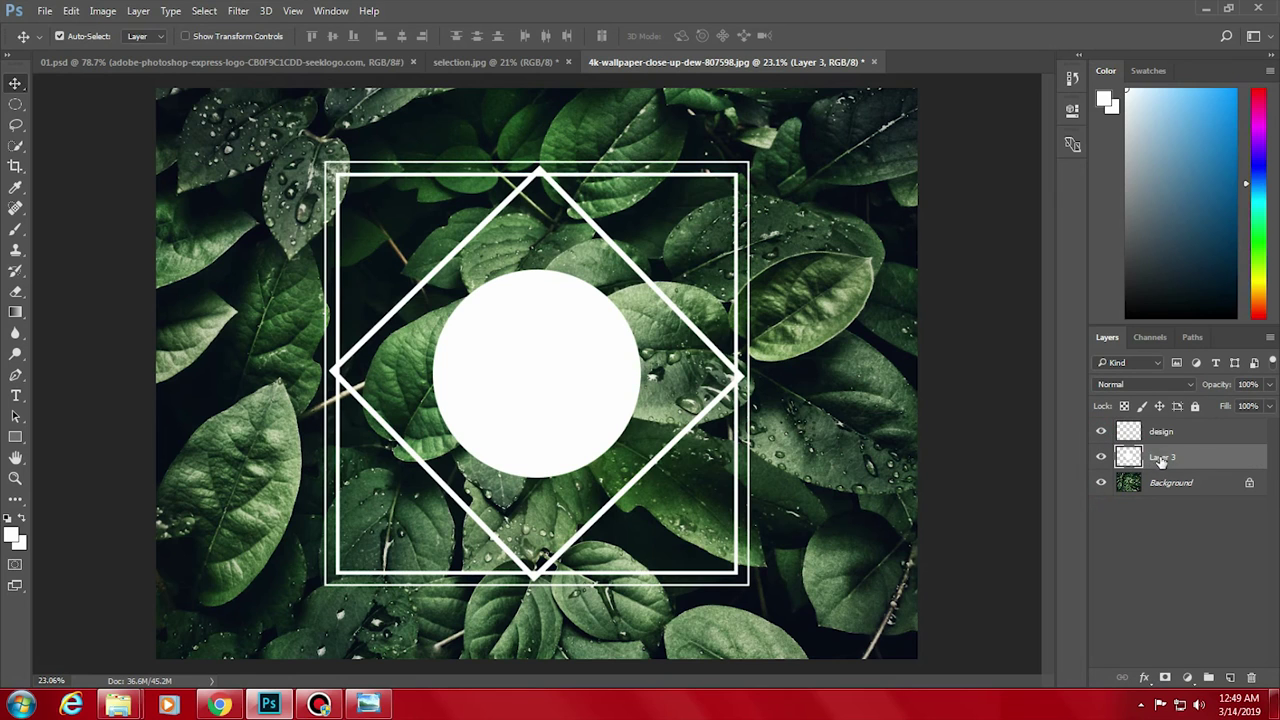
{"action": "left_click", "coordinate": [1162, 433], "text": "shift"}
{"action": "key", "text": "ctrl+e"}
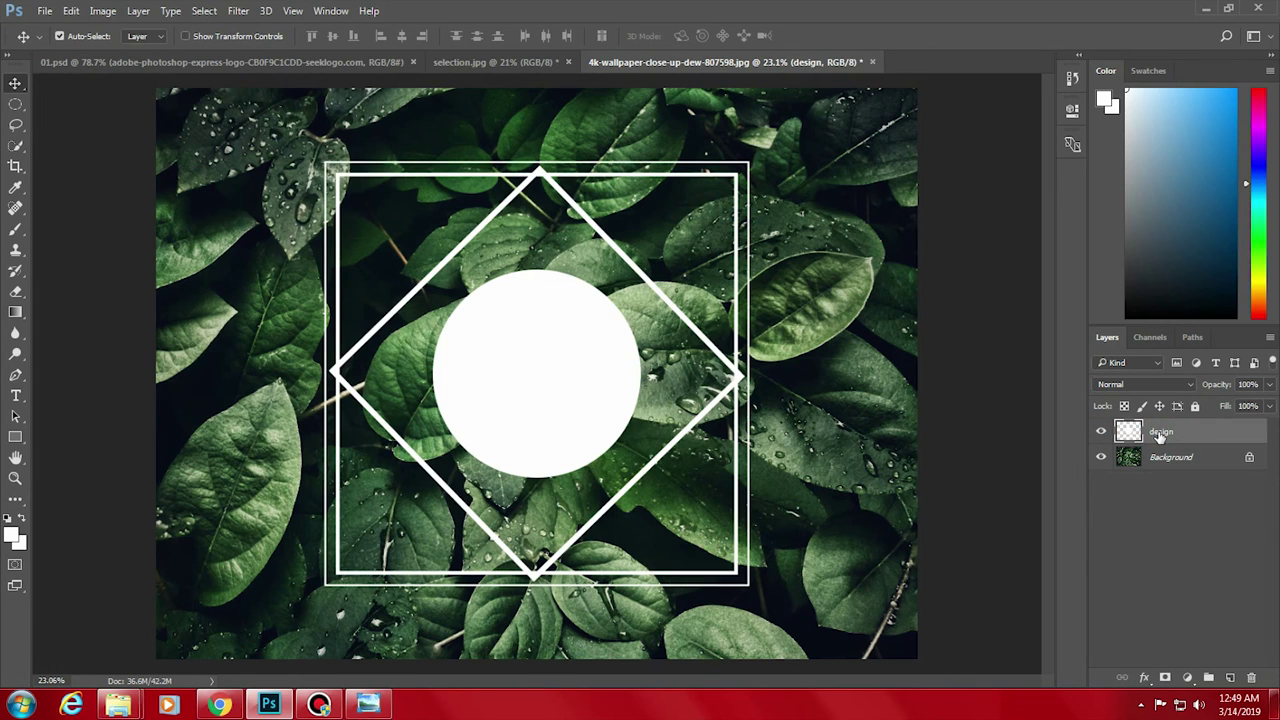
- Draw a large square selection around the whole design and add a new layer
{"action": "left_click_drag", "start_coordinate": [15, 104], "coordinate": [52, 106]}
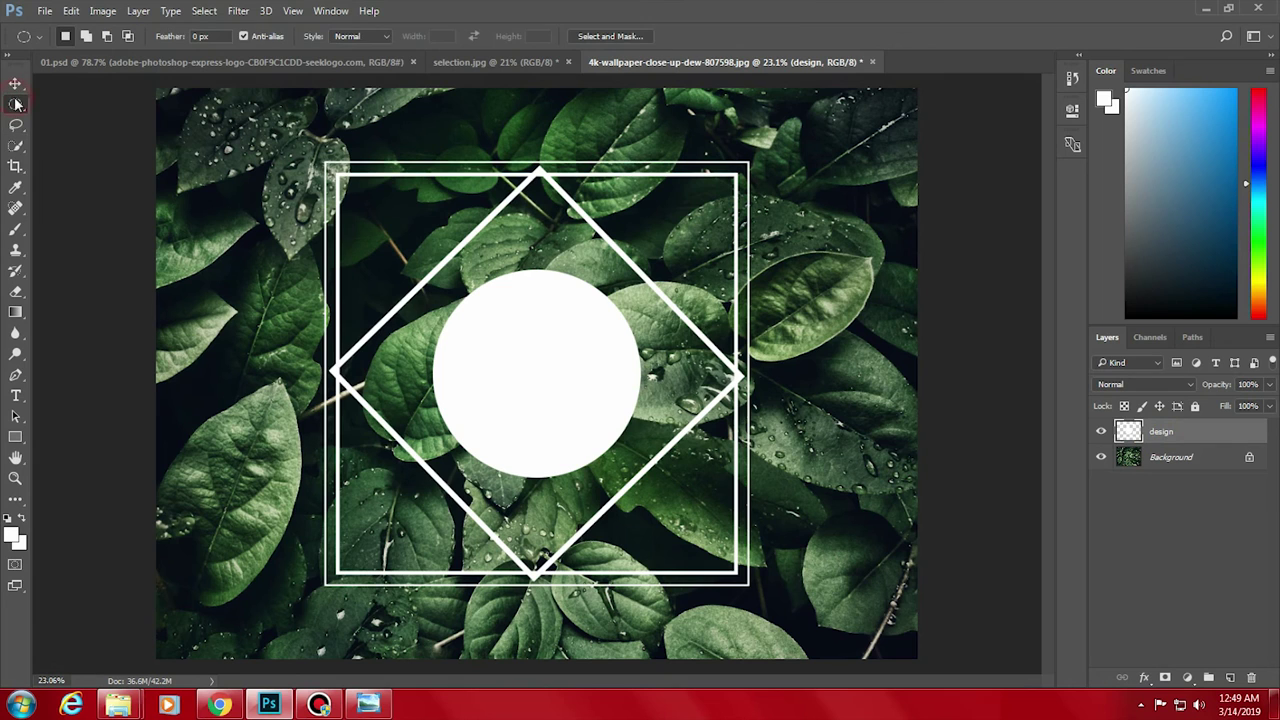
{"action": "left_click", "coordinate": [52, 105]}
{"action": "left_click_drag", "start_coordinate": [272, 122], "coordinate": [786, 636]}
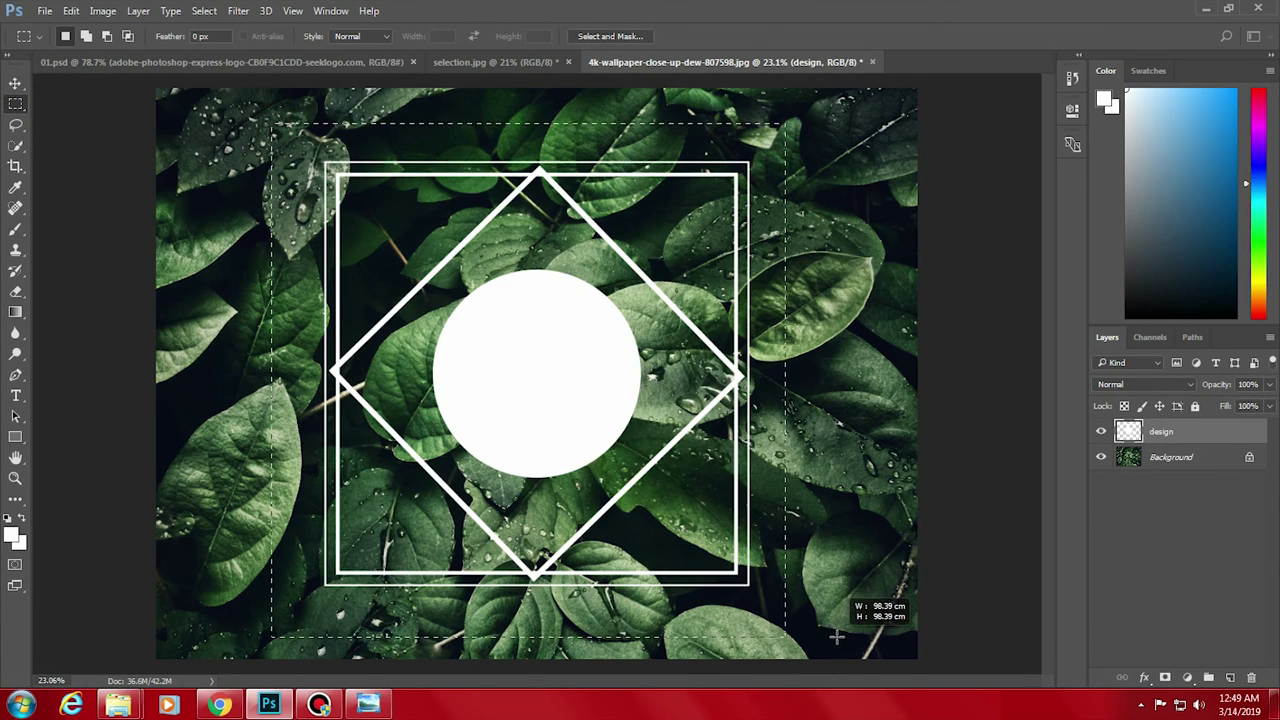
{"action": "left_click", "coordinate": [1230, 678]}
- Stroke the square with a 50-wide white line and deselect
{"action": "right_click", "coordinate": [468, 256]}
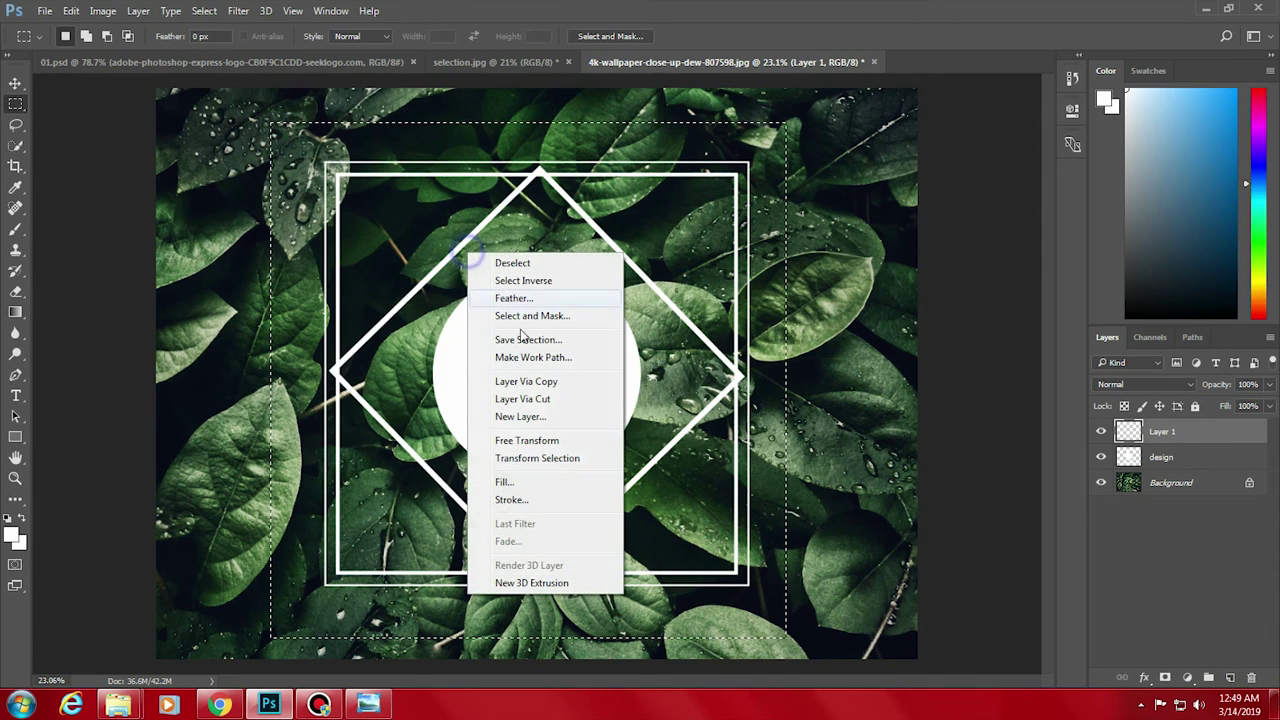
{"action": "left_click", "coordinate": [531, 497]}
{"action": "type", "text": "50"}
{"action": "left_click", "coordinate": [896, 222]}
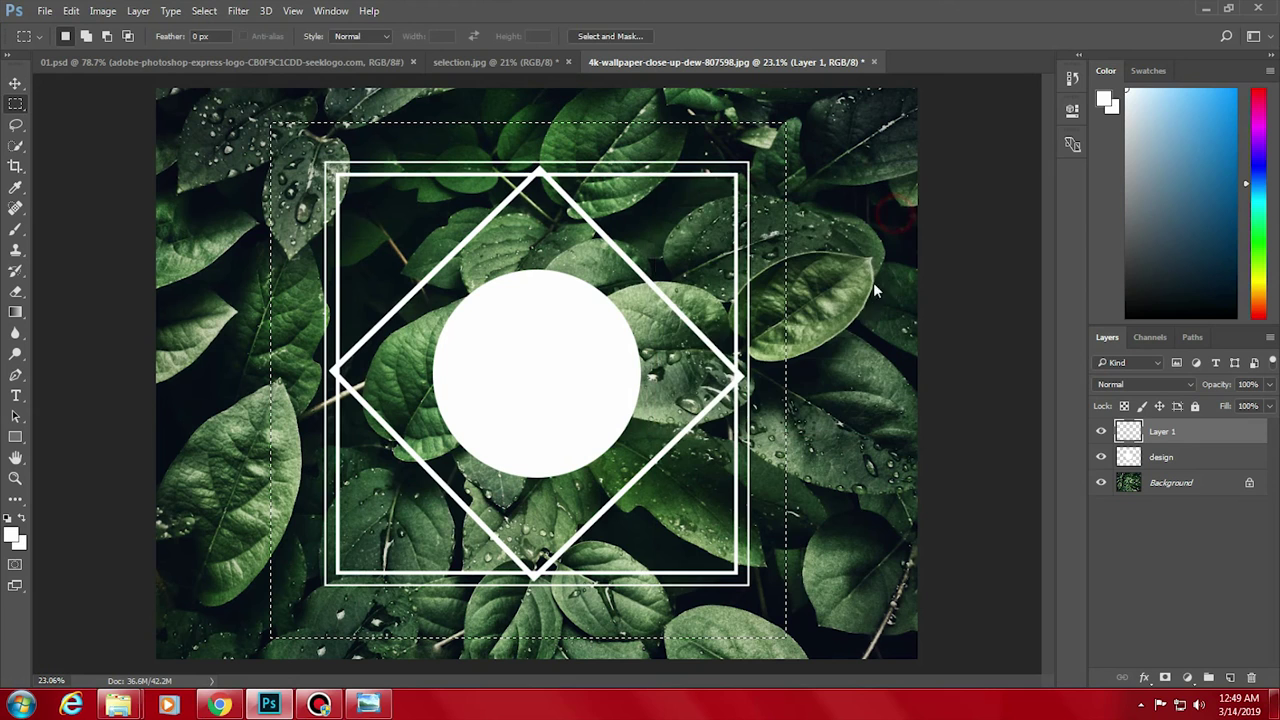
{"action": "key", "text": "ctrl+d"}
{"action": "left_click", "coordinate": [1178, 488], "text": "ctrl"}
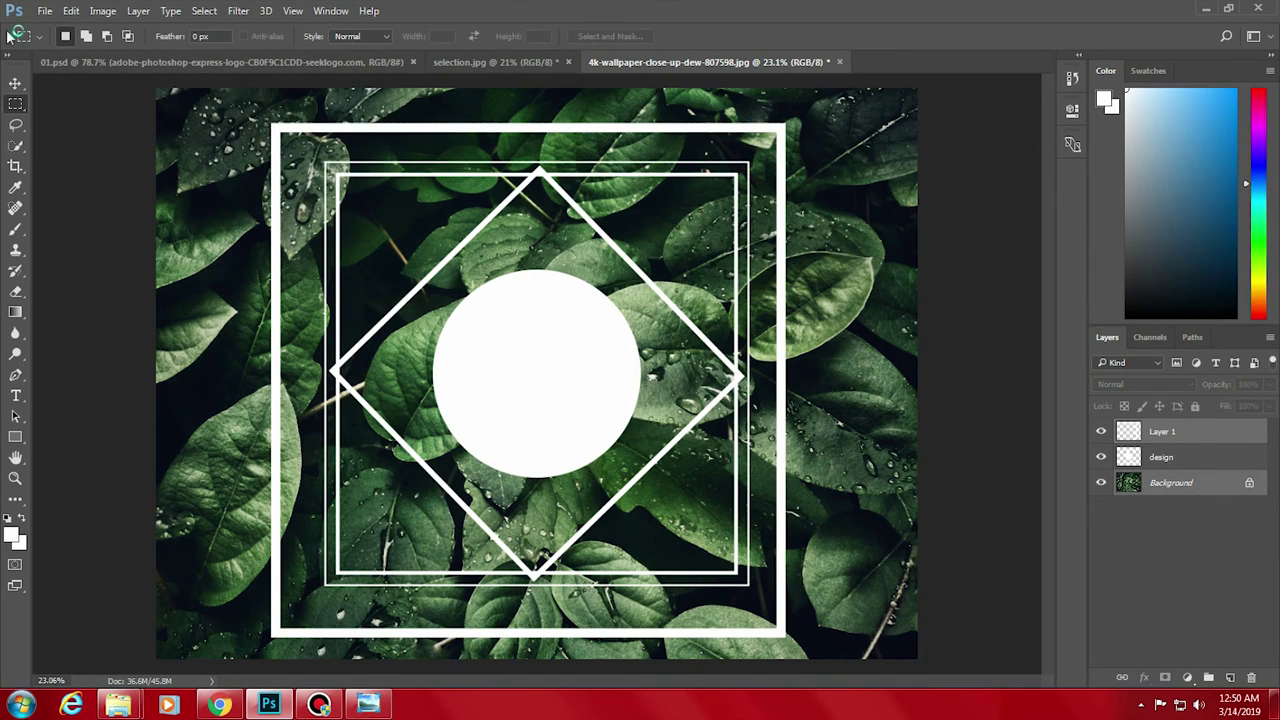
- Centre the big frame vertically and horizontally on the Background photo
{"action": "key", "text": "v"}
{"action": "left_click", "coordinate": [332, 36]}
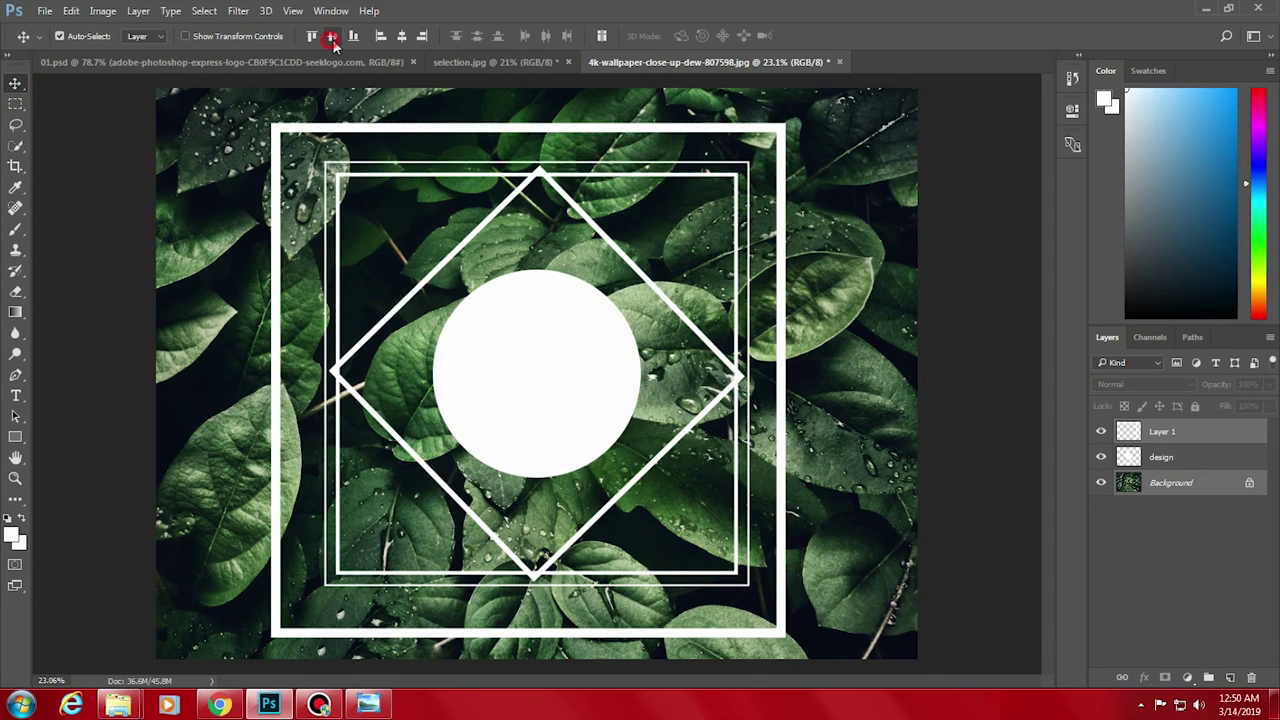
{"action": "left_click", "coordinate": [401, 36]}
{"action": "left_click", "coordinate": [945, 372]}
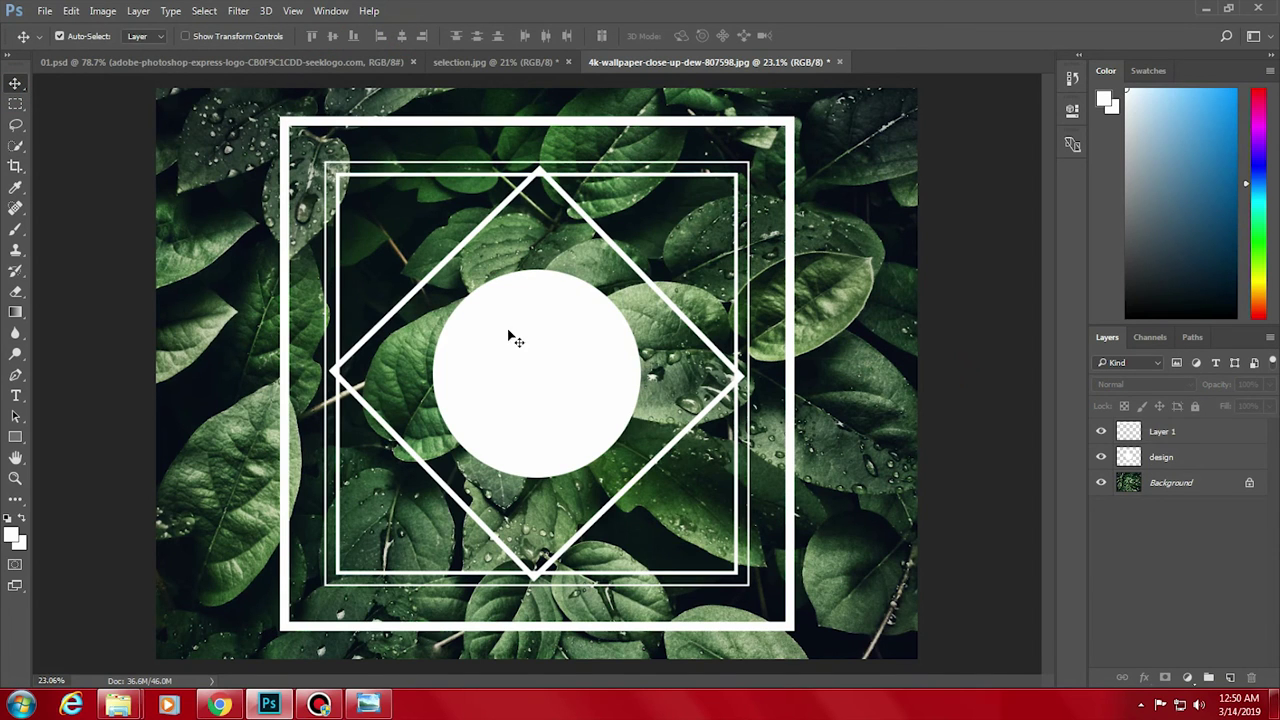
- Merge Layer 1 with design and name the merged layer 'design'
{"action": "left_click", "coordinate": [1185, 462]}
{"action": "left_click", "coordinate": [1187, 433], "text": "ctrl"}
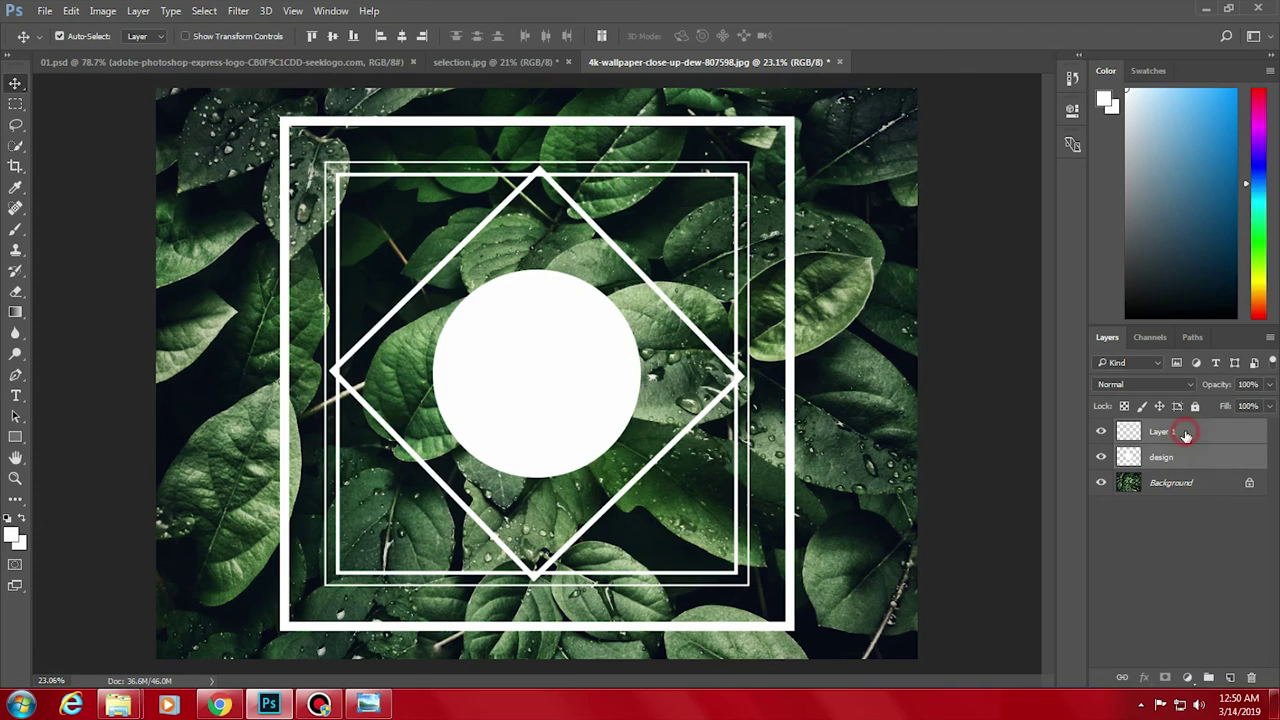
{"action": "key", "text": "ctrl+e"}
{"action": "double_click", "coordinate": [1165, 432]}
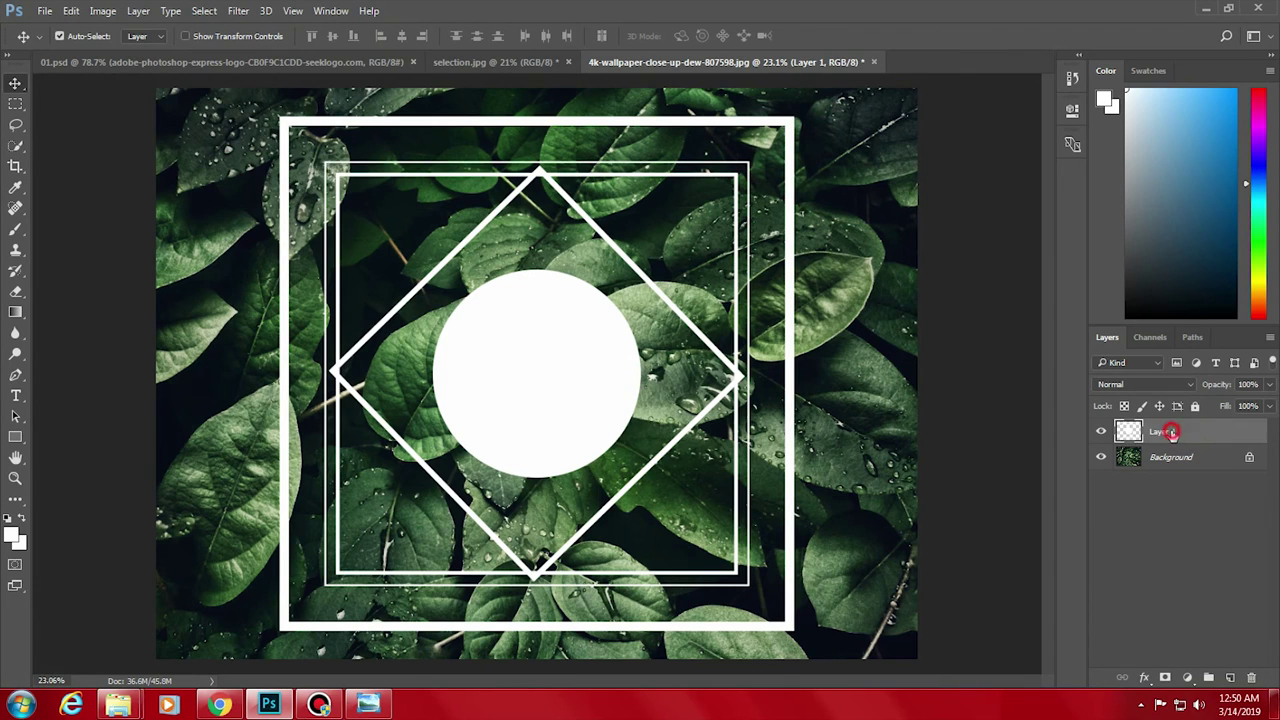
{"action": "type", "text": "design"}
{"action": "left_click", "coordinate": [1143, 543]}
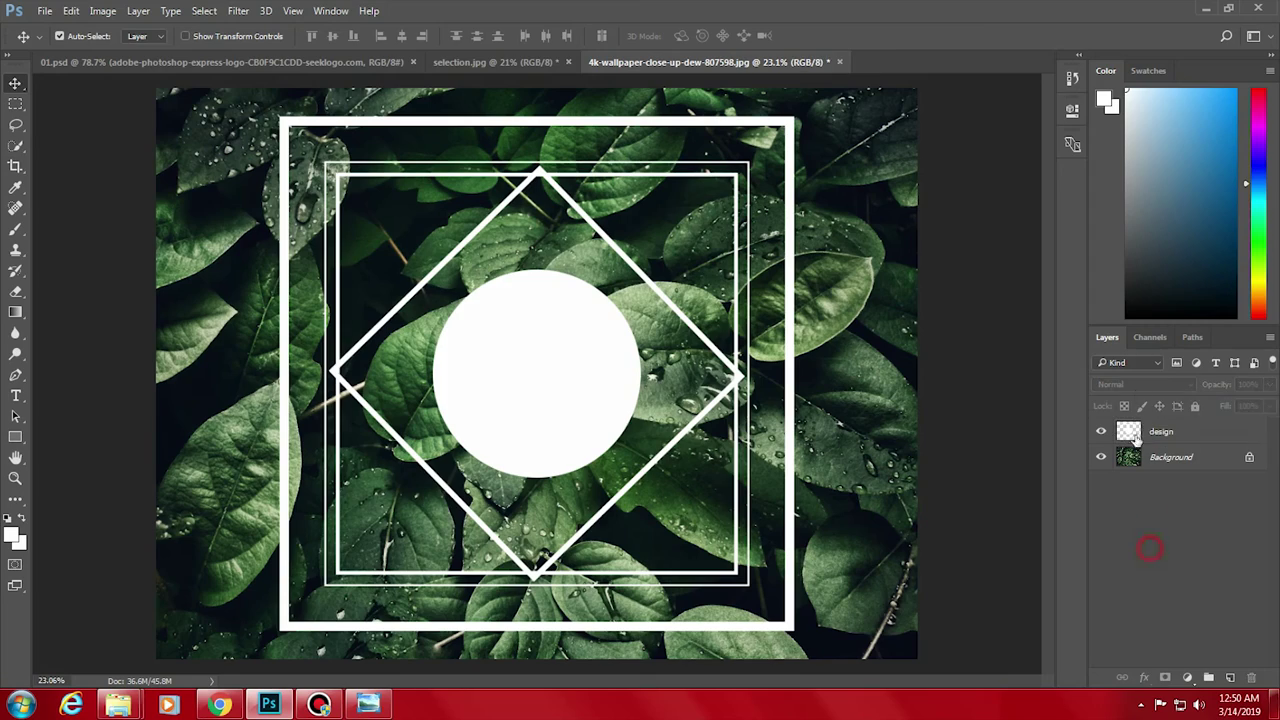
- Test-move the design graphic back to centre, then hide the design layer
{"action": "mouse_move", "coordinate": [557, 349]}
{"action": "left_mouse_down"}
{"action": "mouse_move", "coordinate": [493, 449]}
{"action": "mouse_move", "coordinate": [460, 332]}
{"action": "left_mouse_up"}
{"action": "left_click_drag", "start_coordinate": [669, 449], "coordinate": [732, 416]}
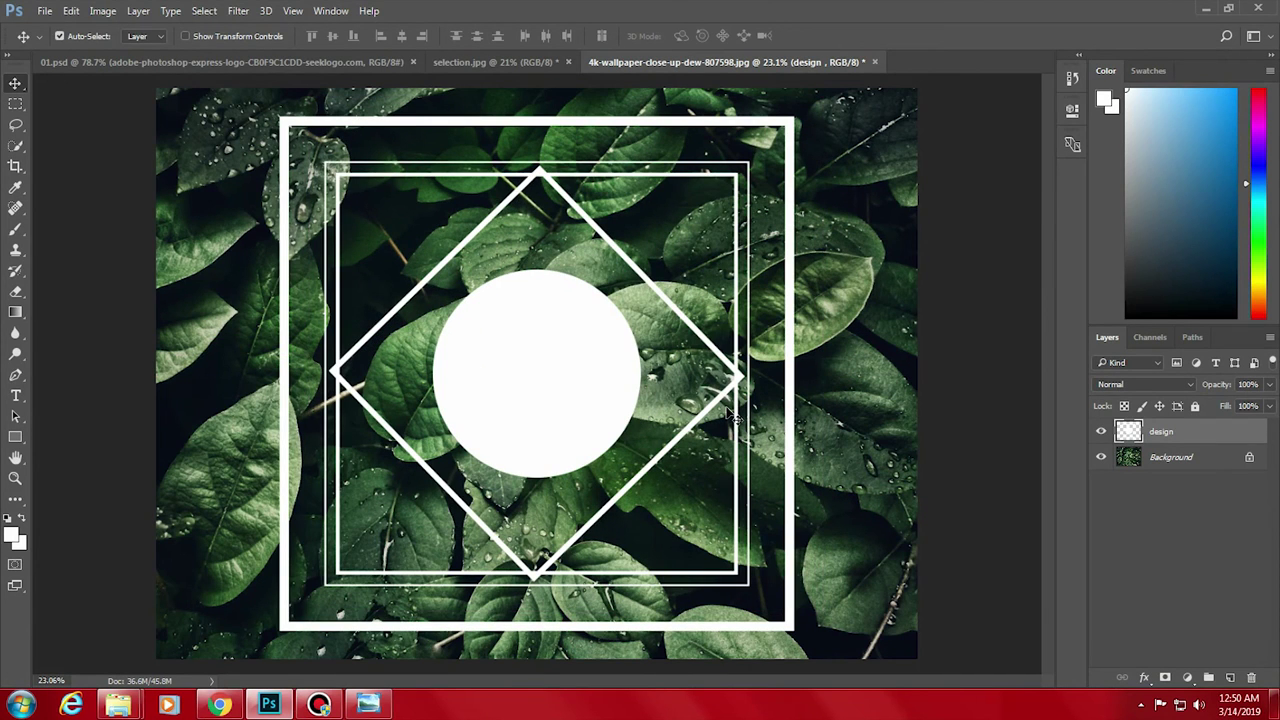
{"action": "left_click", "coordinate": [1103, 431]}
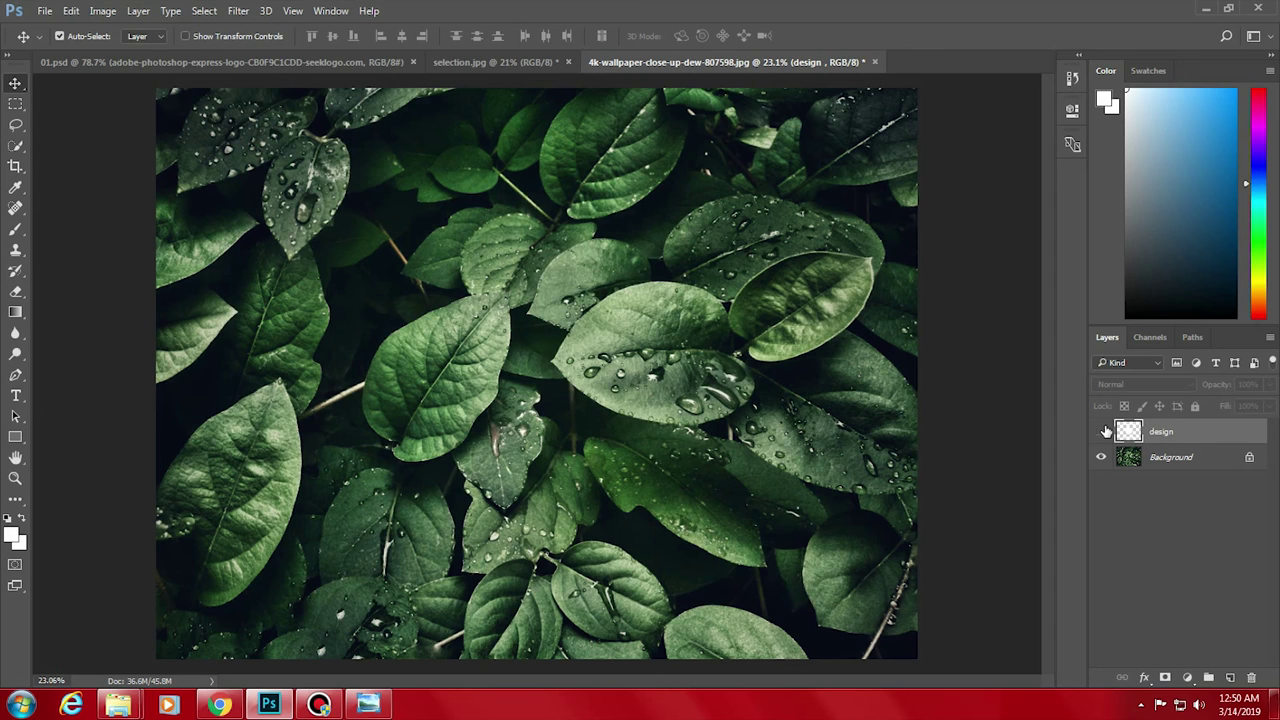
- Hide the design layer and duplicate the Background leaf photo
{"action": "left_click", "coordinate": [1106, 431]}
{"action": "left_click", "coordinate": [1172, 460]}
{"action": "key", "text": "ctrl+j"}
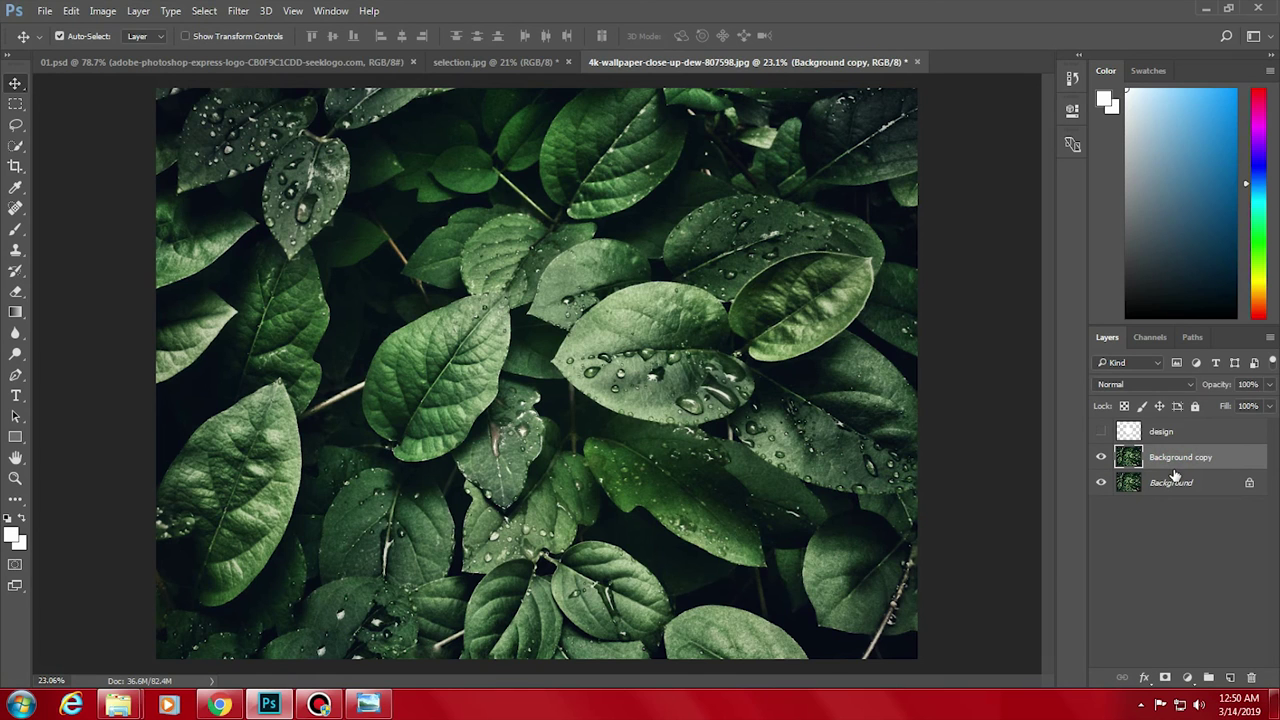
- Apply a 70-pixel Gaussian Blur to the Background copy layer
{"action": "left_click", "coordinate": [240, 11]}
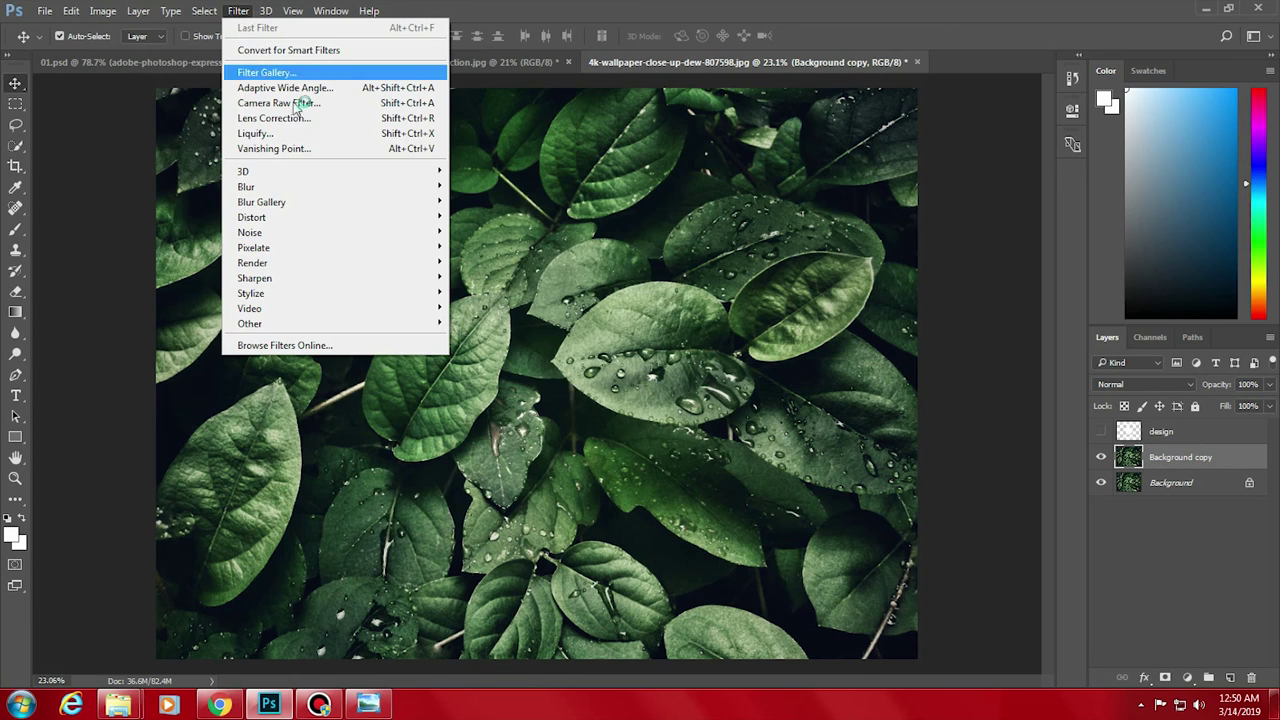
{"action": "left_click", "coordinate": [270, 188]}
{"action": "left_click", "coordinate": [503, 247]}
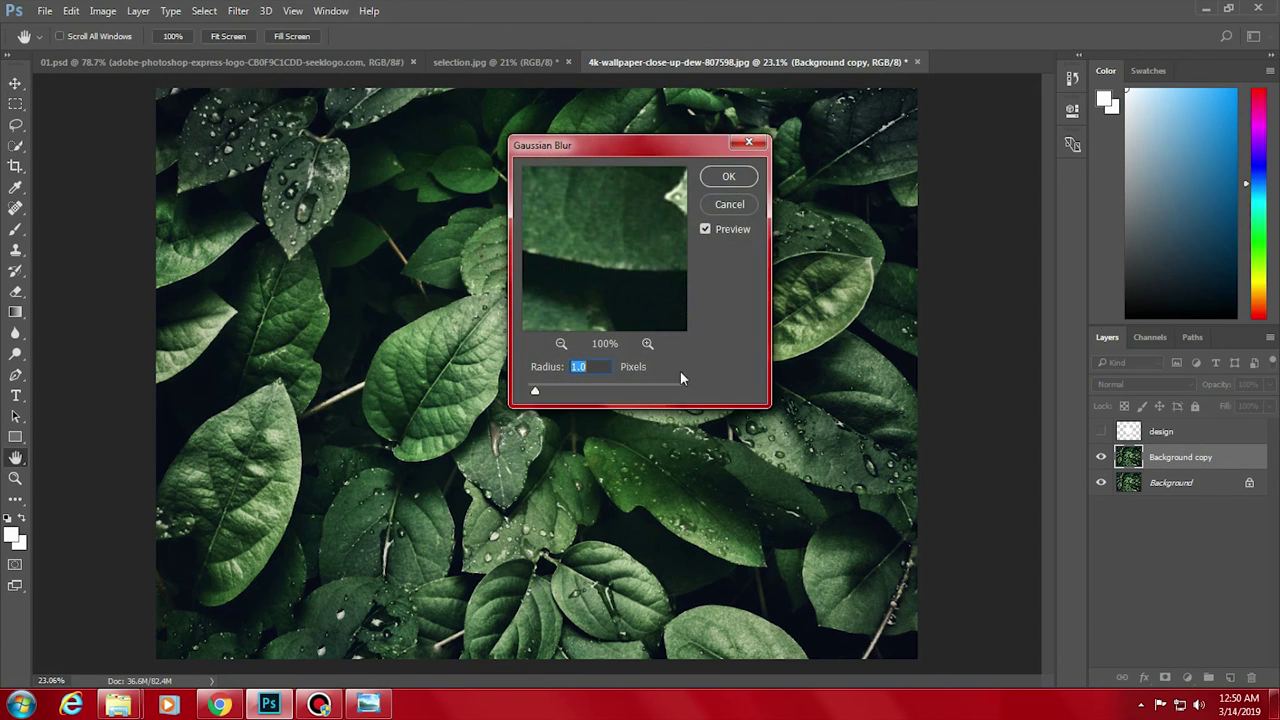
{"action": "mouse_move", "coordinate": [604, 231]}
{"action": "left_mouse_down"}
{"action": "mouse_move", "coordinate": [657, 312]}
{"action": "mouse_move", "coordinate": [616, 281]}
{"action": "left_mouse_up"}
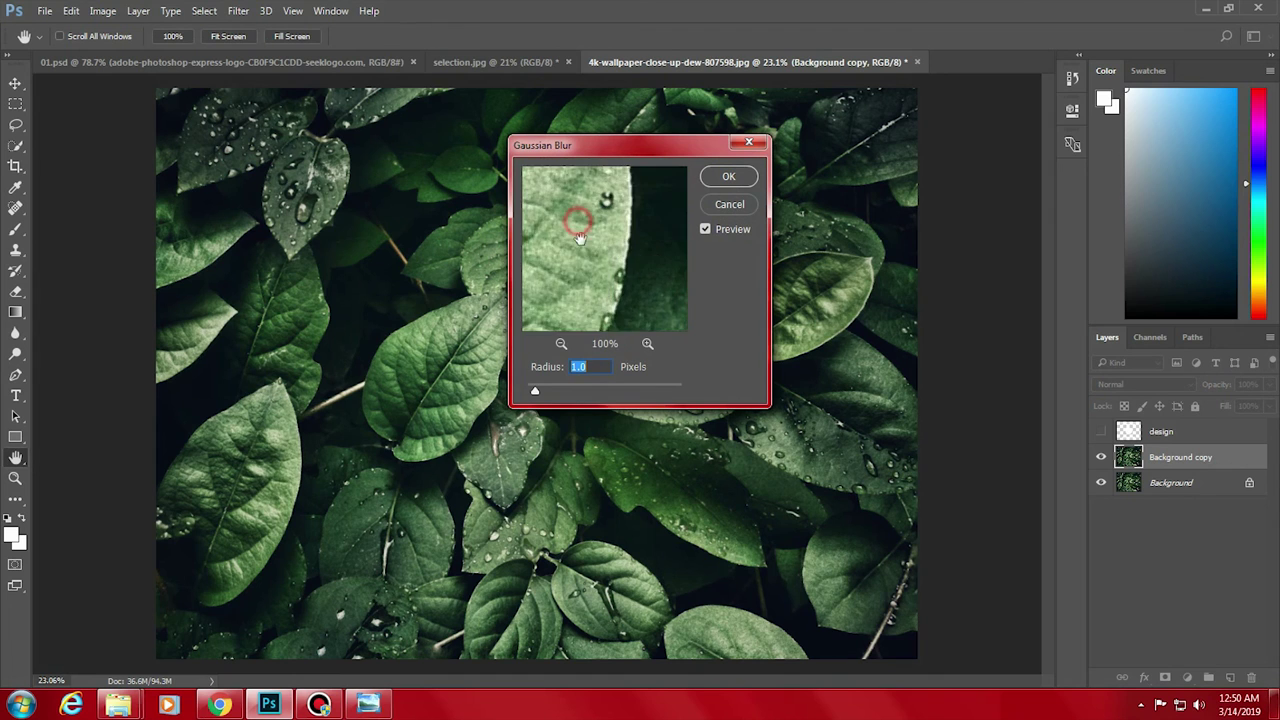
{"action": "left_click_drag", "start_coordinate": [537, 393], "coordinate": [619, 392]}
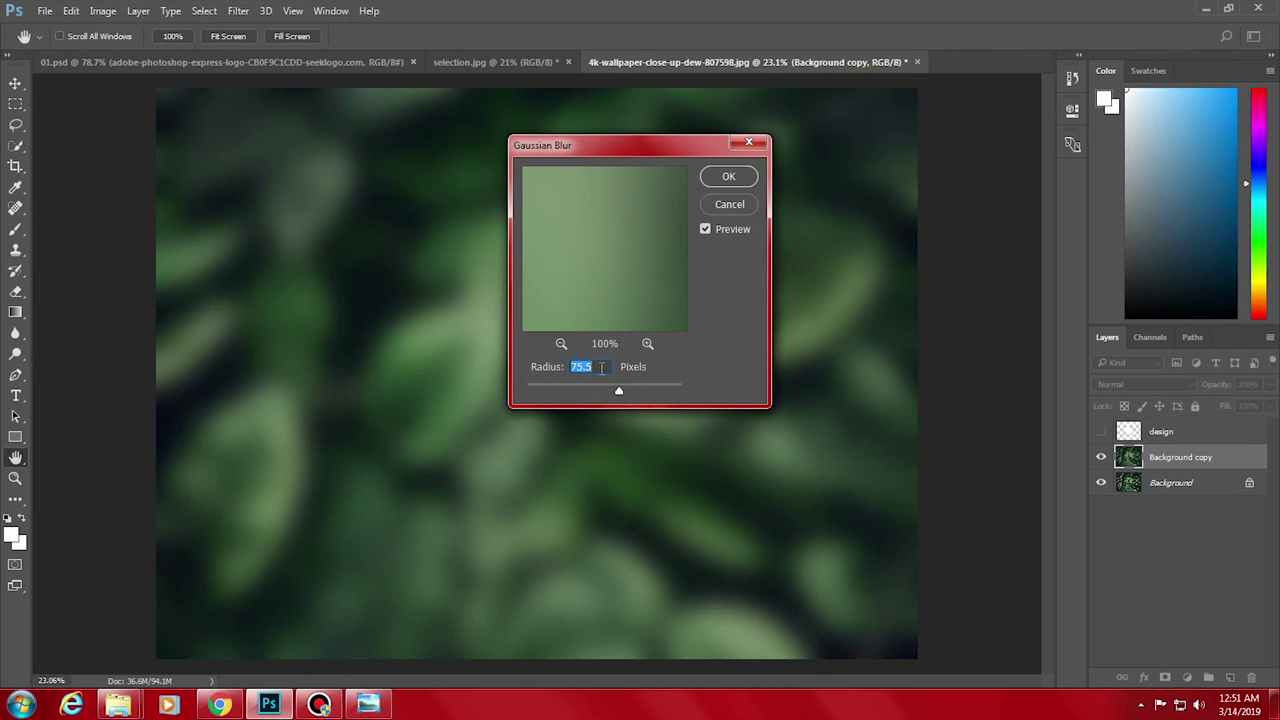
{"action": "type", "text": "70"}
{"action": "left_click", "coordinate": [750, 176]}
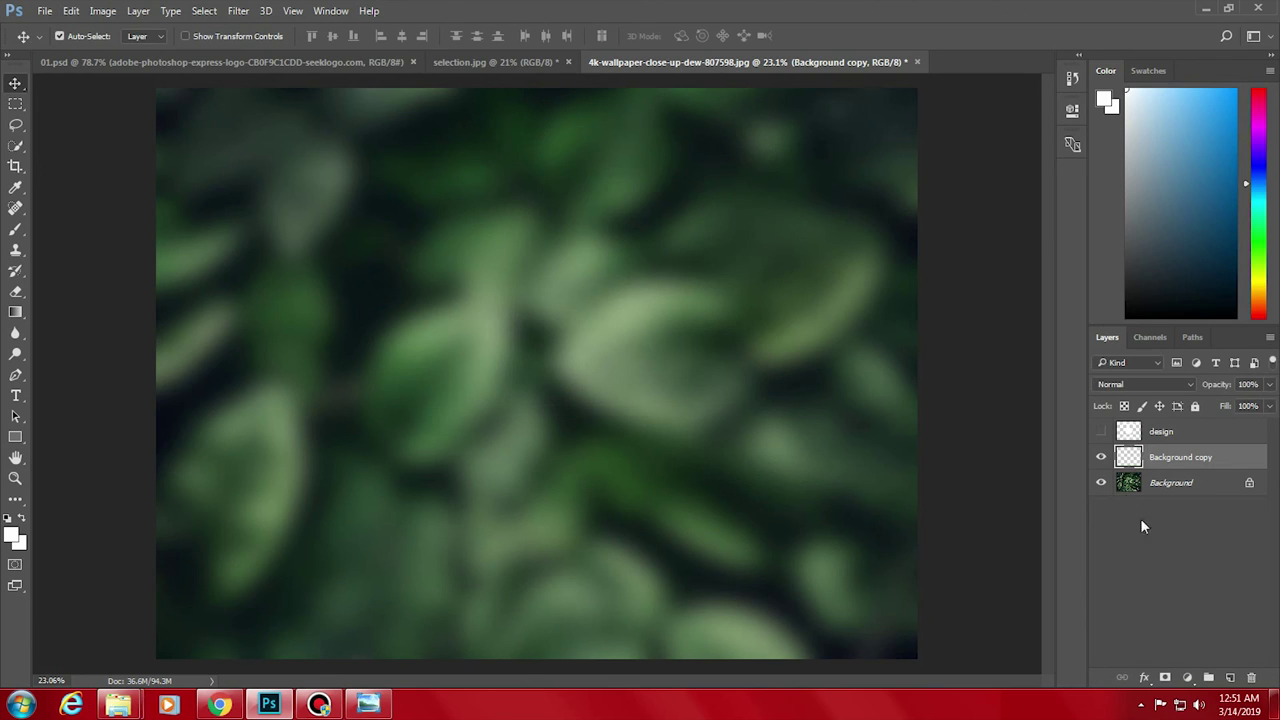
- Rename the blurred Background copy layer to 'blur'
{"action": "left_click", "coordinate": [1168, 431]}
{"action": "left_click", "coordinate": [1169, 460]}
{"action": "double_click", "coordinate": [1169, 458]}
{"action": "type", "text": "blur"}
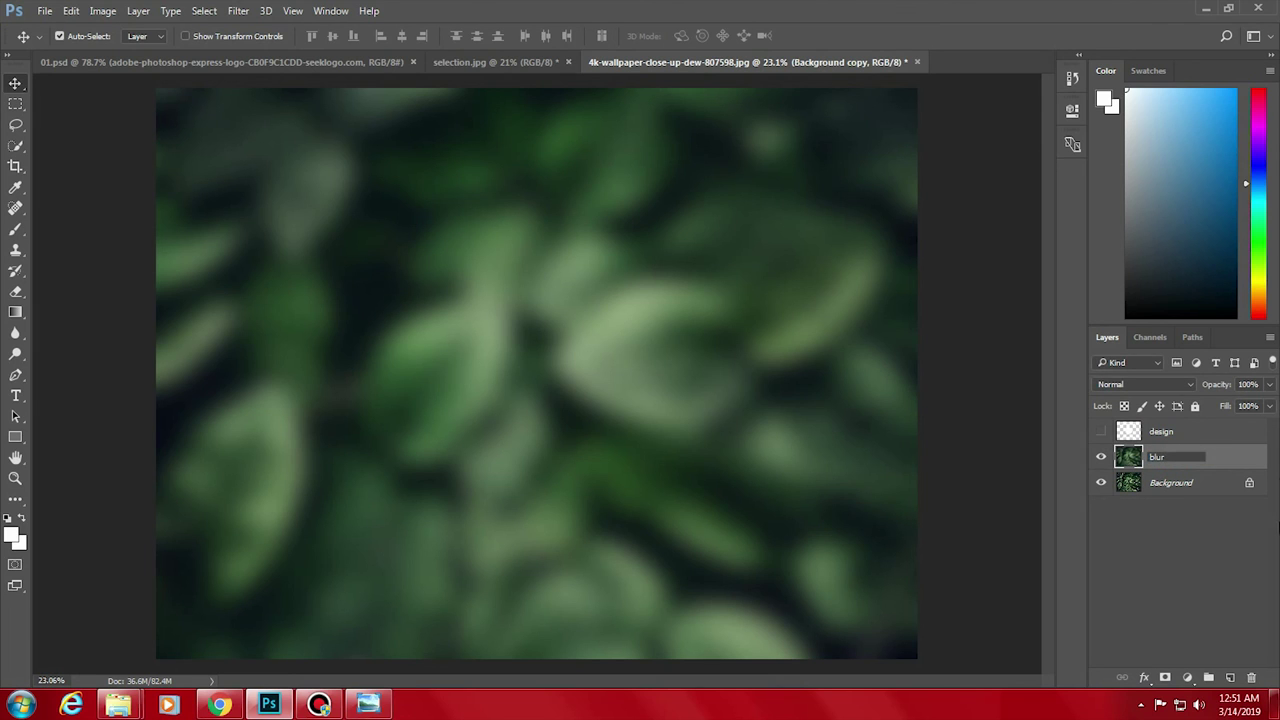
{"action": "left_click", "coordinate": [1171, 532]}
- Briefly show the white frame and diamond design, then hide it again
{"action": "left_click", "coordinate": [1173, 483]}
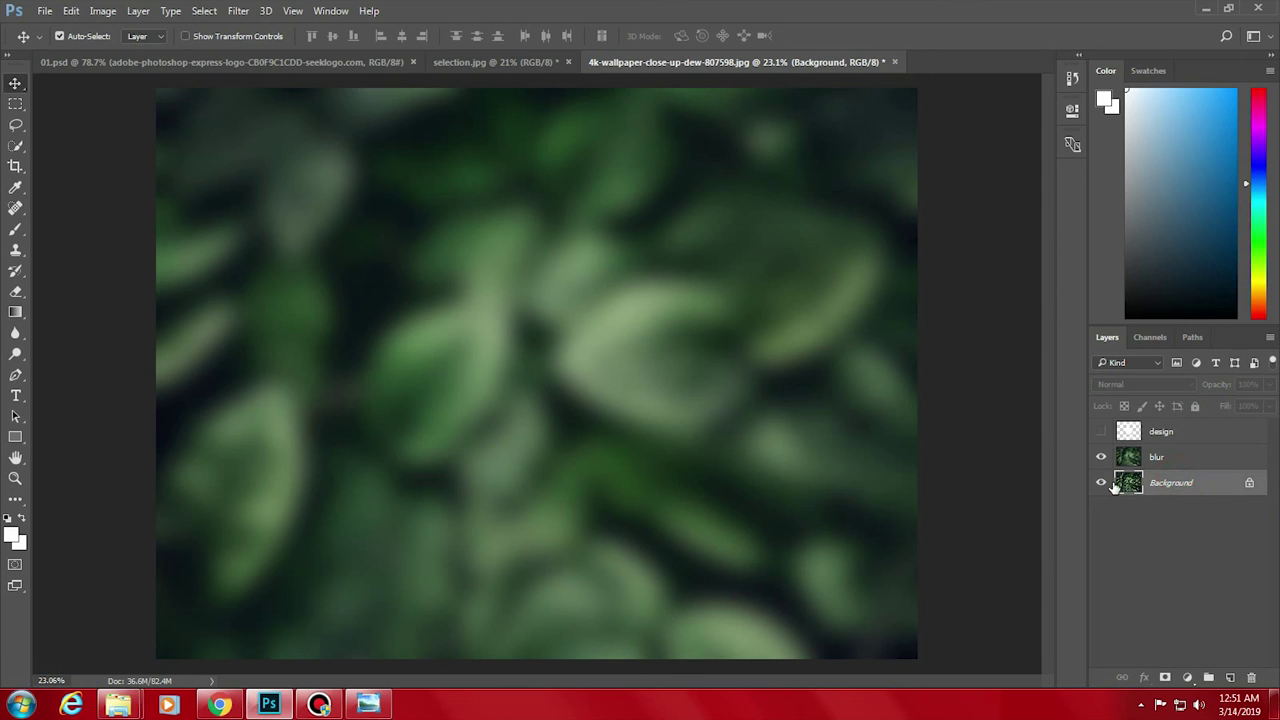
{"action": "left_click", "coordinate": [1102, 431]}
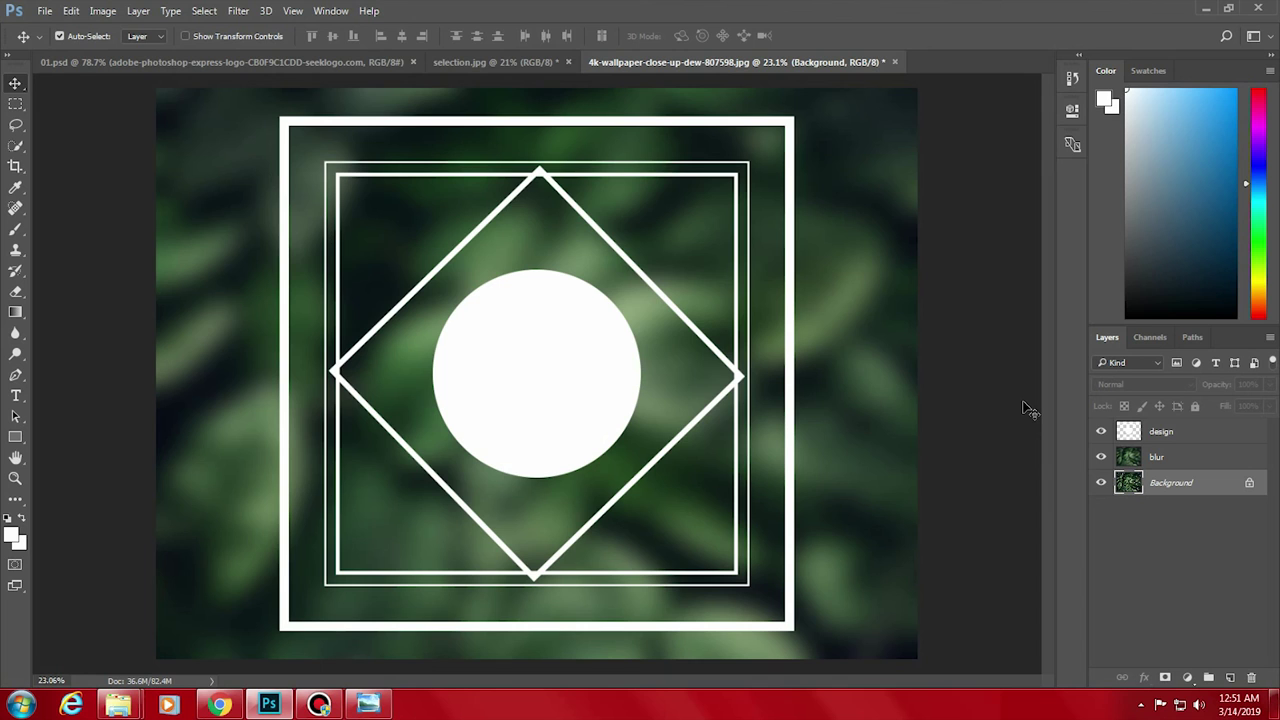
{"action": "left_click", "coordinate": [1101, 431]}
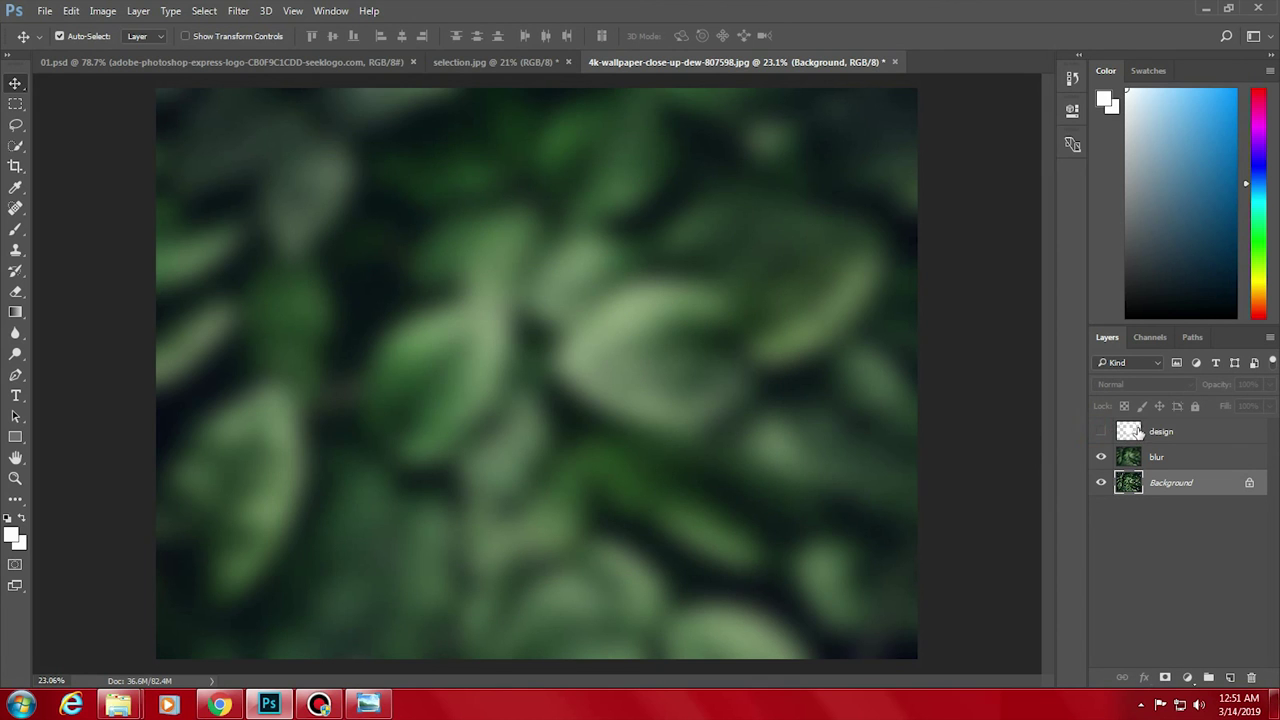
{"action": "key", "text": "ctrl"}
- Delete the design layer's shapes from the blur layer, then deselect
{"action": "left_click", "coordinate": [1128, 432], "text": "ctrl"}
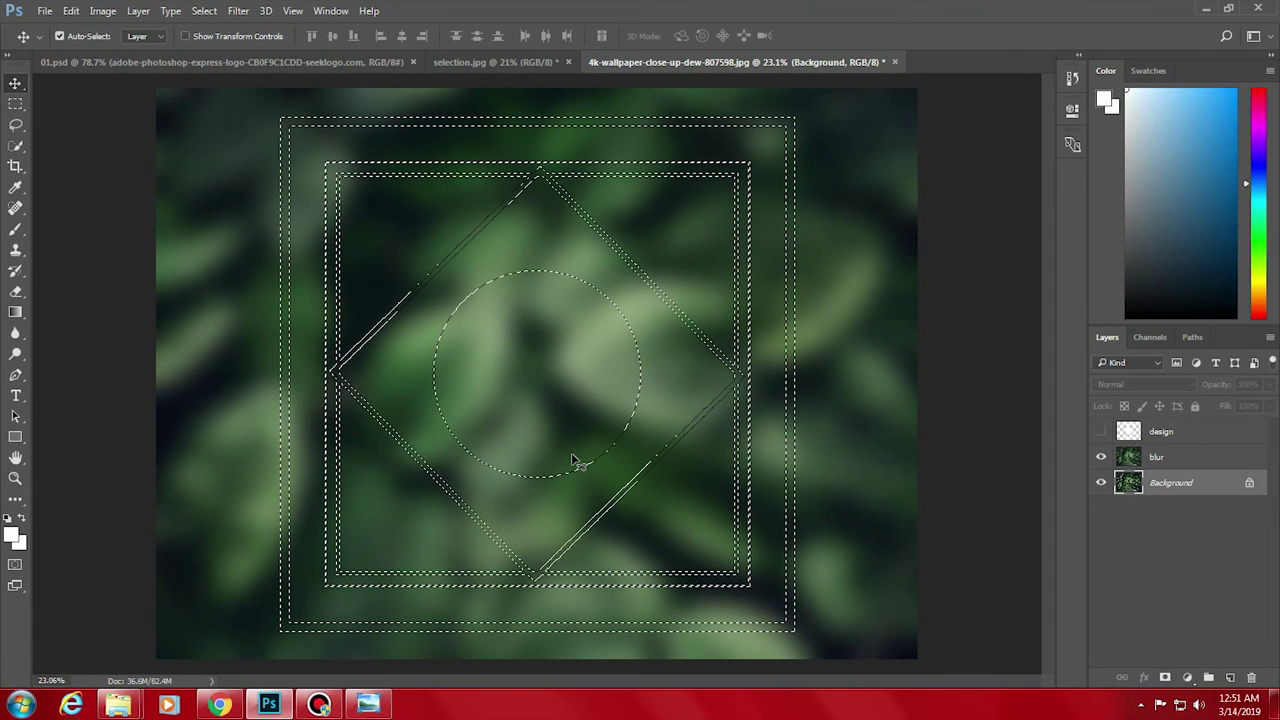
{"action": "left_click", "coordinate": [1197, 458]}
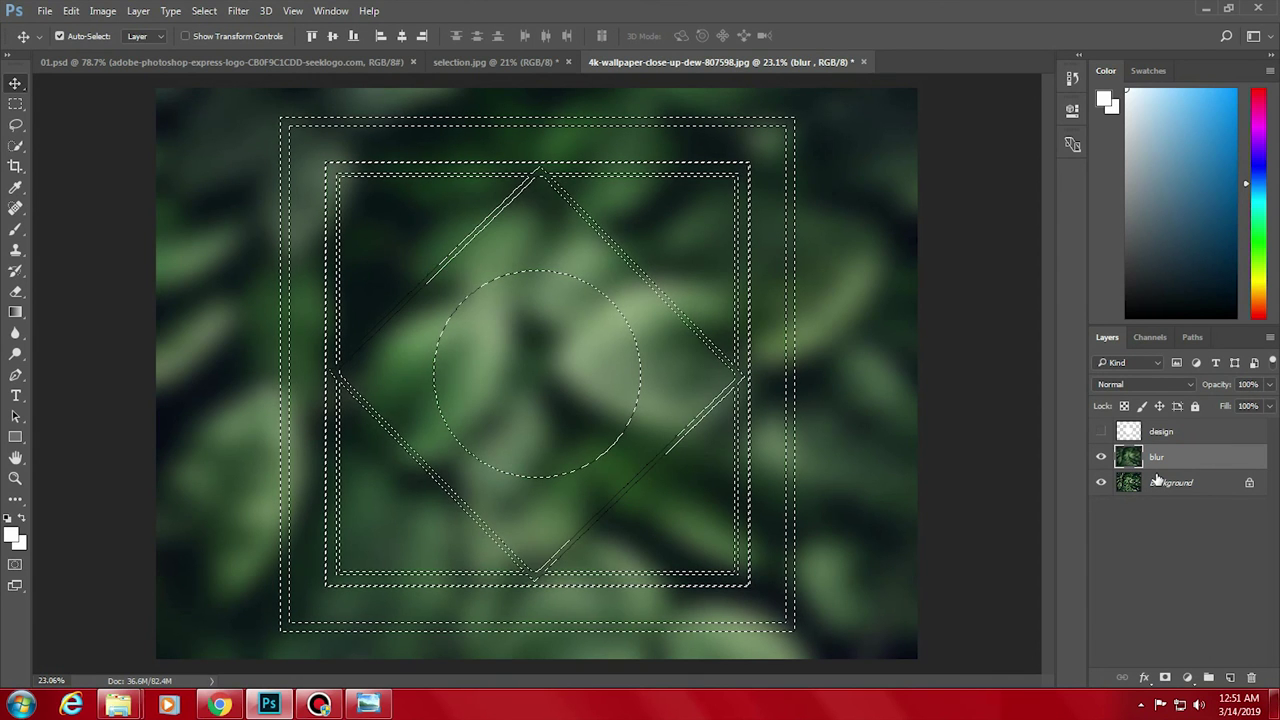
{"action": "key", "text": "Delete"}
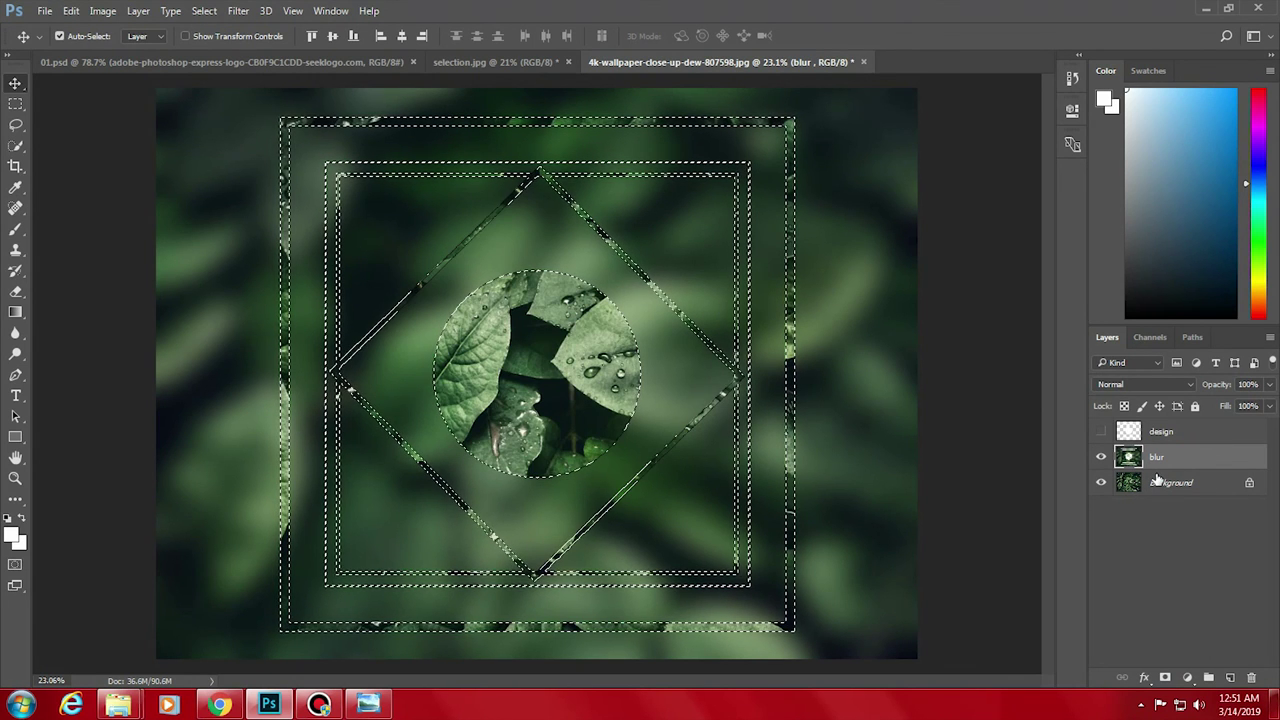
{"action": "key", "text": "ctrl+d"}
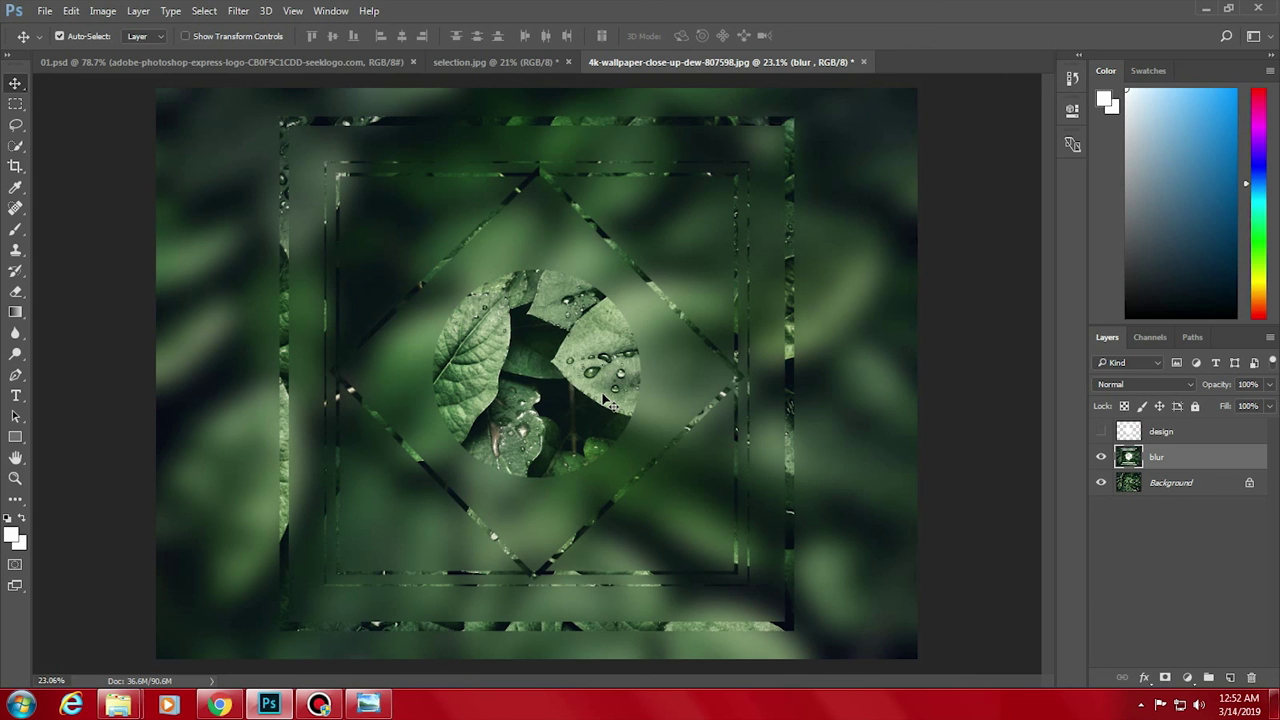
{"action": "left_click", "coordinate": [219, 704]}
- Place the 'my pic' portrait at about 122% beneath the blur layer and select it
{"action": "left_click", "coordinate": [219, 704]}
{"action": "left_click", "coordinate": [277, 620]}
{"action": "mouse_move", "coordinate": [255, 400]}
{"action": "left_mouse_down"}
{"action": "mouse_move", "coordinate": [277, 687]}
{"action": "mouse_move", "coordinate": [290, 703]}
{"action": "mouse_move", "coordinate": [531, 493]}
{"action": "left_mouse_up"}
{"action": "left_click_drag", "start_coordinate": [556, 447], "coordinate": [556, 447]}
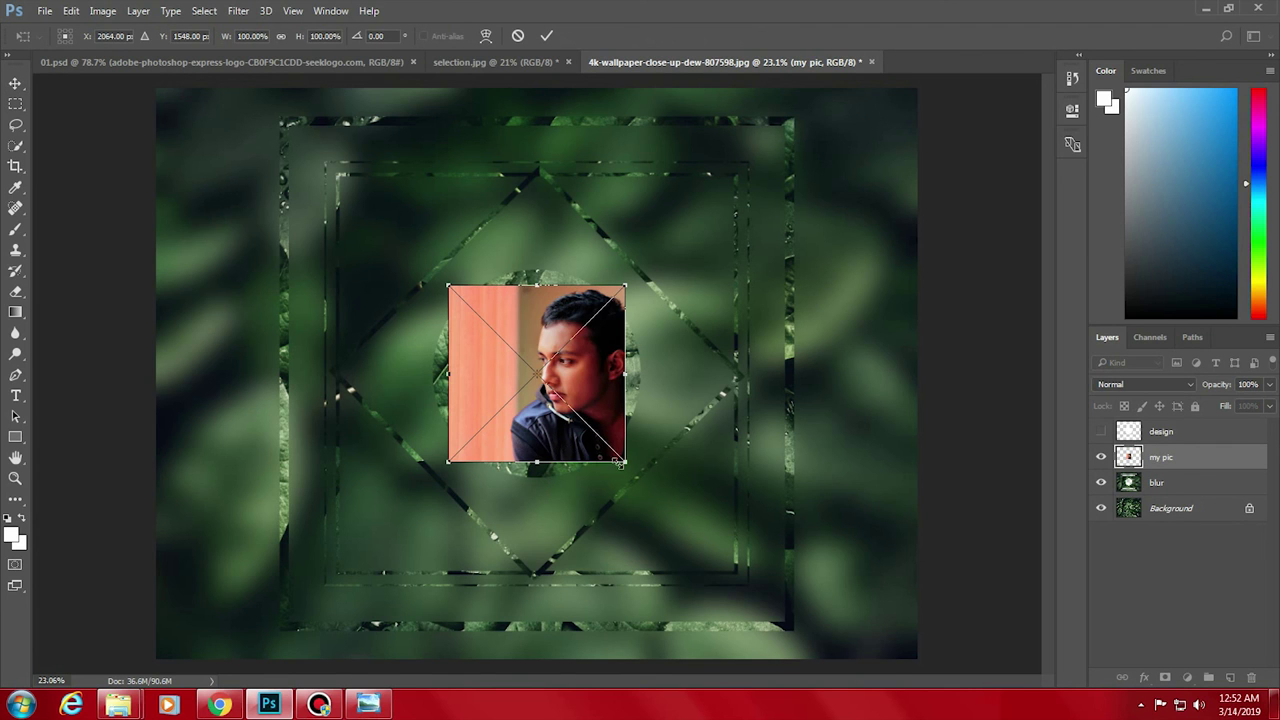
{"action": "left_click_drag", "start_coordinate": [623, 462], "coordinate": [641, 456]}
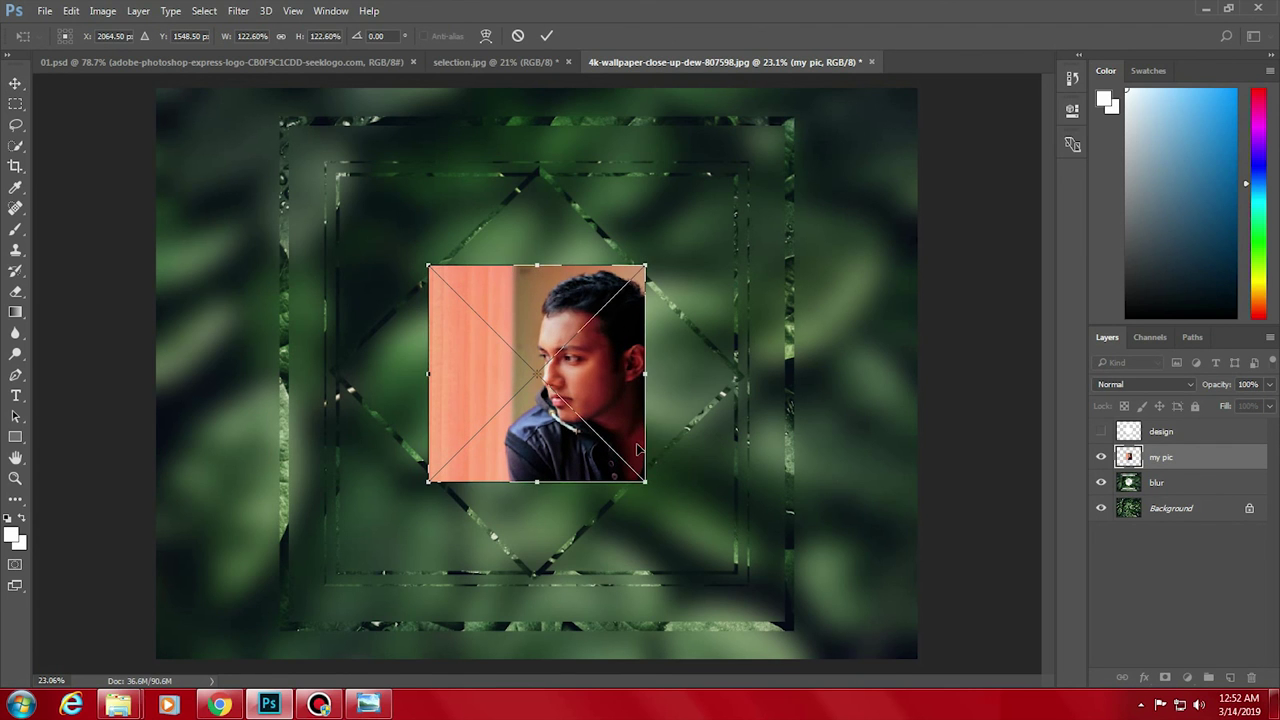
{"action": "key", "text": "Return"}
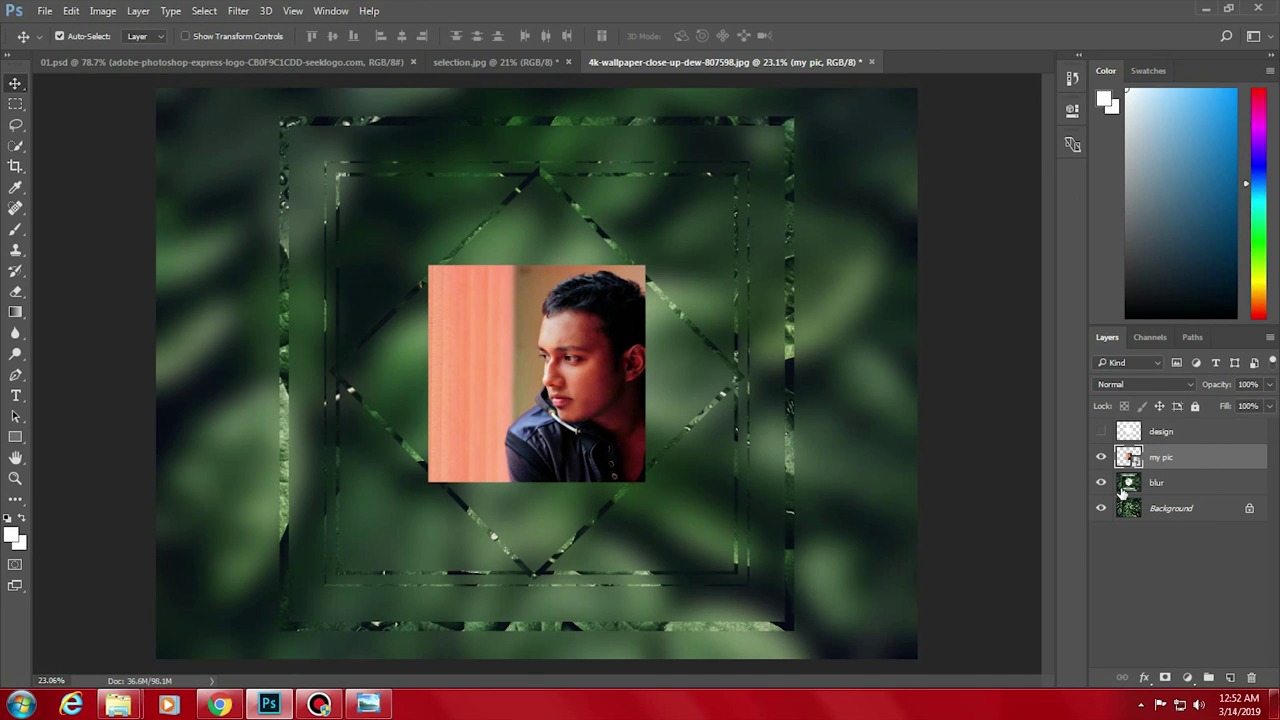
{"action": "left_click_drag", "start_coordinate": [1157, 484], "coordinate": [1157, 444]}
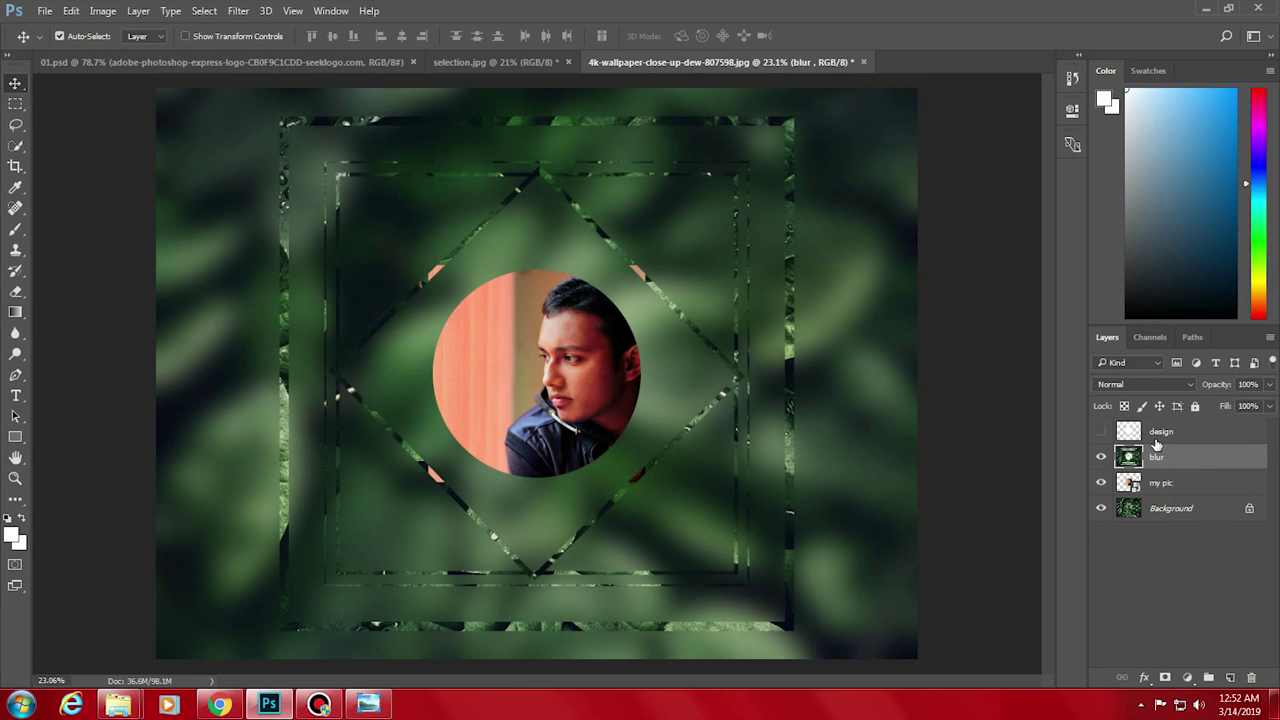
{"action": "left_click", "coordinate": [583, 352]}
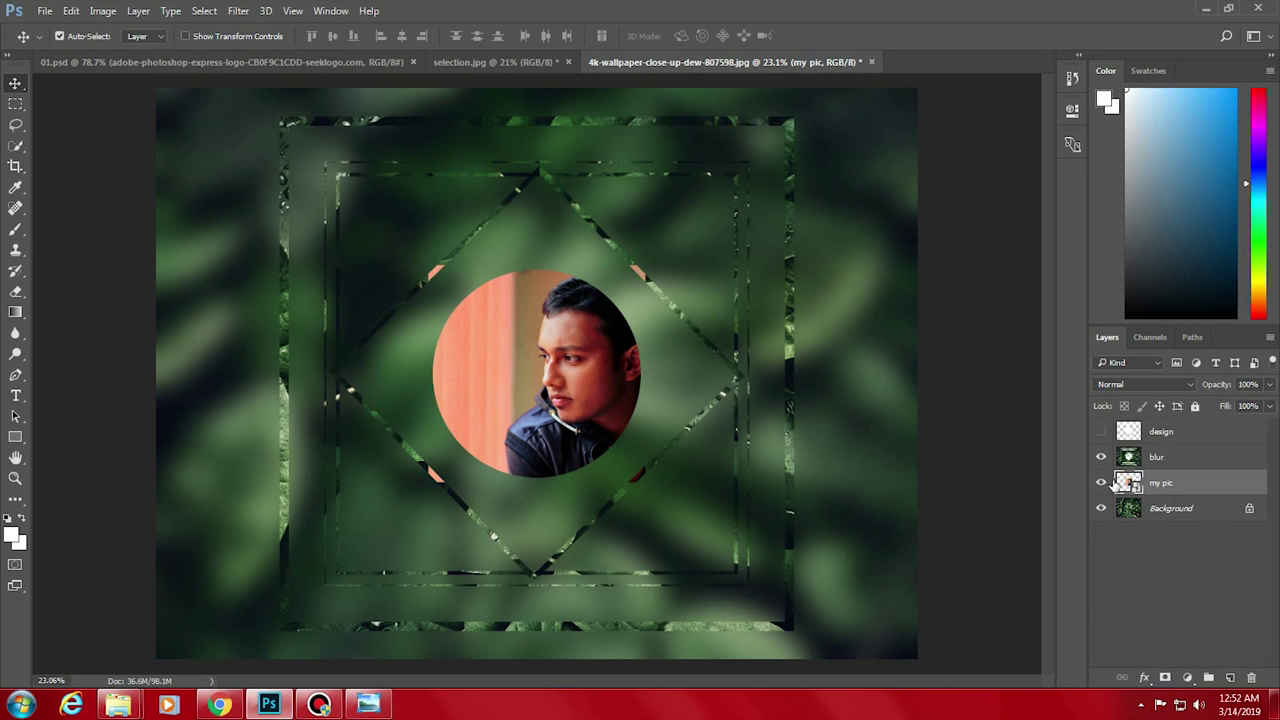
- Copy a circular elliptical selection around the face onto a new Layer 1
{"action": "right_click", "coordinate": [15, 103]}
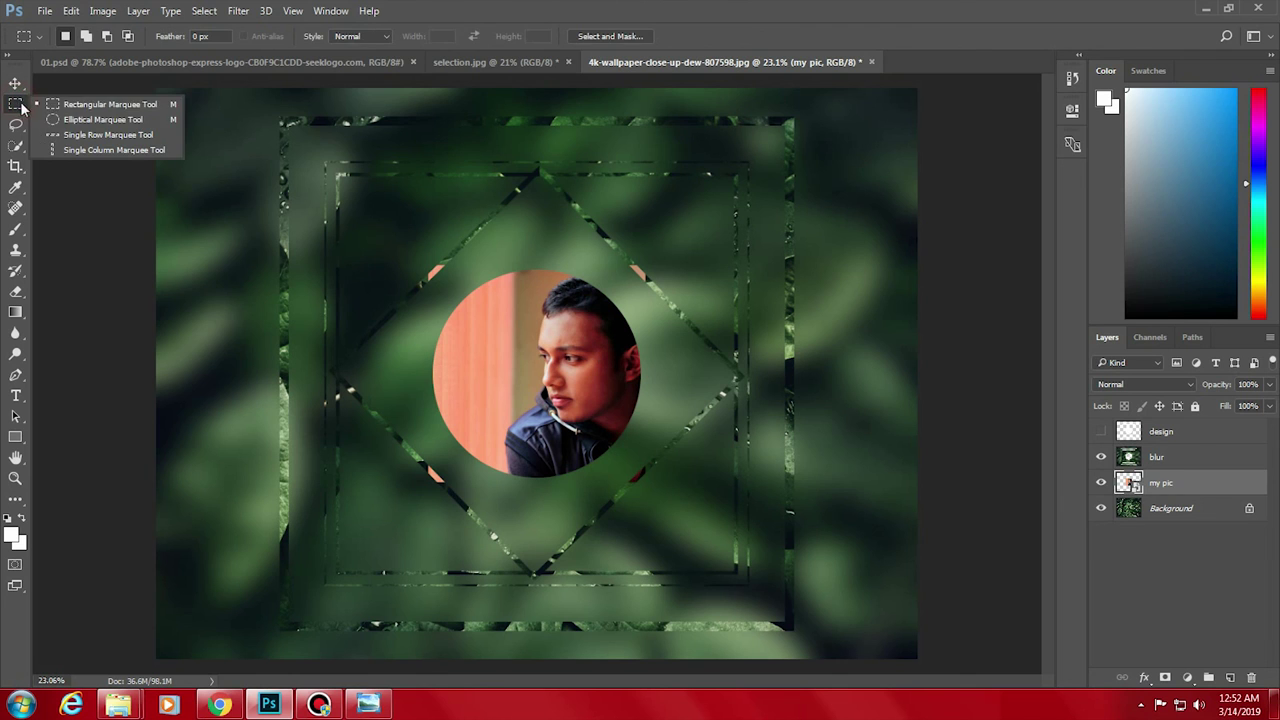
{"action": "left_click", "coordinate": [60, 118]}
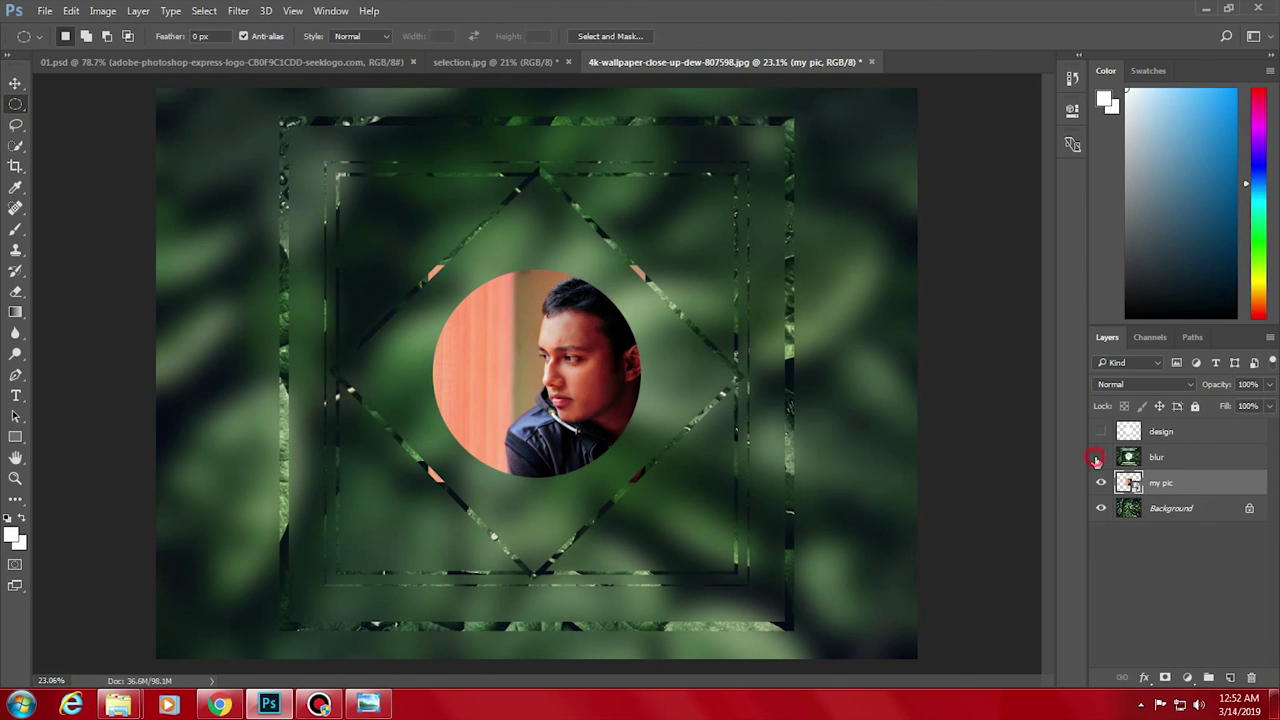
{"action": "left_click", "coordinate": [1101, 457]}
{"action": "left_click_drag", "start_coordinate": [451, 273], "coordinate": [655, 480]}
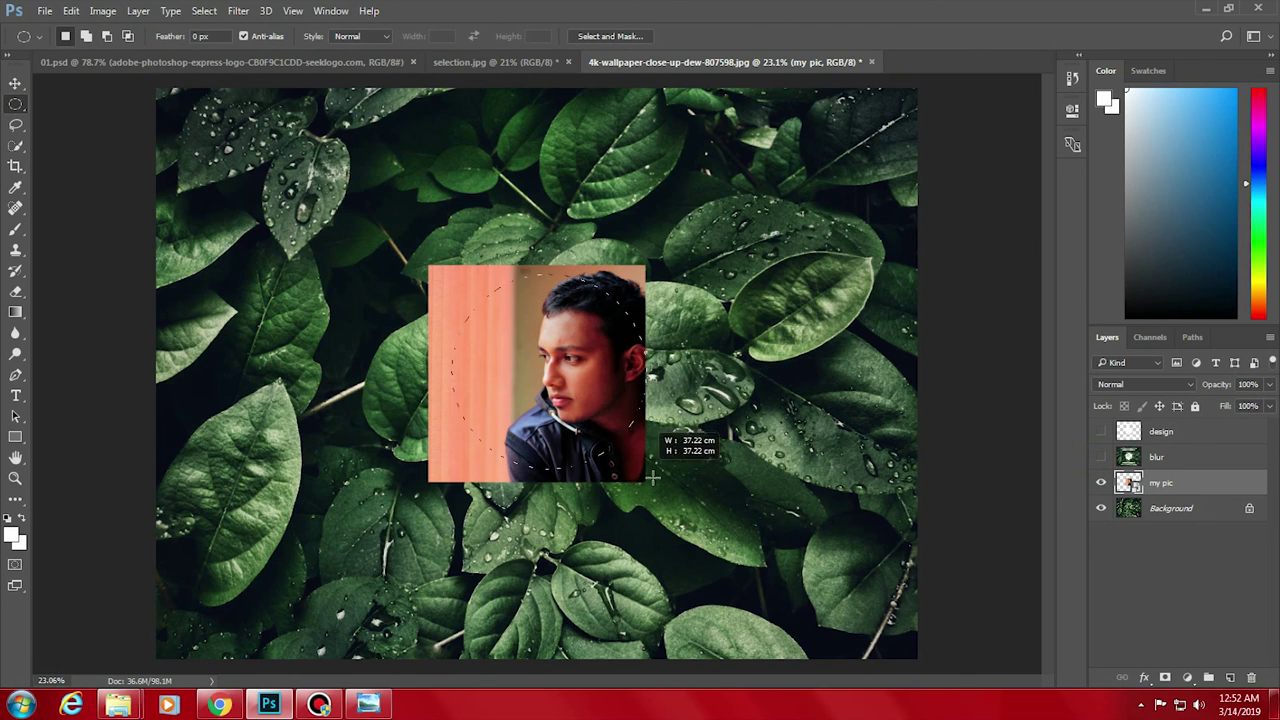
{"action": "left_click_drag", "start_coordinate": [589, 408], "coordinate": [550, 410]}
{"action": "scroll", "coordinate": [568, 411], "scroll_direction": "up", "scroll_amount": 2}
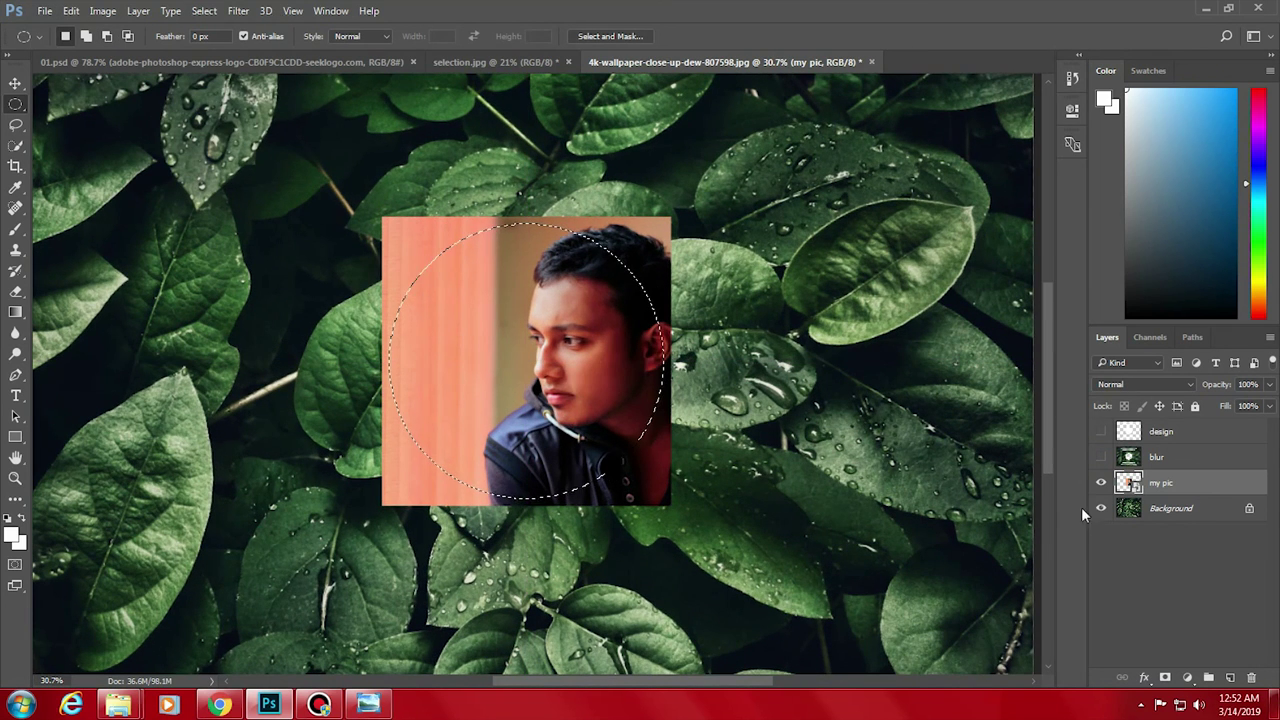
{"action": "key", "text": "ctrl+j"}
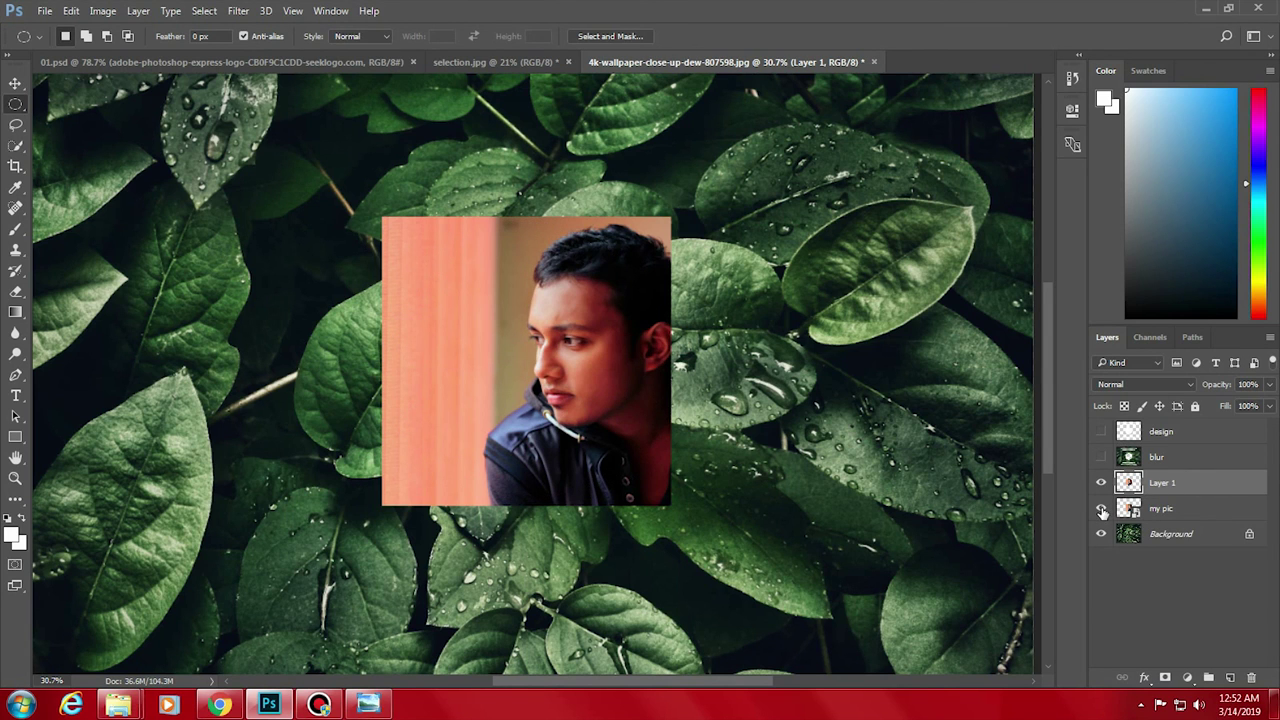
- Hide the square 'my pic' layer, show the blur frame again, and select it
{"action": "left_click", "coordinate": [1101, 510]}
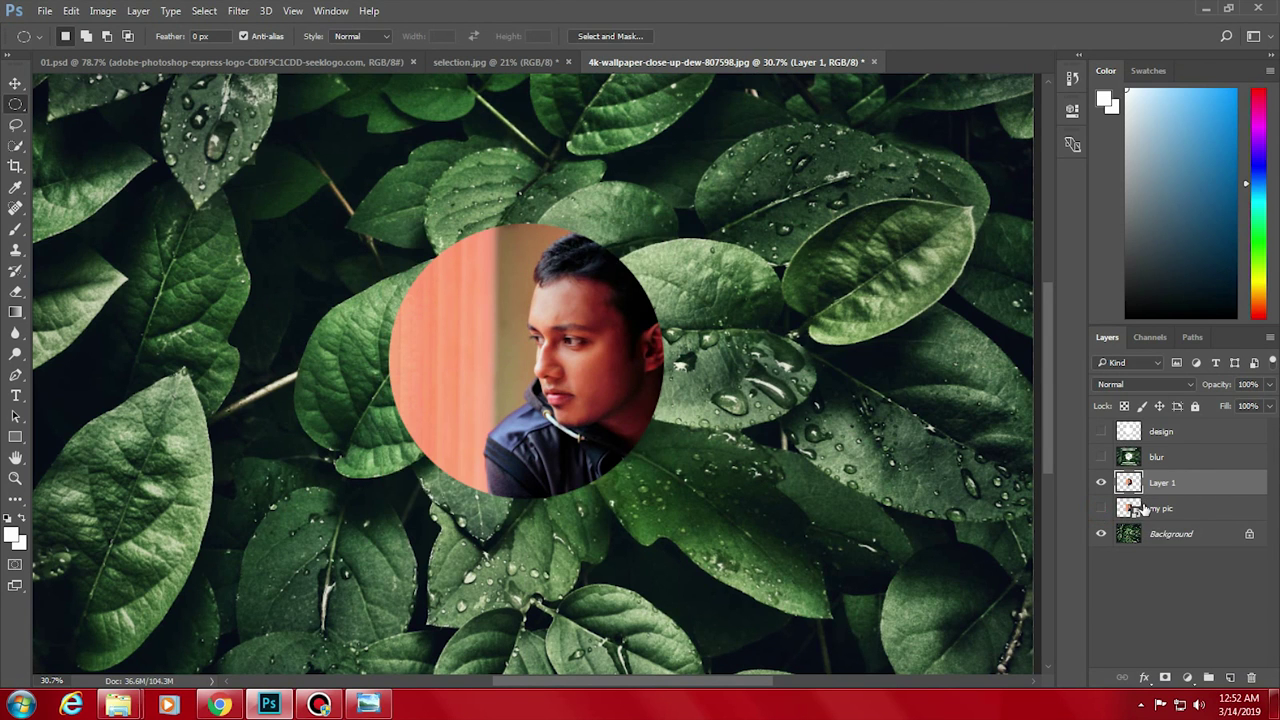
{"action": "left_click", "coordinate": [1101, 457]}
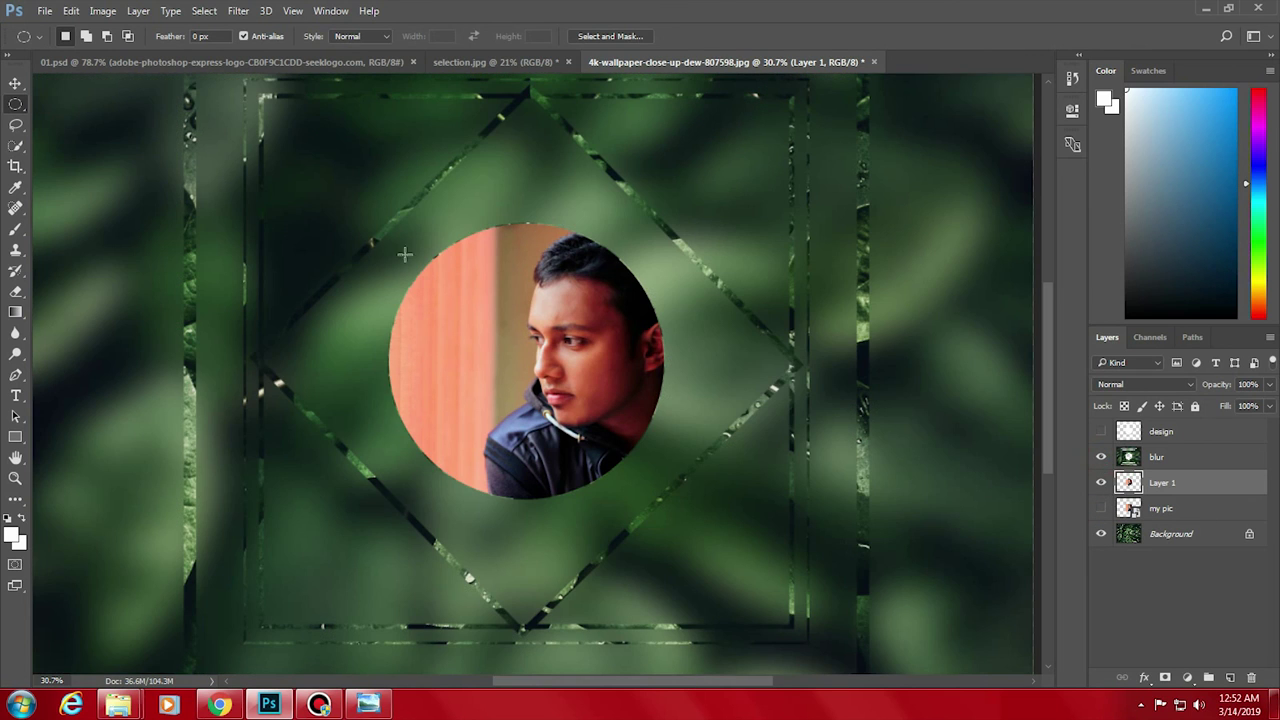
{"action": "left_click", "coordinate": [16, 84]}
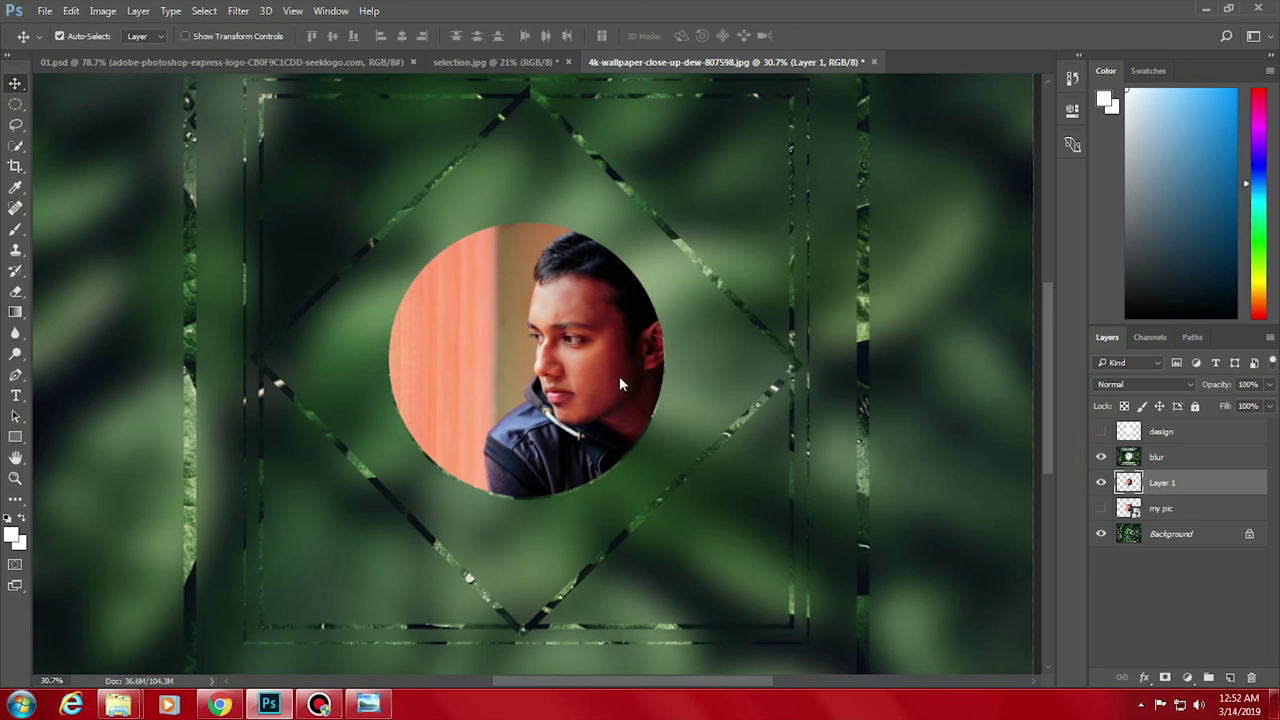
{"action": "left_click", "coordinate": [1188, 540], "text": "ctrl"}
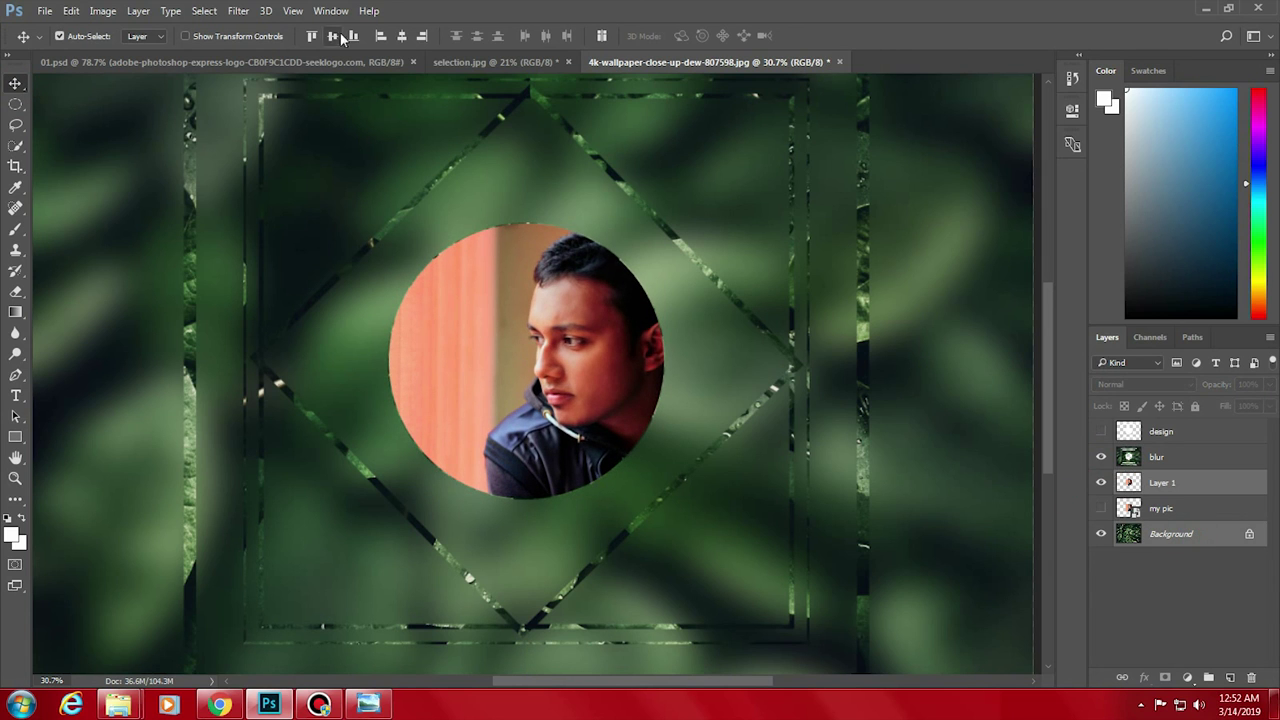
{"action": "left_click", "coordinate": [951, 409]}
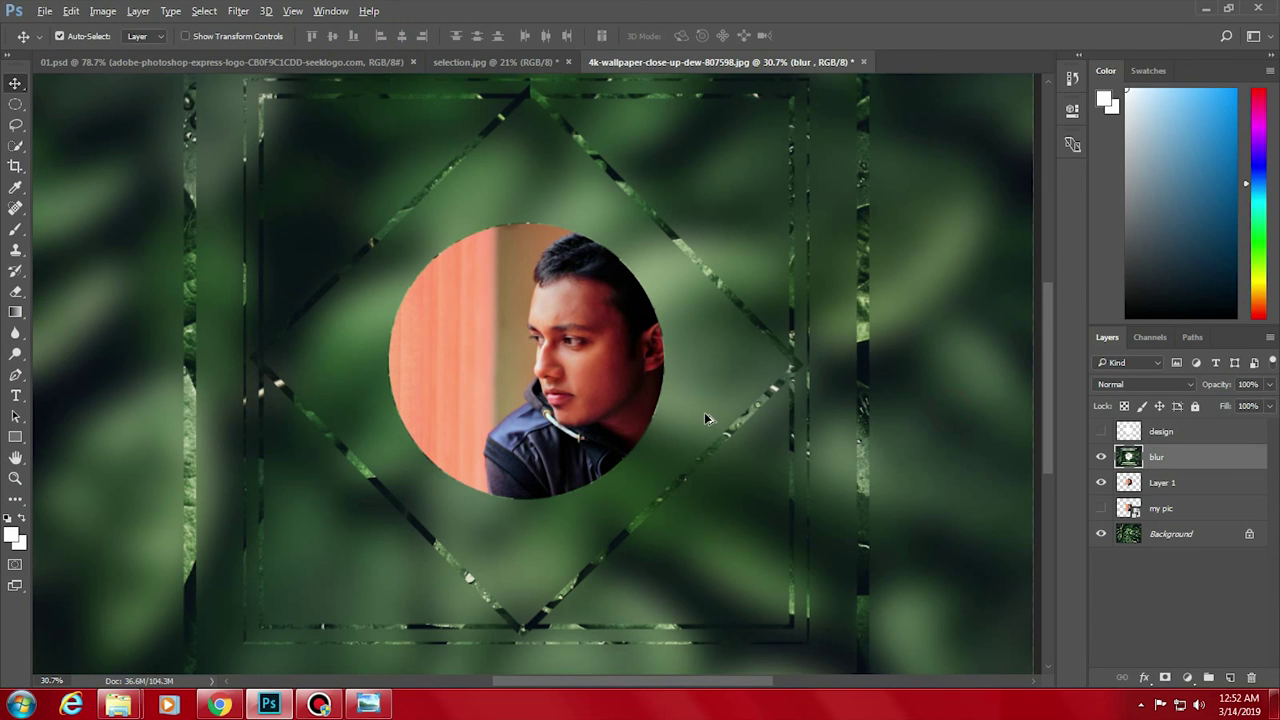
{"action": "scroll", "coordinate": [705, 418], "scroll_direction": "down", "scroll_amount": 4}
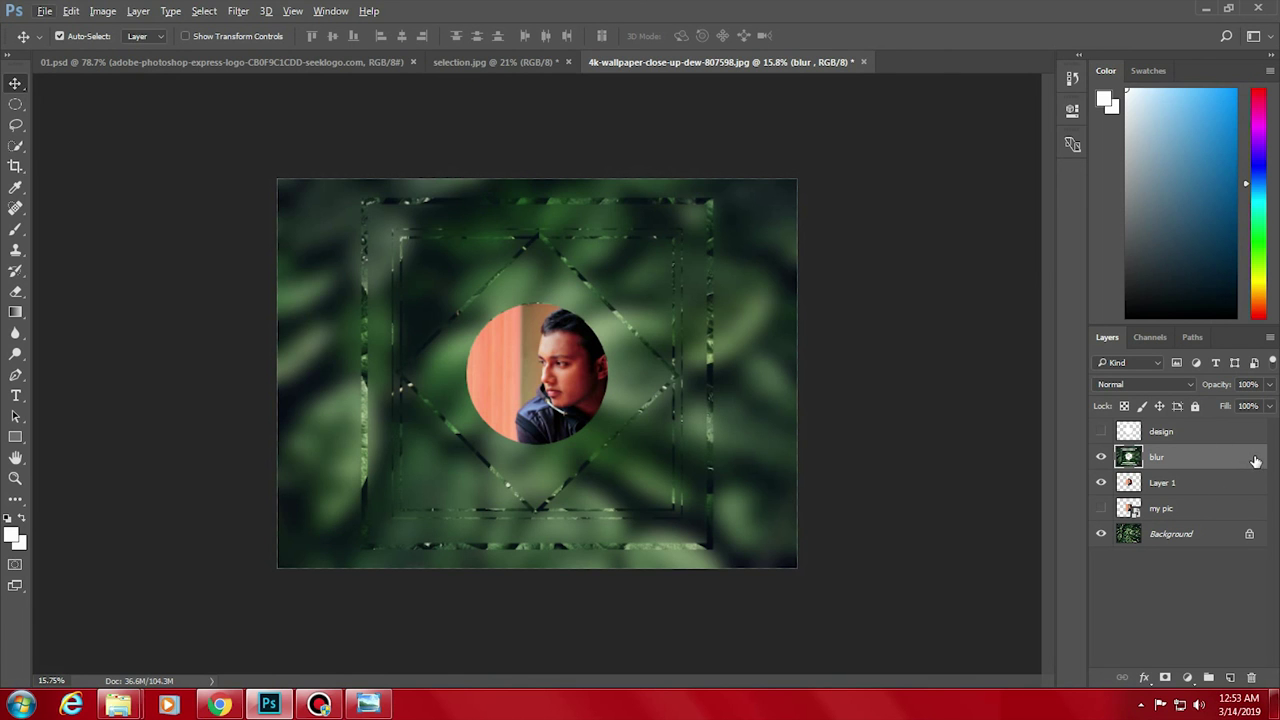
- Give the blur layer a Drop Shadow with 72% opacity and 9 px distance
{"action": "double_click", "coordinate": [1257, 459]}
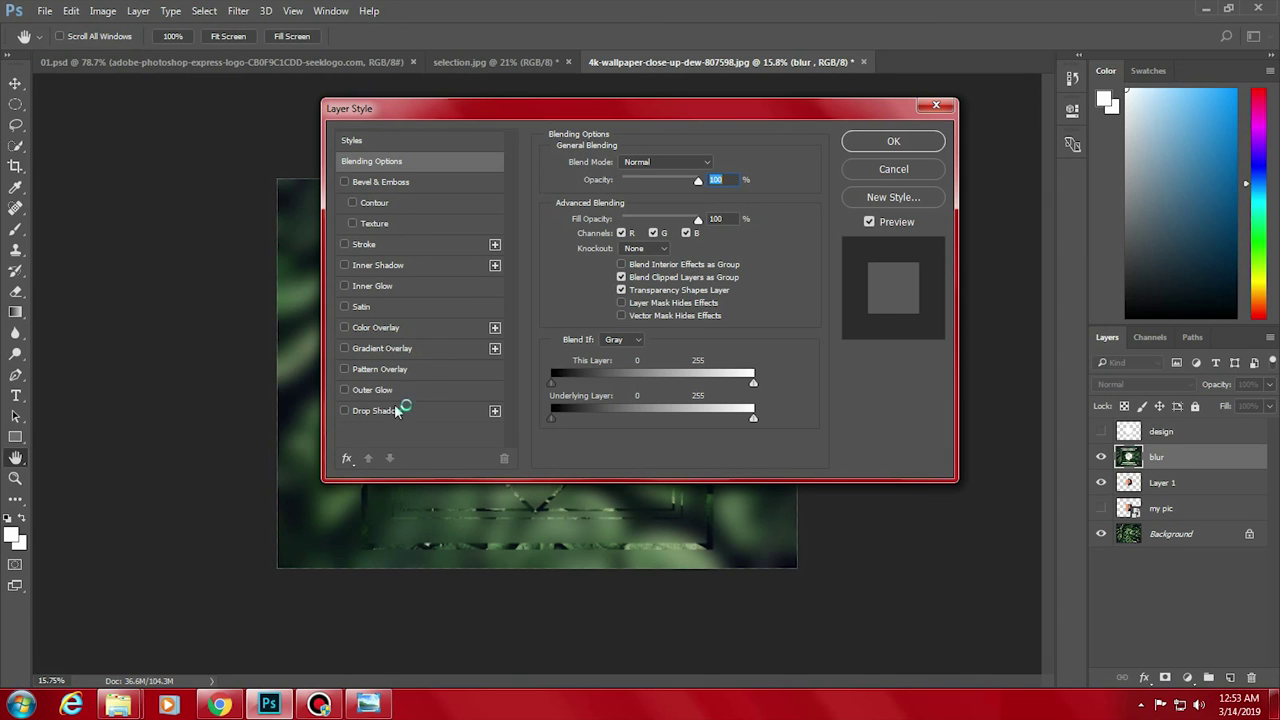
{"action": "left_click", "coordinate": [344, 411]}
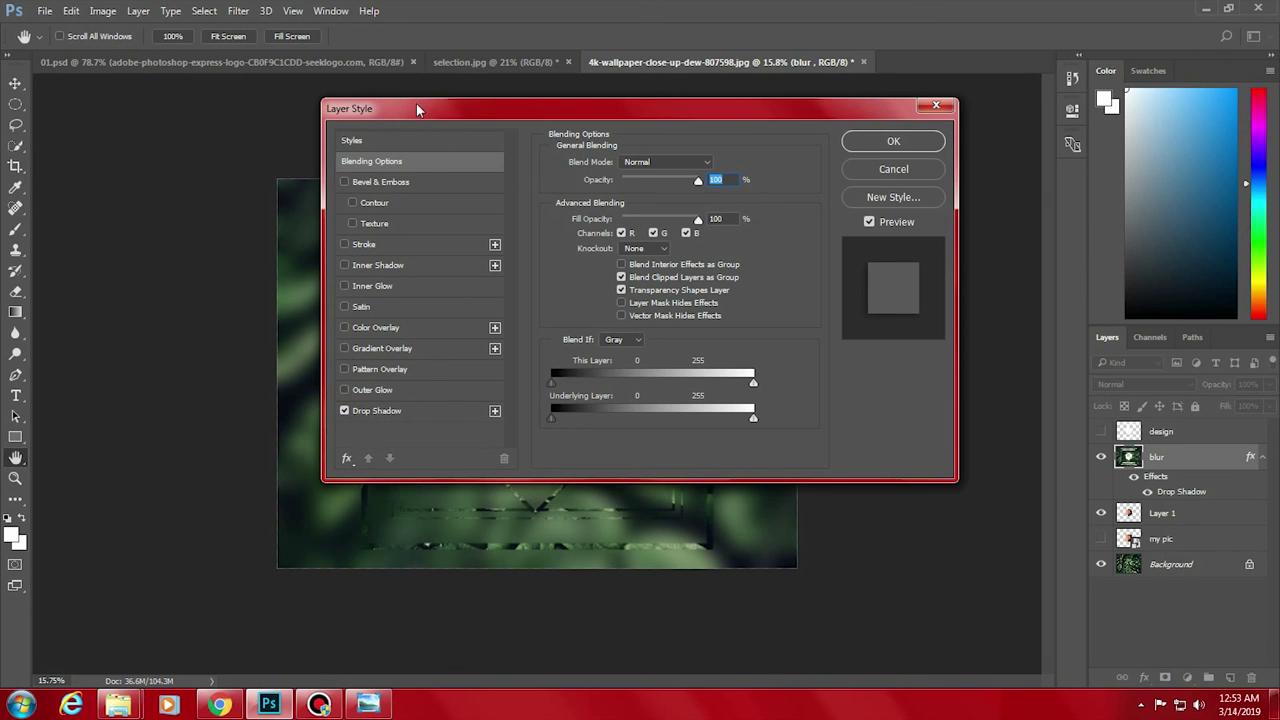
{"action": "left_click_drag", "start_coordinate": [418, 109], "coordinate": [688, 115]}
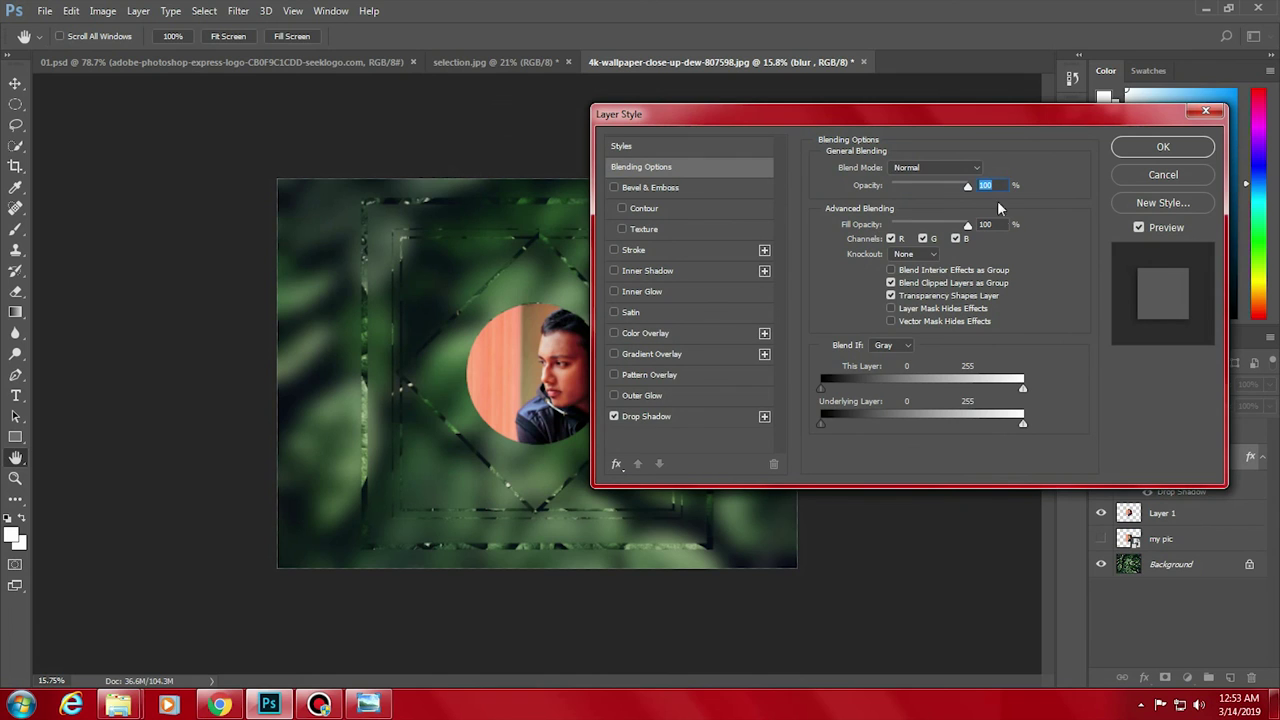
{"action": "left_click", "coordinate": [646, 416]}
{"action": "mouse_move", "coordinate": [933, 190]}
{"action": "left_mouse_down"}
{"action": "mouse_move", "coordinate": [914, 200]}
{"action": "mouse_move", "coordinate": [938, 203]}
{"action": "left_mouse_up"}
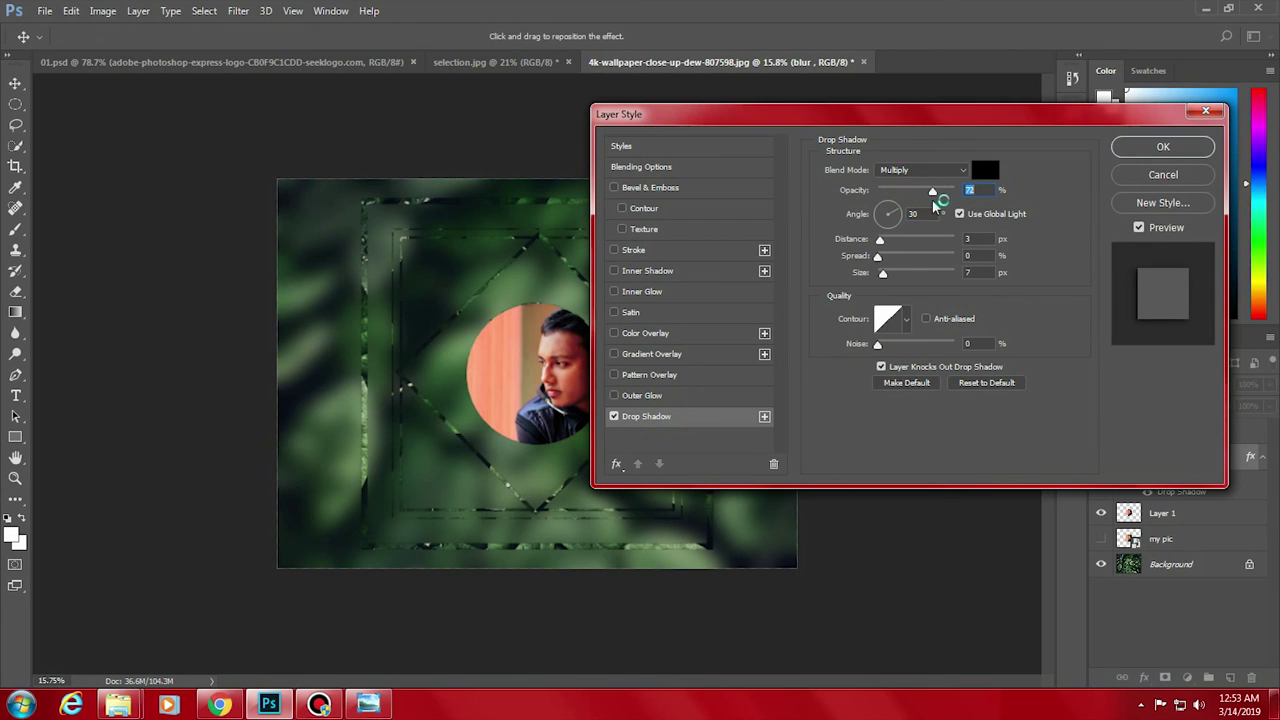
{"action": "mouse_move", "coordinate": [880, 240]}
{"action": "left_mouse_down"}
{"action": "mouse_move", "coordinate": [900, 278]}
{"action": "mouse_move", "coordinate": [887, 276]}
{"action": "left_mouse_up"}
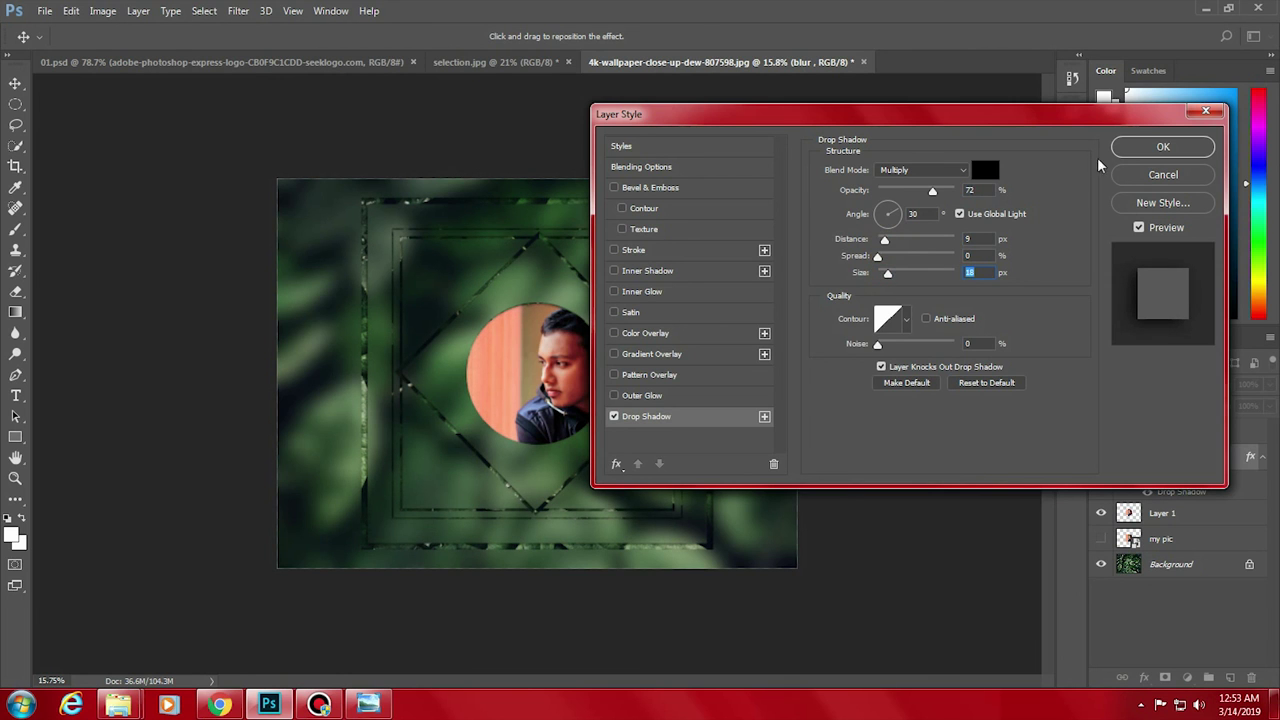
{"action": "left_click", "coordinate": [1160, 147]}
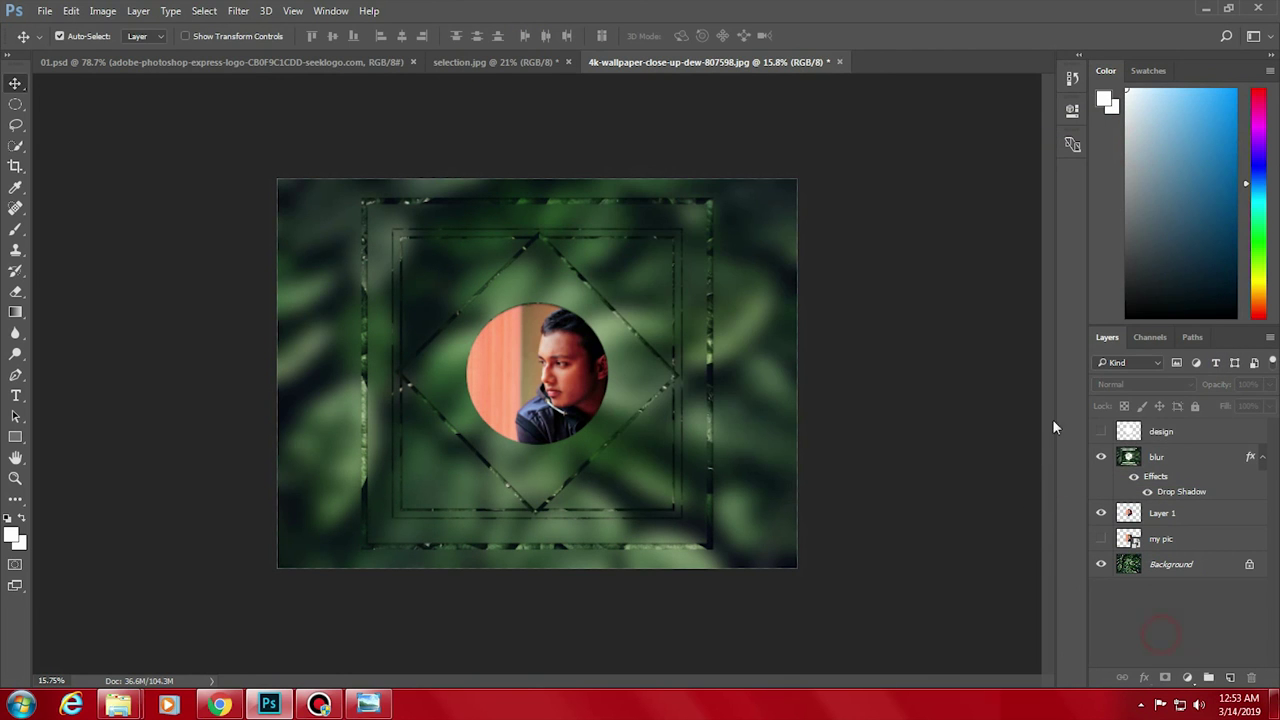
{"action": "left_click", "coordinate": [1134, 476]}
{"action": "scroll", "coordinate": [393, 357], "scroll_direction": "up", "scroll_amount": 2}
{"action": "scroll", "coordinate": [423, 337], "scroll_direction": "up", "scroll_amount": 2}
{"action": "scroll", "coordinate": [491, 400], "scroll_direction": "up", "scroll_amount": 2}
{"action": "scroll", "coordinate": [508, 380], "scroll_direction": "up", "scroll_amount": 1}
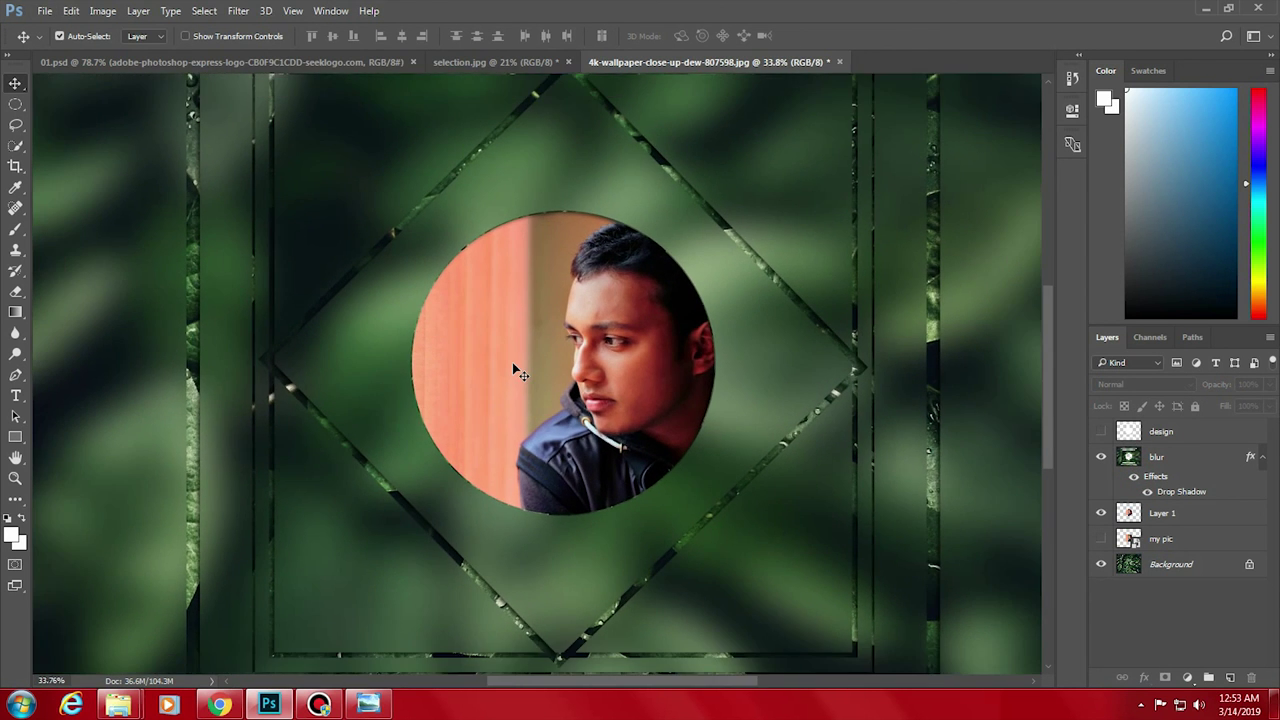
{"action": "scroll", "coordinate": [512, 362], "scroll_direction": "down", "scroll_amount": 2}
{"action": "scroll", "coordinate": [255, 355], "scroll_direction": "up", "scroll_amount": 1}
{"action": "scroll", "coordinate": [326, 314], "scroll_direction": "down", "scroll_amount": 1}
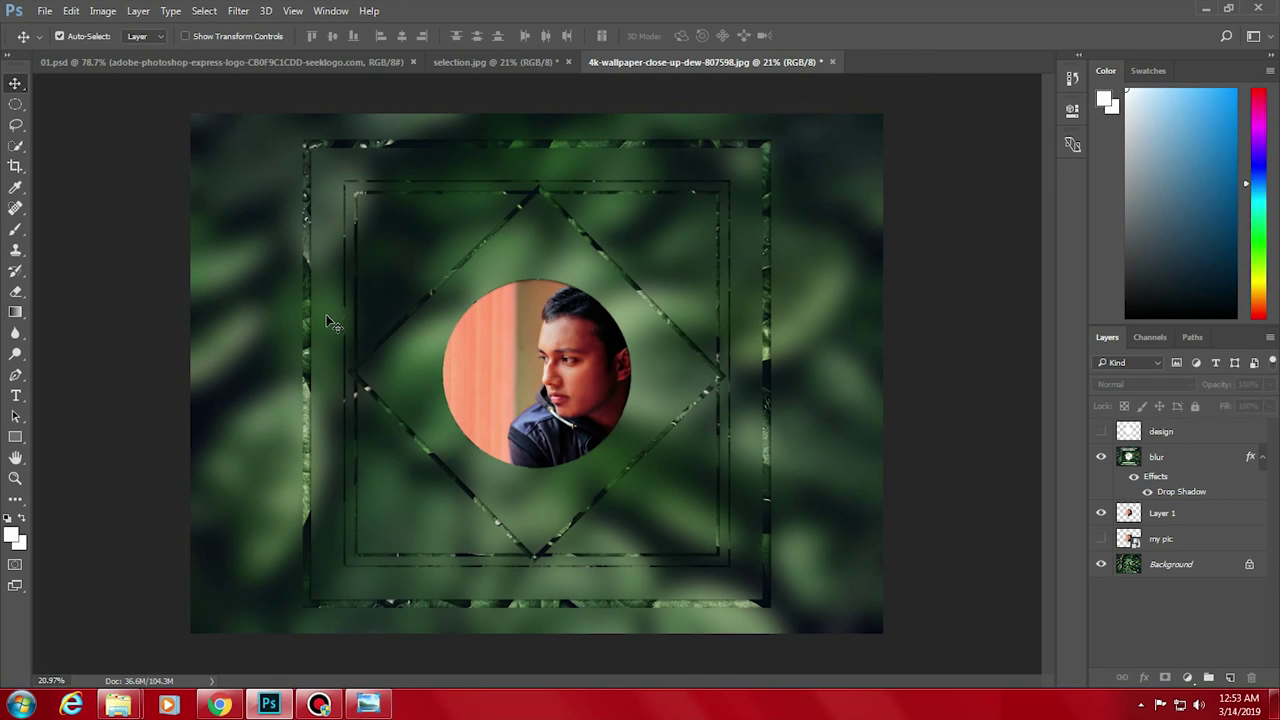